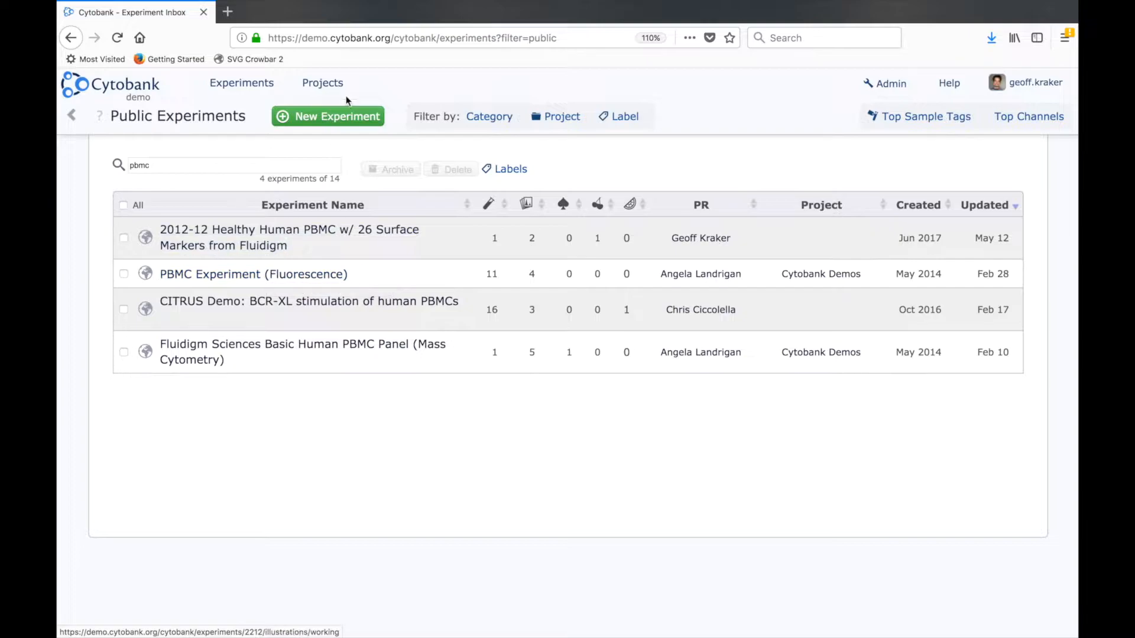
Step: Create a new experiment with the name Demo and the purpose Demo
{"action": "left_click", "coordinate": [319, 116]}
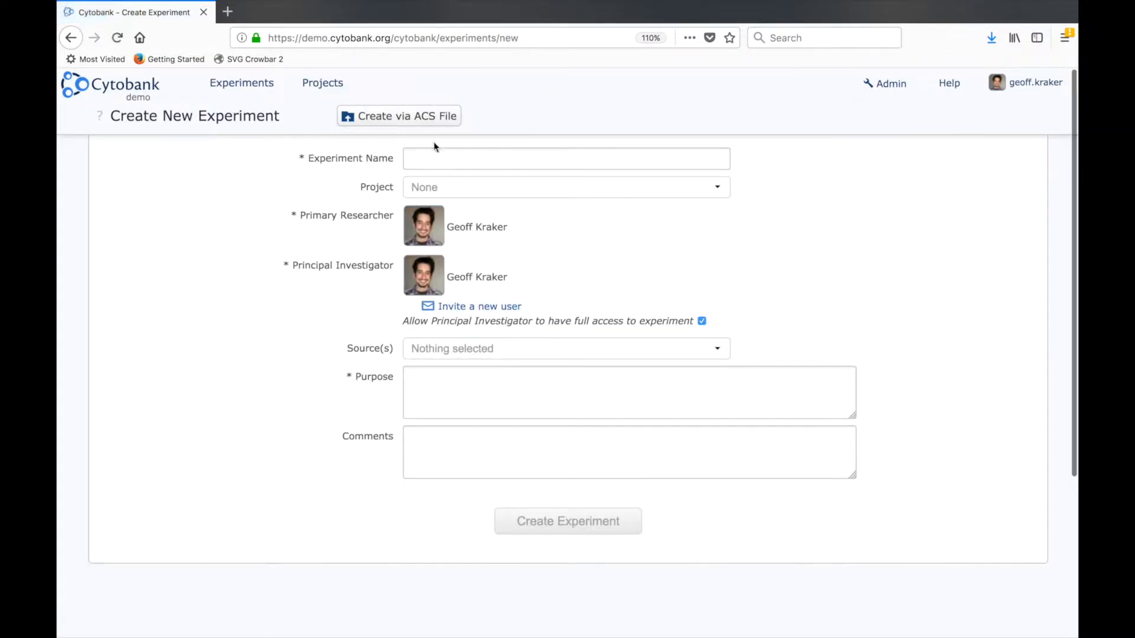
{"action": "left_click", "coordinate": [435, 156]}
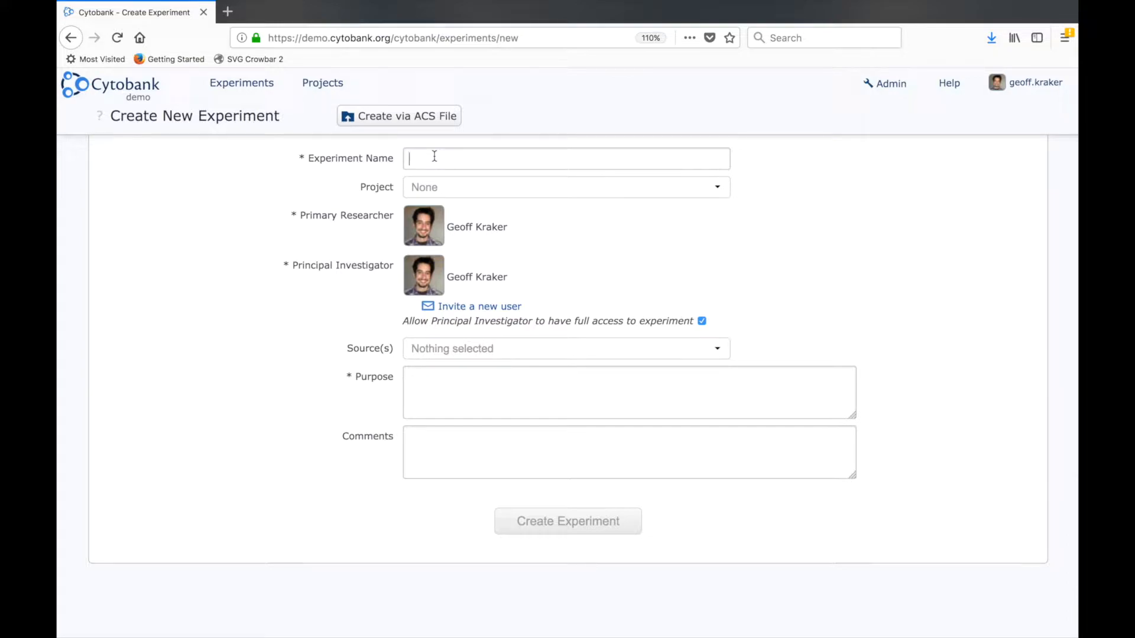
{"action": "type", "text": "Demo"}
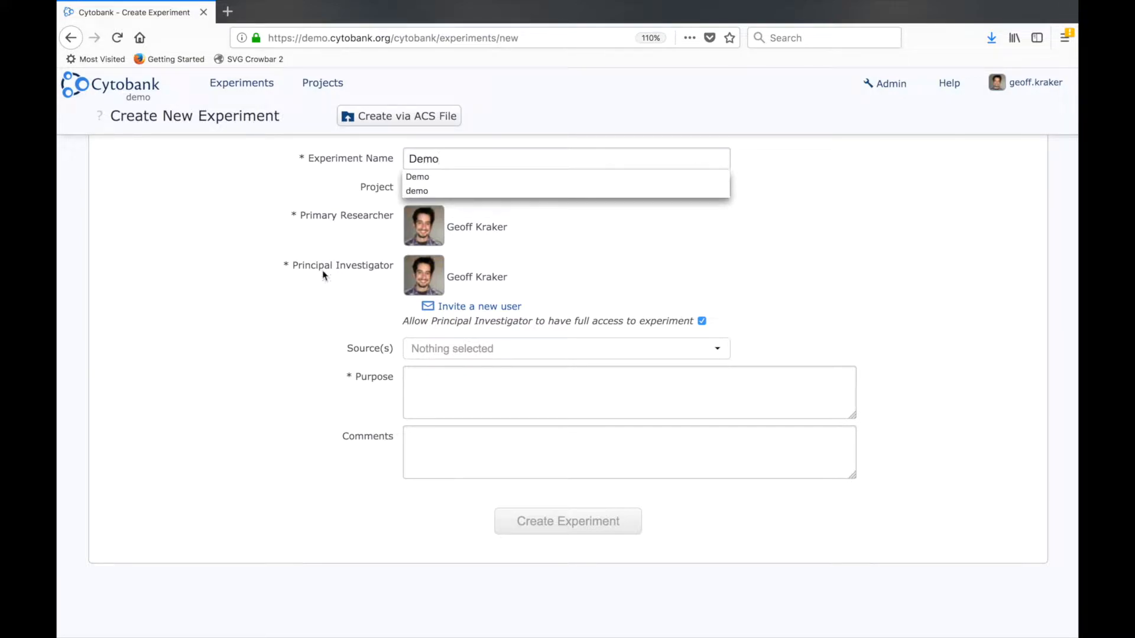
{"action": "left_click", "coordinate": [321, 271]}
{"action": "left_click", "coordinate": [460, 393]}
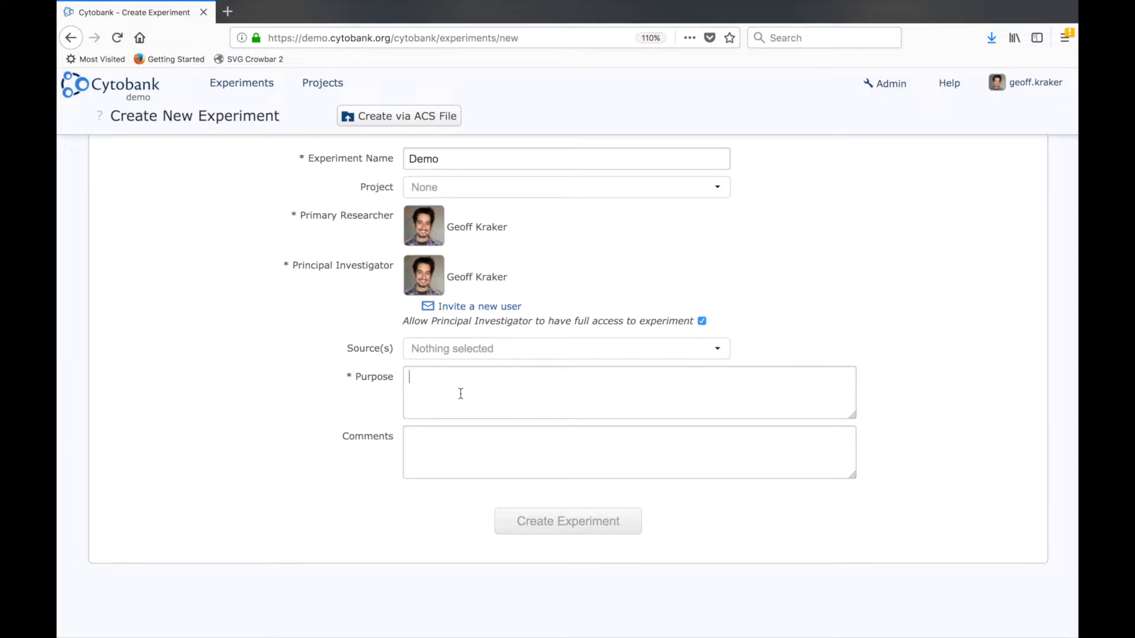
{"action": "type", "text": "Demo"}
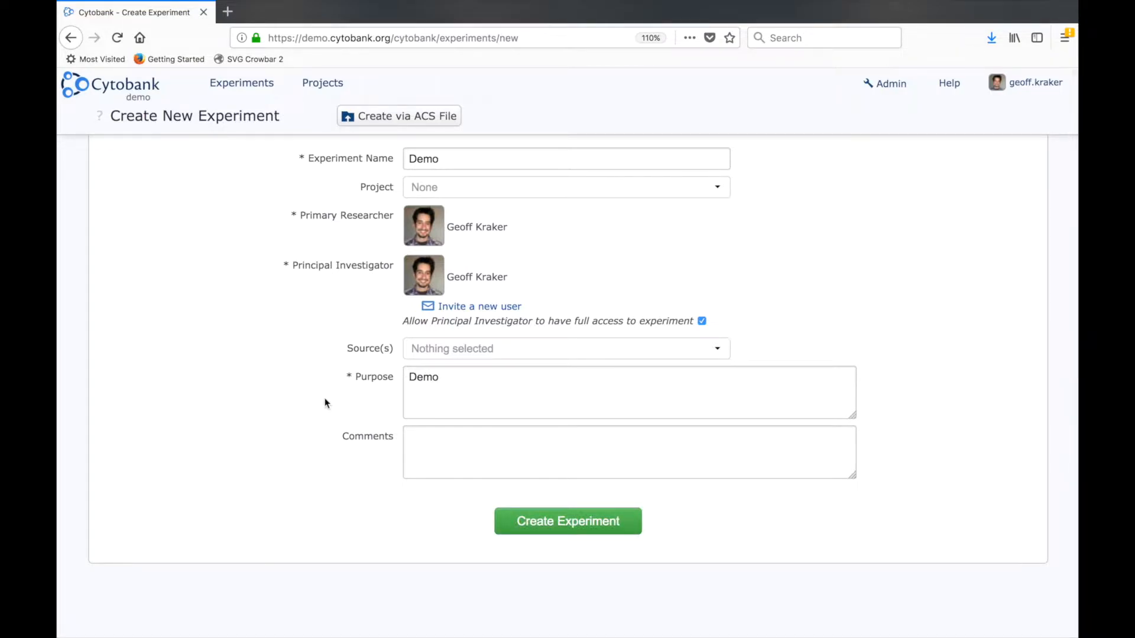
{"action": "left_click", "coordinate": [570, 522]}
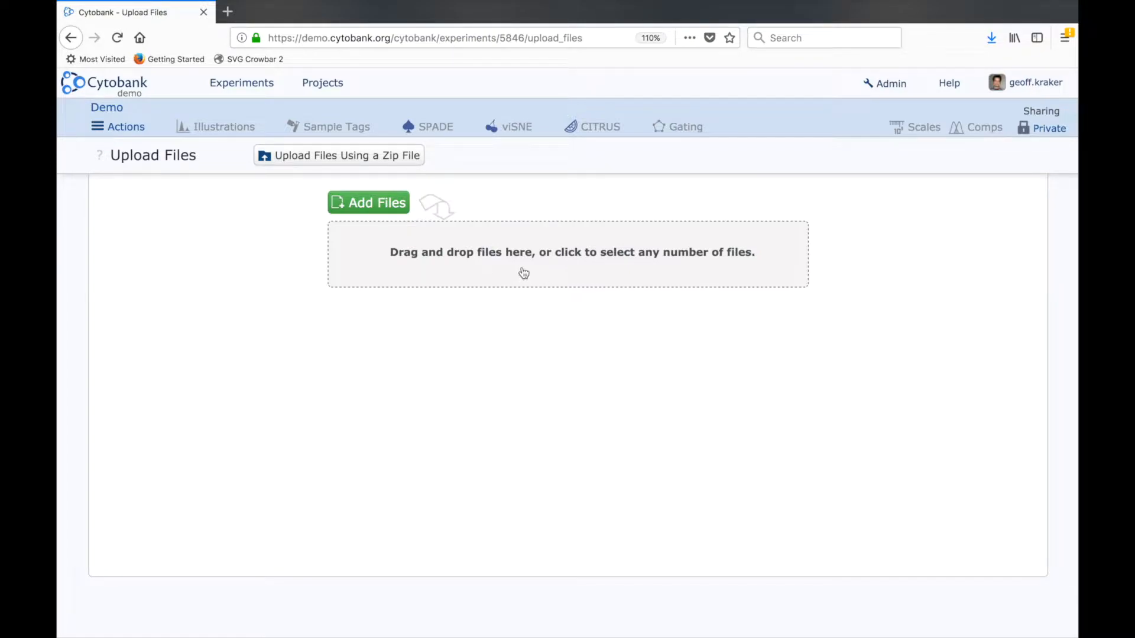
Step: Return to the public experiments list and filter it by PBMC
{"action": "left_click", "coordinate": [70, 39]}
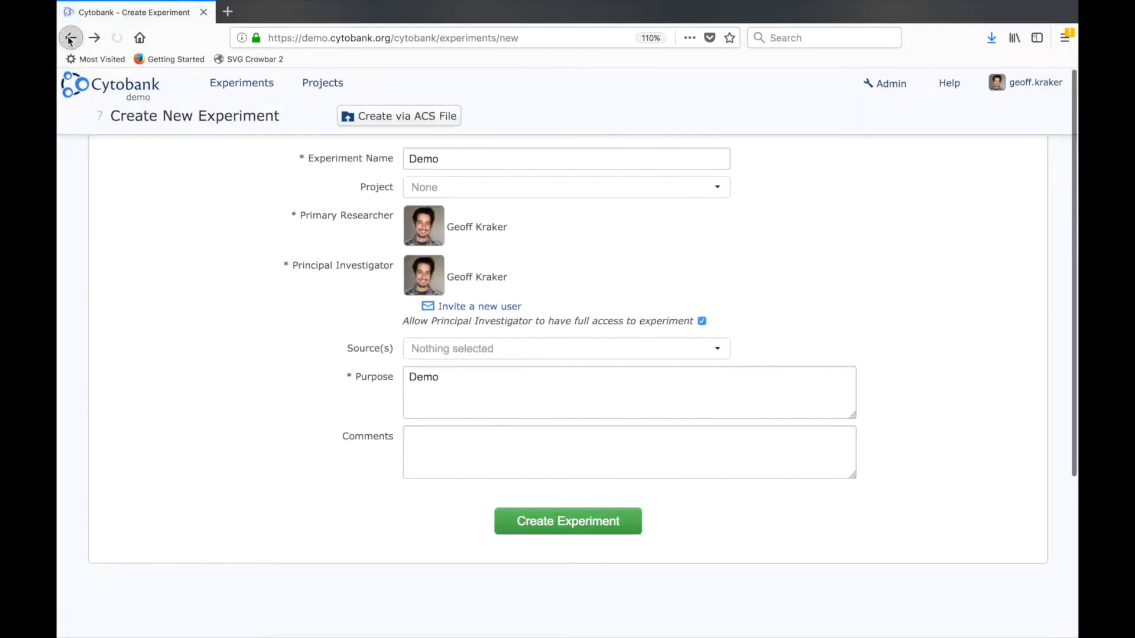
{"action": "left_click", "coordinate": [70, 39]}
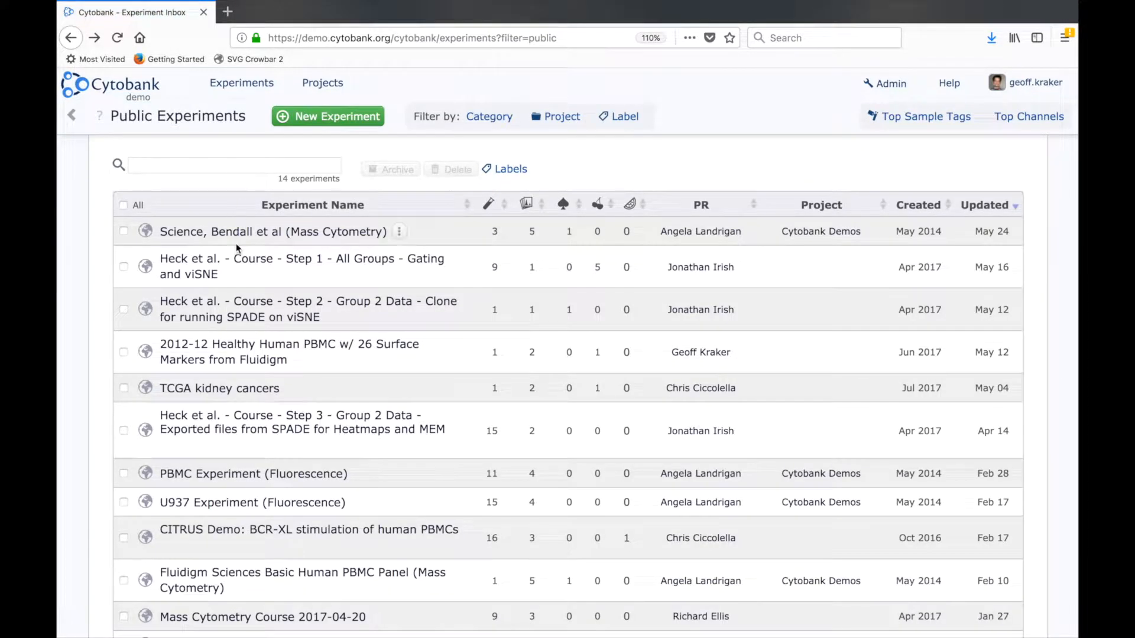
{"action": "scroll", "coordinate": [238, 248], "scroll_direction": "down", "scroll_amount": 4}
{"action": "scroll", "coordinate": [237, 236], "scroll_direction": "up", "scroll_amount": 4}
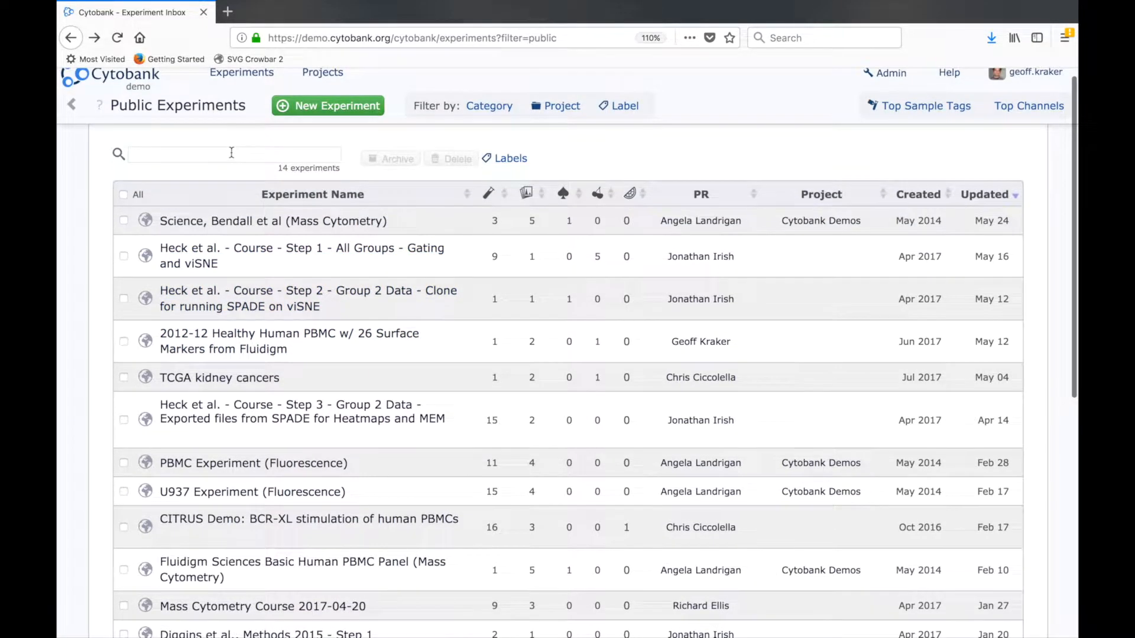
{"action": "left_click", "coordinate": [231, 152]}
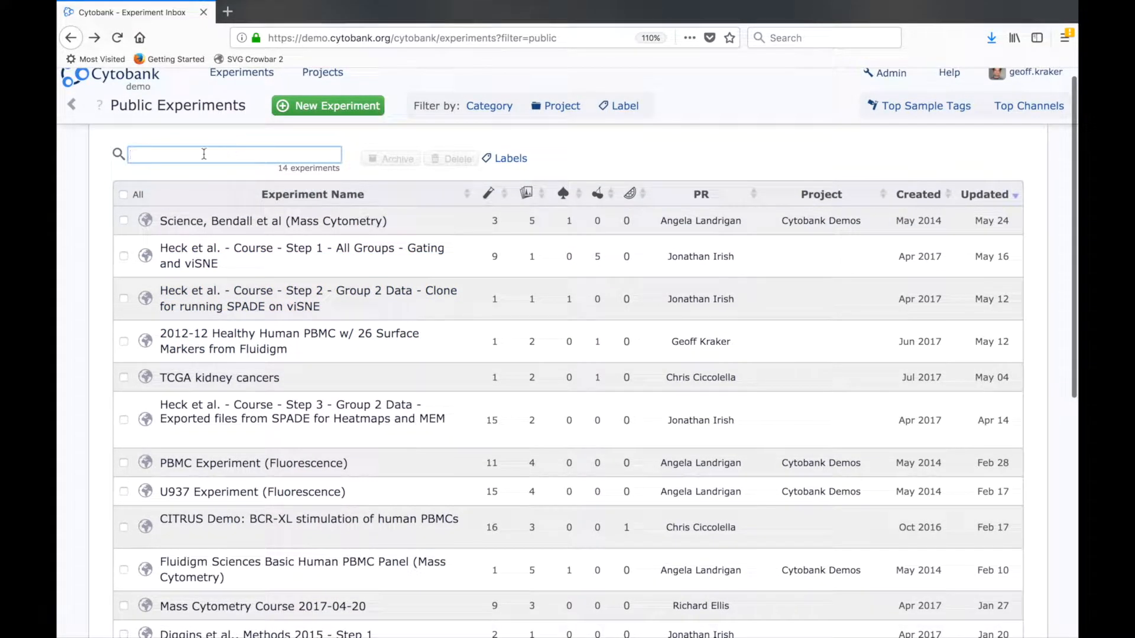
{"action": "type", "text": "PBMC"}
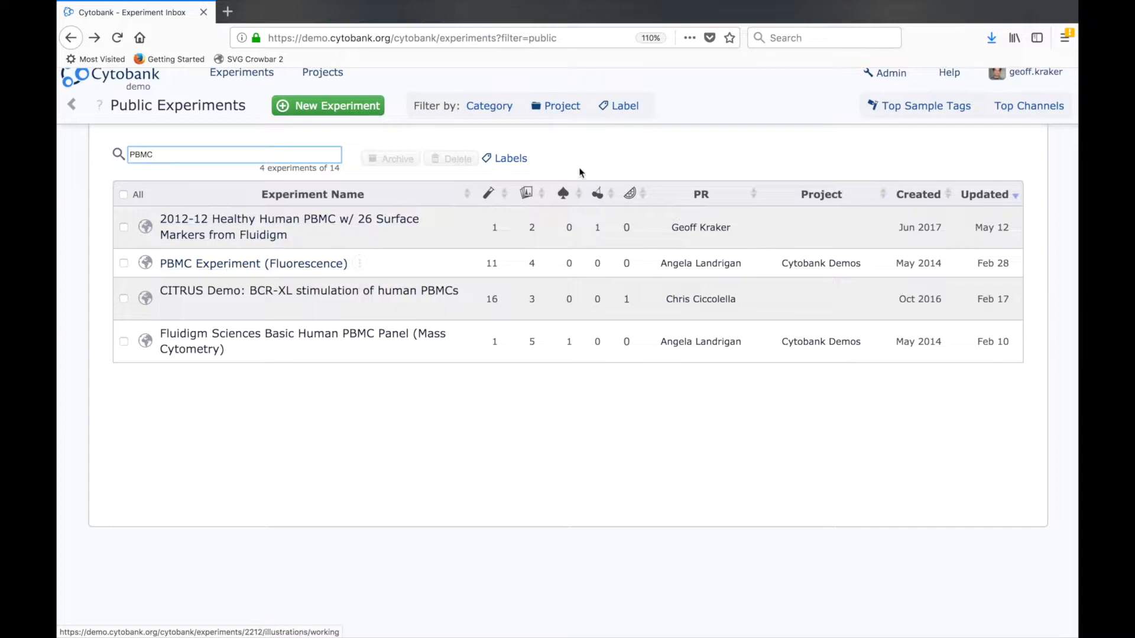
{"action": "left_click", "coordinate": [490, 106]}
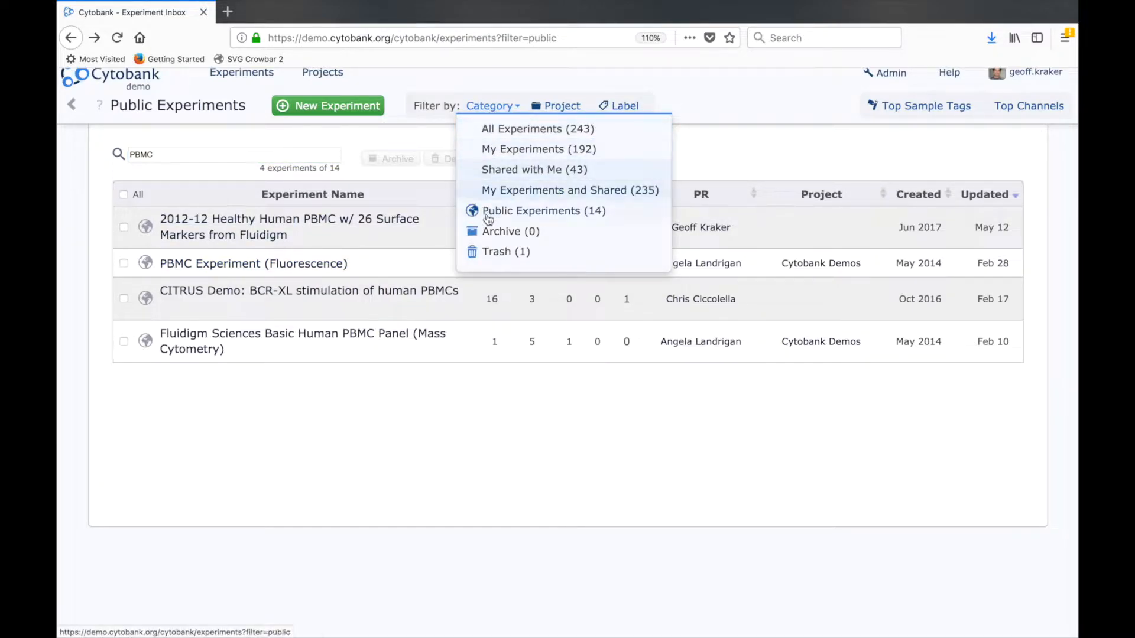
{"action": "left_click", "coordinate": [508, 133]}
{"action": "left_click", "coordinate": [490, 109]}
{"action": "left_click", "coordinate": [489, 109]}
{"action": "left_click", "coordinate": [490, 109]}
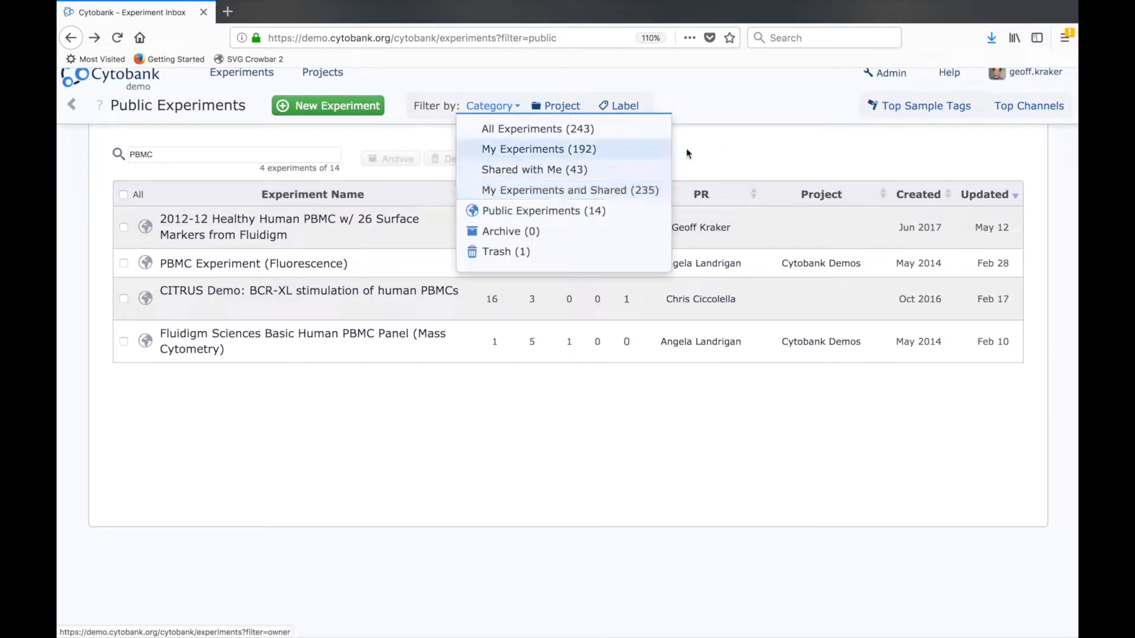
{"action": "left_click", "coordinate": [887, 107]}
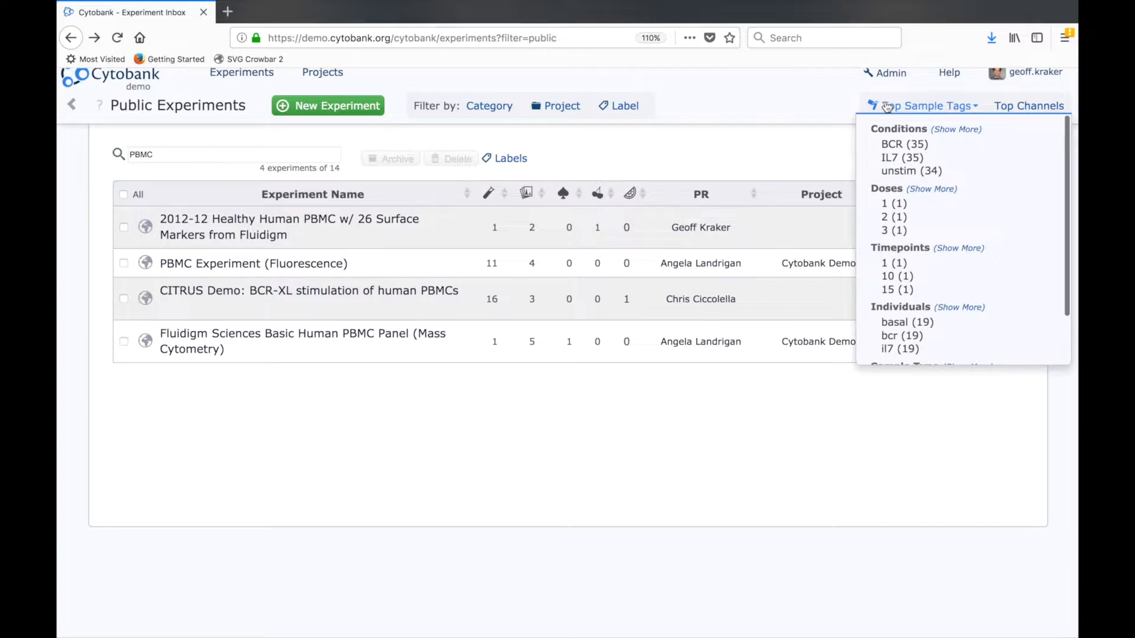
{"action": "left_click", "coordinate": [1002, 107]}
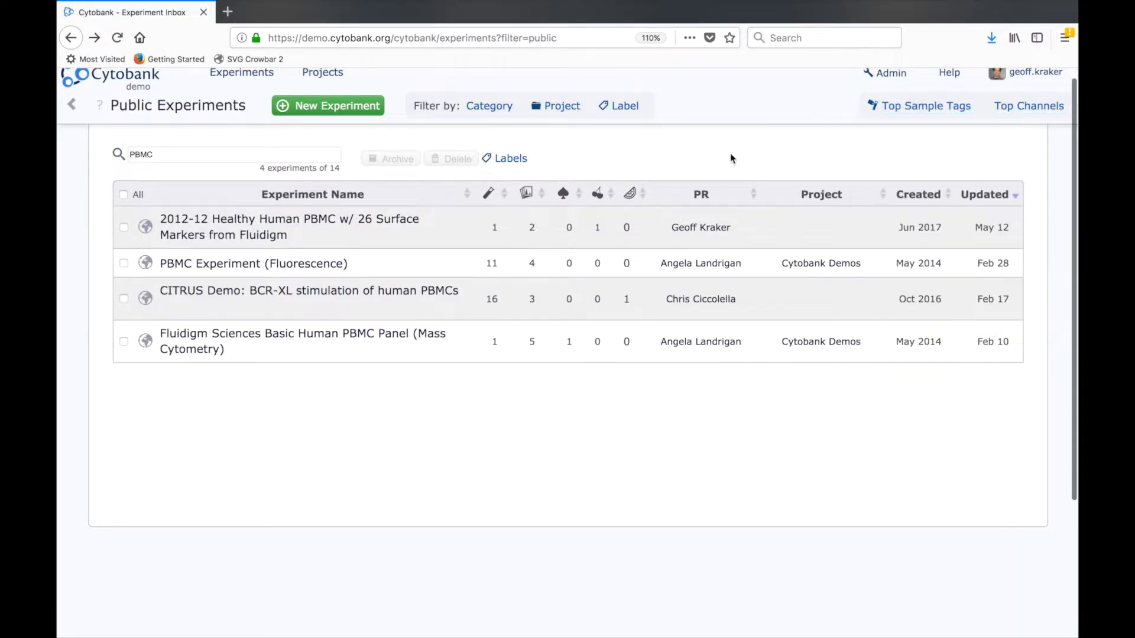
Step: Clone the public PBMC Experiment (Fluorescence) with its file panels and all of its FCS files
{"action": "left_click", "coordinate": [274, 266]}
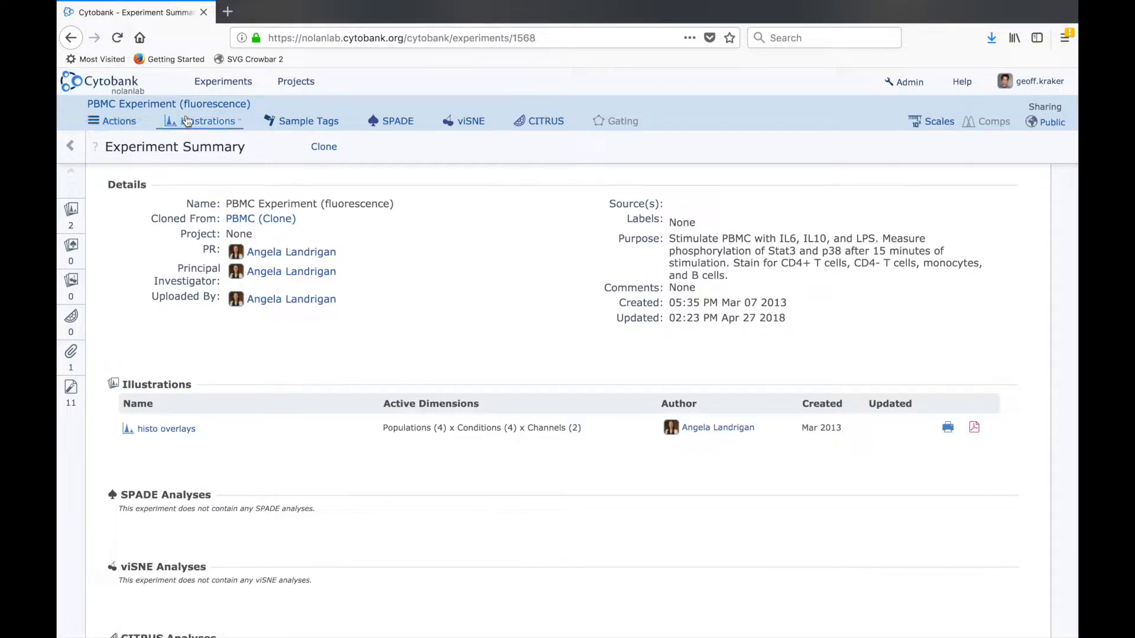
{"action": "left_click", "coordinate": [107, 122]}
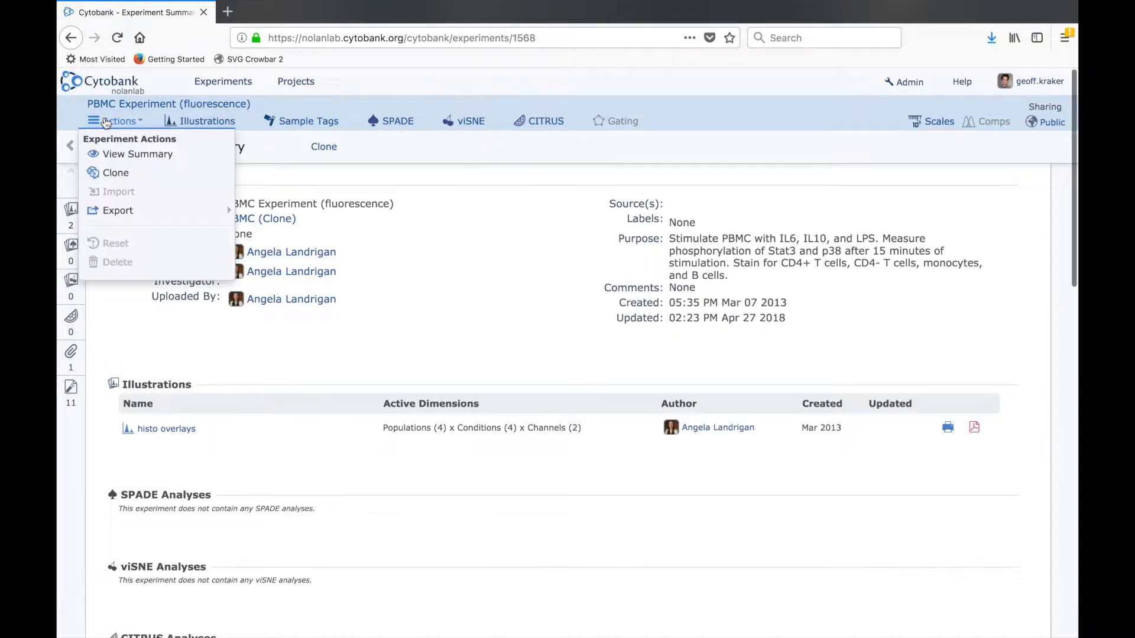
{"action": "left_click", "coordinate": [115, 172]}
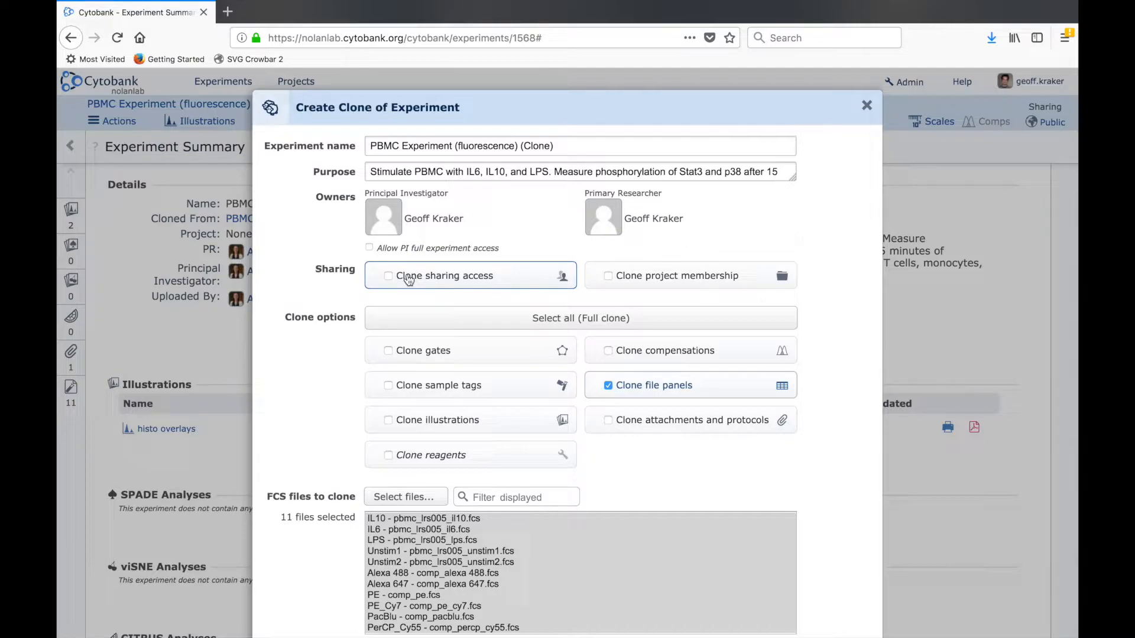
{"action": "scroll", "coordinate": [396, 541], "scroll_direction": "down", "scroll_amount": 3}
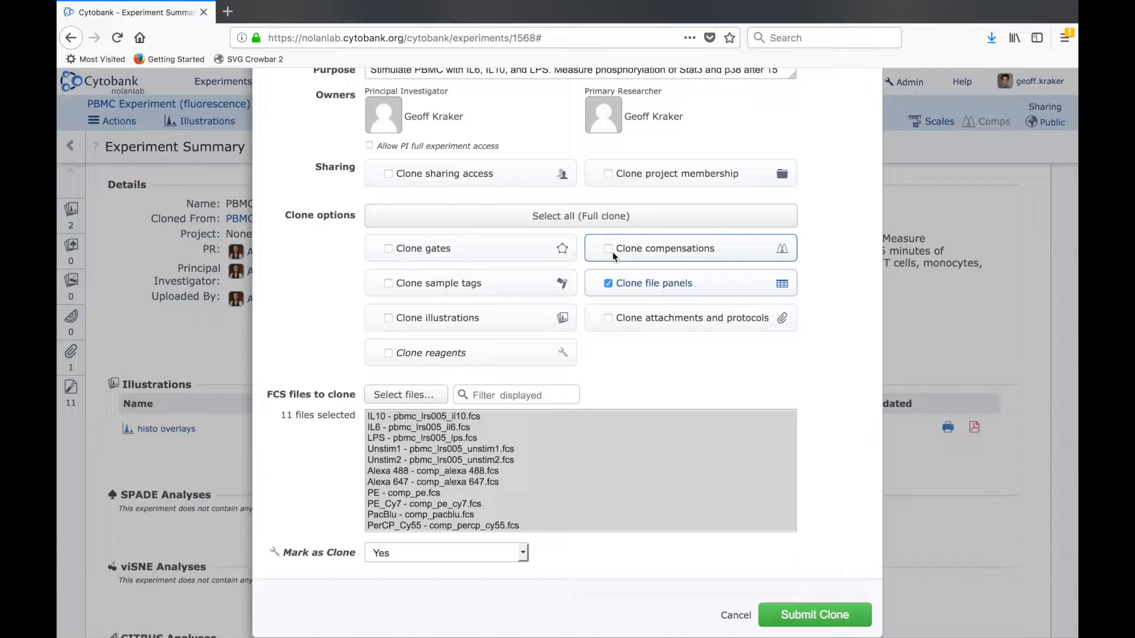
{"action": "left_click", "coordinate": [442, 427]}
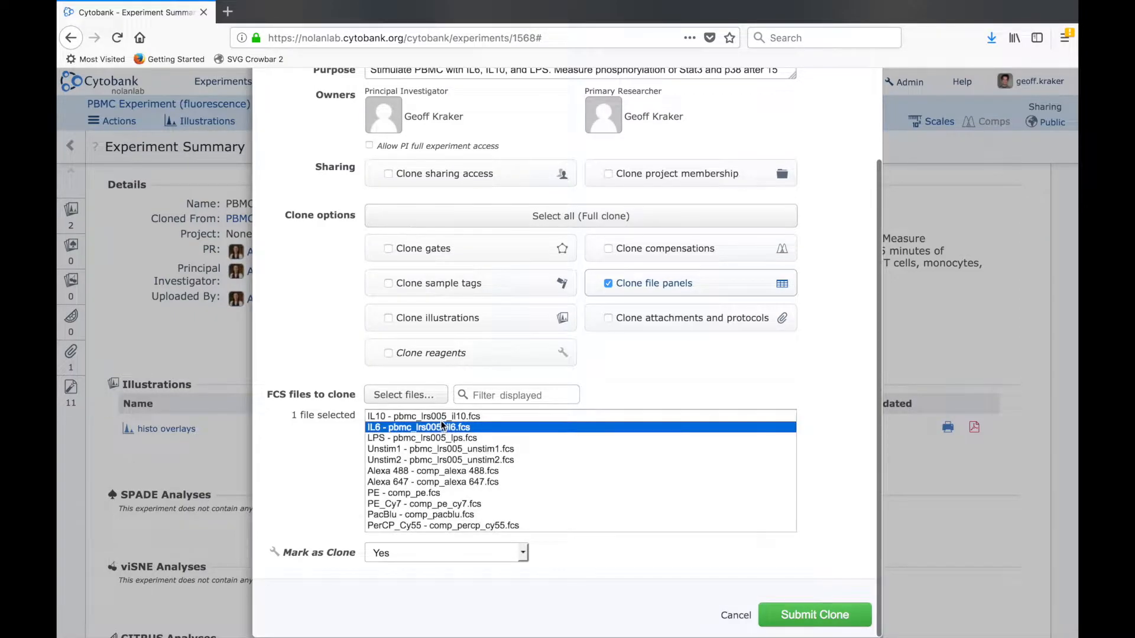
{"action": "left_click", "coordinate": [440, 417]}
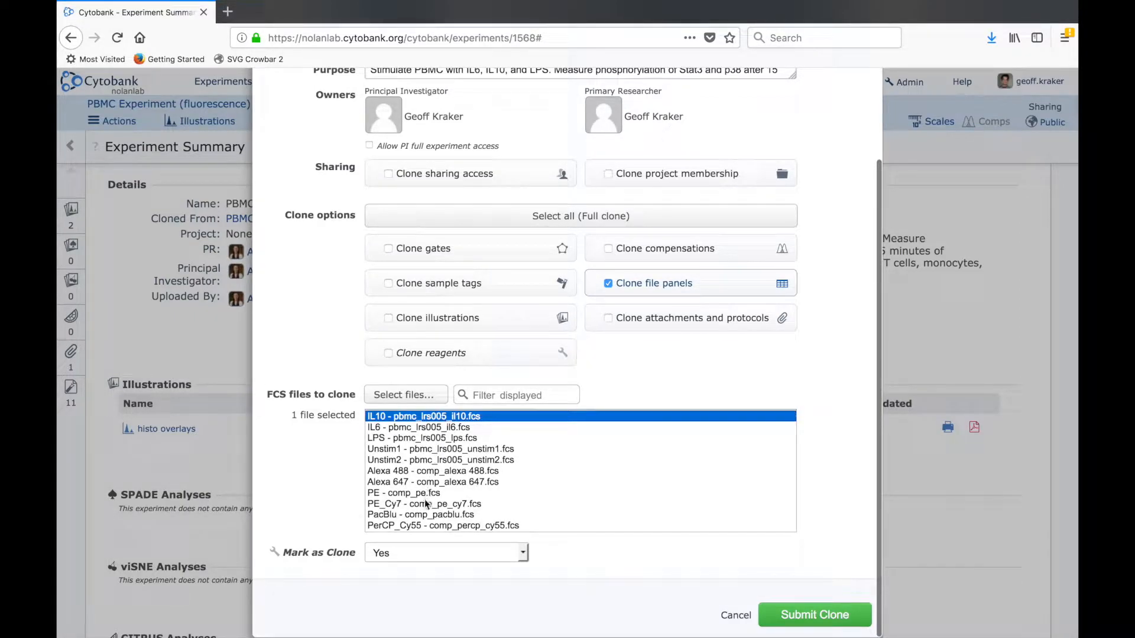
{"action": "left_click", "coordinate": [424, 526], "text": "shift"}
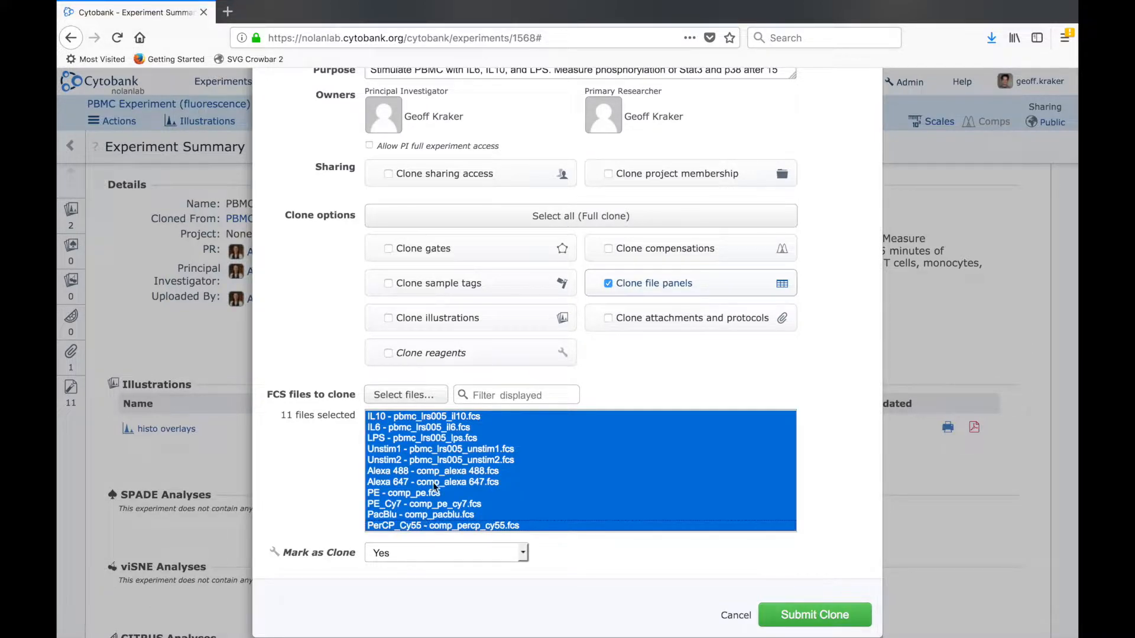
{"action": "scroll", "coordinate": [414, 473], "scroll_direction": "up", "scroll_amount": 3}
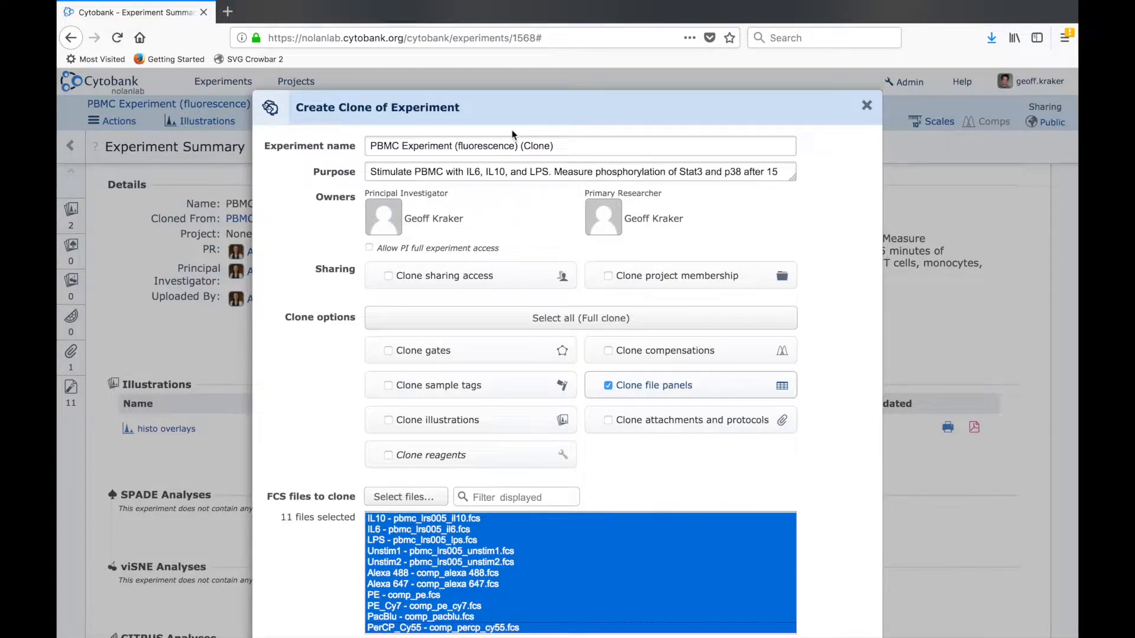
{"action": "scroll", "coordinate": [471, 202], "scroll_direction": "down", "scroll_amount": 3}
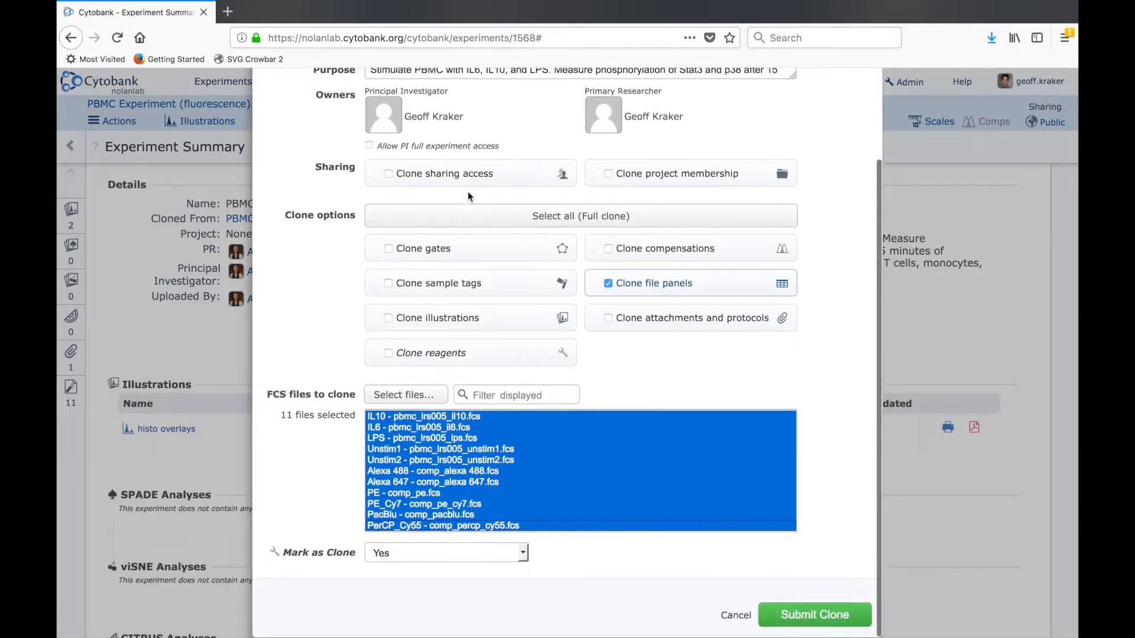
{"action": "left_click", "coordinate": [814, 617]}
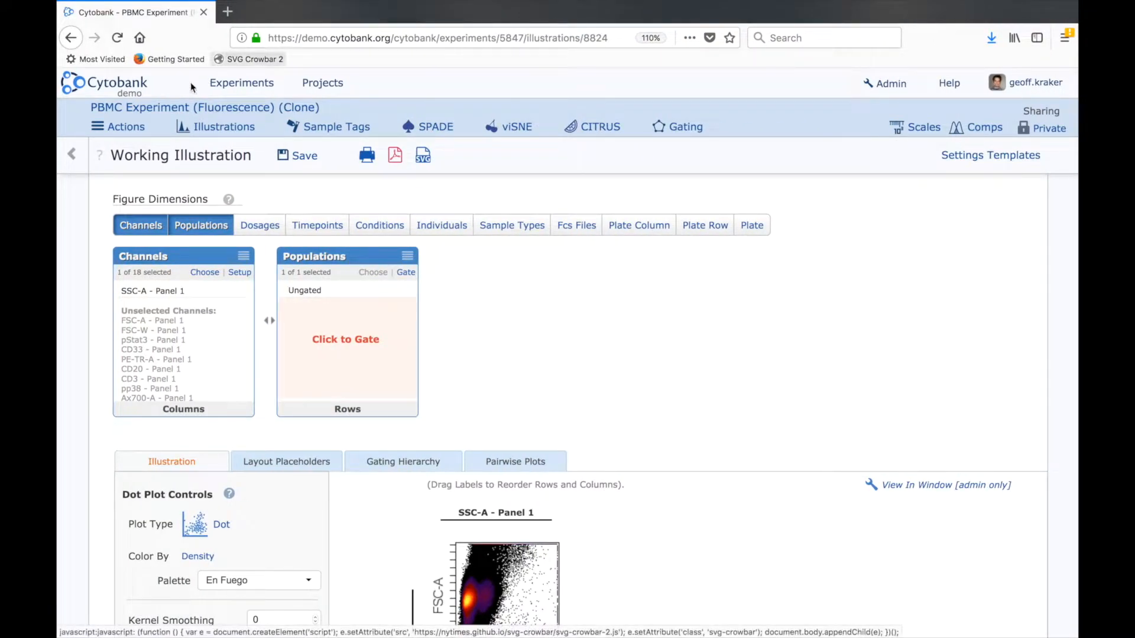
Step: Open the cloned experiment's summary and review its details, illustrations, analyses, attachments, protocols and FCS files
{"action": "left_click", "coordinate": [121, 127]}
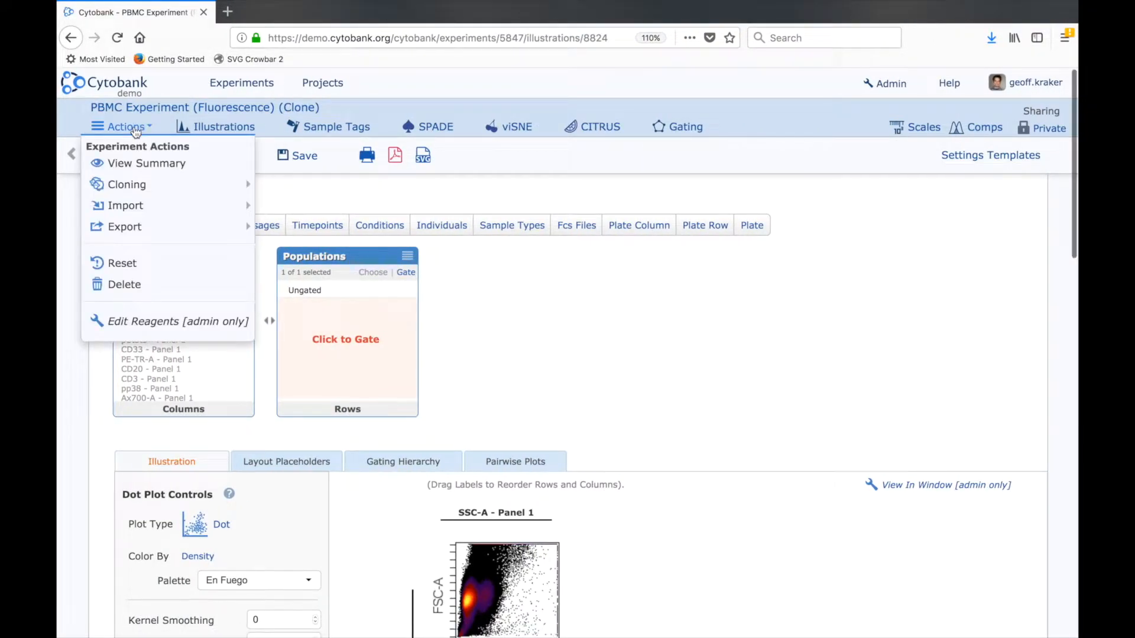
{"action": "left_click", "coordinate": [143, 164]}
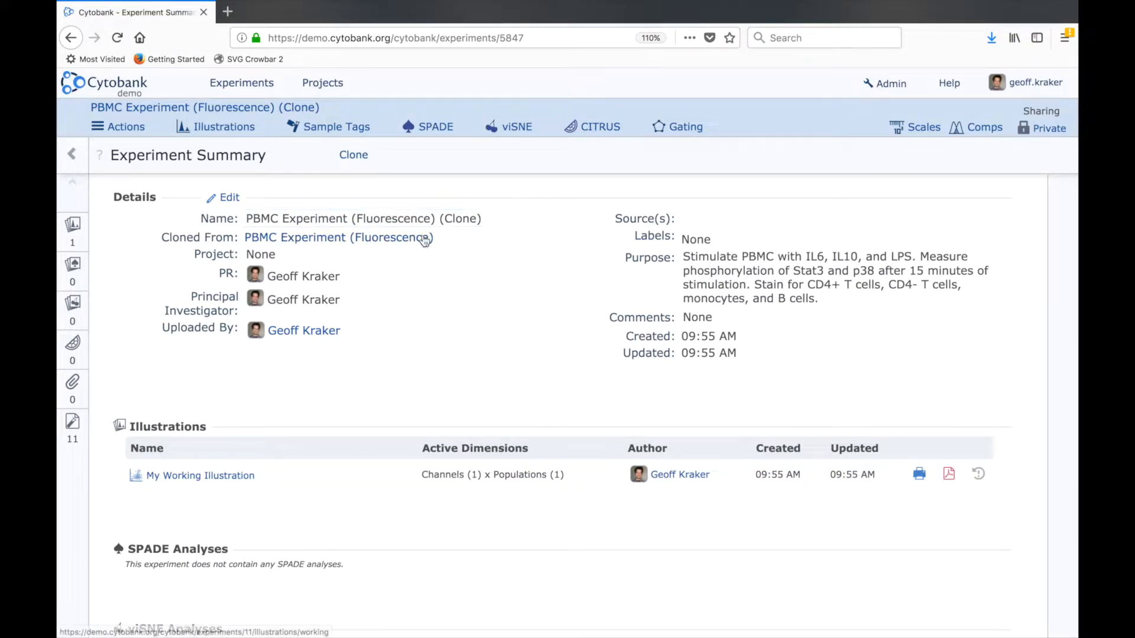
{"action": "scroll", "coordinate": [462, 317], "scroll_direction": "down", "scroll_amount": 5}
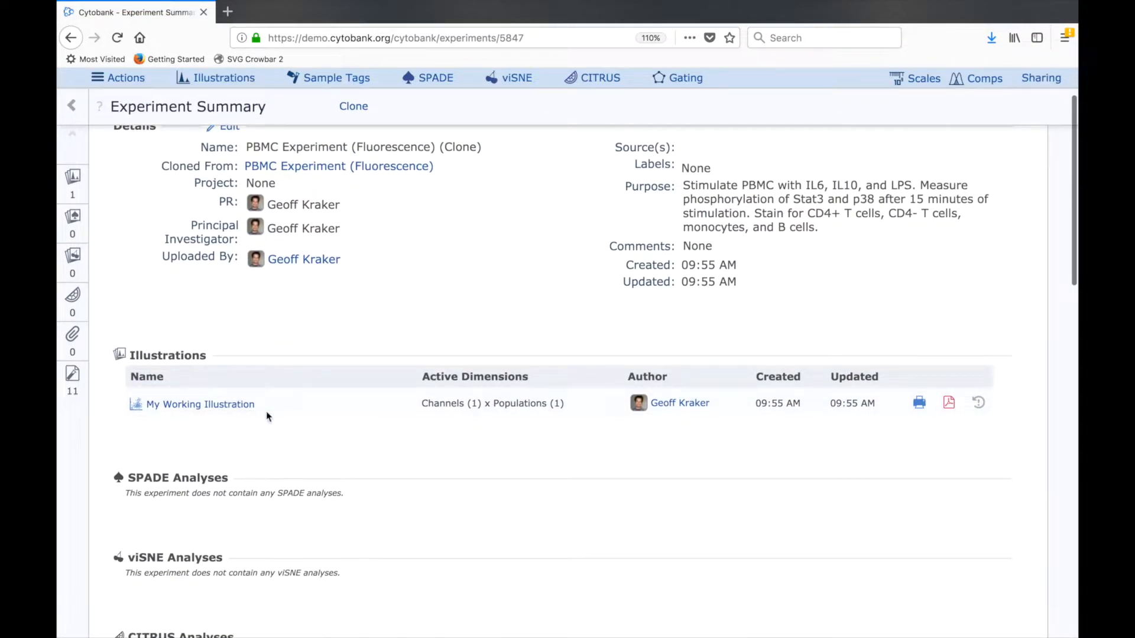
{"action": "scroll", "coordinate": [284, 312], "scroll_direction": "down", "scroll_amount": 3}
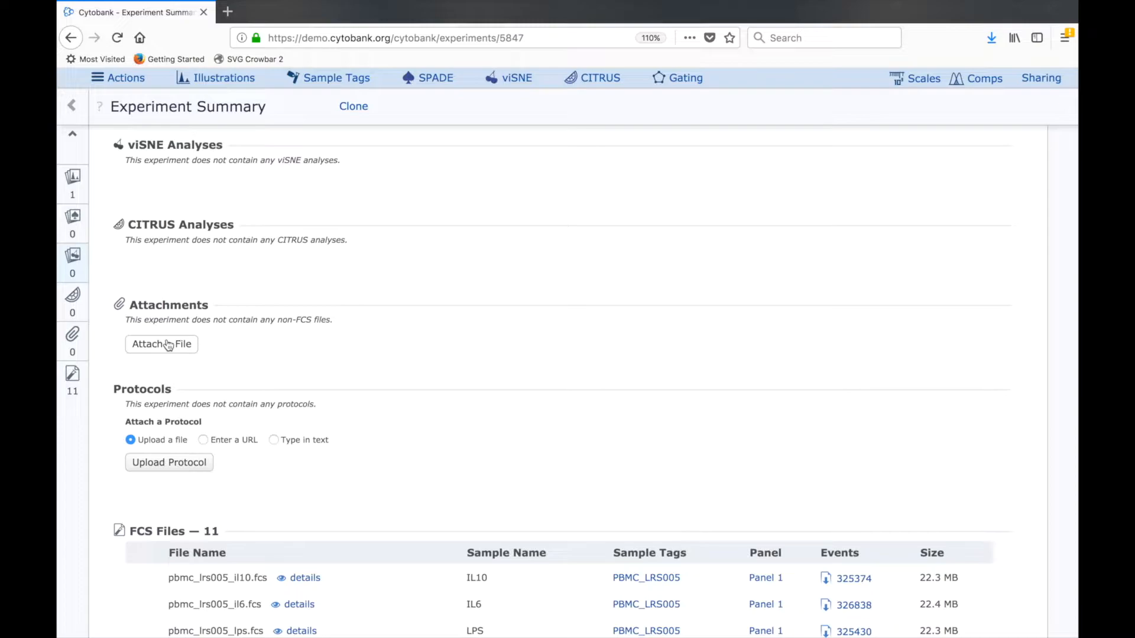
{"action": "left_click", "coordinate": [169, 351]}
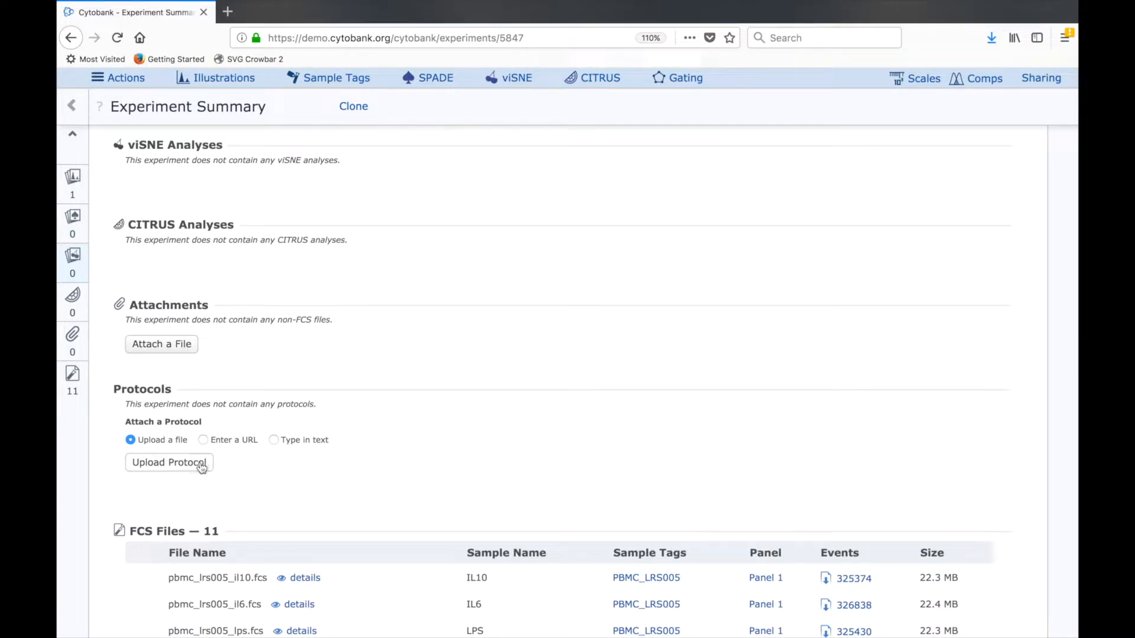
{"action": "scroll", "coordinate": [201, 469], "scroll_direction": "down", "scroll_amount": 5}
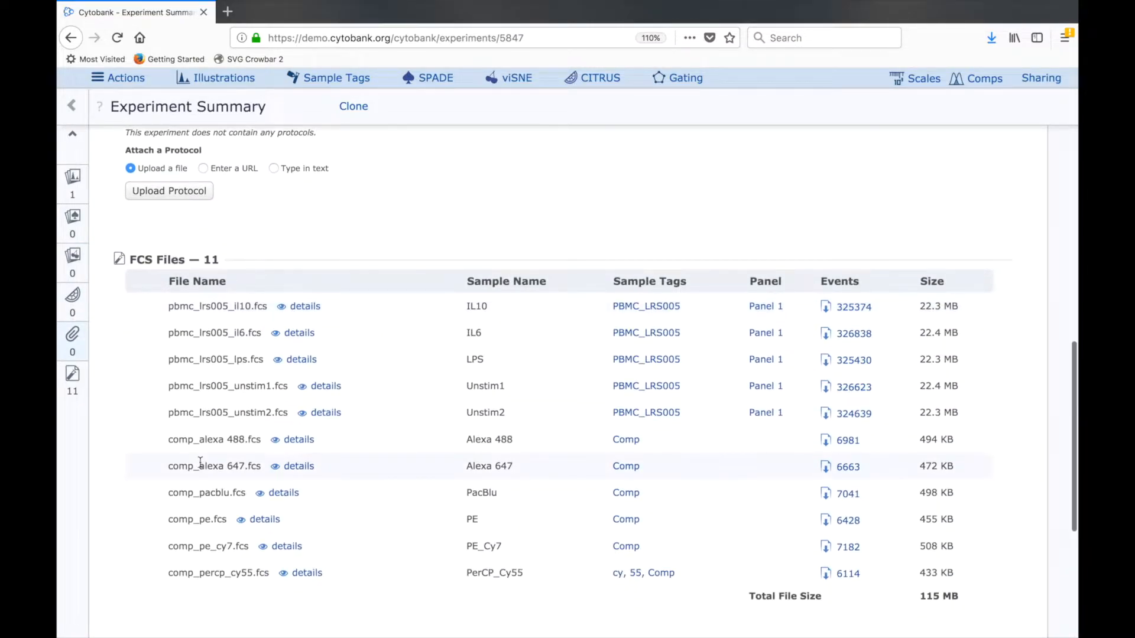
{"action": "scroll", "coordinate": [199, 467], "scroll_direction": "down", "scroll_amount": 2}
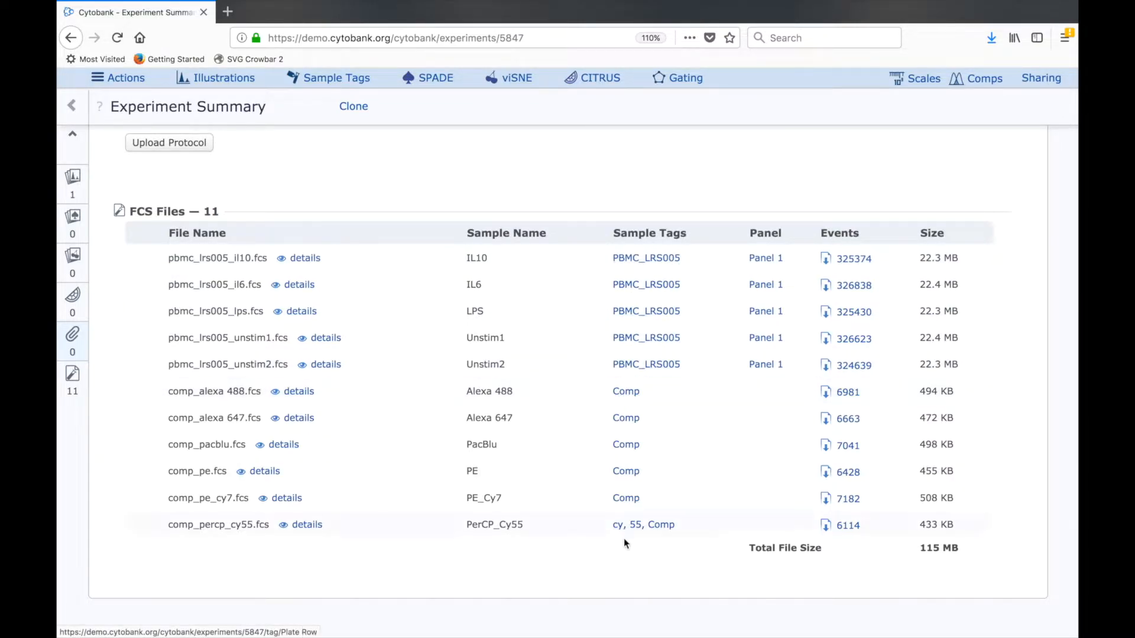
{"action": "scroll", "coordinate": [653, 170], "scroll_direction": "up", "scroll_amount": 10}
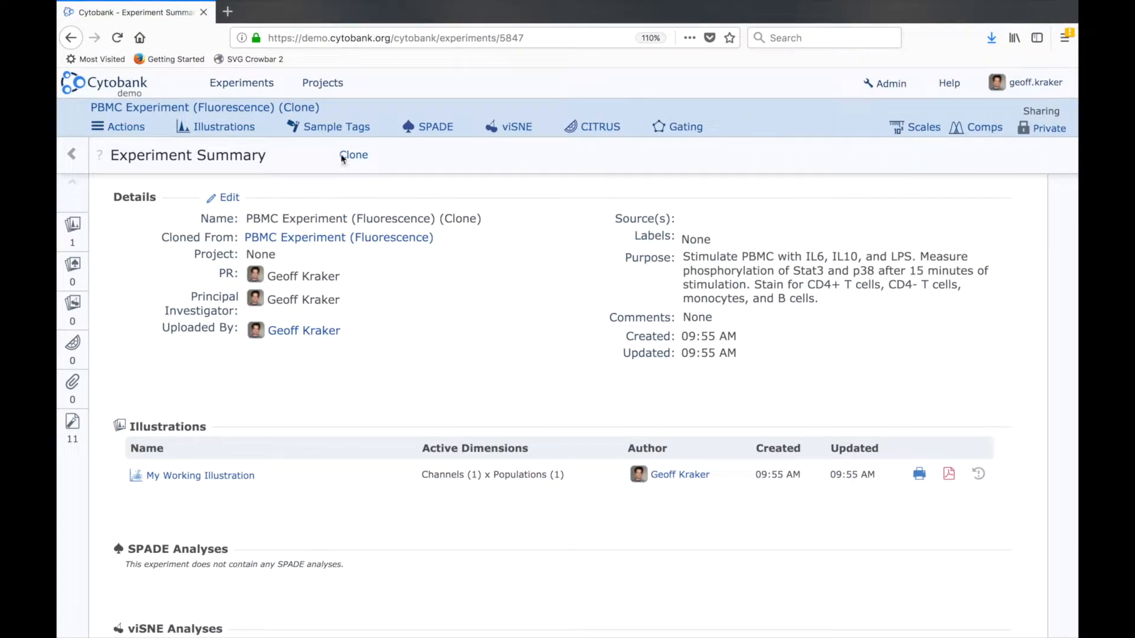
Step: Open the cloned experiment's working illustration and add Conditions as a figure dimension
{"action": "left_click", "coordinate": [223, 133]}
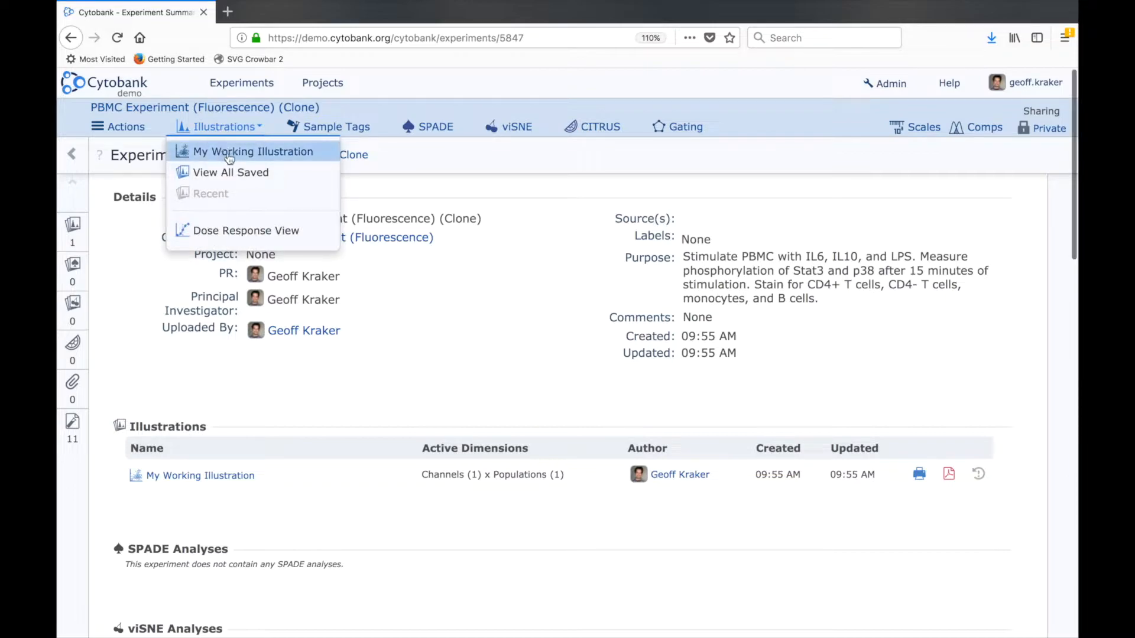
{"action": "left_click", "coordinate": [223, 130]}
{"action": "left_click", "coordinate": [223, 128]}
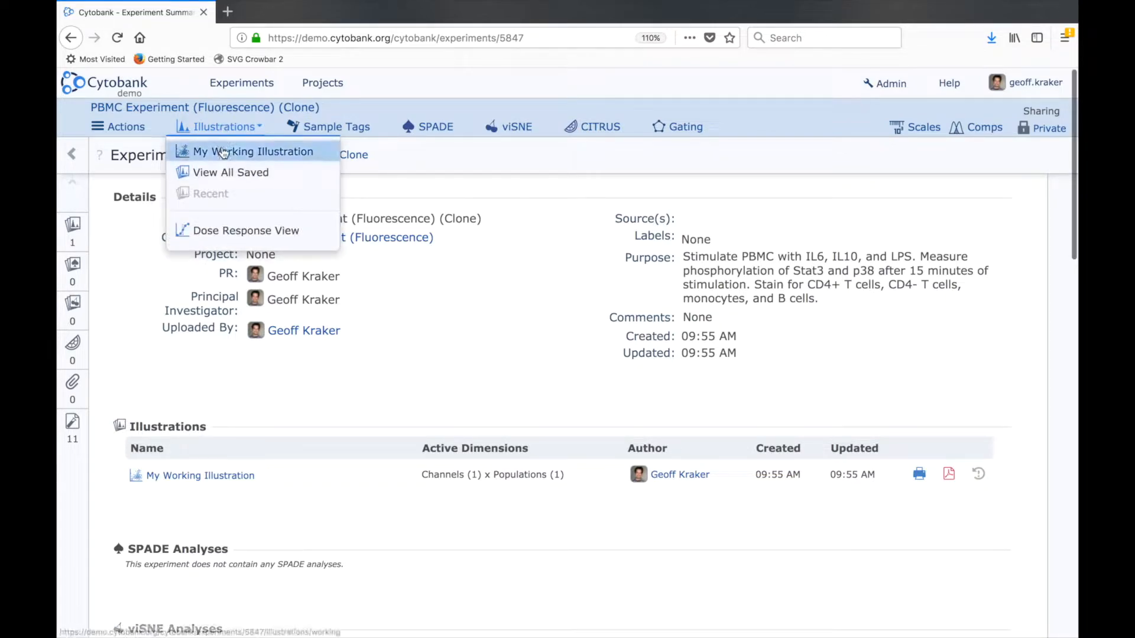
{"action": "left_click", "coordinate": [223, 152]}
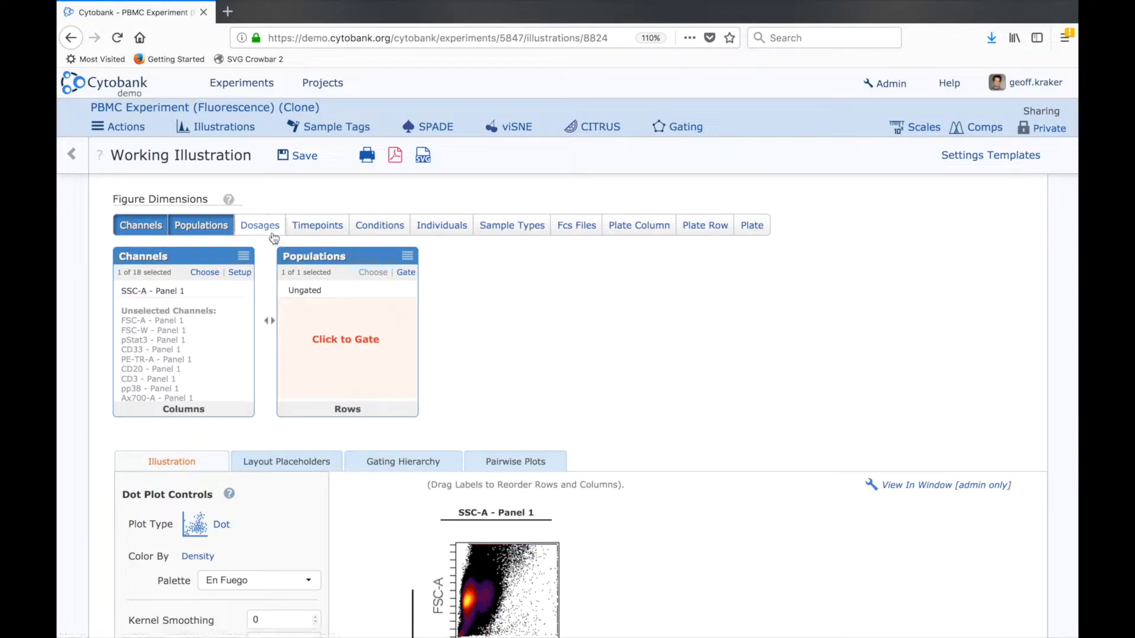
{"action": "left_click", "coordinate": [398, 230]}
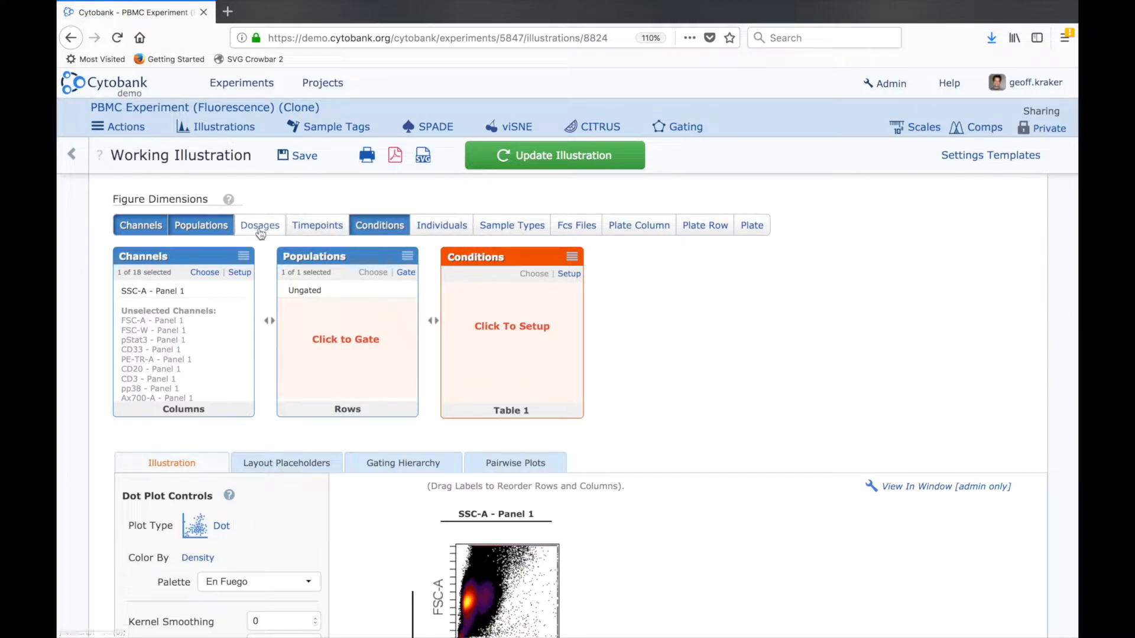
{"action": "left_click", "coordinate": [438, 231]}
{"action": "left_click", "coordinate": [322, 225]}
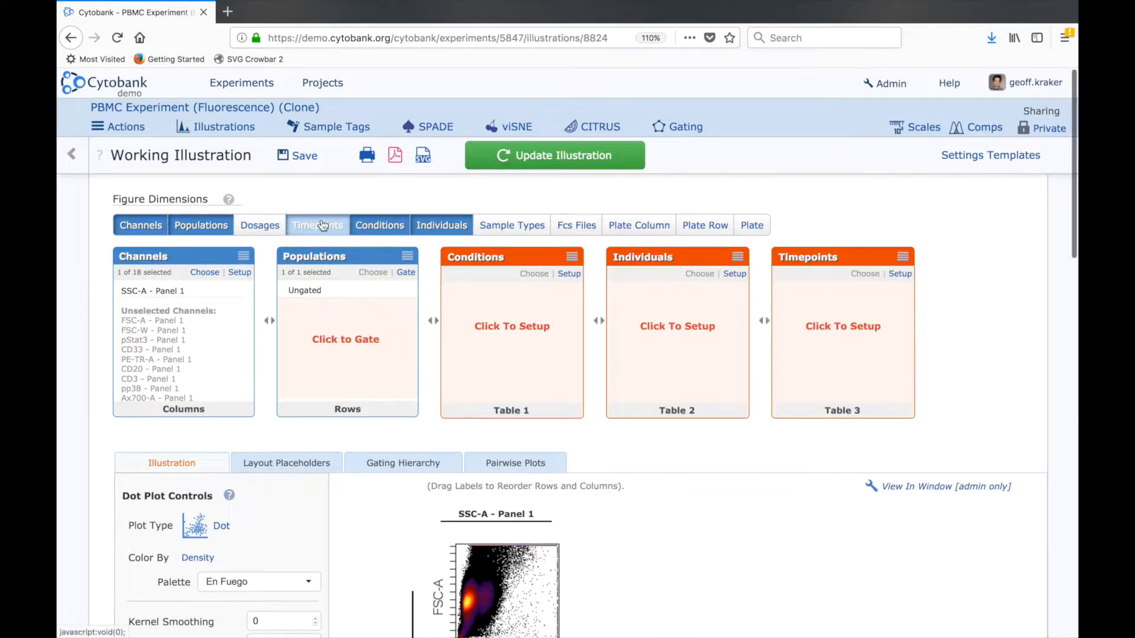
{"action": "left_click", "coordinate": [323, 225]}
{"action": "left_click", "coordinate": [441, 225]}
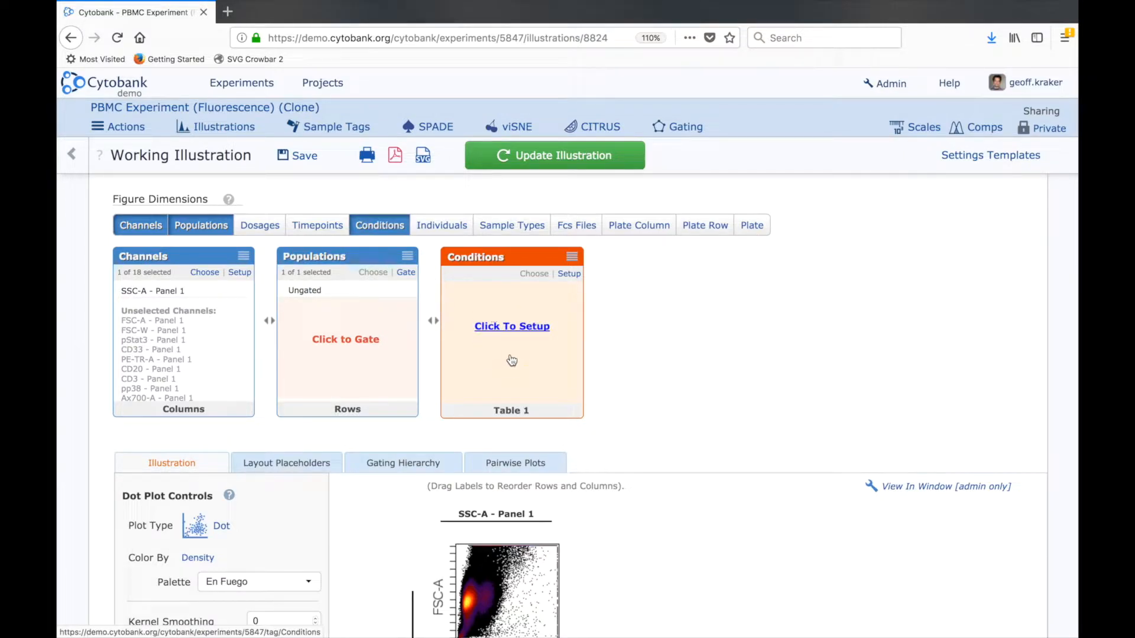
Step: Set up the Conditions dimension by adding the sample tags Unstim, IL10, IL6 and LPS
{"action": "left_click", "coordinate": [506, 326]}
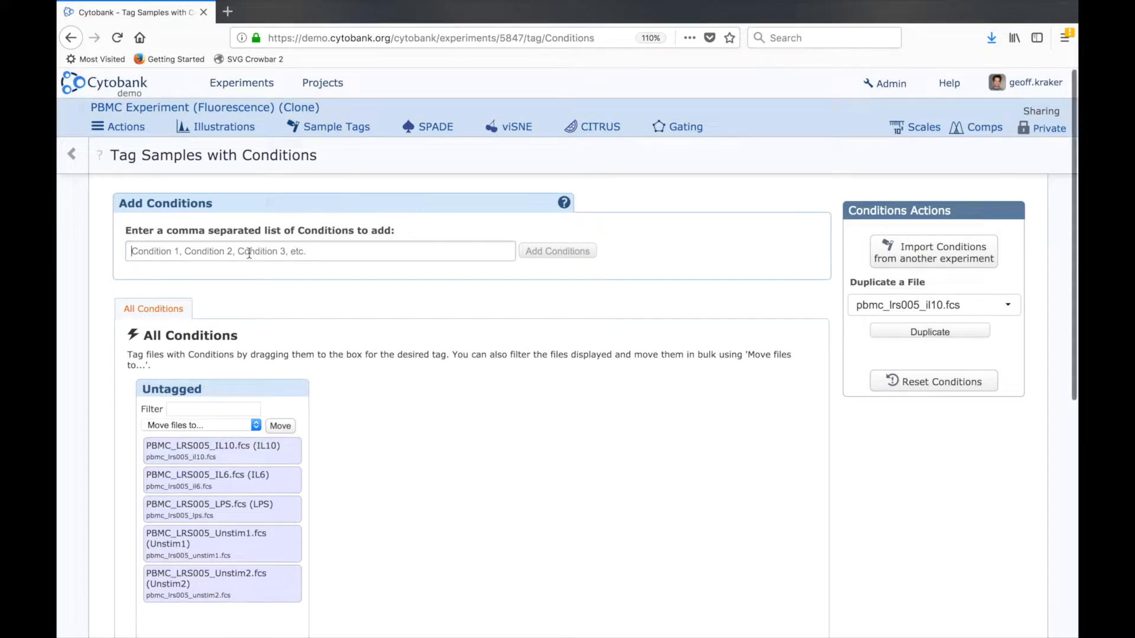
{"action": "type", "text": "Unstim,"}
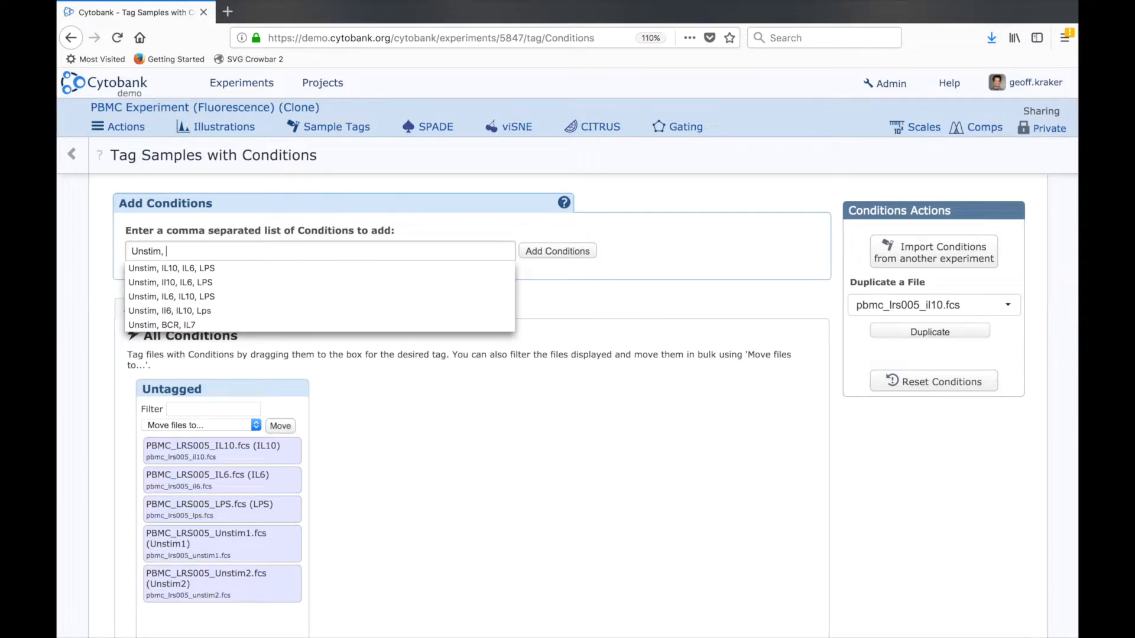
{"action": "type", "text": " IL10, "}
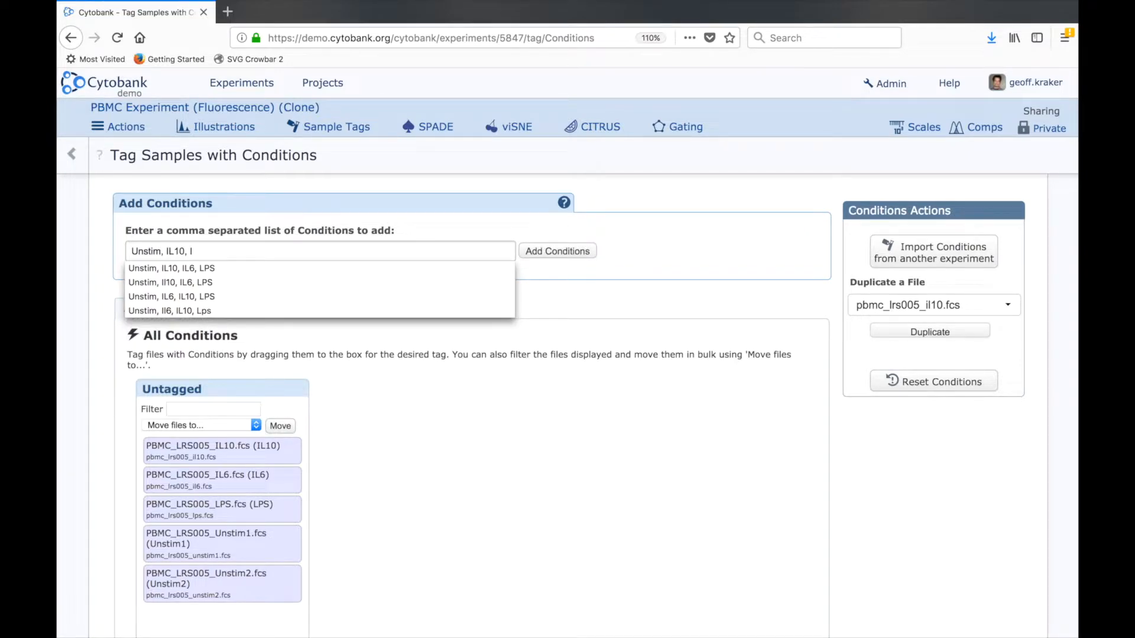
{"action": "type", "text": "IL6, LPS"}
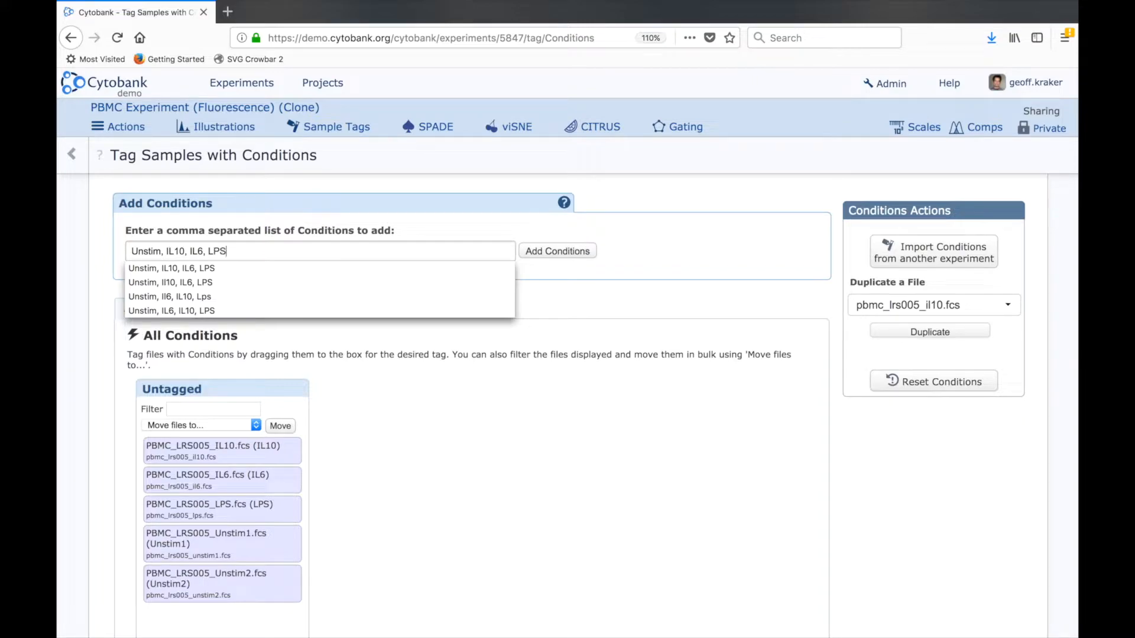
{"action": "left_click", "coordinate": [450, 335]}
{"action": "left_click", "coordinate": [545, 253]}
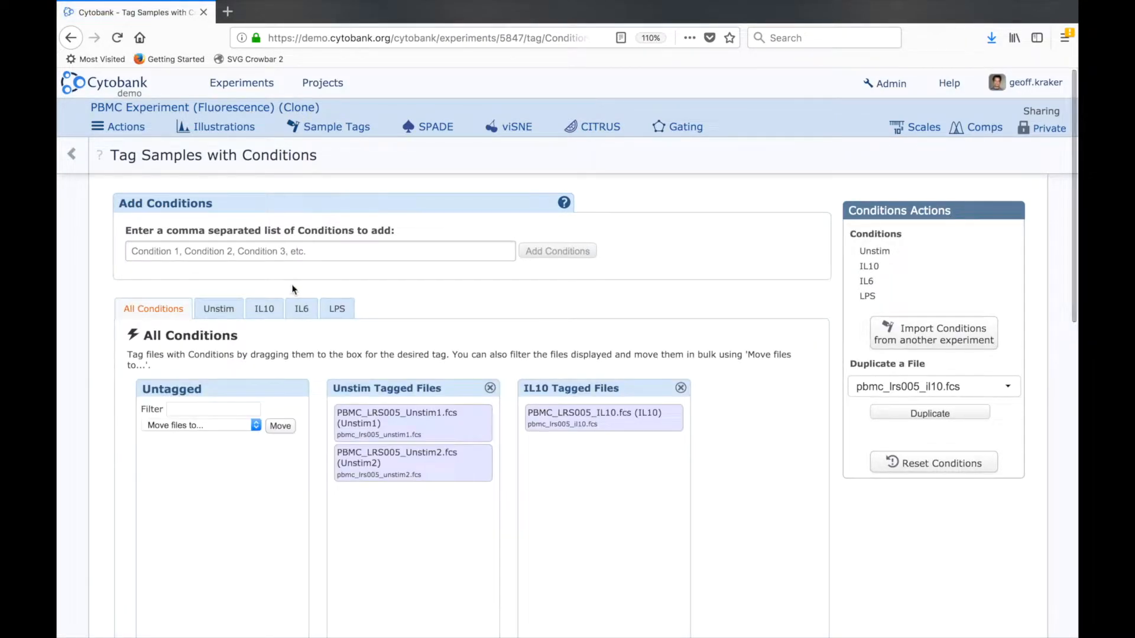
Step: Move PBMC_LRS005_Unstim2.fcs from the Unstim tagged files to the Untagged files
{"action": "scroll", "coordinate": [428, 421], "scroll_direction": "down", "scroll_amount": 2}
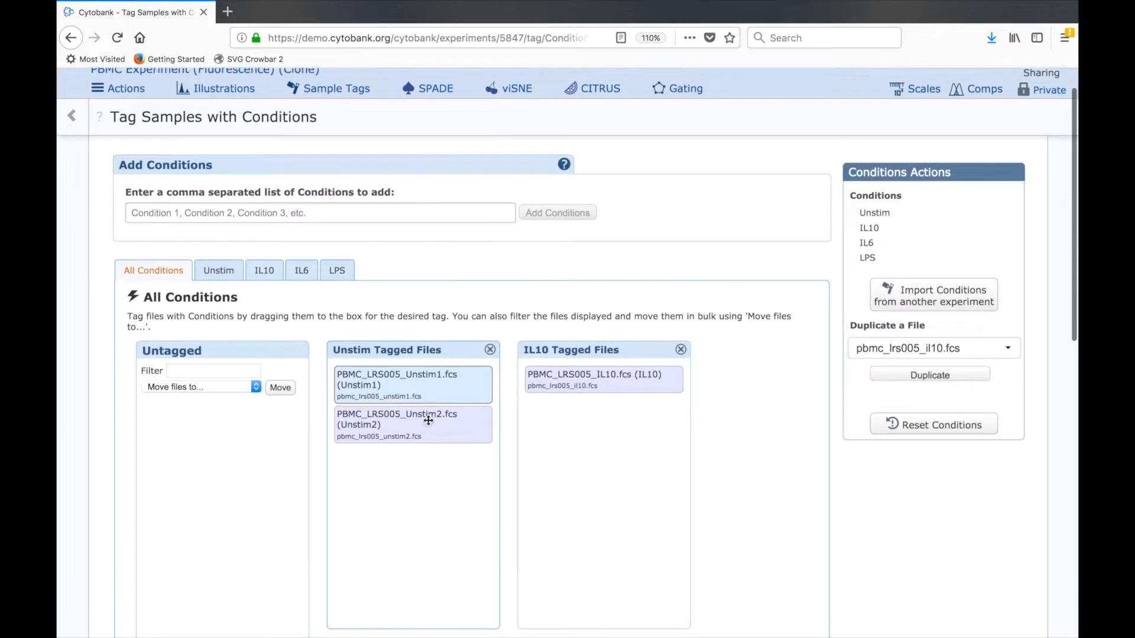
{"action": "left_click_drag", "start_coordinate": [449, 393], "coordinate": [237, 398]}
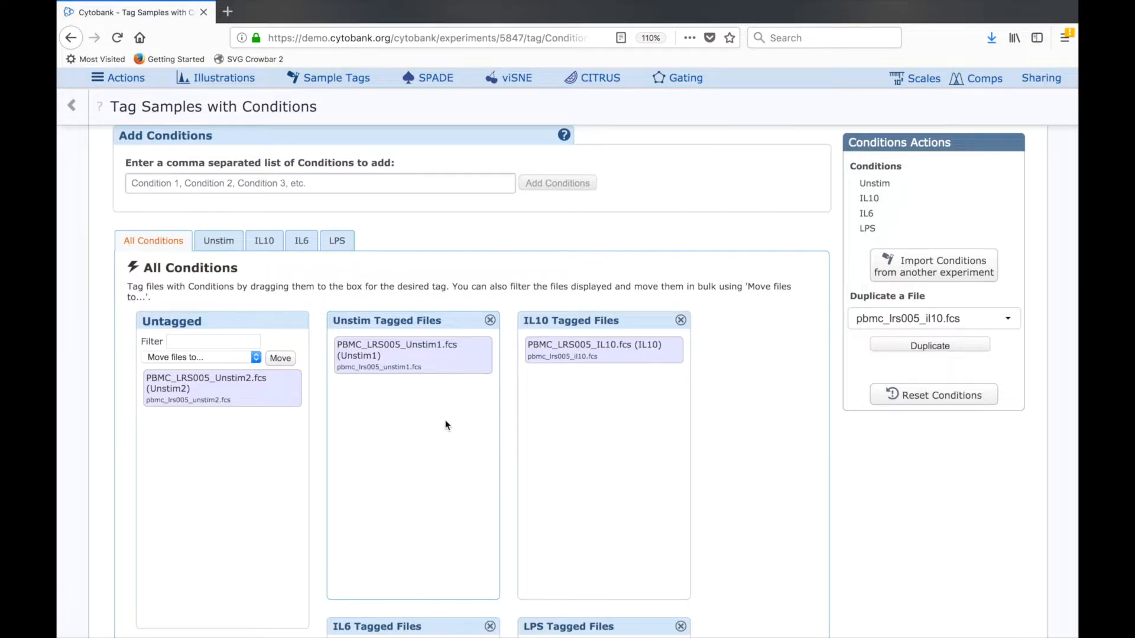
{"action": "scroll", "coordinate": [448, 424], "scroll_direction": "down", "scroll_amount": 5}
{"action": "scroll", "coordinate": [447, 425], "scroll_direction": "up", "scroll_amount": 3}
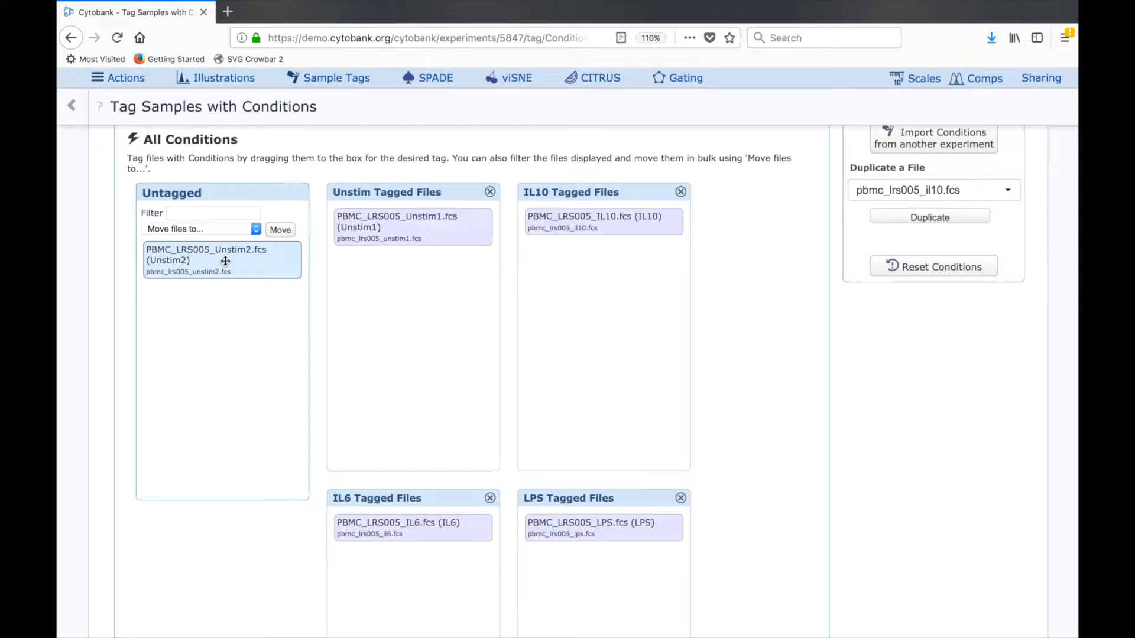
{"action": "left_click_drag", "start_coordinate": [225, 259], "coordinate": [243, 319]}
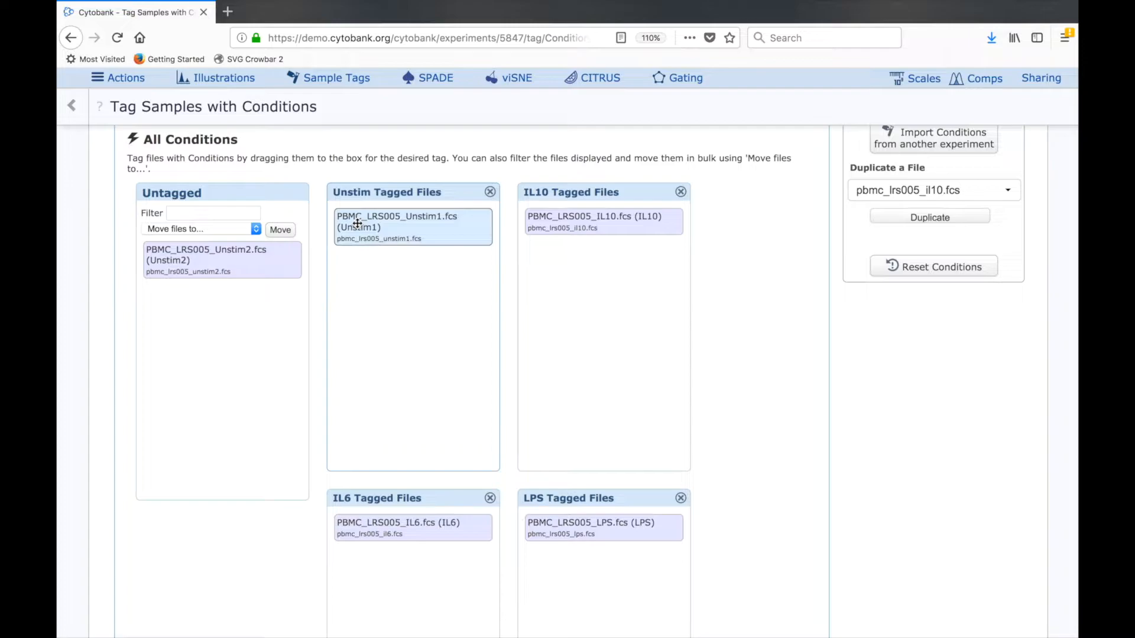
{"action": "left_click_drag", "start_coordinate": [177, 254], "coordinate": [233, 296]}
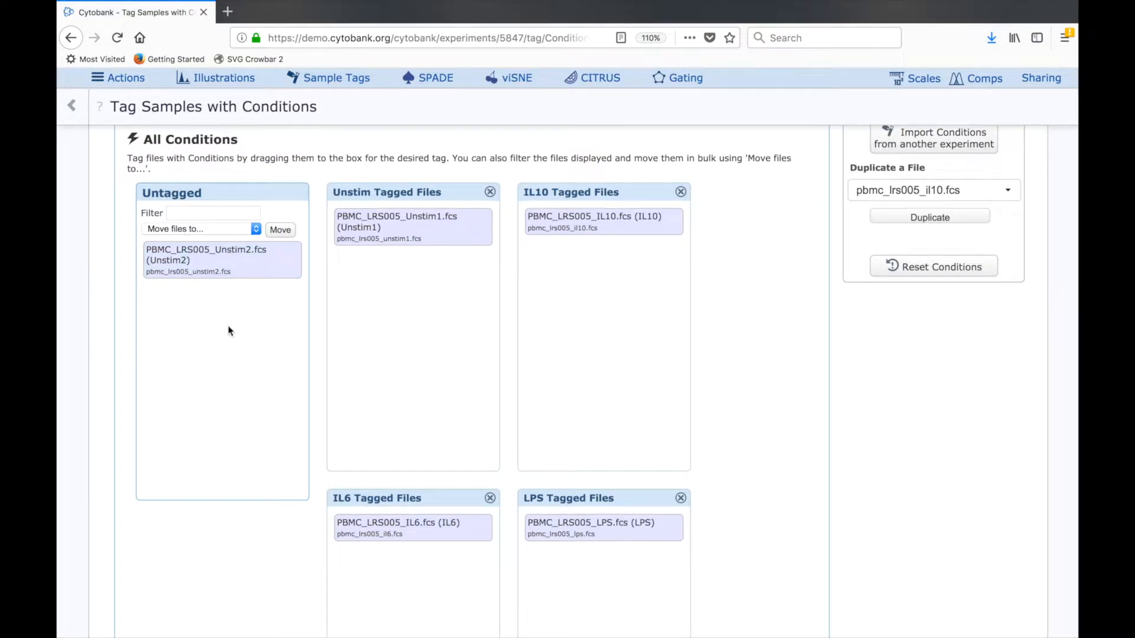
Step: Review the files under each condition tag and the actions for importing conditions and duplicating a file
{"action": "scroll", "coordinate": [231, 331], "scroll_direction": "up", "scroll_amount": 3}
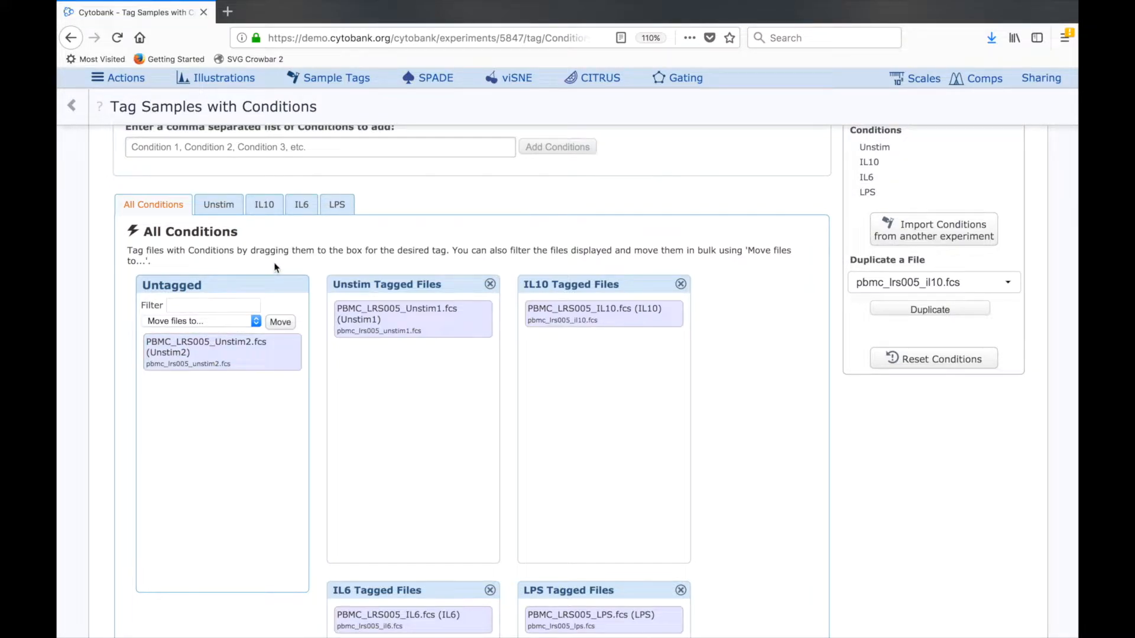
{"action": "scroll", "coordinate": [274, 267], "scroll_direction": "up", "scroll_amount": 3}
{"action": "scroll", "coordinate": [389, 284], "scroll_direction": "down", "scroll_amount": 5}
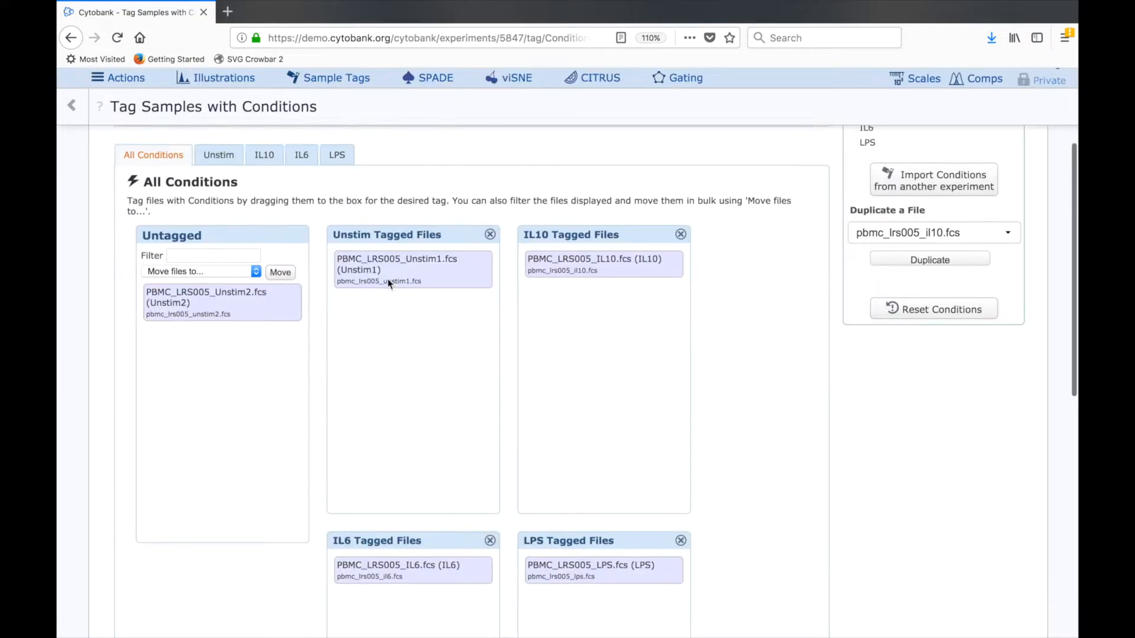
{"action": "scroll", "coordinate": [604, 279], "scroll_direction": "up", "scroll_amount": 2}
{"action": "scroll", "coordinate": [604, 279], "scroll_direction": "up", "scroll_amount": 1}
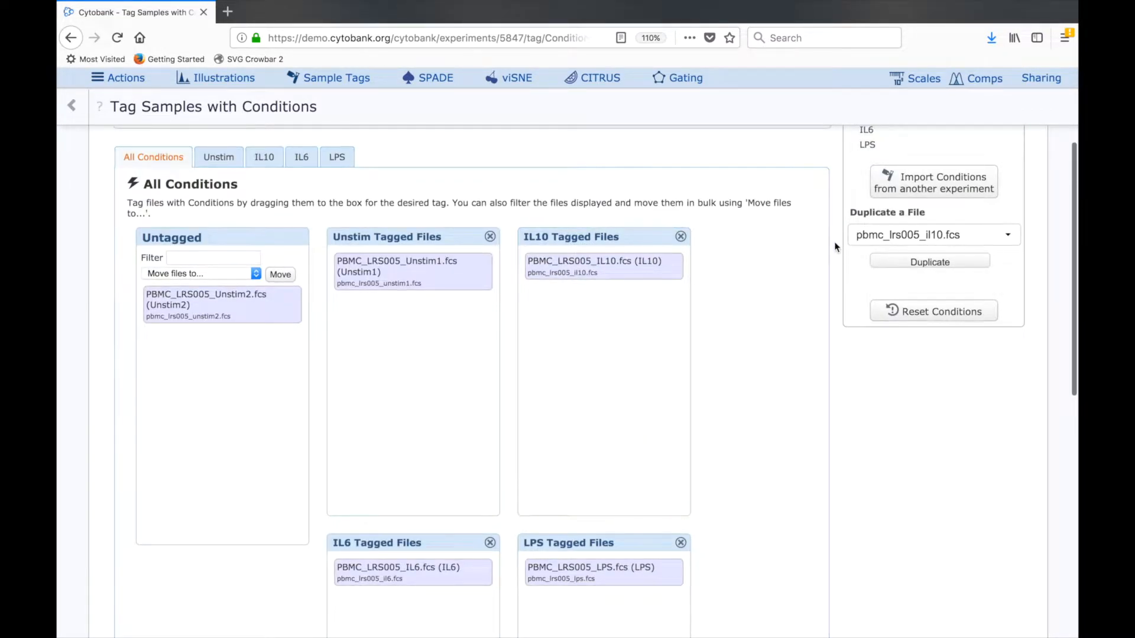
{"action": "scroll", "coordinate": [842, 247], "scroll_direction": "up", "scroll_amount": 2}
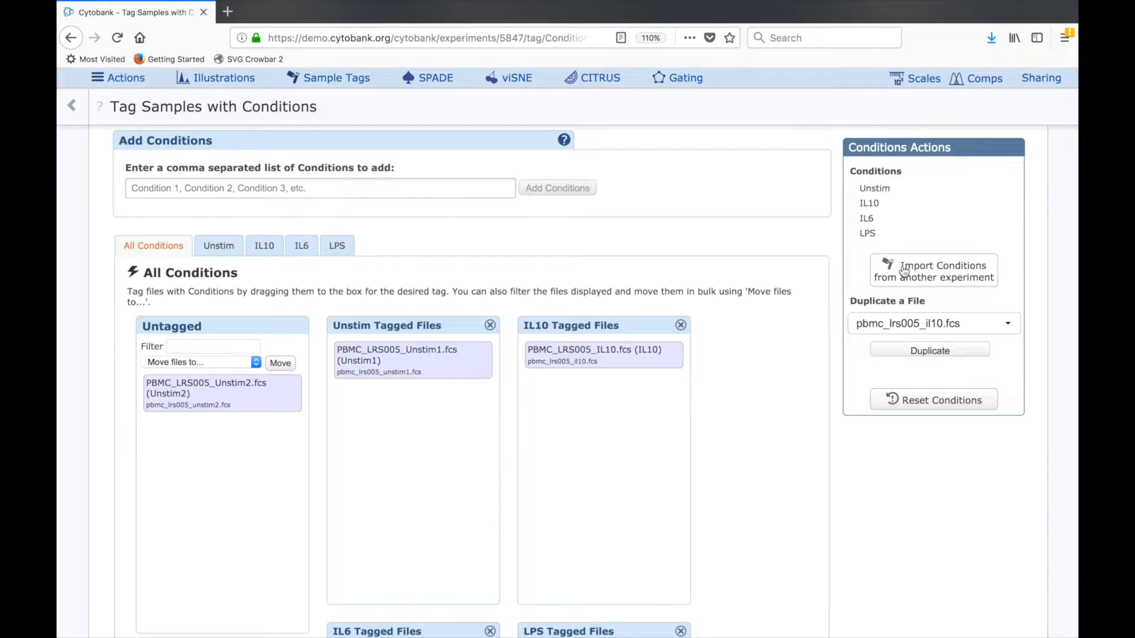
{"action": "scroll", "coordinate": [766, 214], "scroll_direction": "up", "scroll_amount": 2}
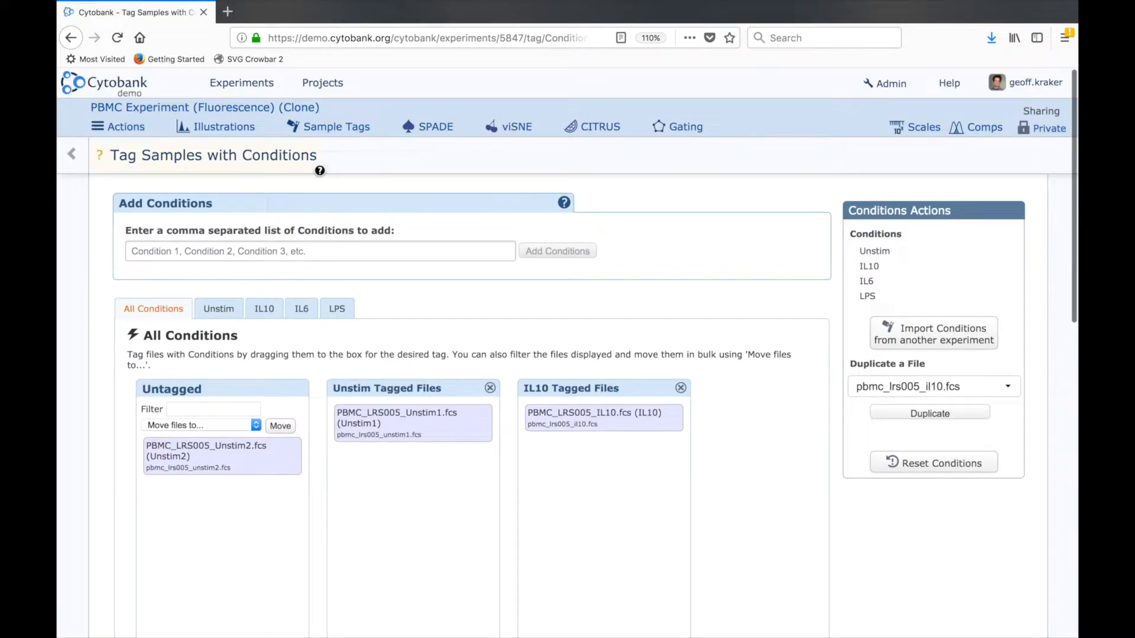
Step: Return to the working illustration, open the channel panel setup and look at the editable CD33 reagent name
{"action": "left_click", "coordinate": [76, 157]}
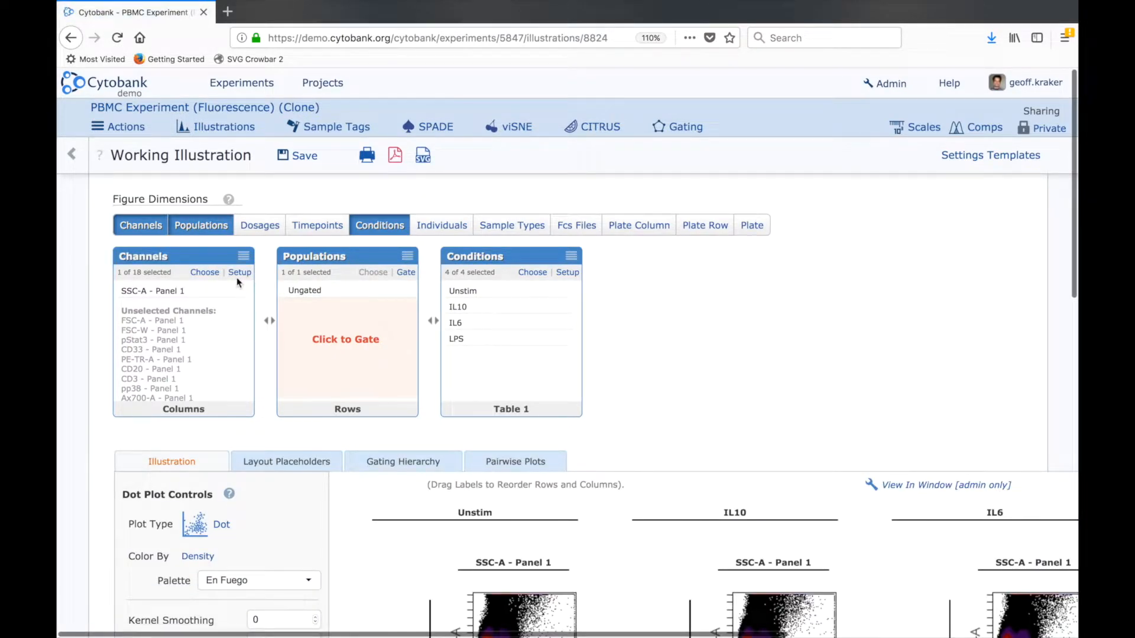
{"action": "scroll", "coordinate": [241, 280], "scroll_direction": "down", "scroll_amount": 1}
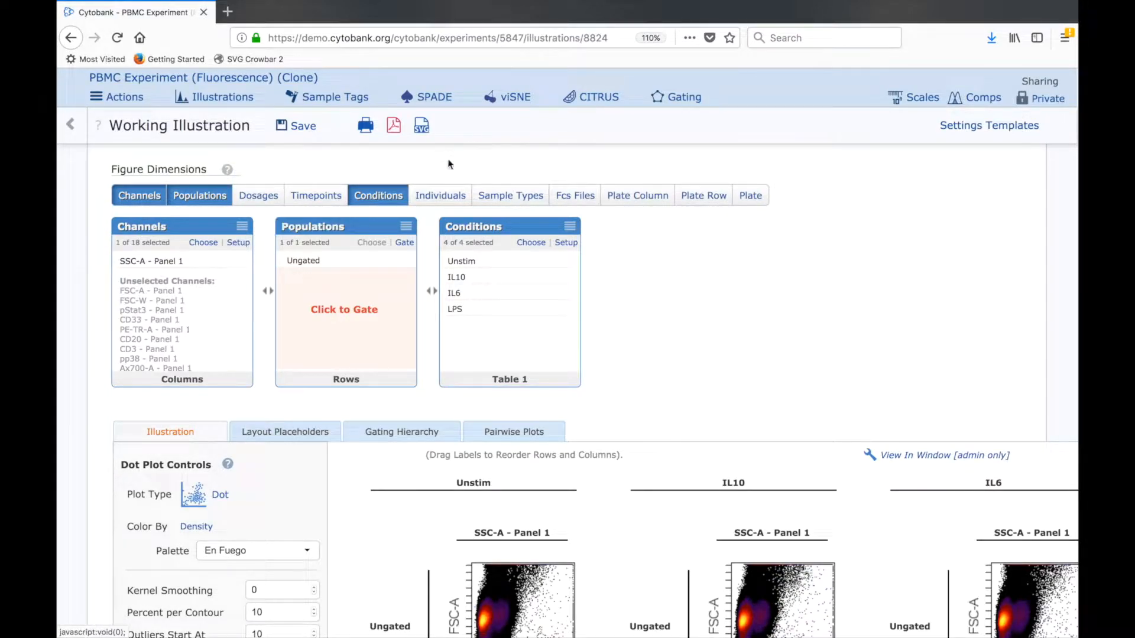
{"action": "left_click", "coordinate": [239, 243]}
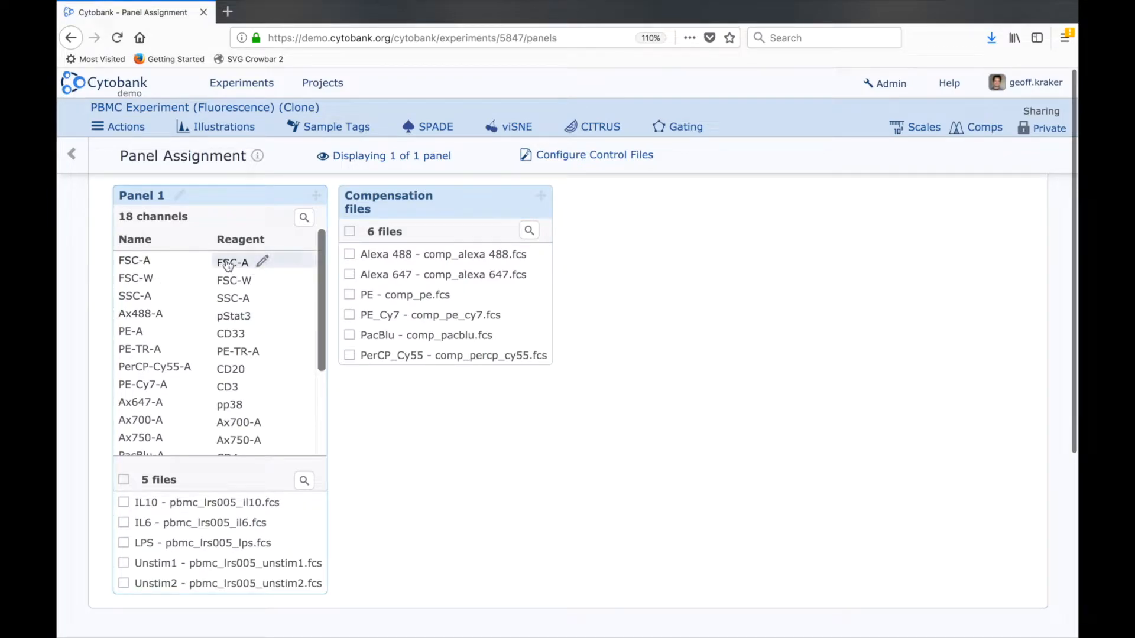
{"action": "left_click", "coordinate": [242, 334]}
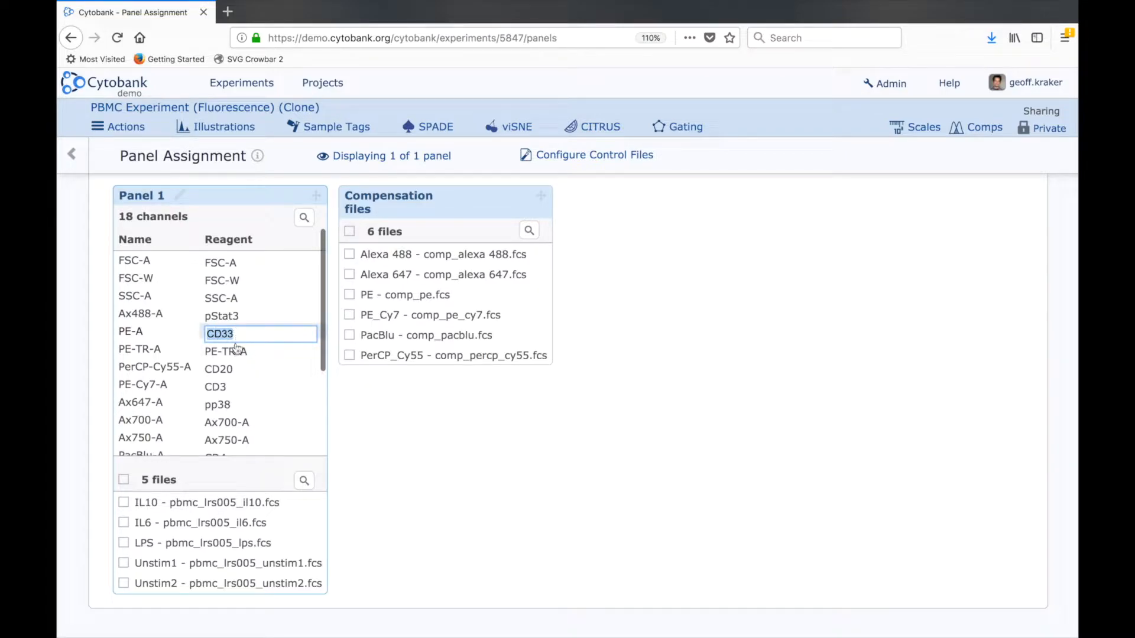
{"action": "left_click", "coordinate": [388, 408]}
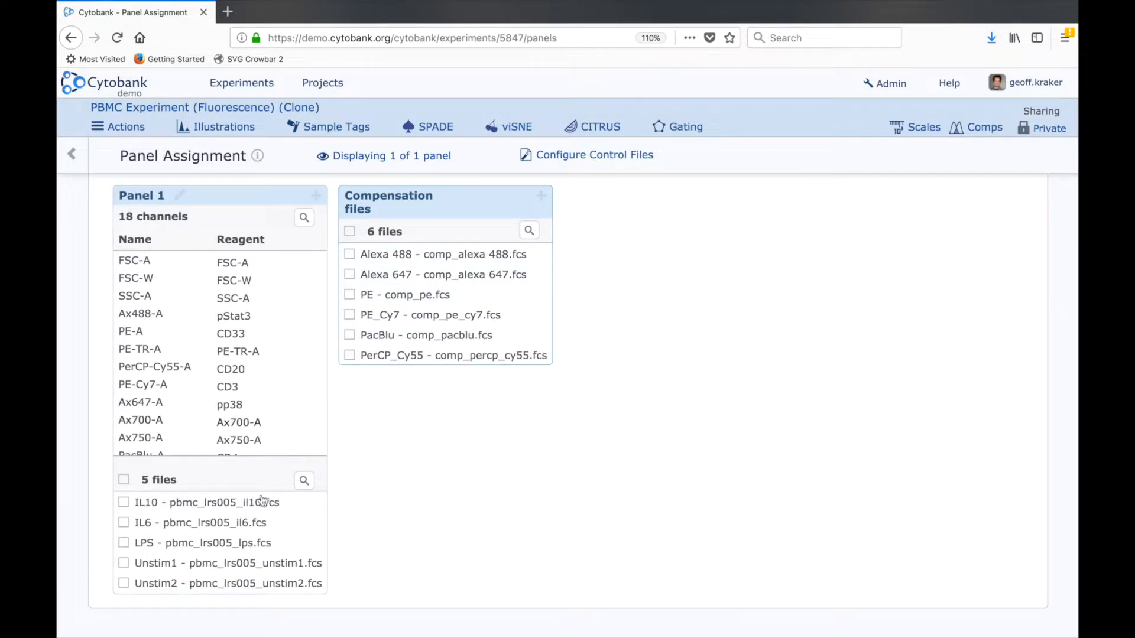
Step: View the destinations for moving the IL6 file out of Panel 1, leaving the file in place and unselected
{"action": "left_click", "coordinate": [123, 522]}
{"action": "left_click", "coordinate": [205, 455]}
{"action": "left_click", "coordinate": [206, 454]}
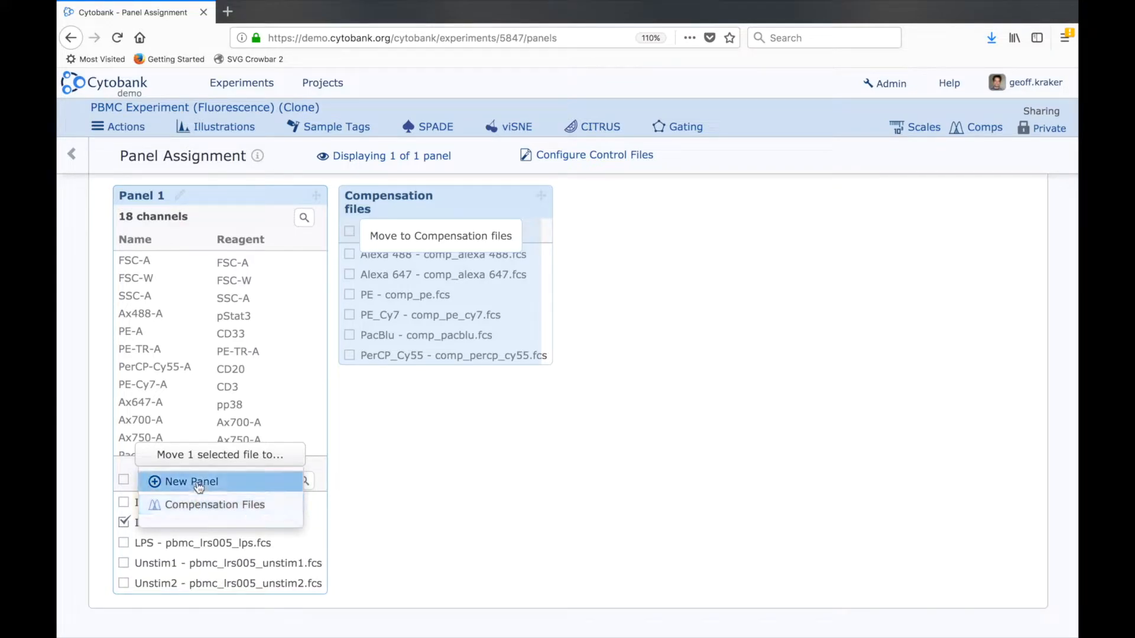
{"action": "left_click", "coordinate": [429, 456]}
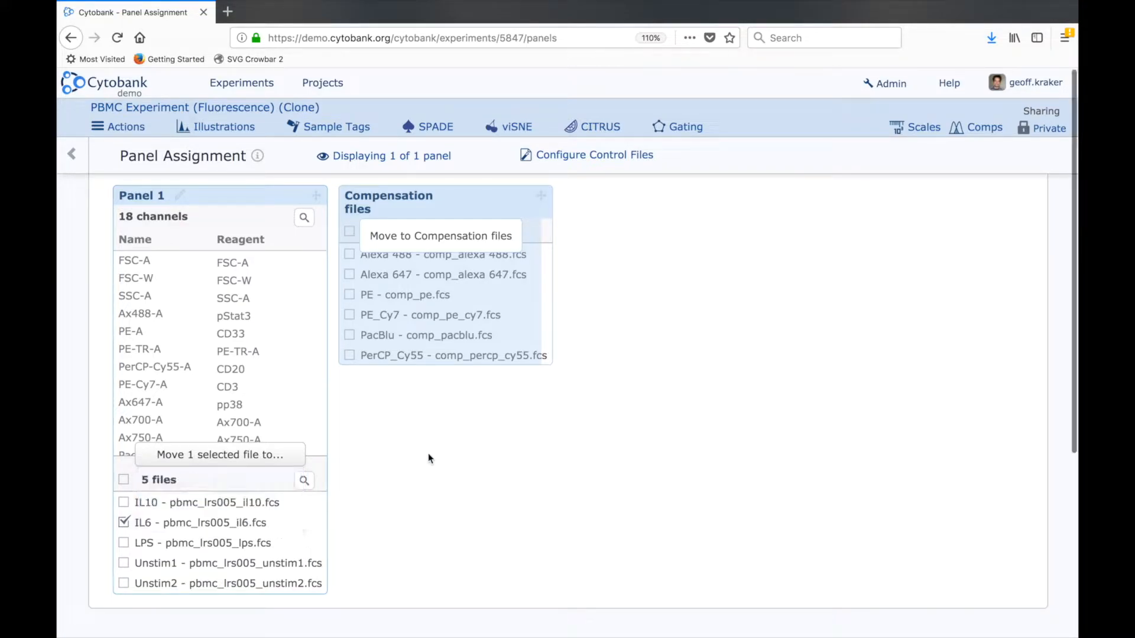
{"action": "left_click", "coordinate": [123, 523]}
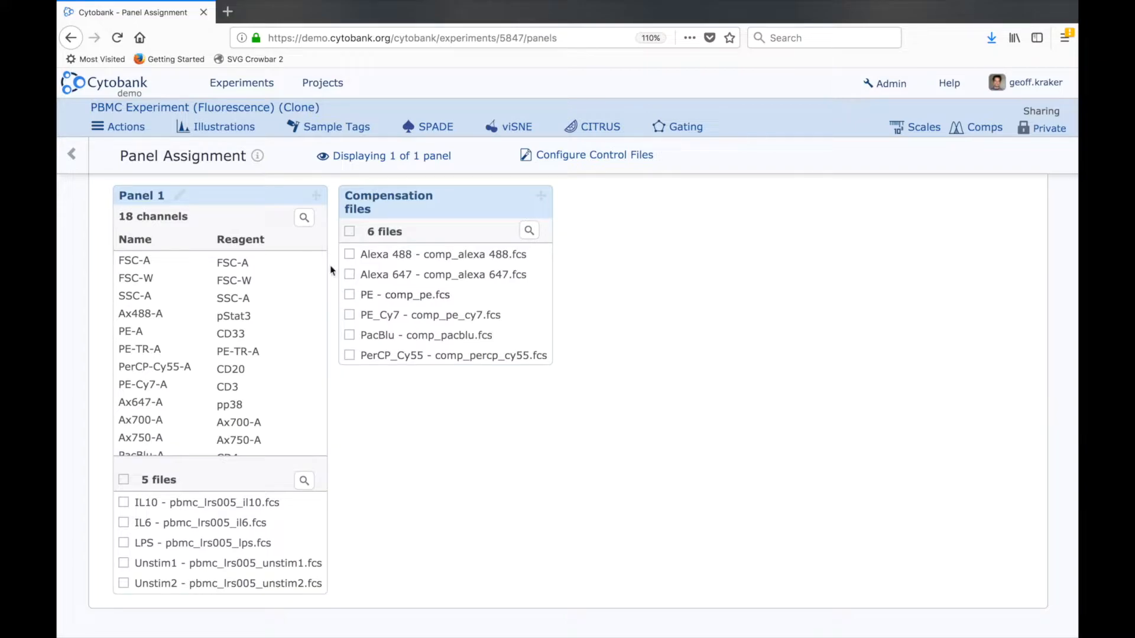
Step: Return from the panel assignment to the working illustration and open the experiment's gating editor
{"action": "left_click", "coordinate": [73, 156]}
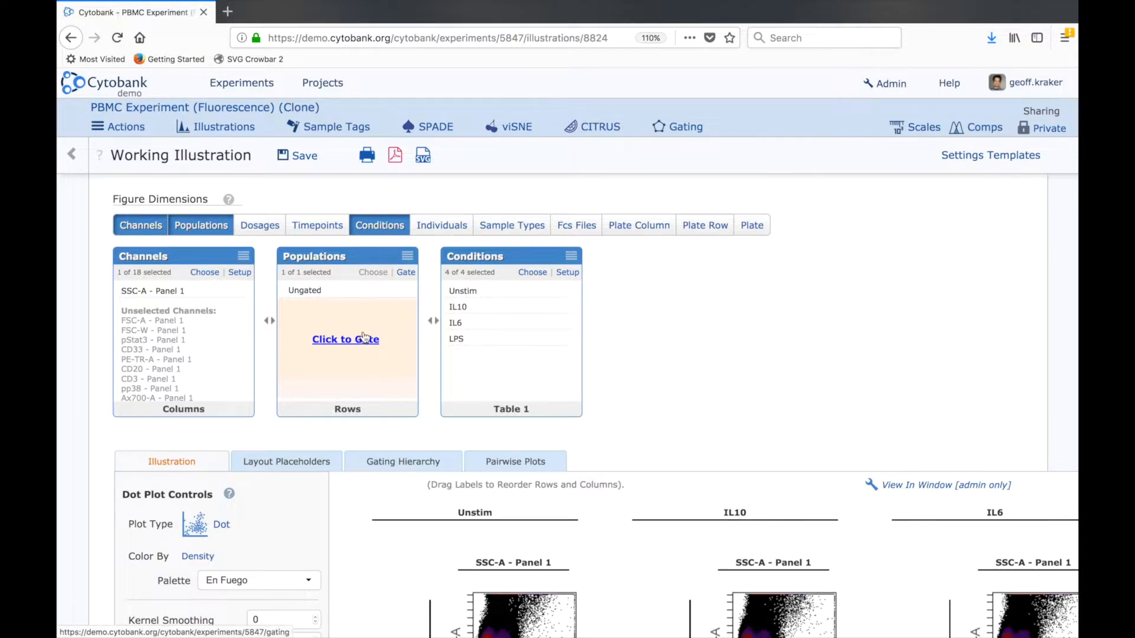
{"action": "left_click", "coordinate": [686, 128]}
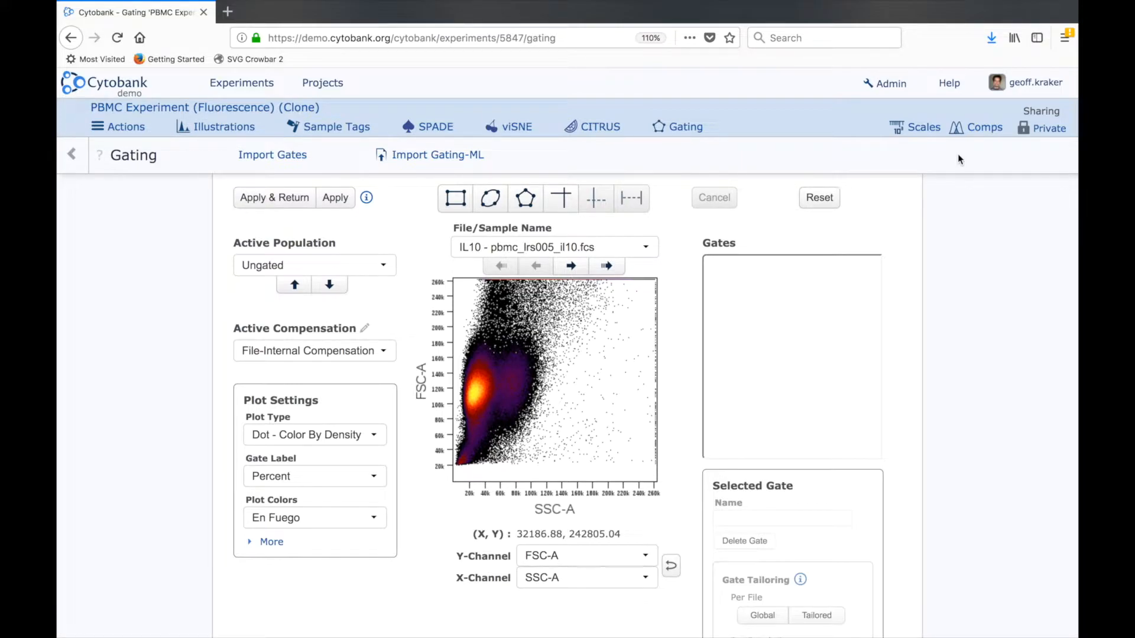
Step: Open the experiment's compensations and review the options for creating a new matrix and importing one, cancelling both
{"action": "left_click", "coordinate": [973, 135]}
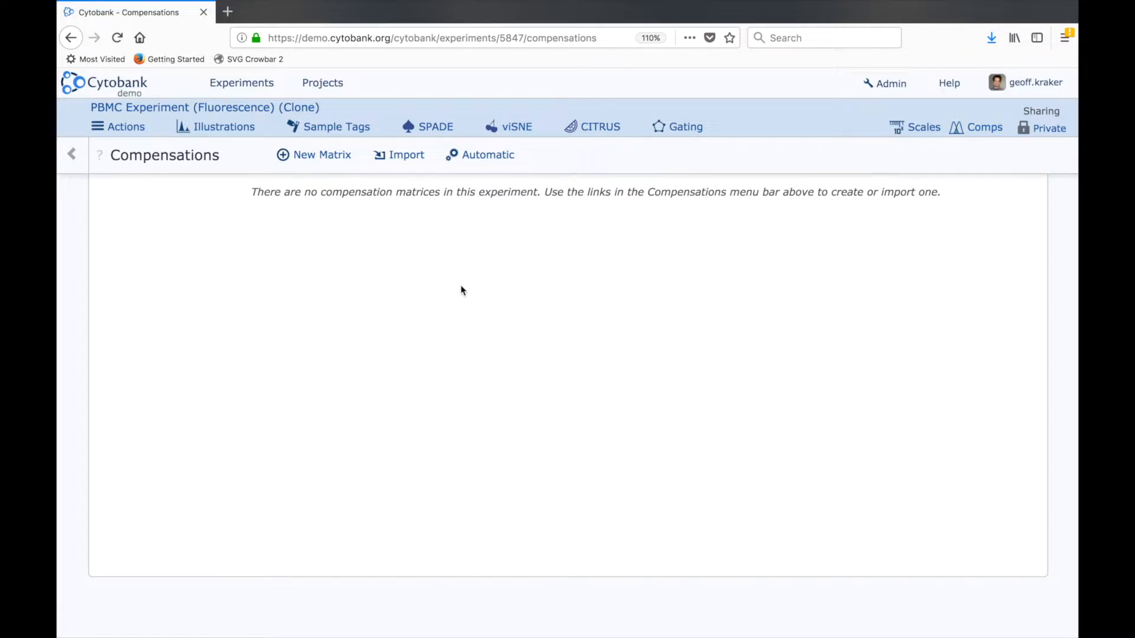
{"action": "left_click", "coordinate": [303, 158]}
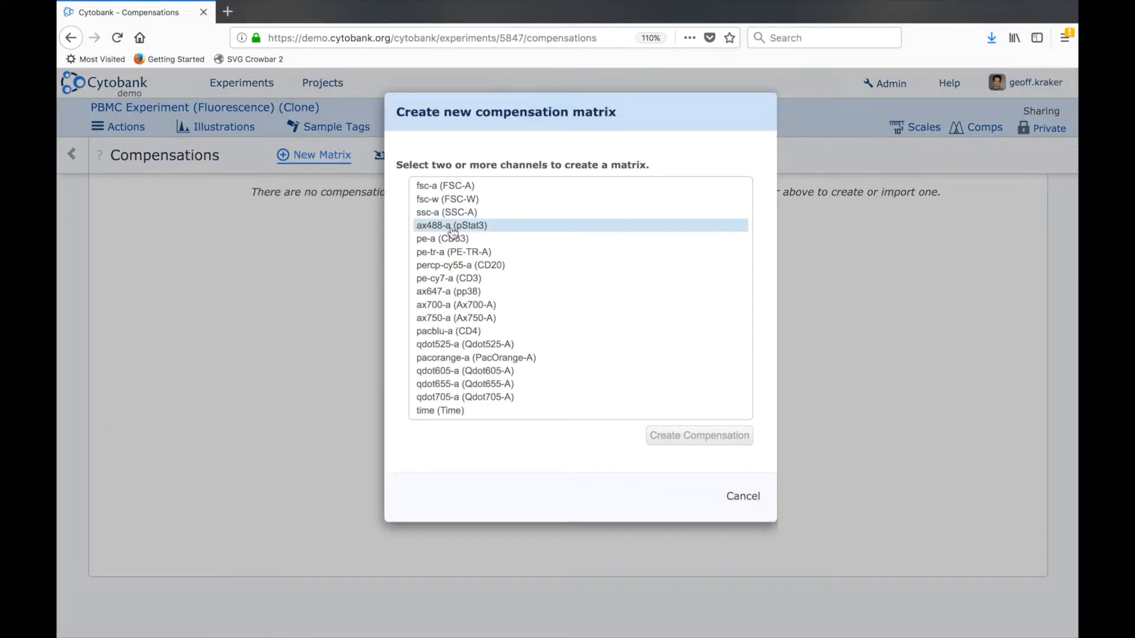
{"action": "left_click", "coordinate": [754, 496]}
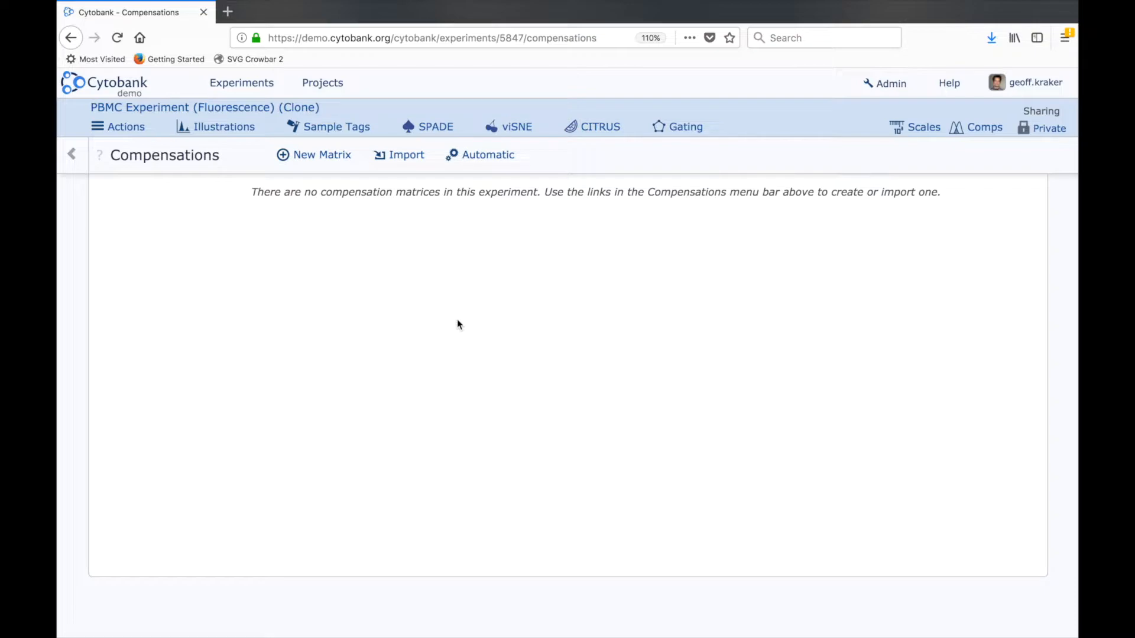
{"action": "left_click", "coordinate": [399, 155]}
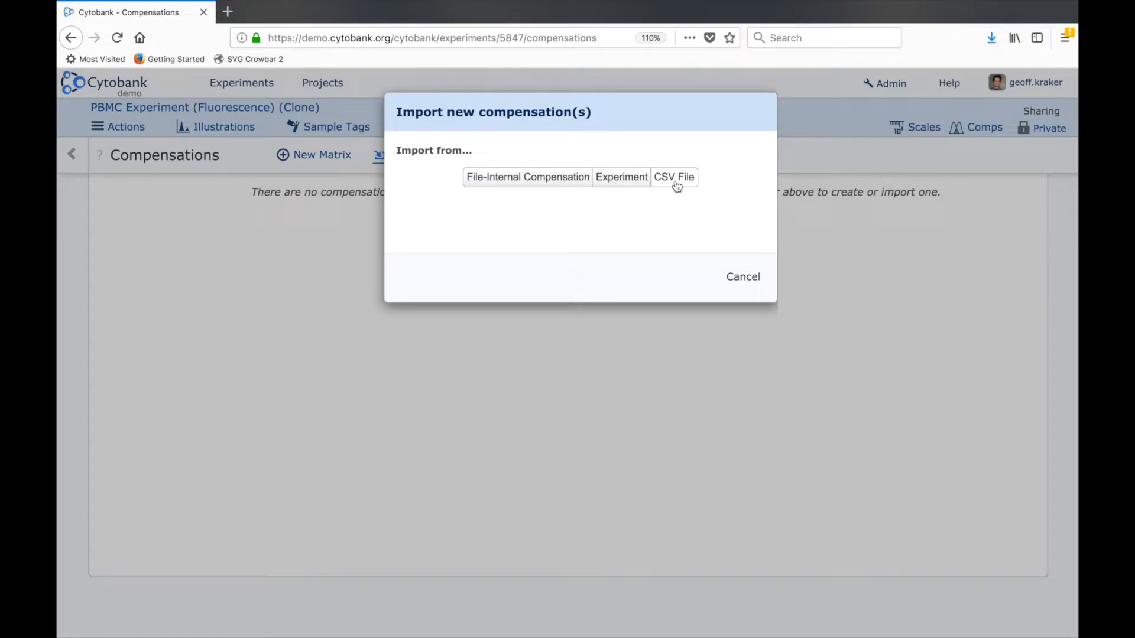
{"action": "left_click", "coordinate": [733, 275]}
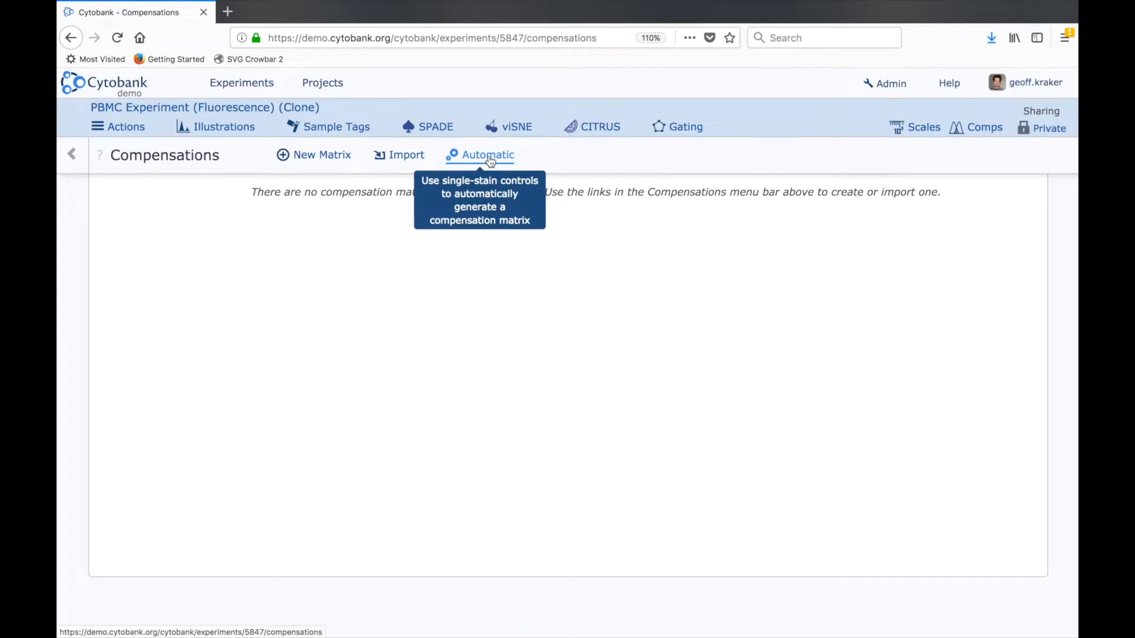
Step: Calculate an automatic compensation for pStat3, CD33, CD20, CD3, pp38 and CD4 using the preselected control files, and view the new matrix
{"action": "left_click", "coordinate": [489, 159]}
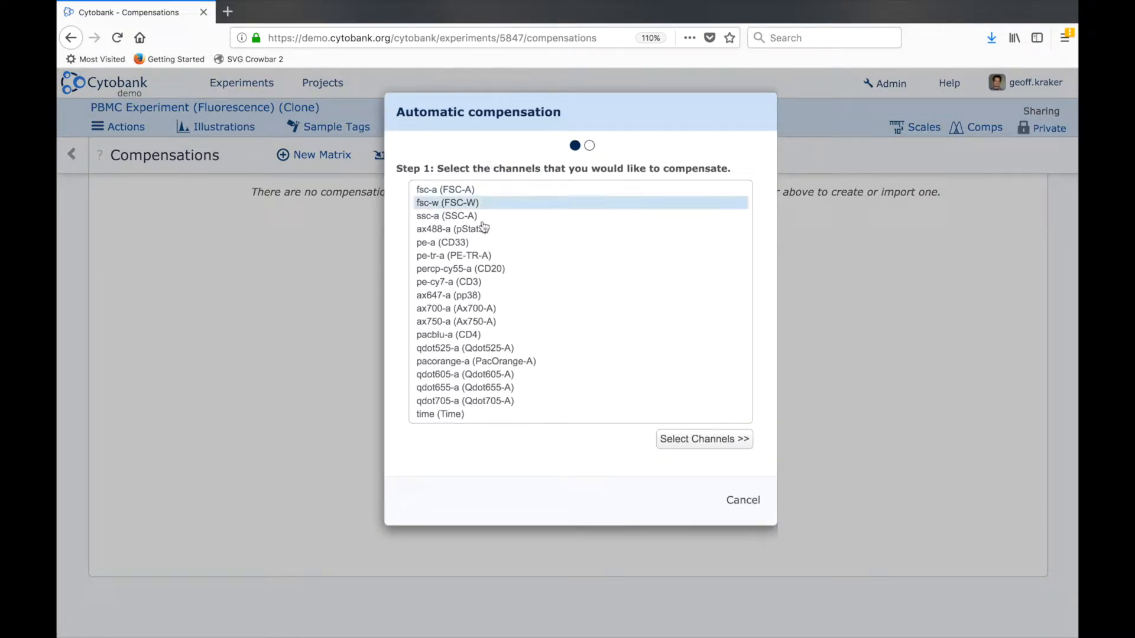
{"action": "left_click", "coordinate": [544, 230]}
{"action": "left_click", "coordinate": [470, 242], "text": "ctrl"}
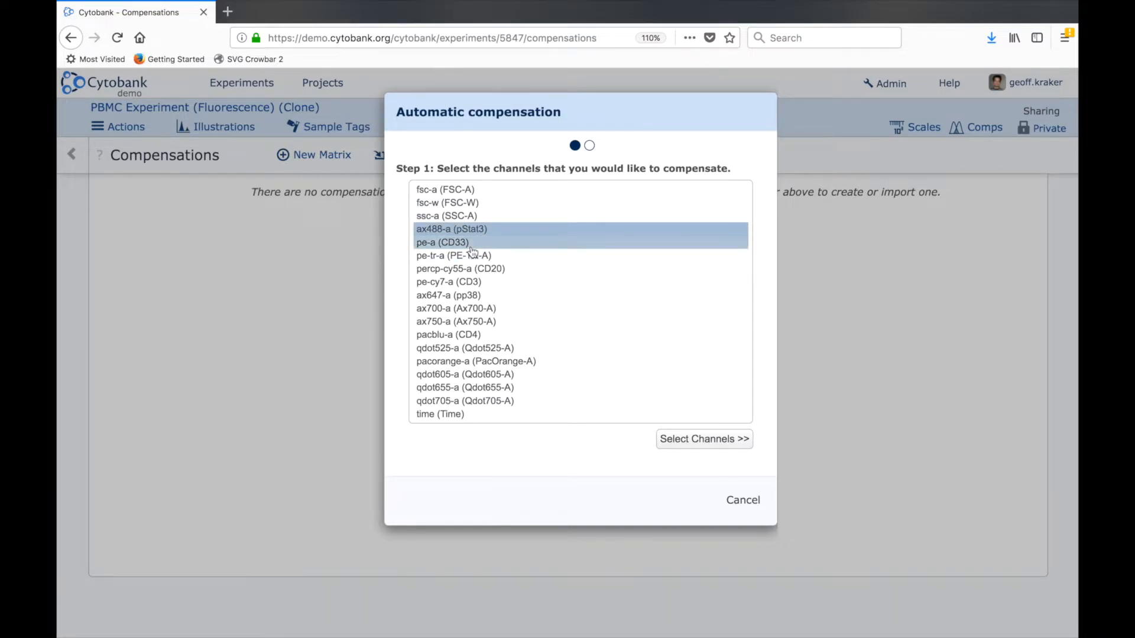
{"action": "left_click", "coordinate": [480, 269], "text": "ctrl"}
{"action": "left_click", "coordinate": [480, 282], "text": "ctrl"}
{"action": "left_click", "coordinate": [480, 295], "text": "ctrl"}
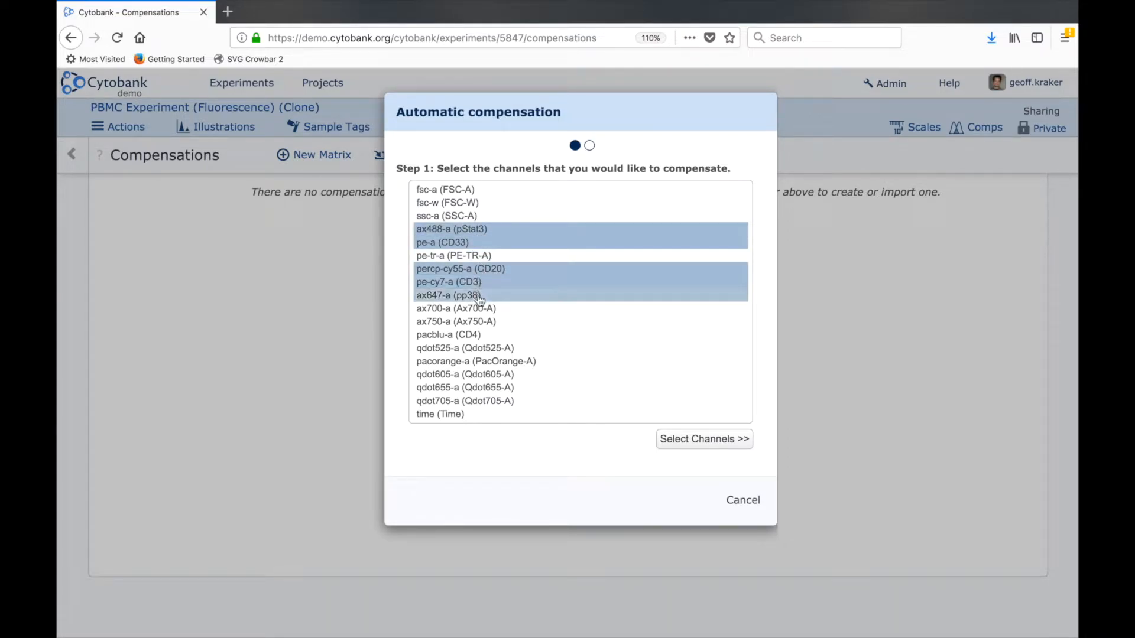
{"action": "left_click", "coordinate": [591, 335], "text": "ctrl"}
{"action": "left_click", "coordinate": [687, 438]}
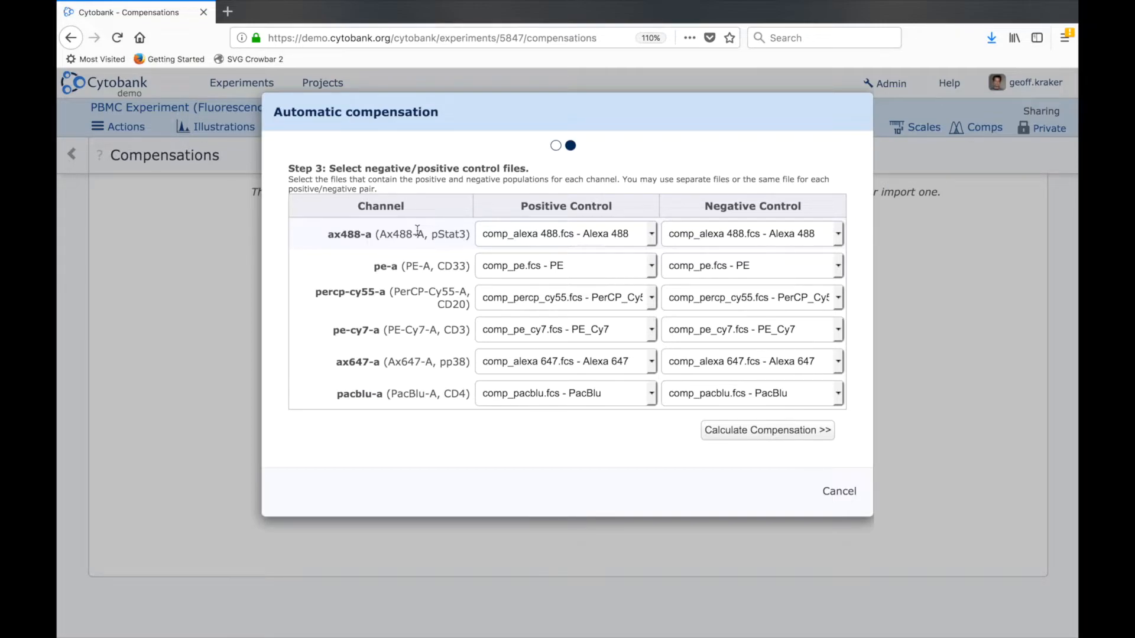
{"action": "left_click", "coordinate": [746, 433]}
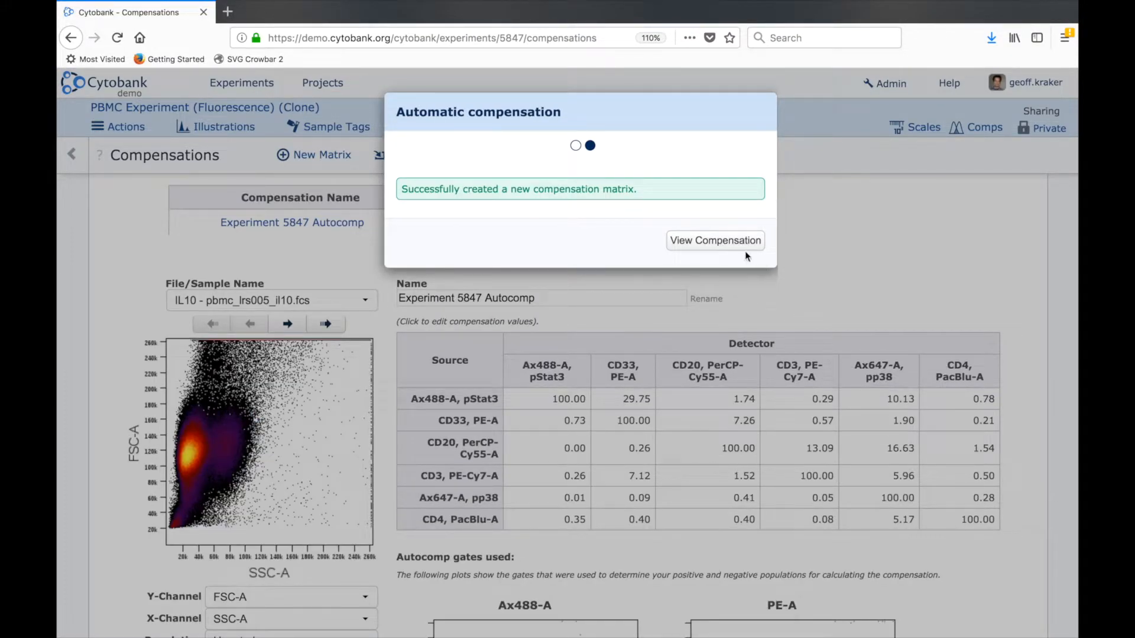
{"action": "left_click", "coordinate": [715, 241]}
Step: Review the compensation matrix and its autocomp gates, and plot CD33 against CD20 in the compensation preview
{"action": "scroll", "coordinate": [739, 247], "scroll_direction": "down", "scroll_amount": 3}
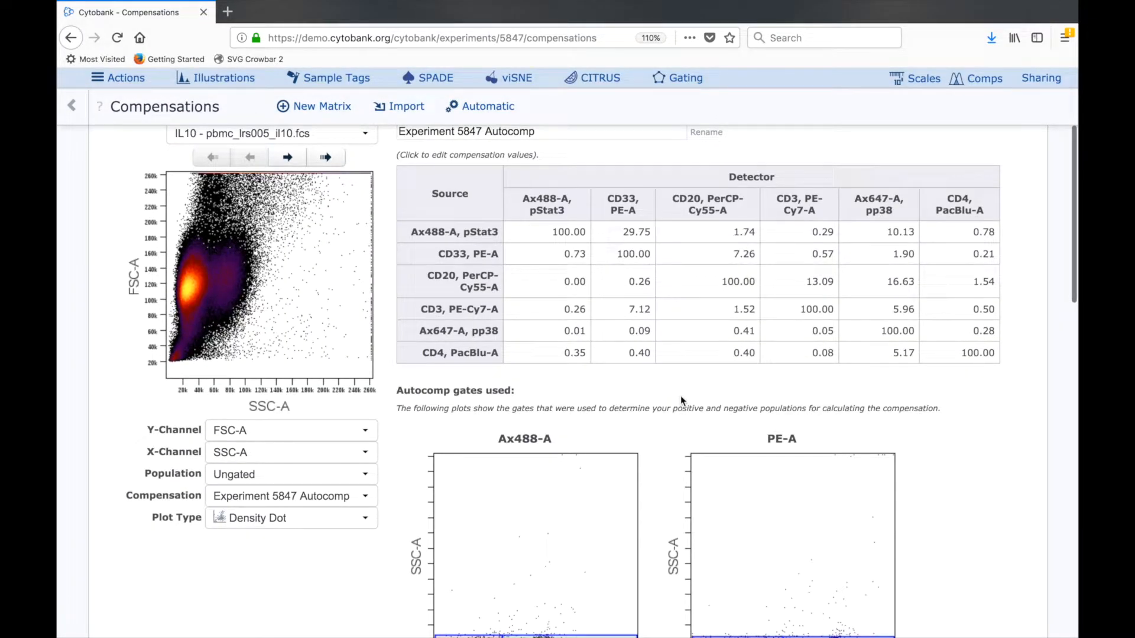
{"action": "scroll", "coordinate": [682, 401], "scroll_direction": "down", "scroll_amount": 3}
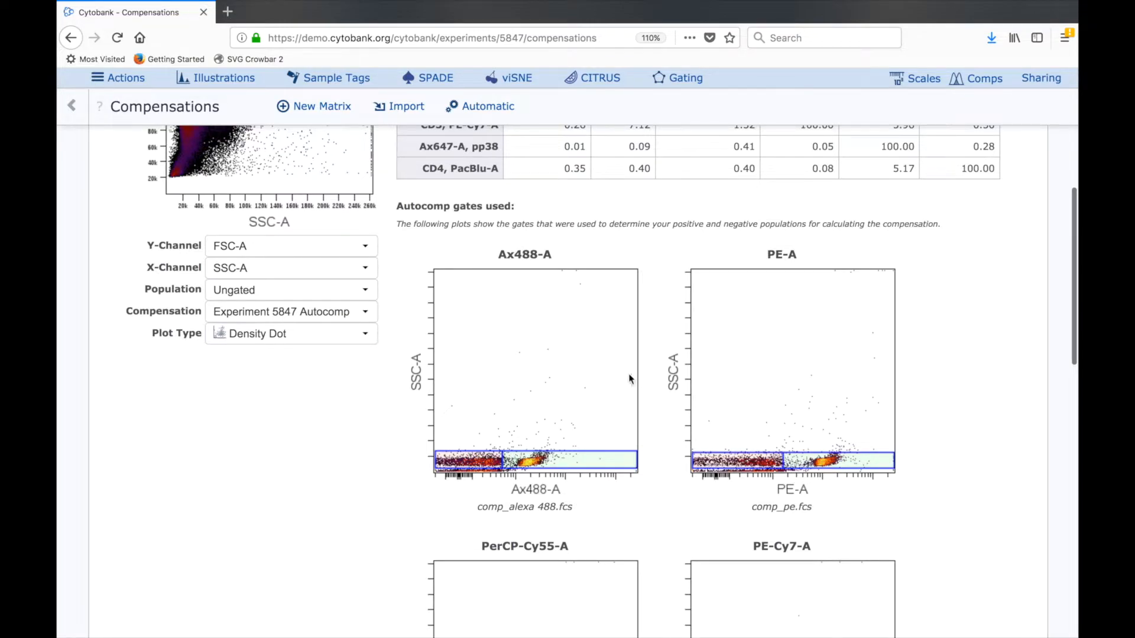
{"action": "scroll", "coordinate": [631, 379], "scroll_direction": "up", "scroll_amount": 3}
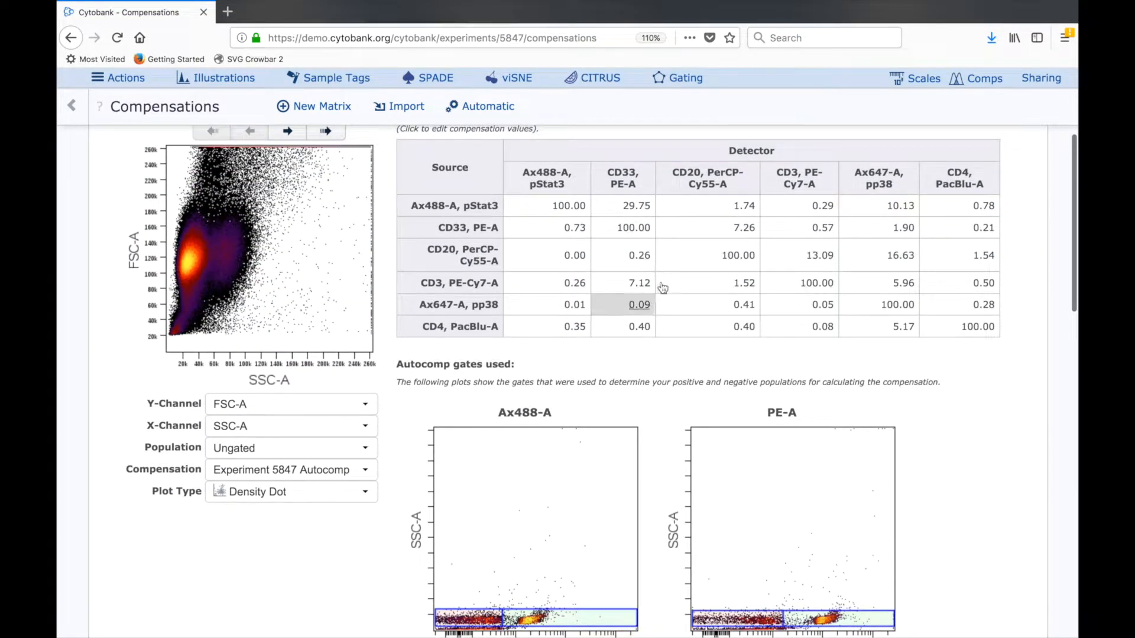
{"action": "left_click", "coordinate": [287, 407]}
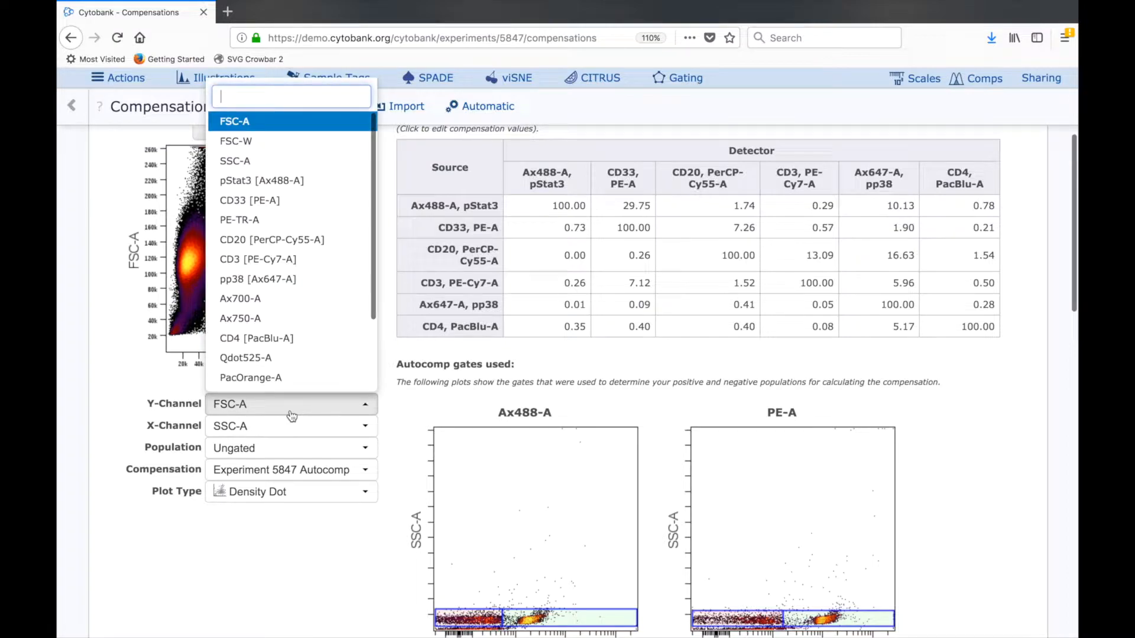
{"action": "left_click", "coordinate": [284, 201]}
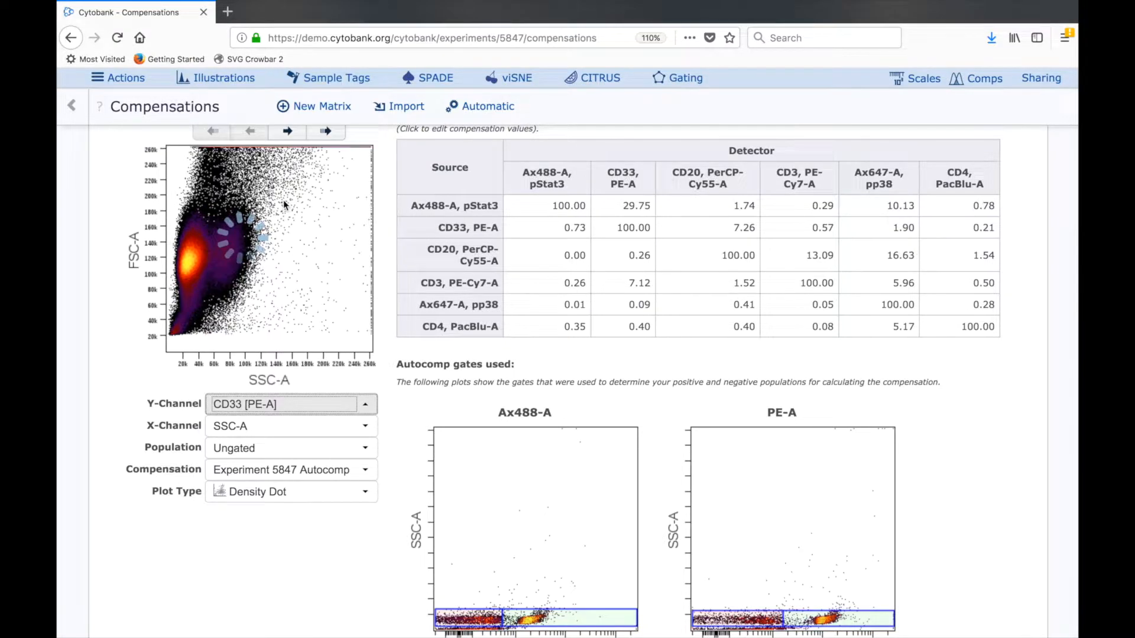
{"action": "left_click", "coordinate": [284, 426]}
{"action": "left_click", "coordinate": [282, 242]}
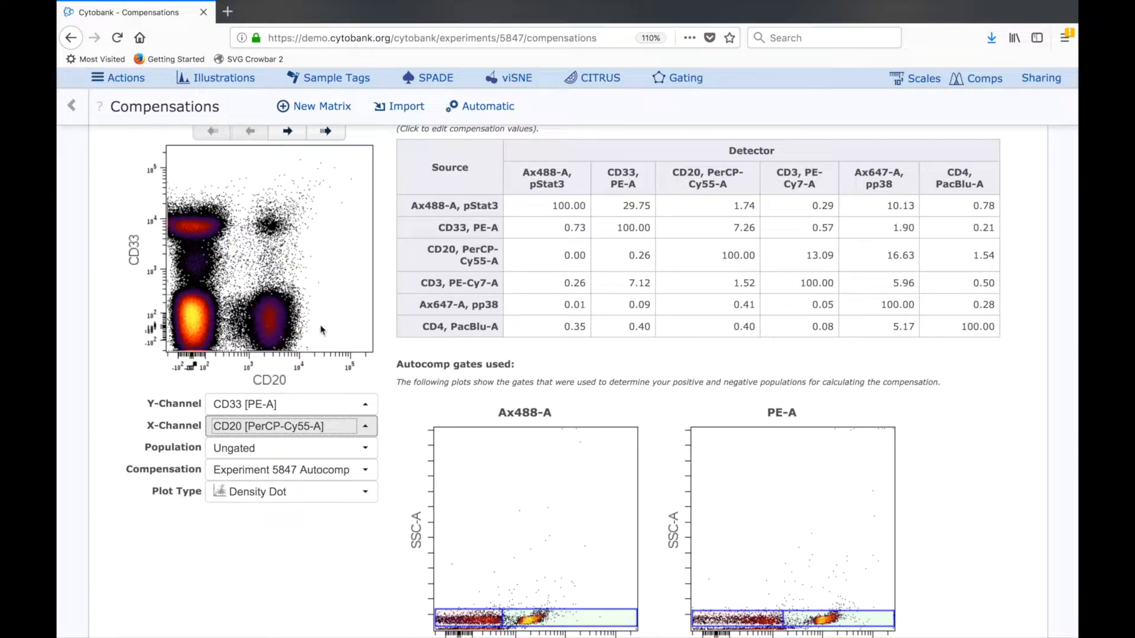
Step: Examine the matrix's editable name and the CD3 spillover values into pStat3 and CD33, leaving them as they are
{"action": "scroll", "coordinate": [348, 335], "scroll_direction": "up", "scroll_amount": 1}
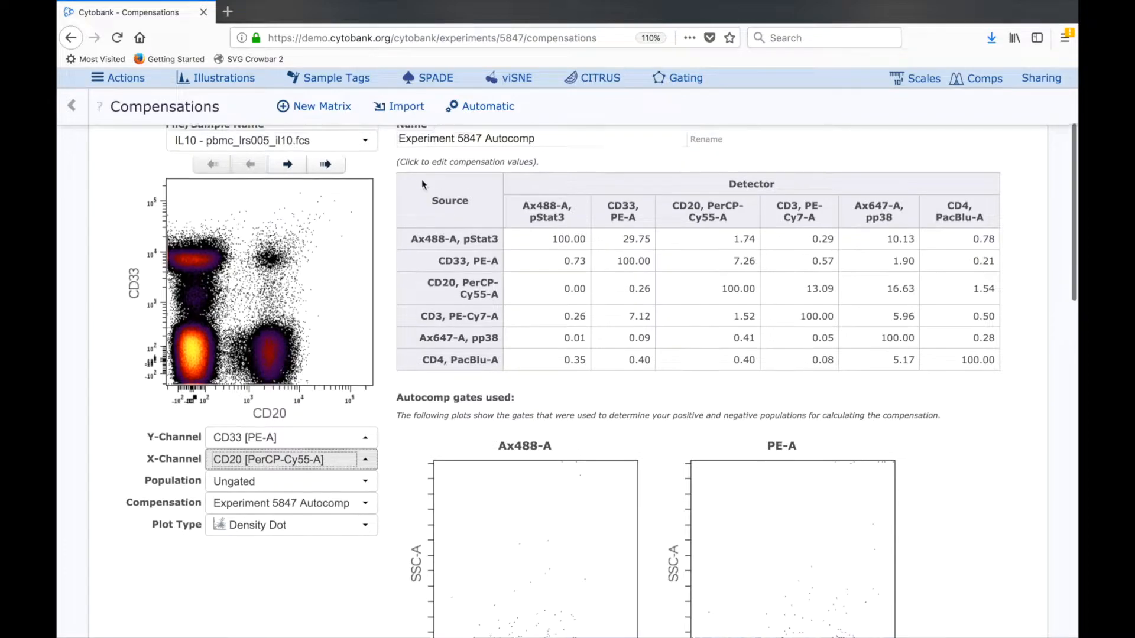
{"action": "scroll", "coordinate": [421, 179], "scroll_direction": "up", "scroll_amount": 1}
{"action": "left_click", "coordinate": [481, 170]}
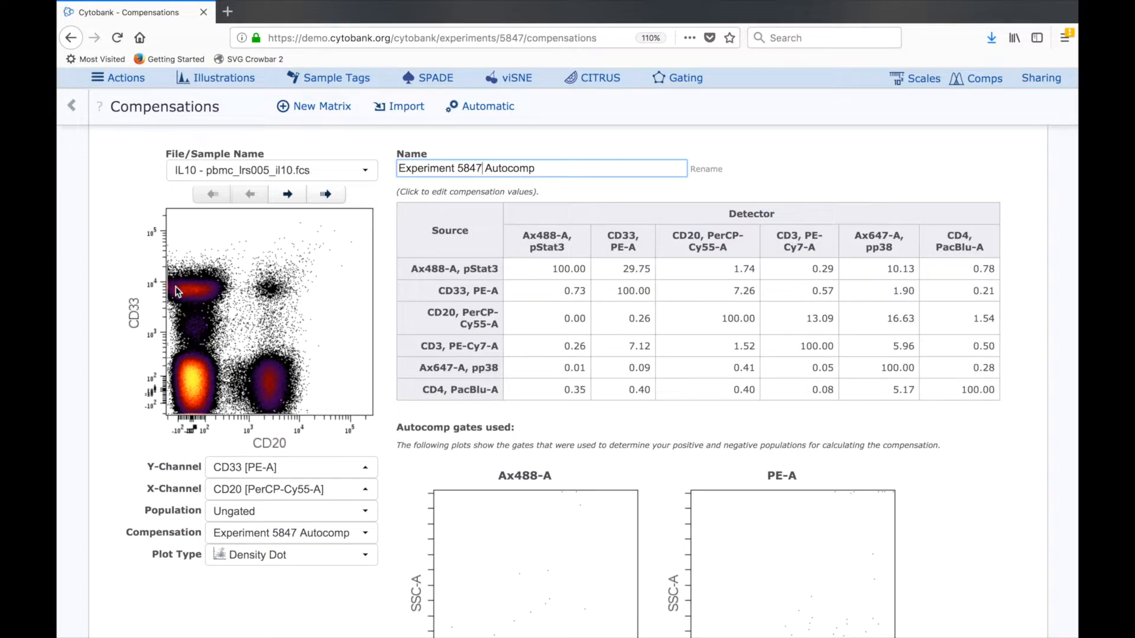
{"action": "left_click", "coordinate": [139, 258]}
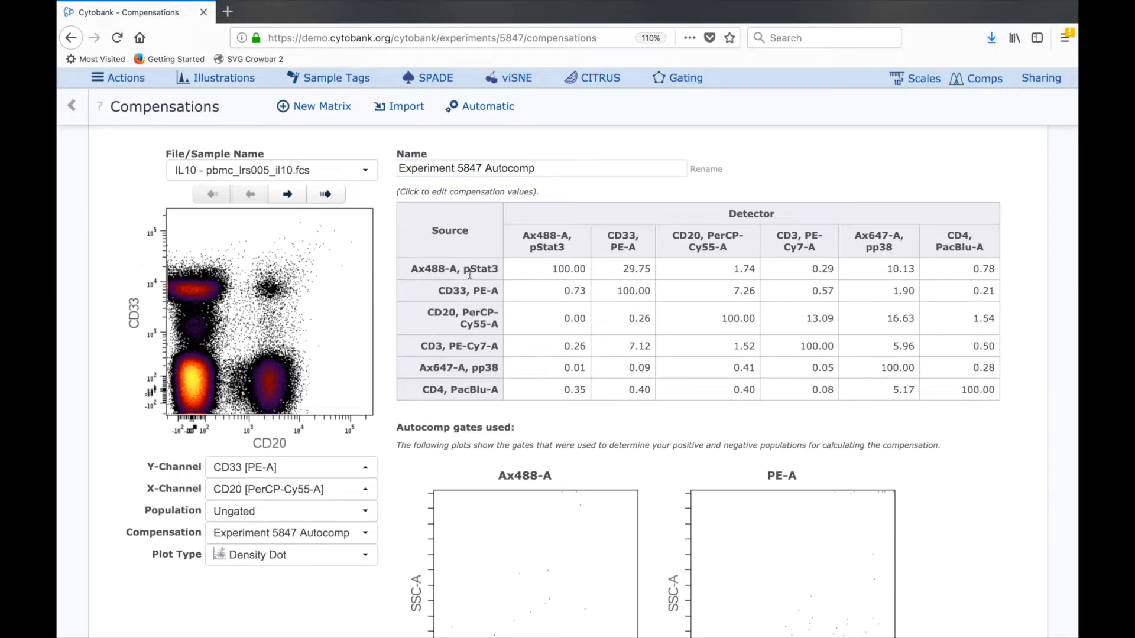
{"action": "left_click", "coordinate": [579, 350]}
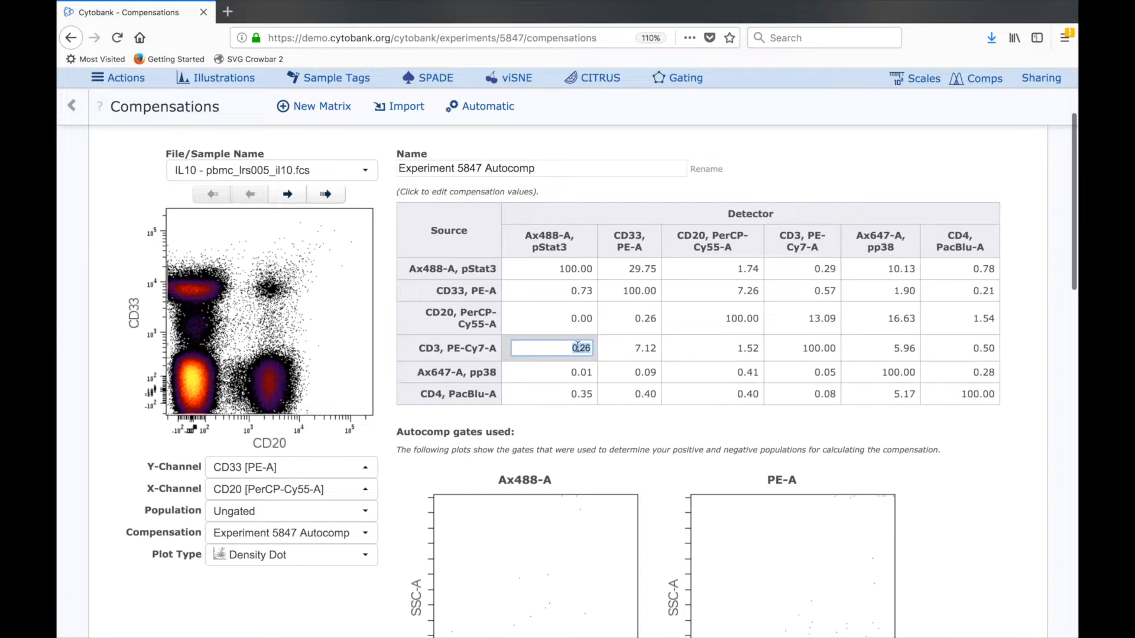
{"action": "left_click", "coordinate": [632, 346]}
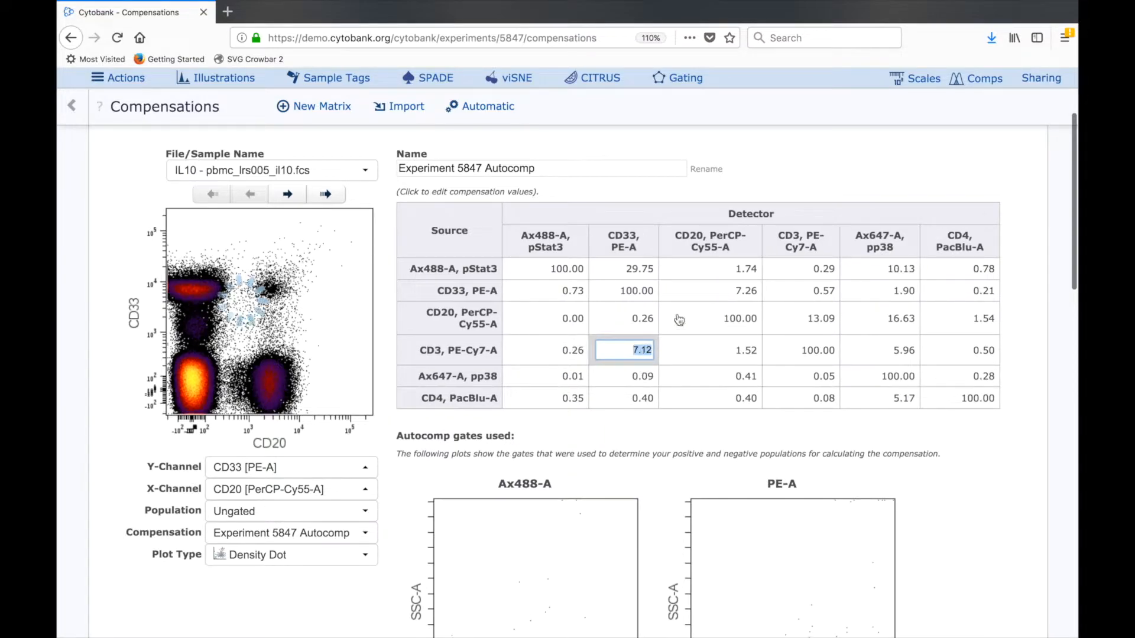
{"action": "left_click", "coordinate": [791, 159]}
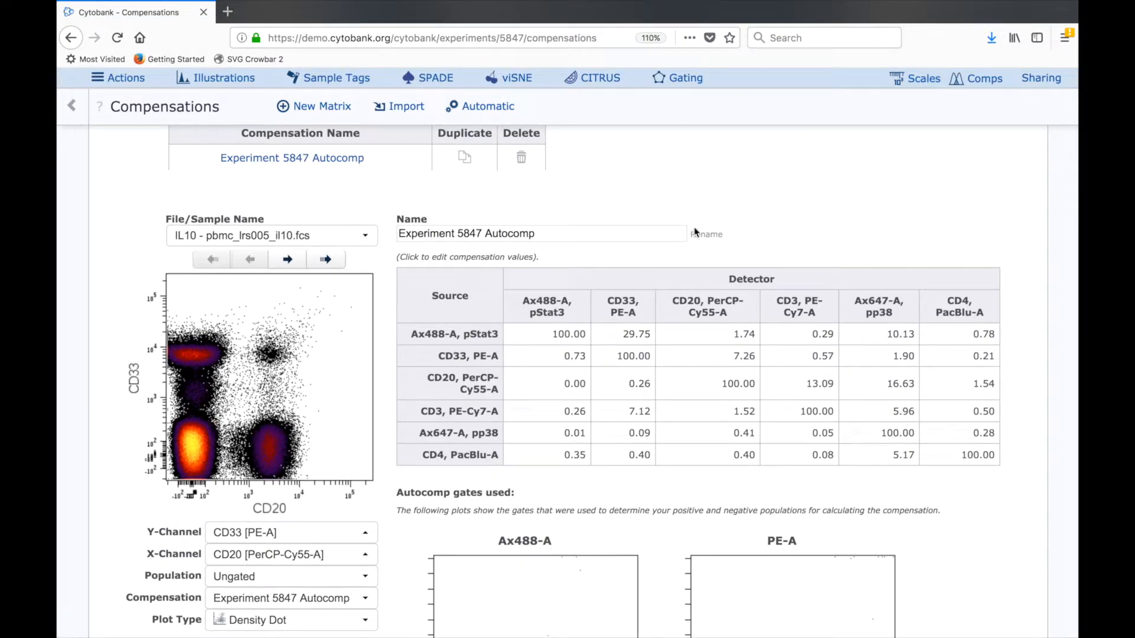
Step: Open the experiment scales and preview CD33 against CD20 as a density dot plot with the Experiment 5847 Autocomp compensation
{"action": "left_click", "coordinate": [909, 81]}
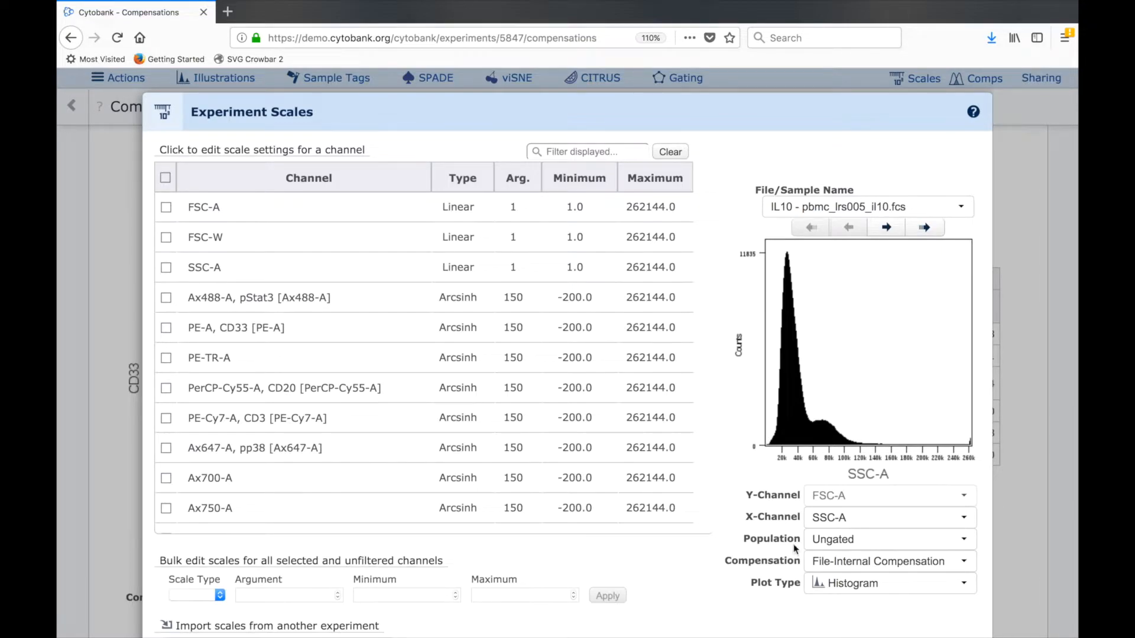
{"action": "left_click", "coordinate": [851, 584]}
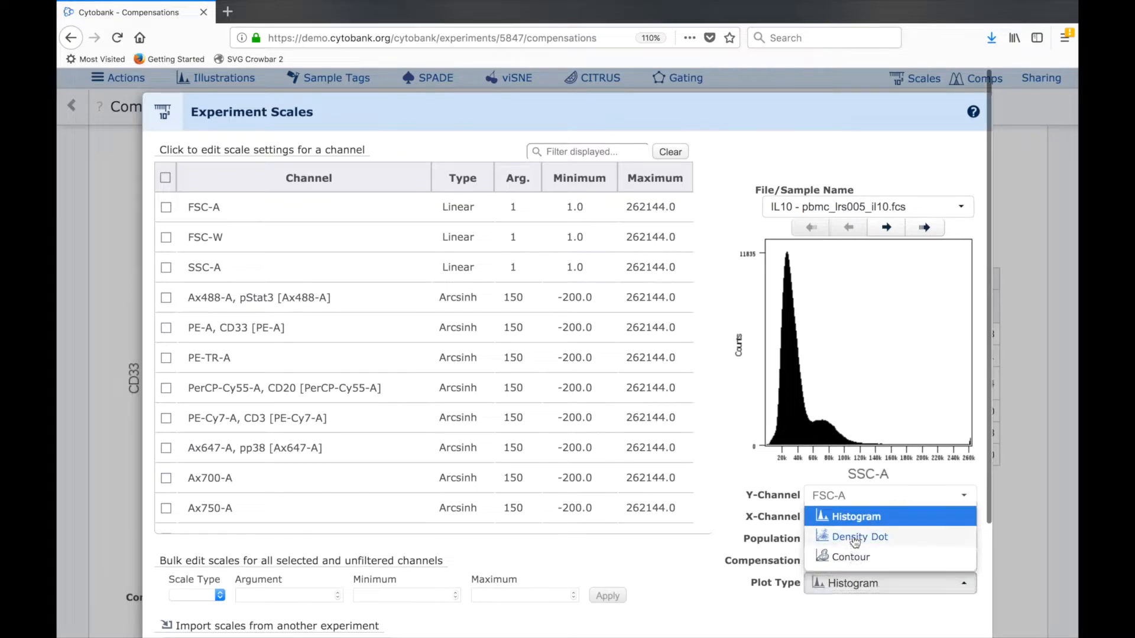
{"action": "left_click", "coordinate": [852, 537]}
{"action": "left_click", "coordinate": [856, 502]}
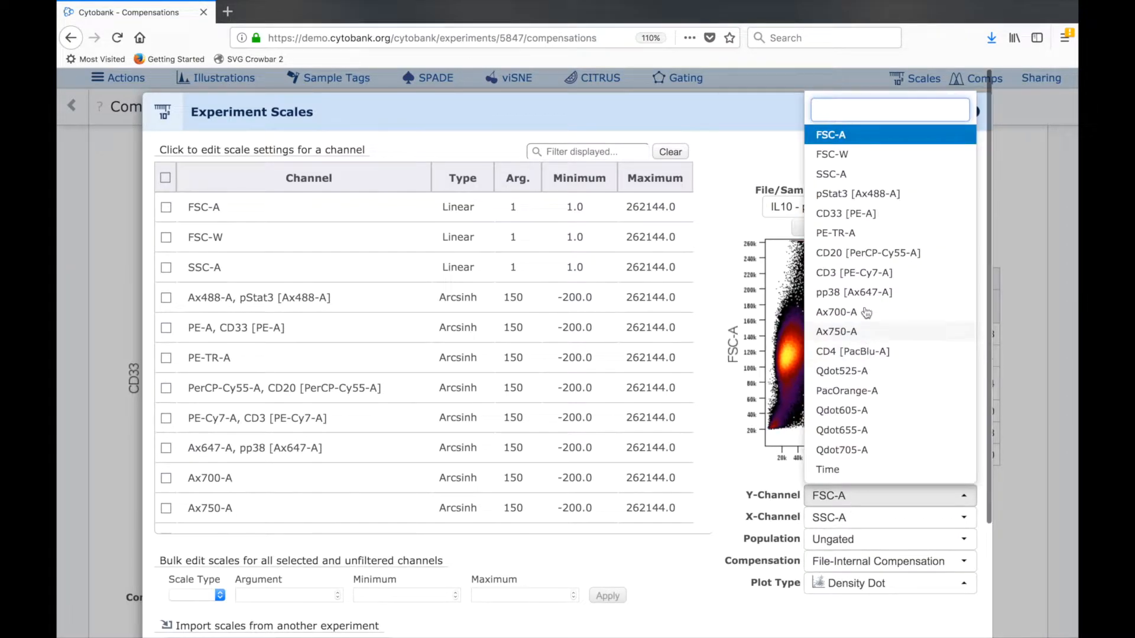
{"action": "left_click", "coordinate": [851, 214]}
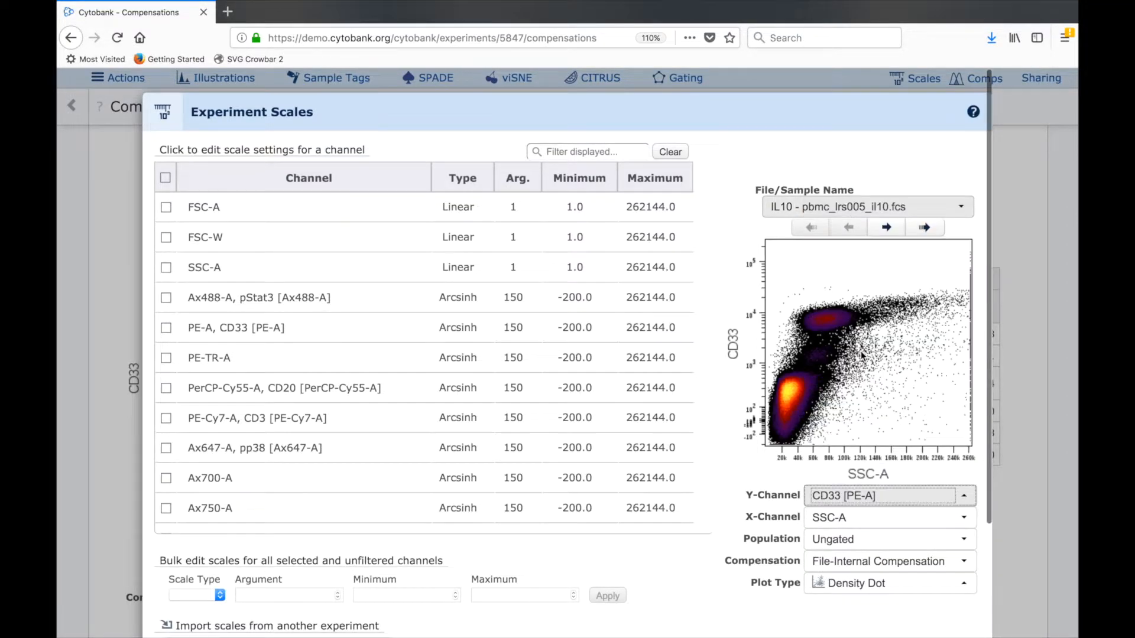
{"action": "left_click", "coordinate": [863, 518]}
{"action": "left_click", "coordinate": [857, 278]}
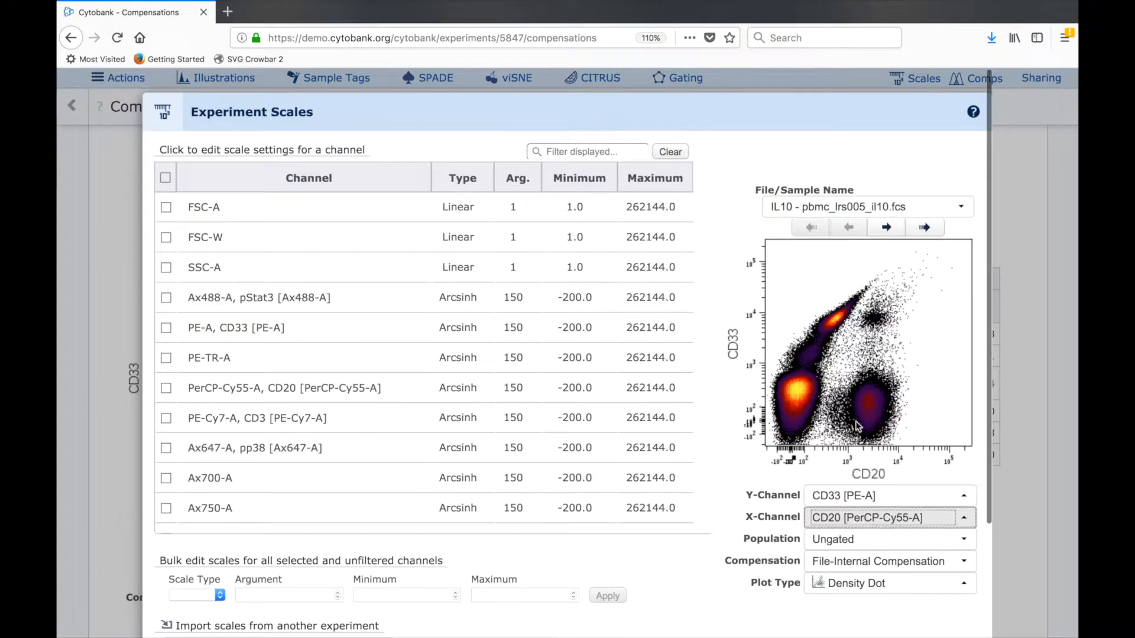
{"action": "left_click", "coordinate": [860, 566]}
{"action": "left_click", "coordinate": [868, 537]}
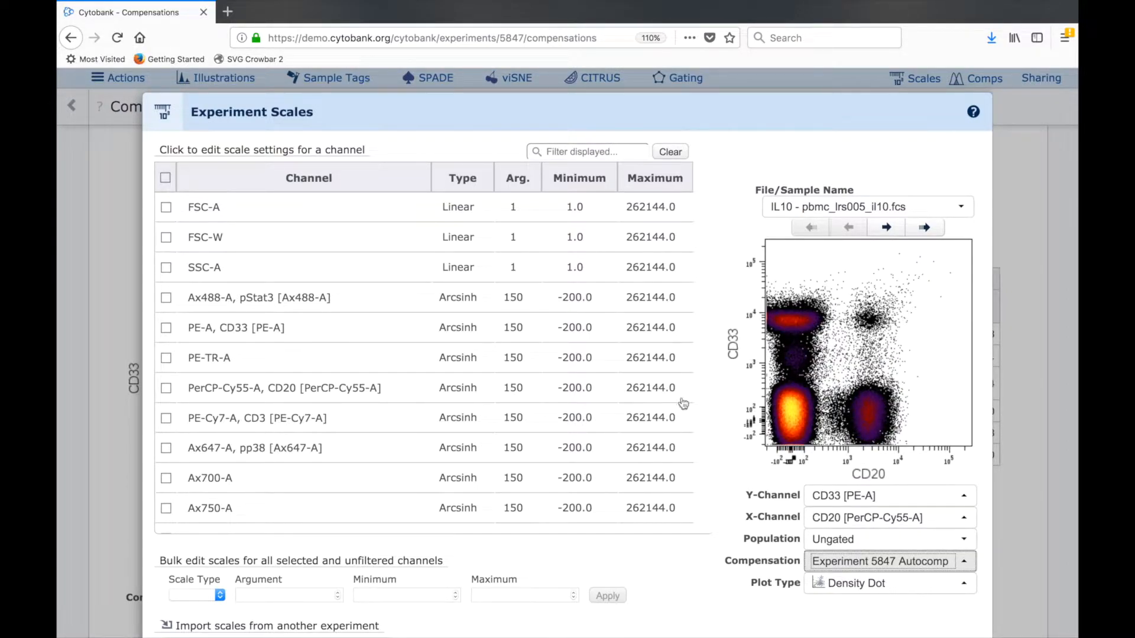
Step: Set the scale minimum of the CD33 channel to -400
{"action": "left_click", "coordinate": [572, 335]}
{"action": "left_click", "coordinate": [567, 328]}
{"action": "key", "text": "BackSpace"}
{"action": "type", "text": "4"}
{"action": "key", "text": "Return"}
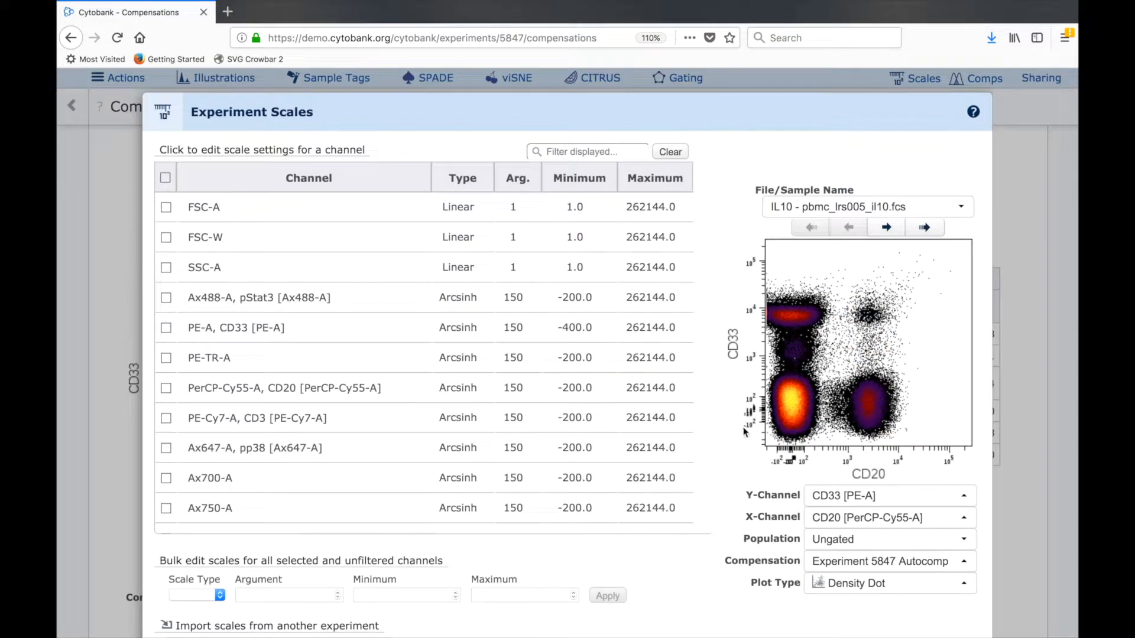
Step: Change the scales preview to plot SSC-A against pp38
{"action": "left_click", "coordinate": [858, 496]}
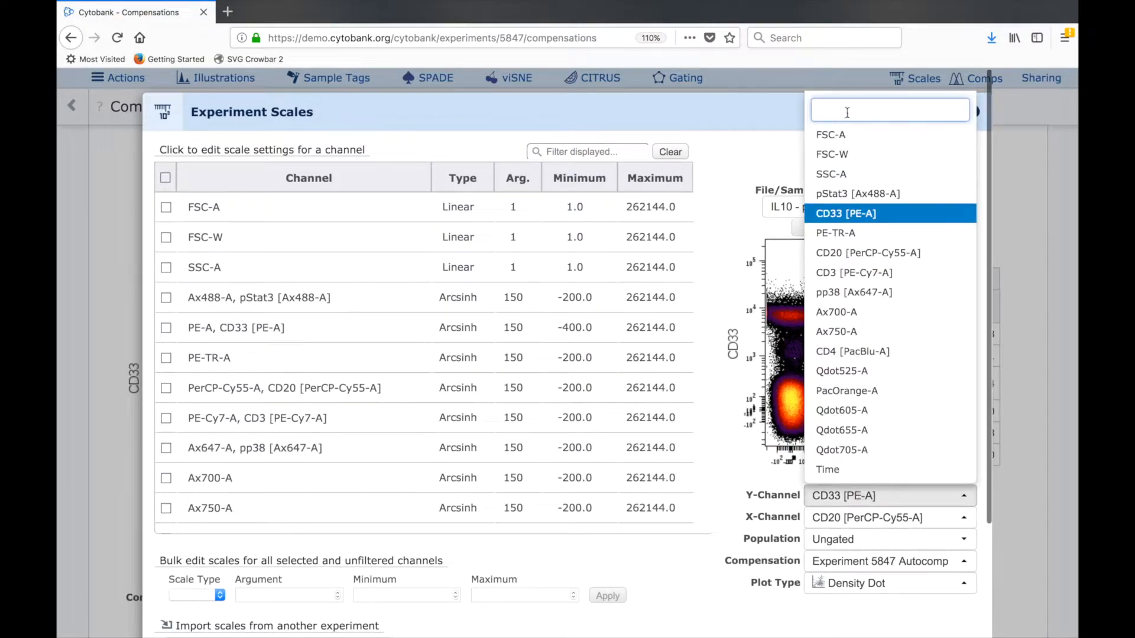
{"action": "left_click", "coordinate": [846, 175]}
{"action": "left_click", "coordinate": [868, 518]}
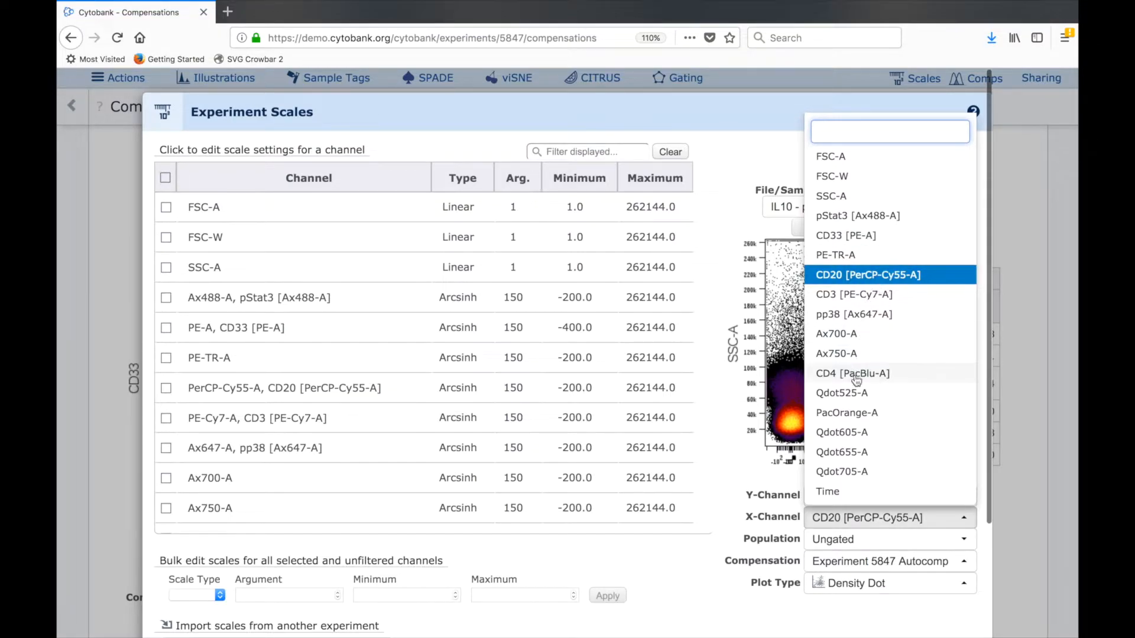
{"action": "left_click", "coordinate": [865, 314]}
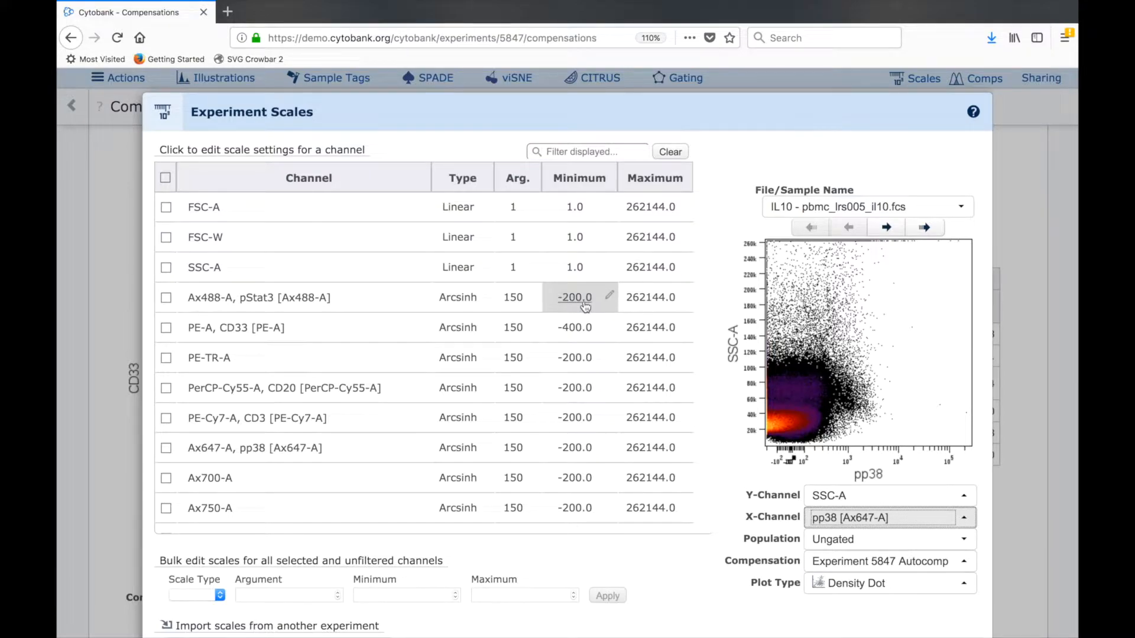
Step: Set the scale minimum of the pp38 channel to -2000 and close the experiment scales
{"action": "left_click", "coordinate": [574, 449]}
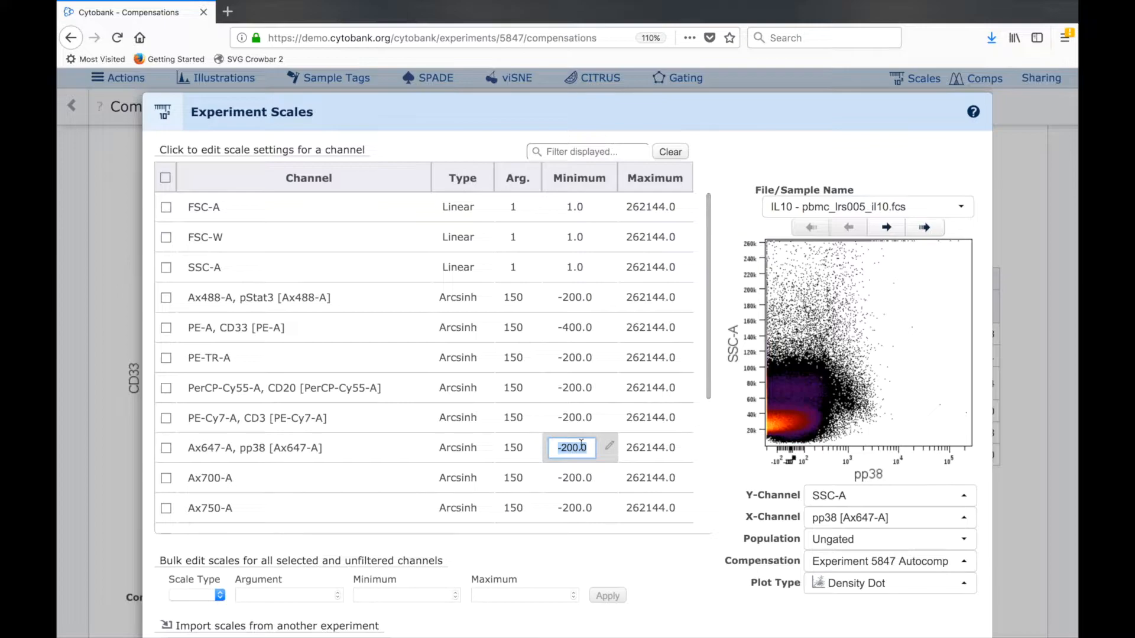
{"action": "left_click", "coordinate": [566, 446]}
{"action": "type", "text": "0"}
{"action": "key", "text": "Return"}
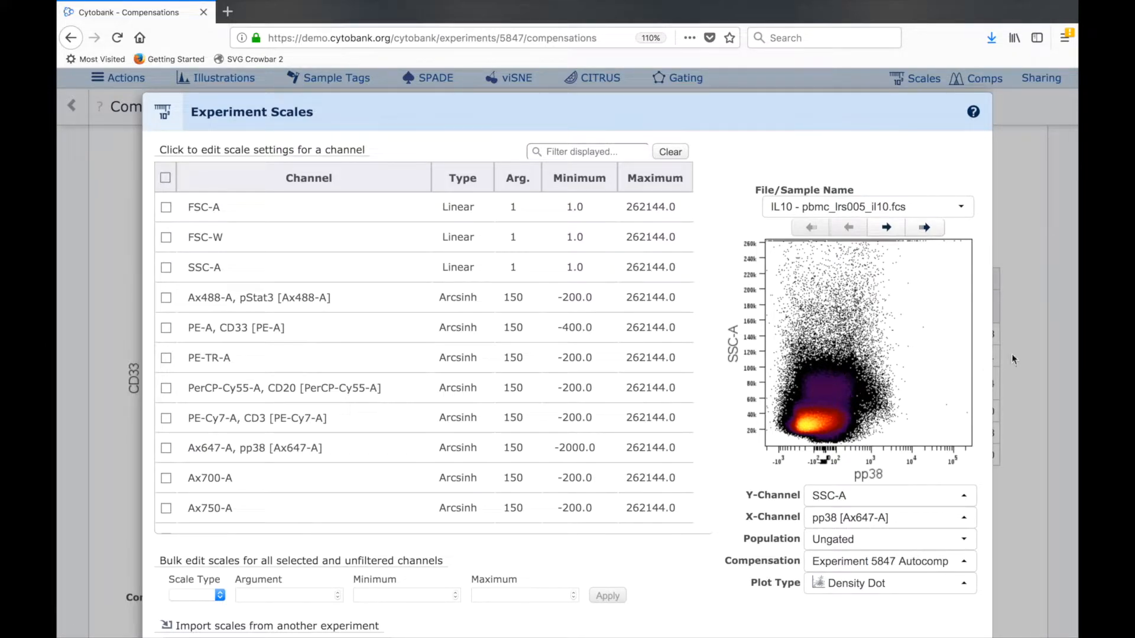
{"action": "left_click", "coordinate": [1027, 267]}
{"action": "scroll", "coordinate": [672, 183], "scroll_direction": "up", "scroll_amount": 2}
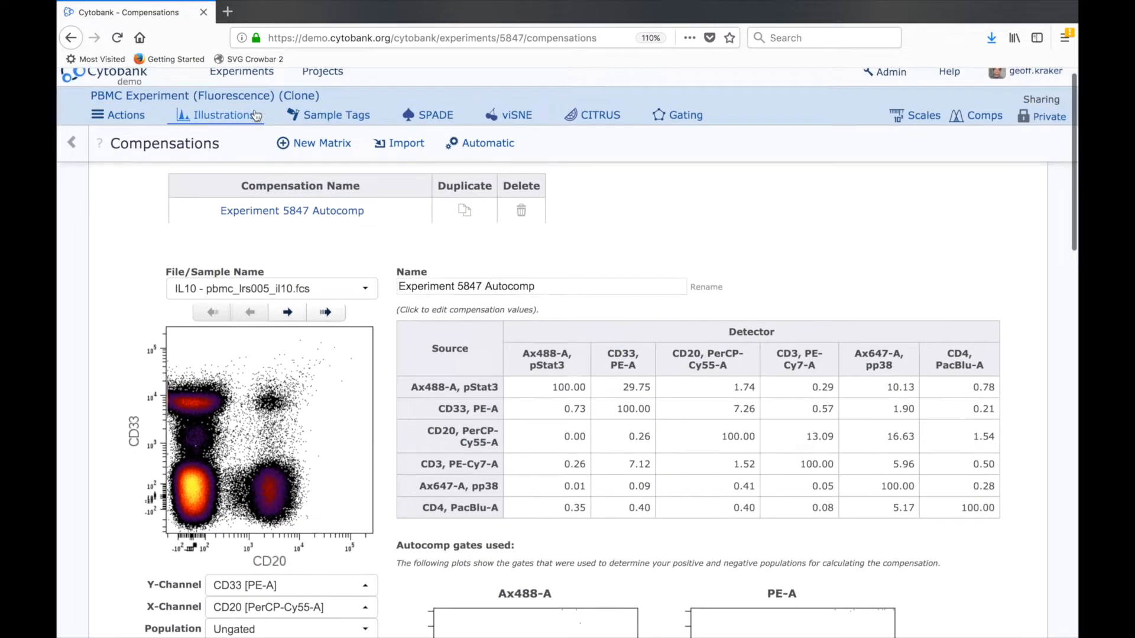
Step: Open the working illustration, set its compensation to Experiment 5847 Autocomp and update the illustration
{"action": "left_click", "coordinate": [81, 149]}
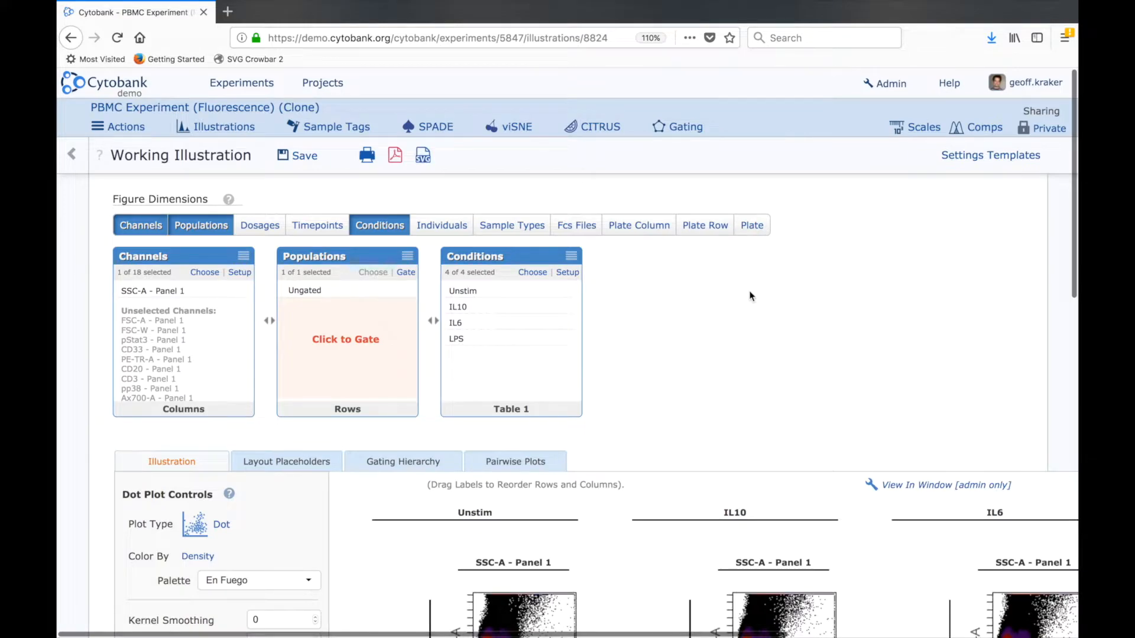
{"action": "scroll", "coordinate": [357, 331], "scroll_direction": "down", "scroll_amount": 1}
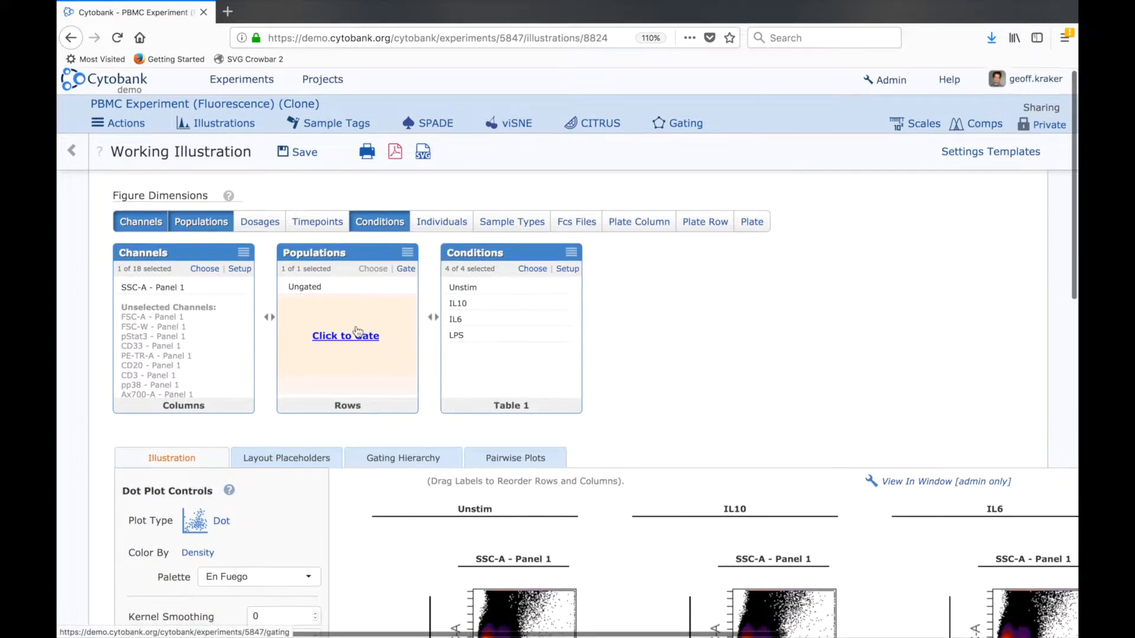
{"action": "scroll", "coordinate": [358, 331], "scroll_direction": "down", "scroll_amount": 5}
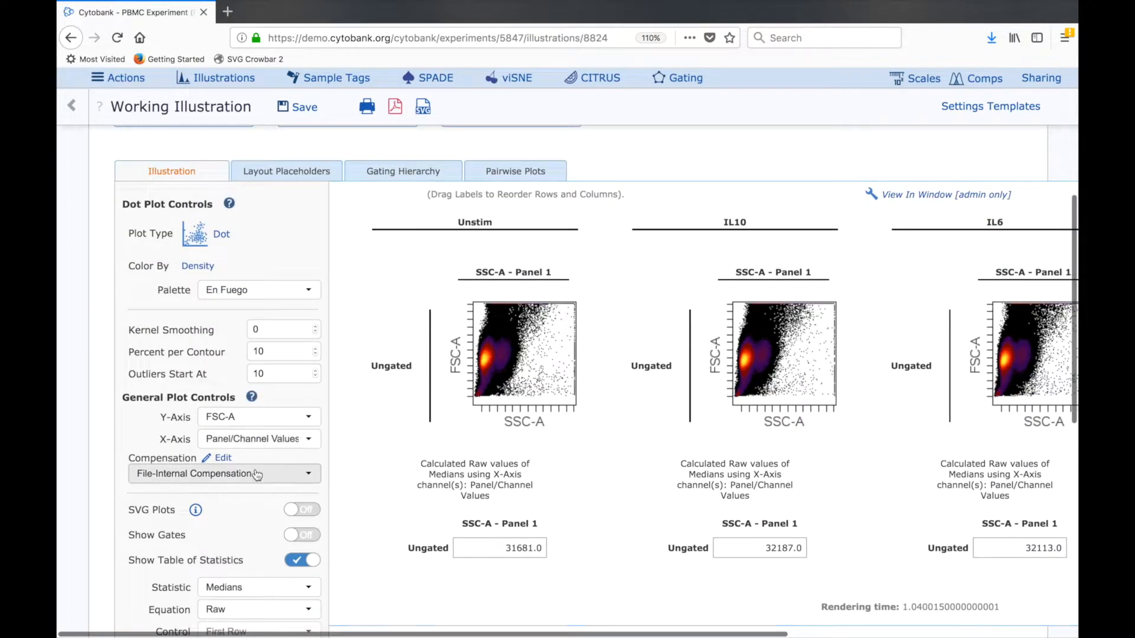
{"action": "left_click", "coordinate": [258, 475]}
{"action": "left_click", "coordinate": [227, 548]}
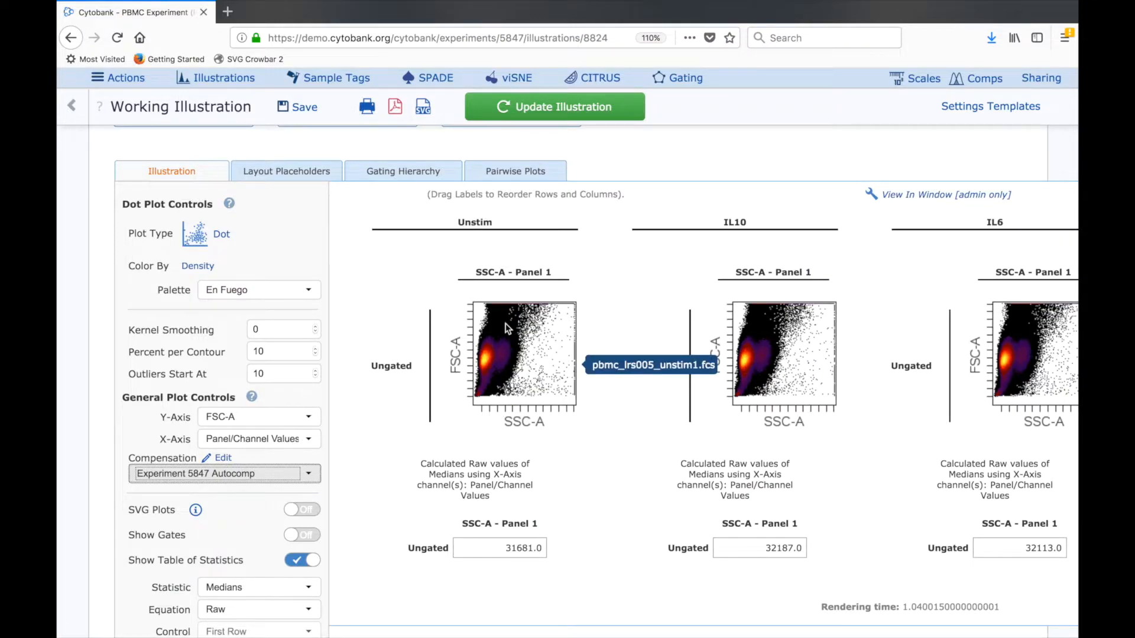
{"action": "left_click", "coordinate": [553, 110]}
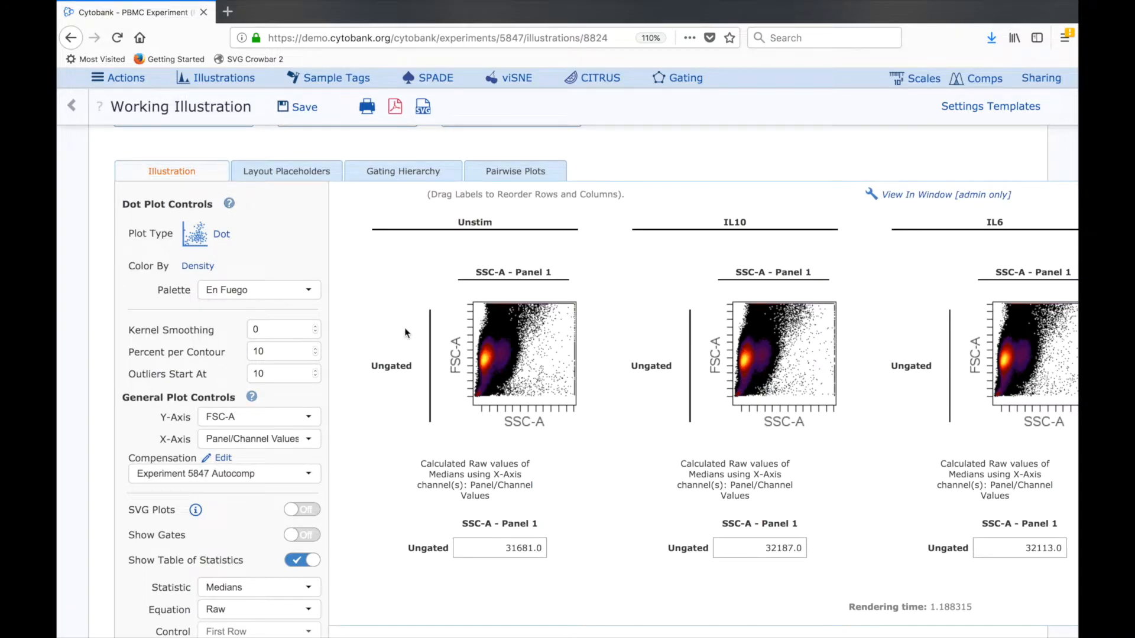
Step: Open the gating editor from the illustration's Populations and select Experiment 5847 Autocomp as the active compensation
{"action": "scroll", "coordinate": [404, 328], "scroll_direction": "up", "scroll_amount": 2}
{"action": "scroll", "coordinate": [404, 327], "scroll_direction": "up", "scroll_amount": 2}
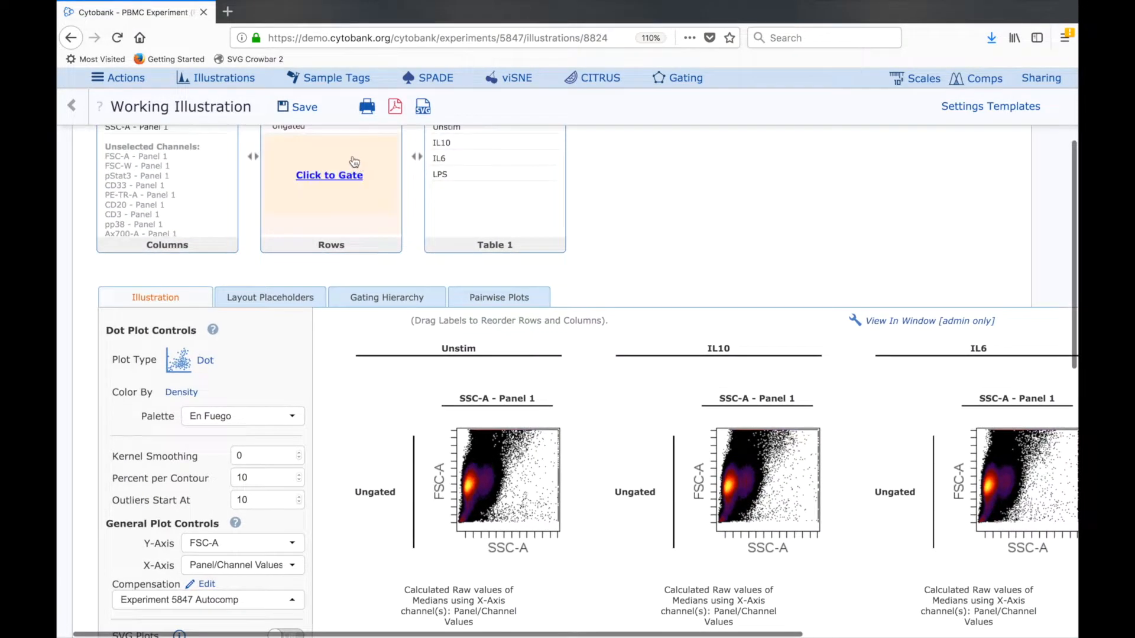
{"action": "left_click", "coordinate": [348, 176]}
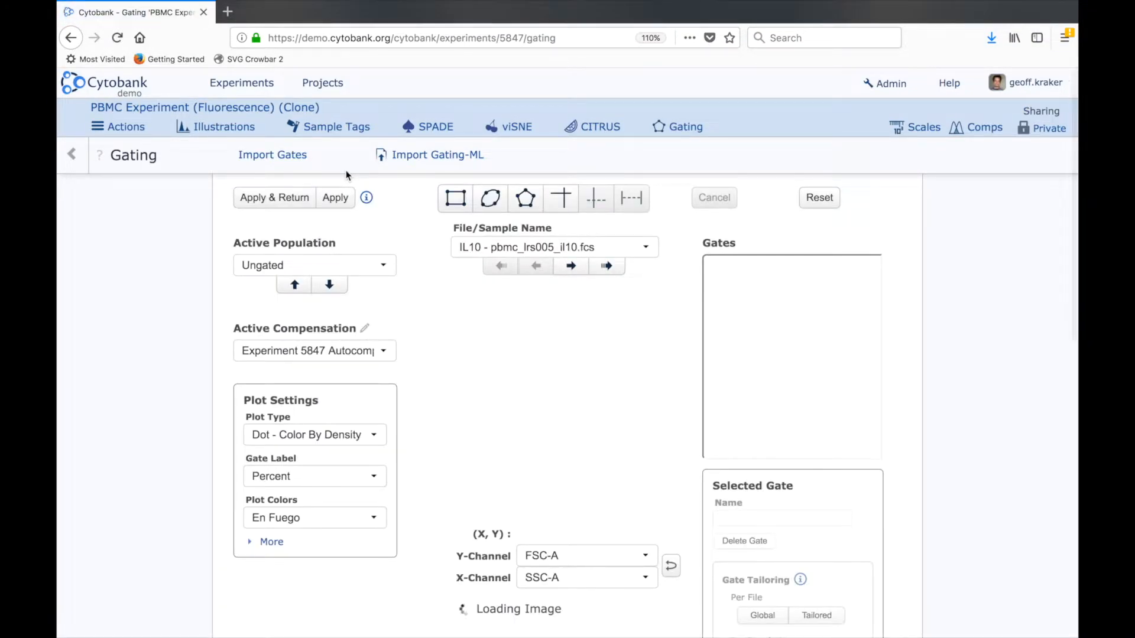
{"action": "left_click", "coordinate": [339, 353]}
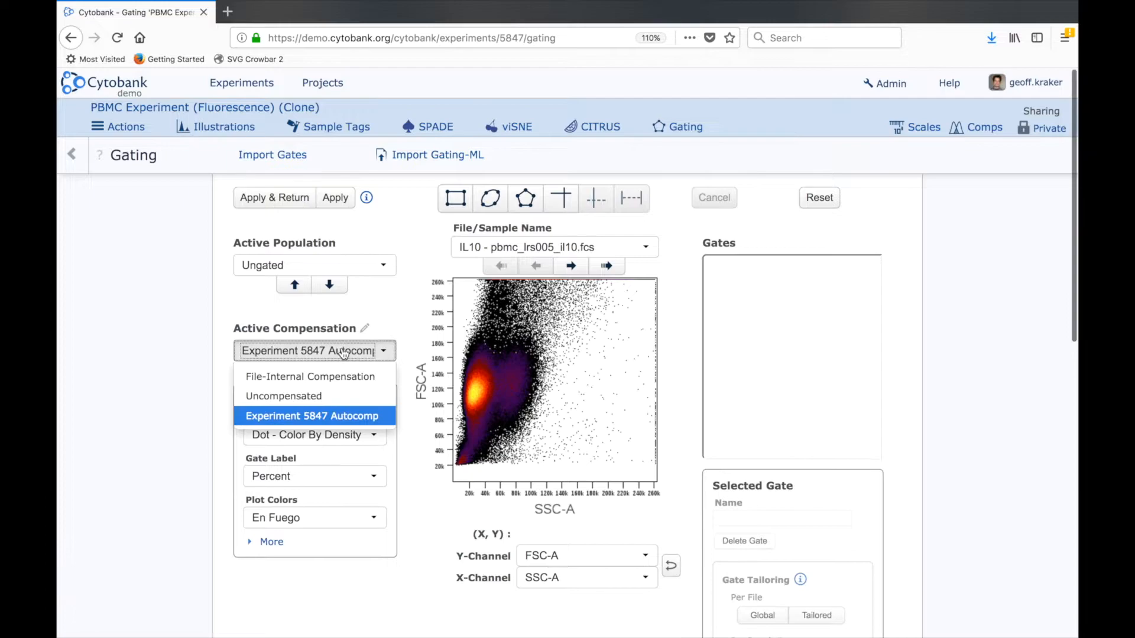
{"action": "left_click", "coordinate": [326, 423]}
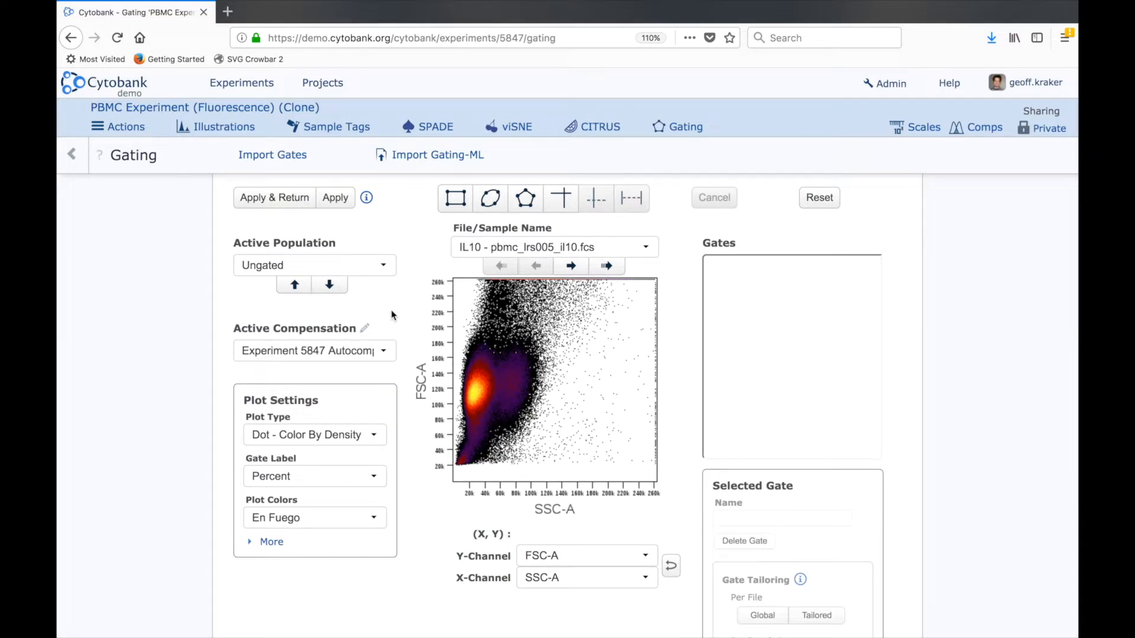
Step: Switch the gating plot's active compensation to File-Internal Compensation and back to Experiment 5847 Autocomp
{"action": "left_click", "coordinate": [383, 350]}
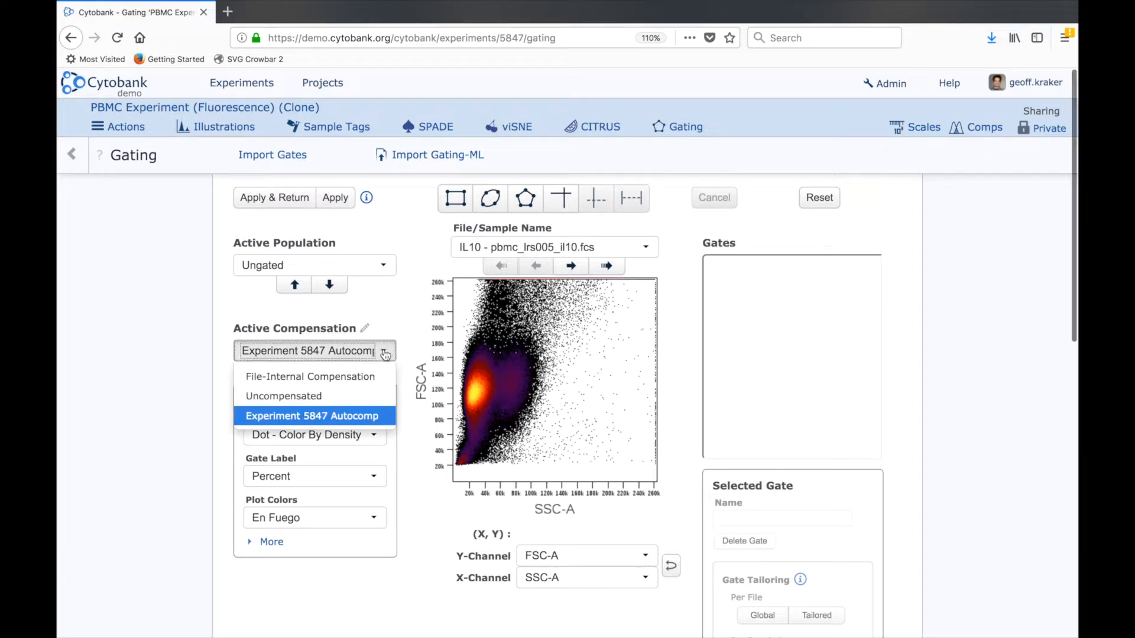
{"action": "left_click", "coordinate": [358, 379]}
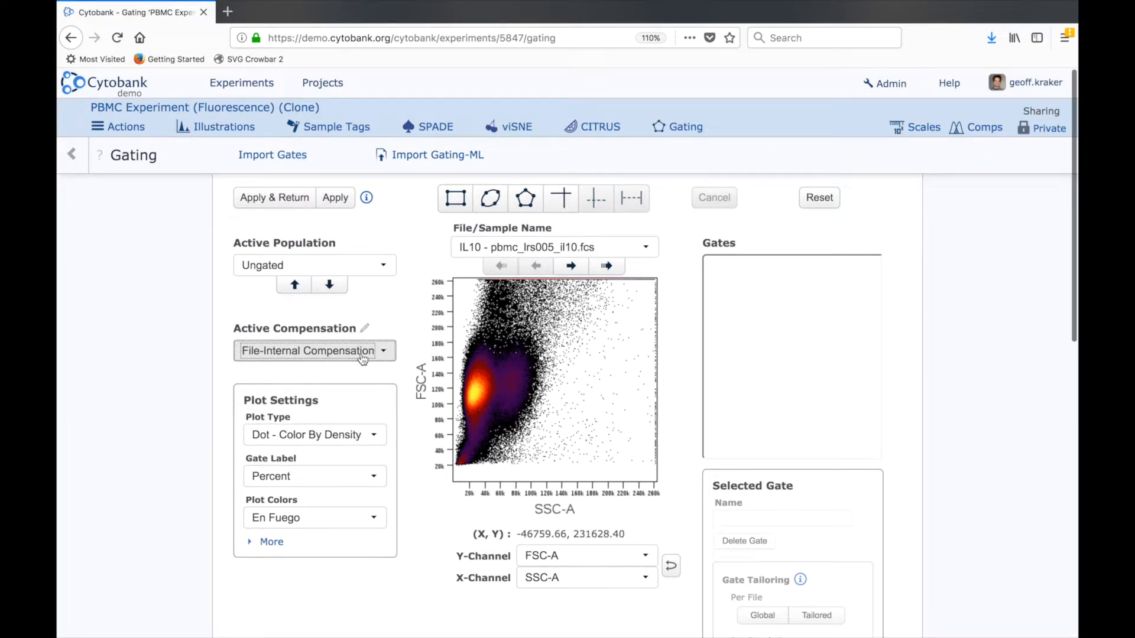
{"action": "left_click", "coordinate": [308, 355]}
{"action": "left_click", "coordinate": [309, 413]}
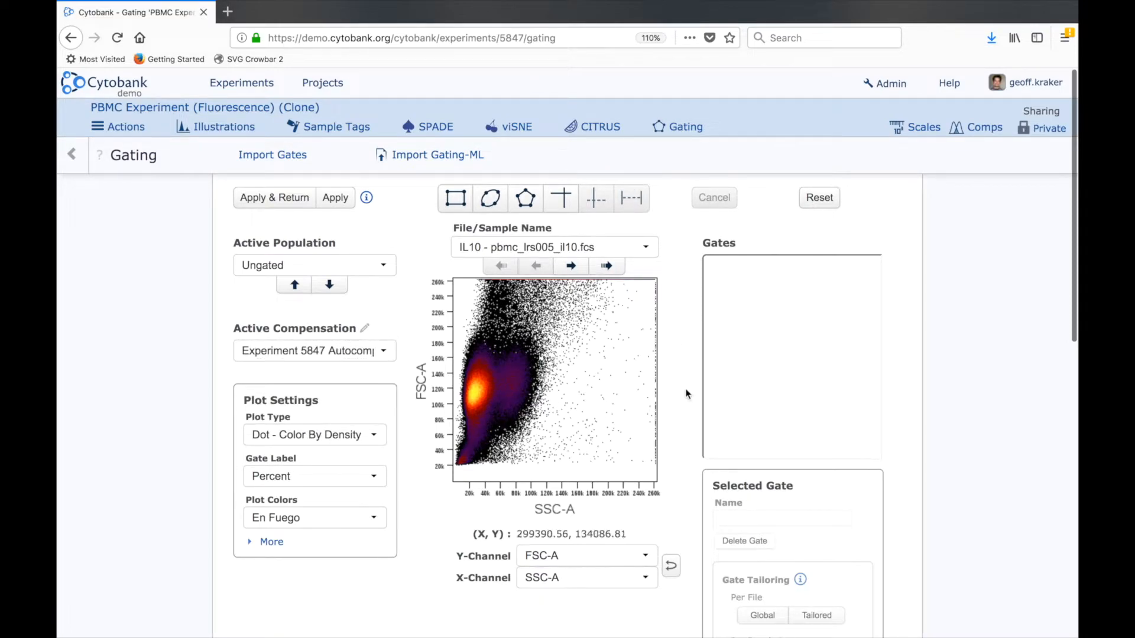
Step: Swap the plot axes to SSC-A against FSC-A and draw a polygon gate named Scatter around the main cell cluster
{"action": "left_click", "coordinate": [671, 566]}
{"action": "left_click", "coordinate": [516, 207]}
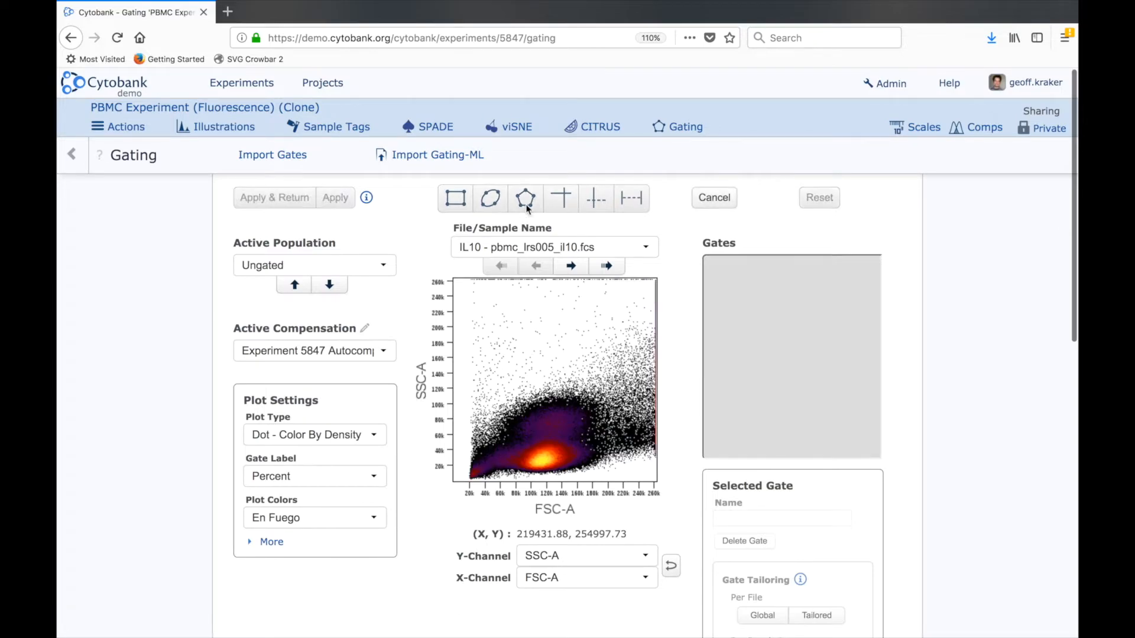
{"action": "left_click", "coordinate": [540, 385]}
{"action": "left_click", "coordinate": [497, 404]}
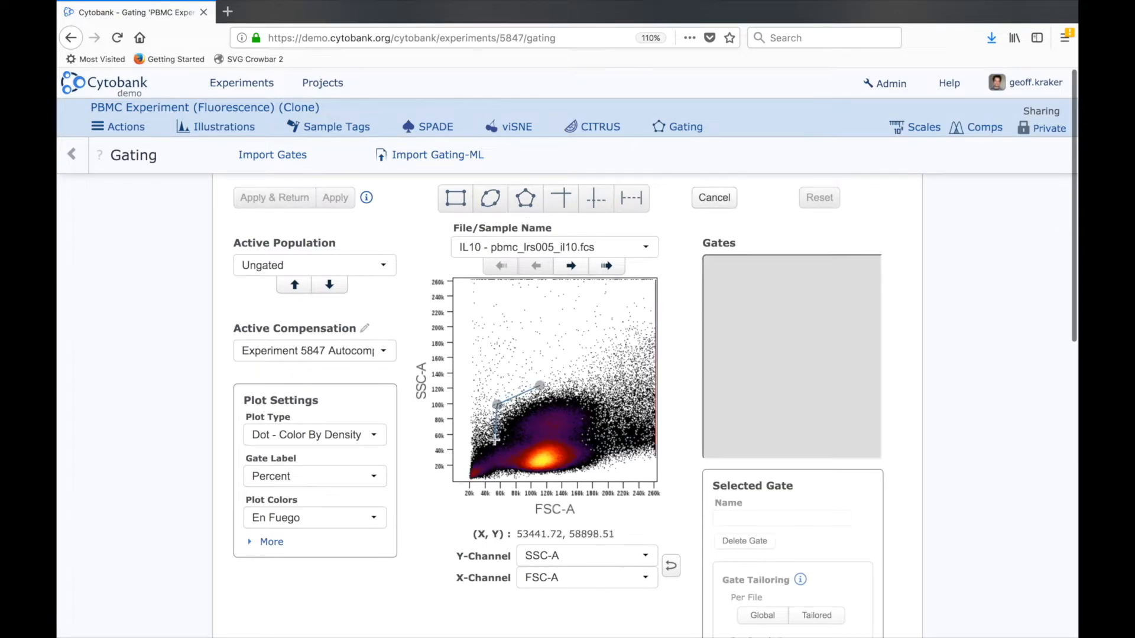
{"action": "left_click", "coordinate": [497, 471]}
{"action": "left_click", "coordinate": [518, 482]}
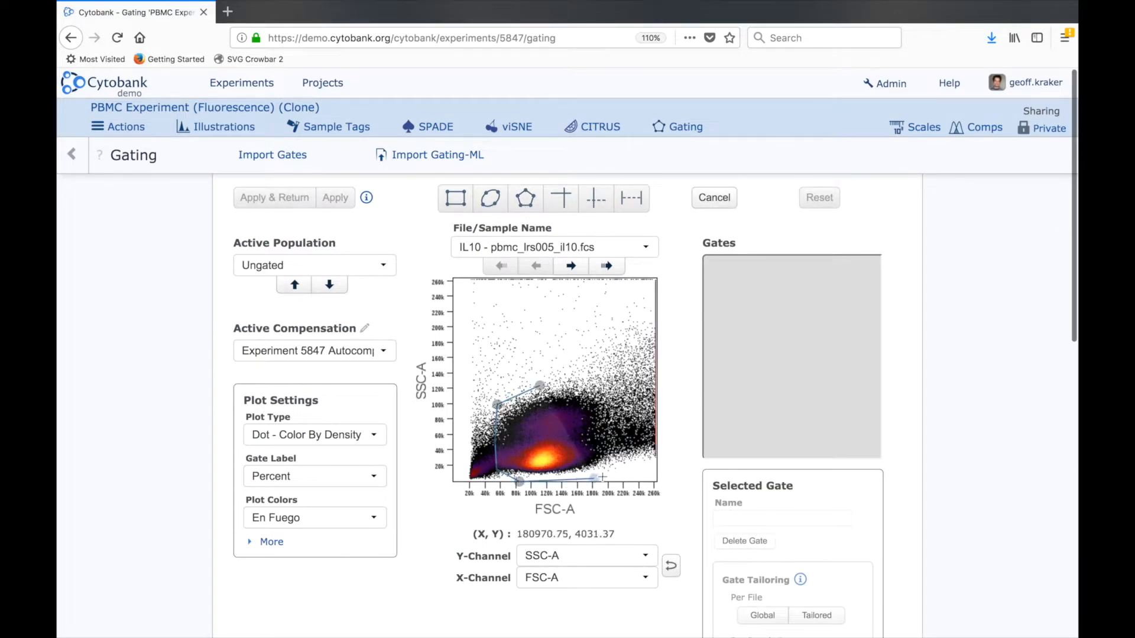
{"action": "left_click", "coordinate": [606, 470]}
{"action": "left_click", "coordinate": [610, 394]}
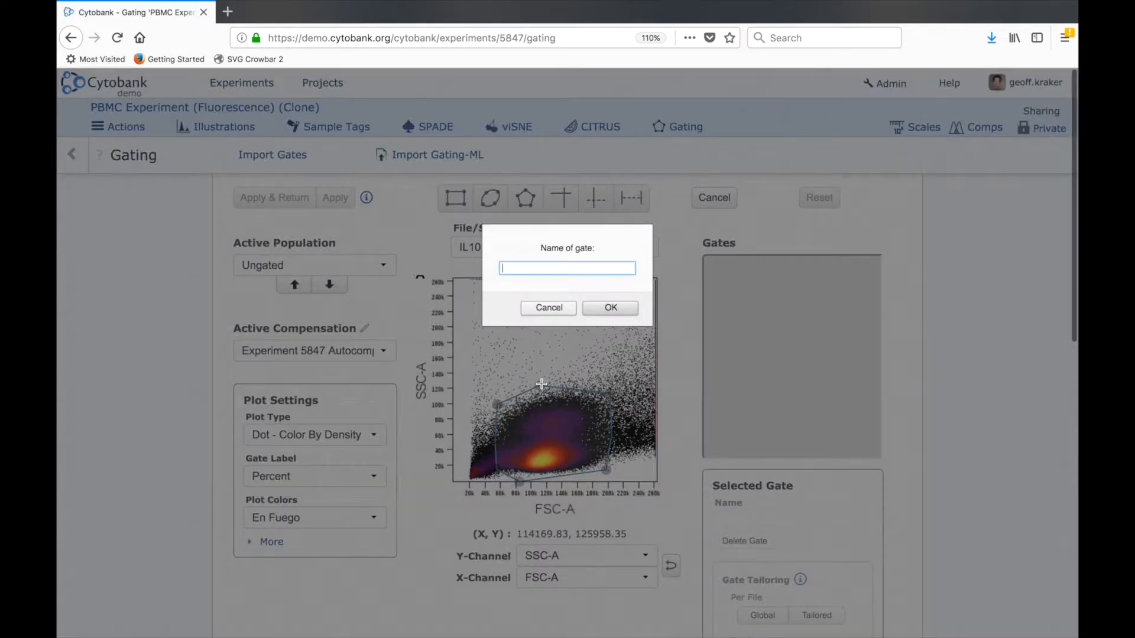
{"action": "left_click", "coordinate": [540, 385]}
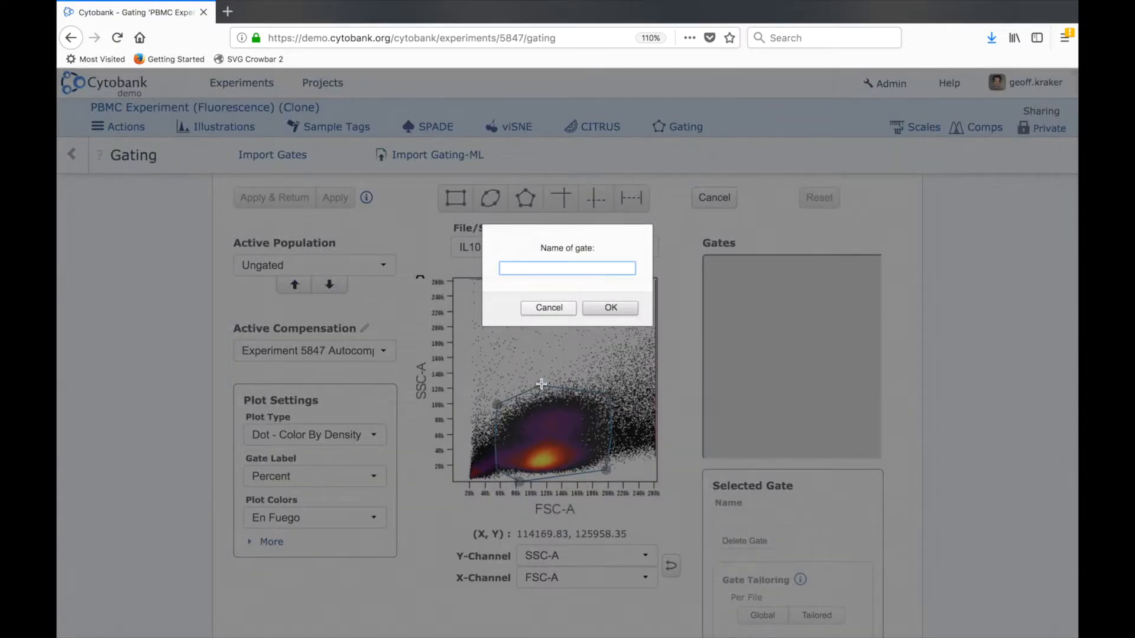
{"action": "type", "text": "Scatter"}
{"action": "key", "text": "Return"}
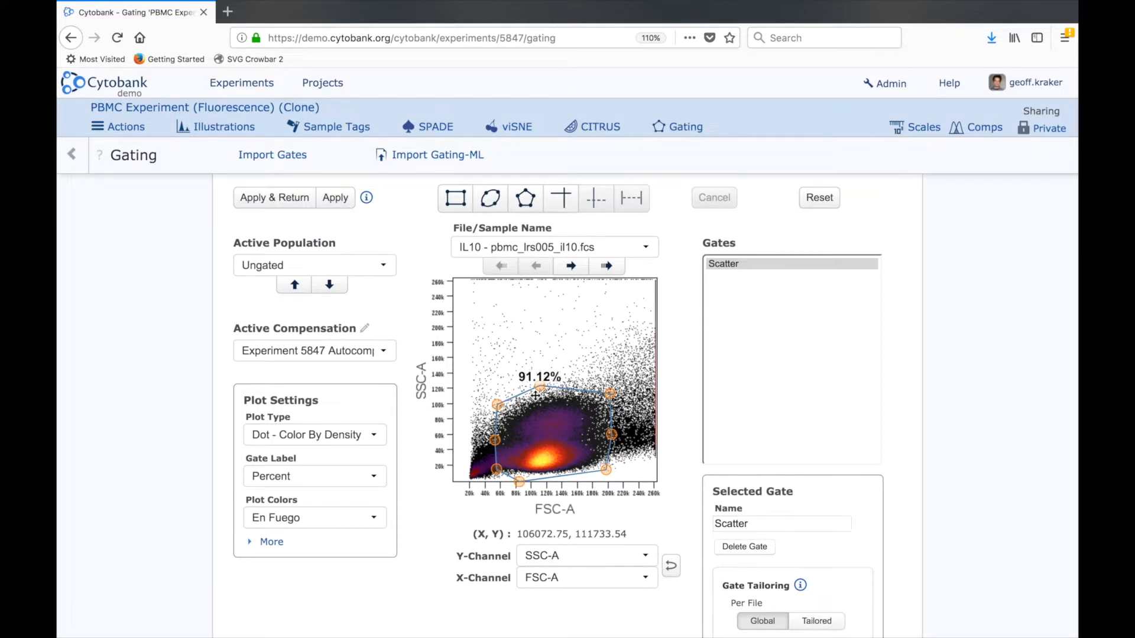
Step: Make Scatter the active population and plot CD20 [PerCP-Cy55-A] against CD33 [PE-A]
{"action": "left_click", "coordinate": [384, 266]}
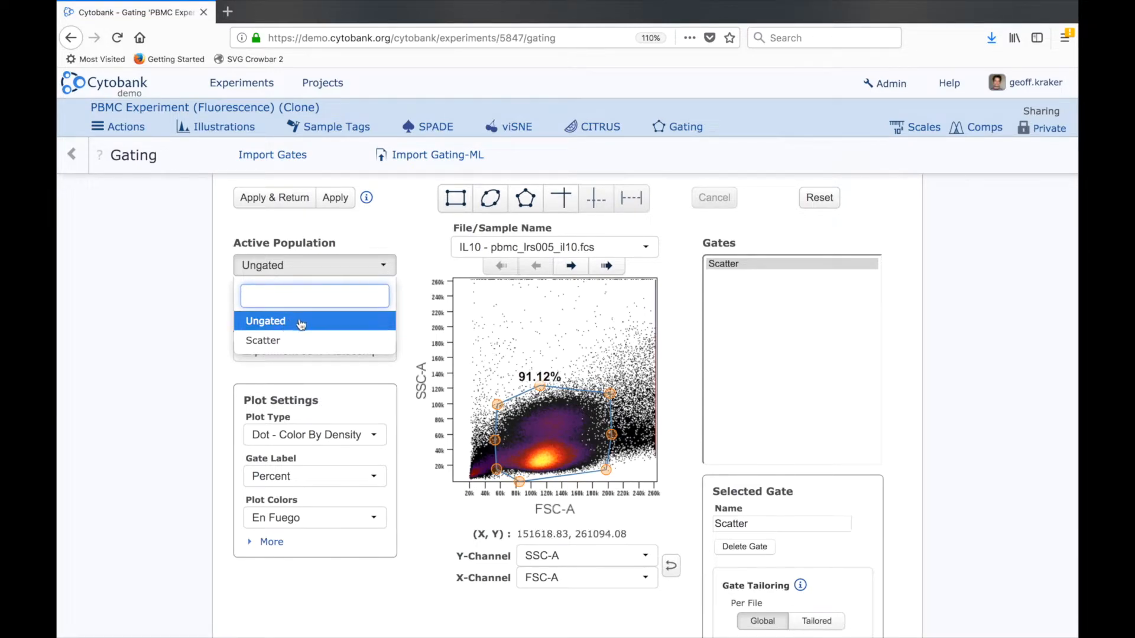
{"action": "left_click", "coordinate": [283, 345]}
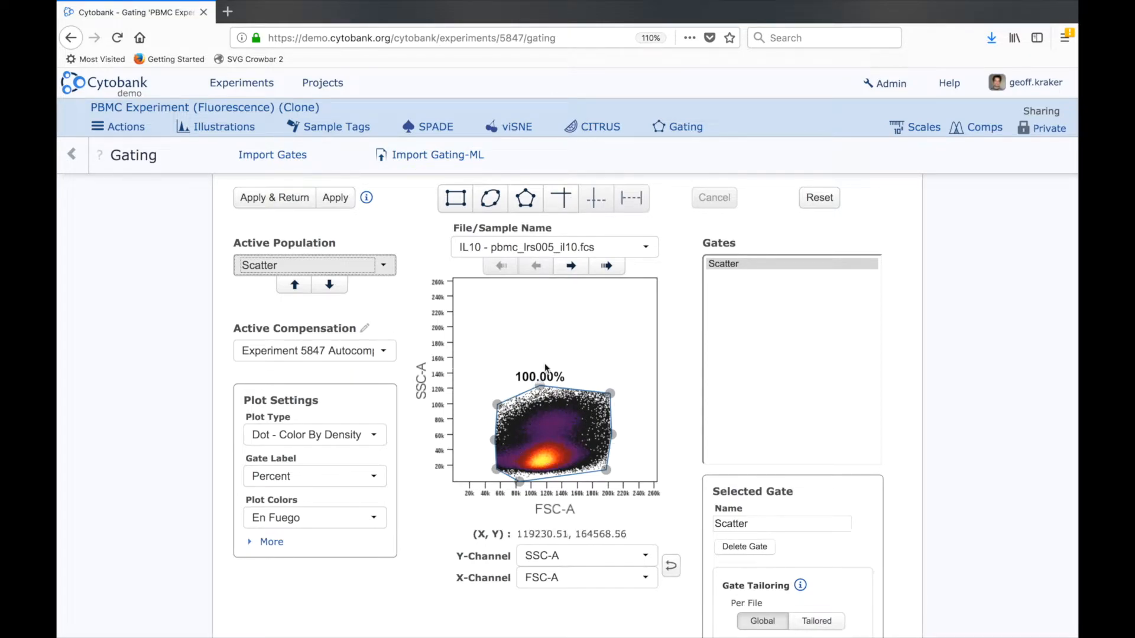
{"action": "left_click", "coordinate": [564, 562]}
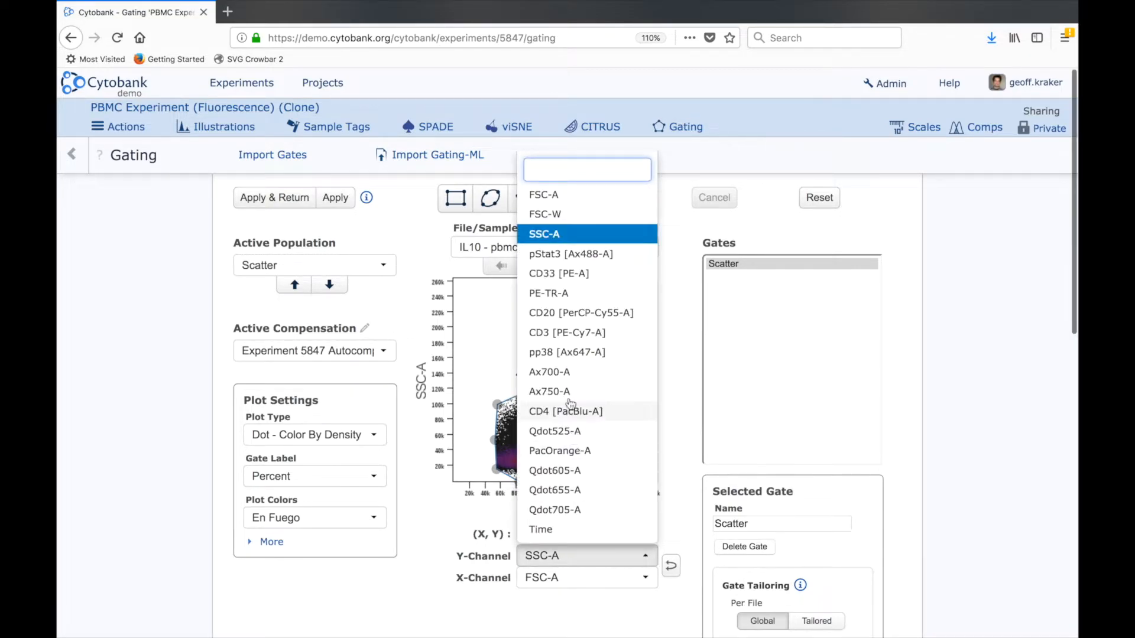
{"action": "left_click", "coordinate": [565, 313]}
{"action": "left_click", "coordinate": [566, 578]}
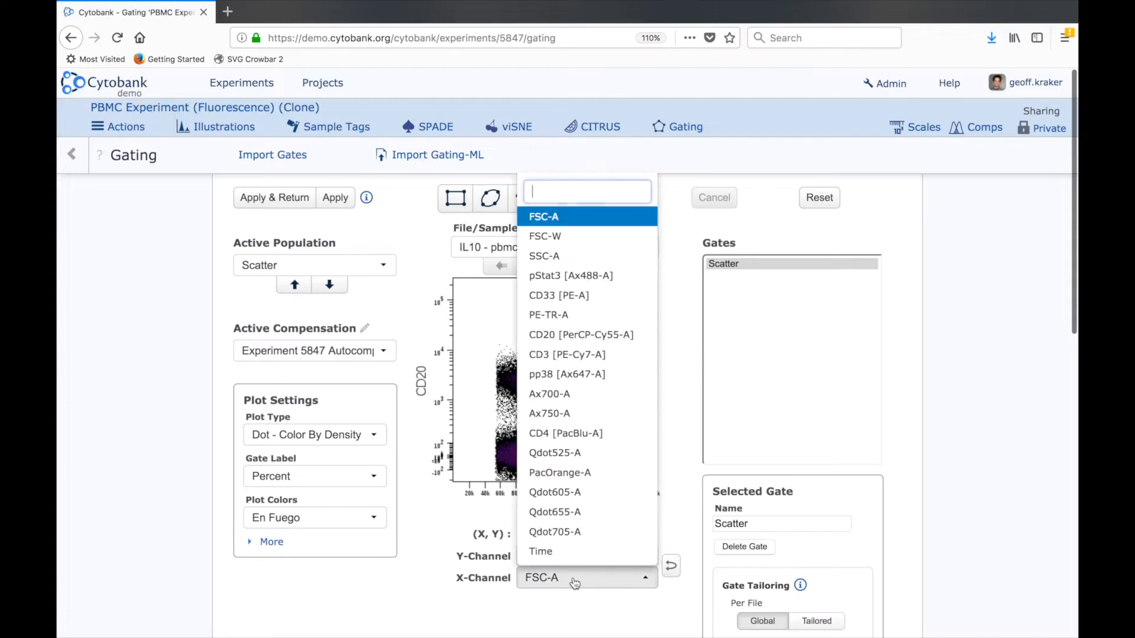
{"action": "left_click", "coordinate": [565, 295]}
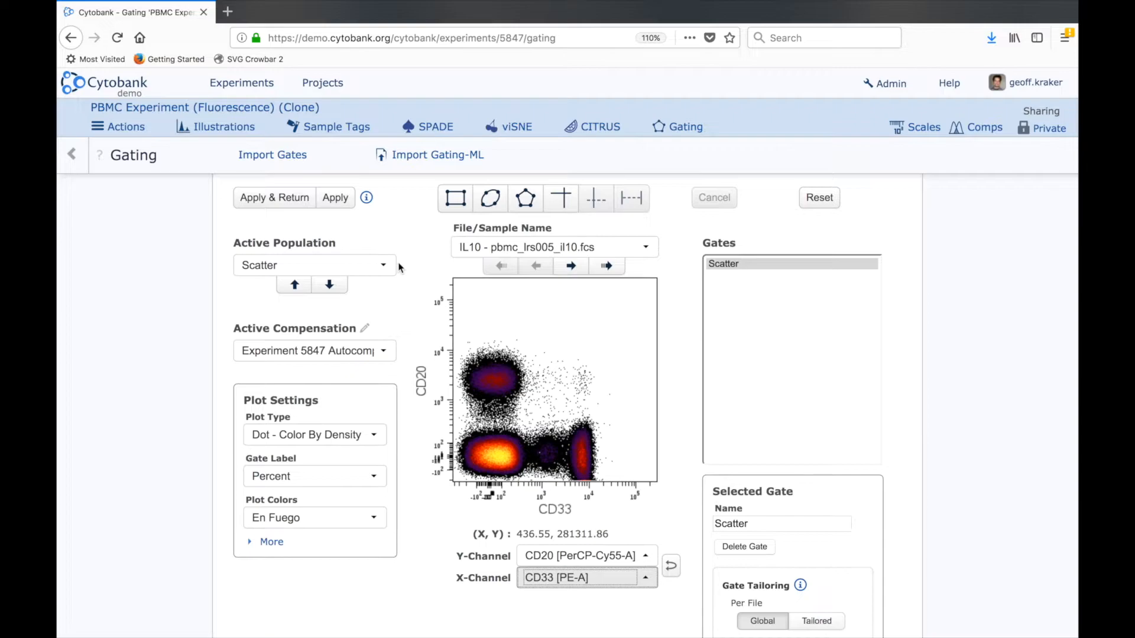
Step: Draw a rectangle gate named B cells around the CD20-positive, CD33-negative cluster
{"action": "left_click", "coordinate": [455, 198]}
{"action": "left_click_drag", "start_coordinate": [456, 339], "coordinate": [528, 406]}
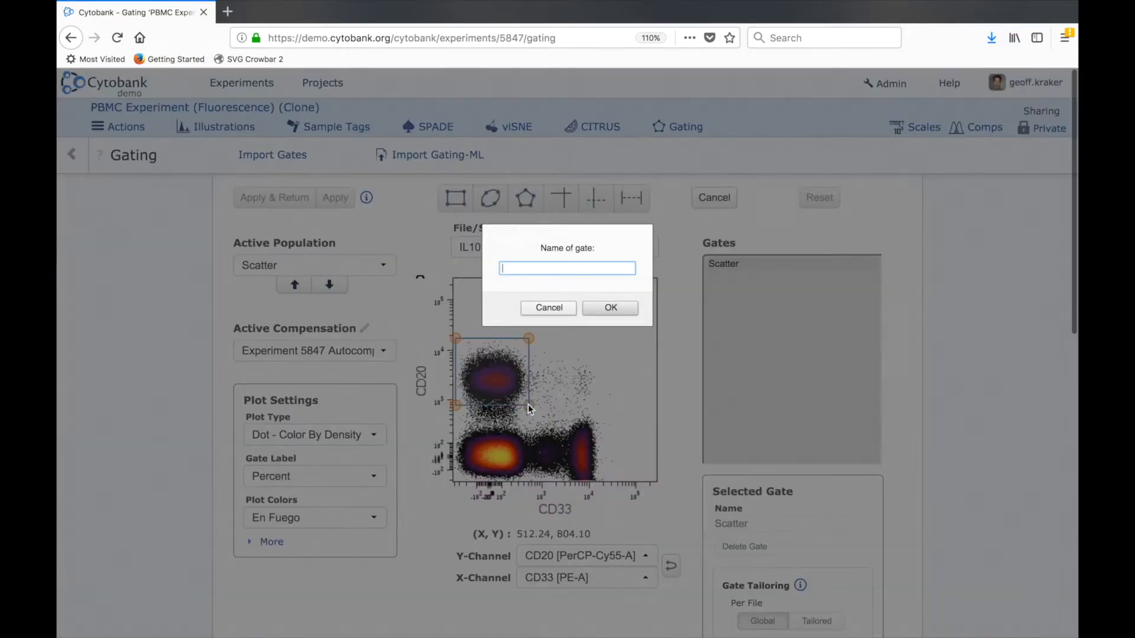
{"action": "type", "text": "B cells"}
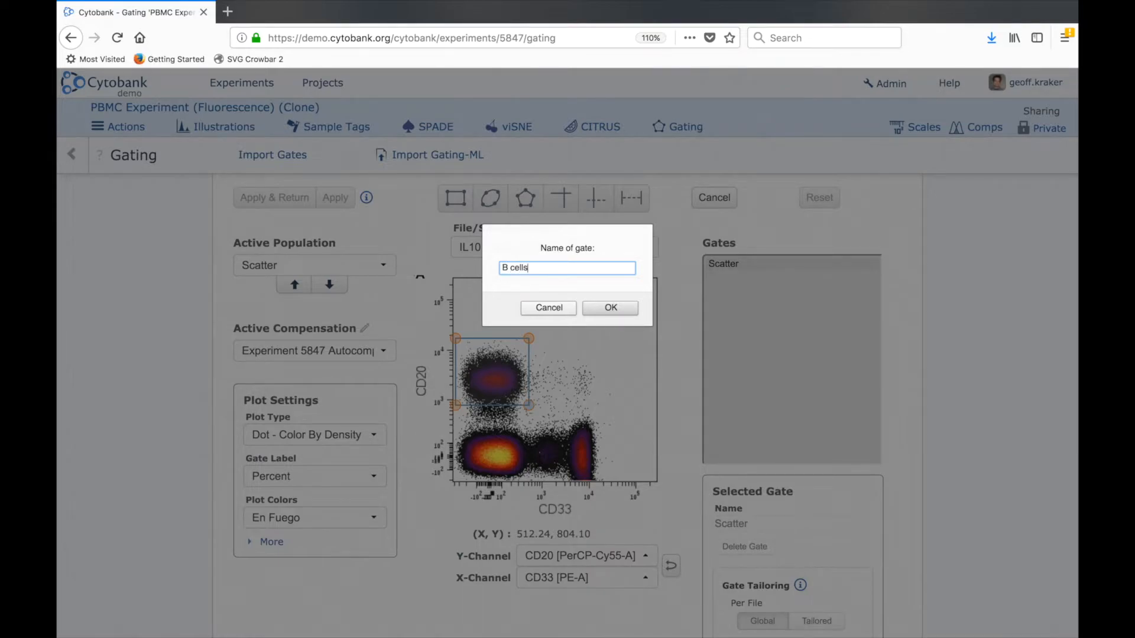
{"action": "key", "text": "Return"}
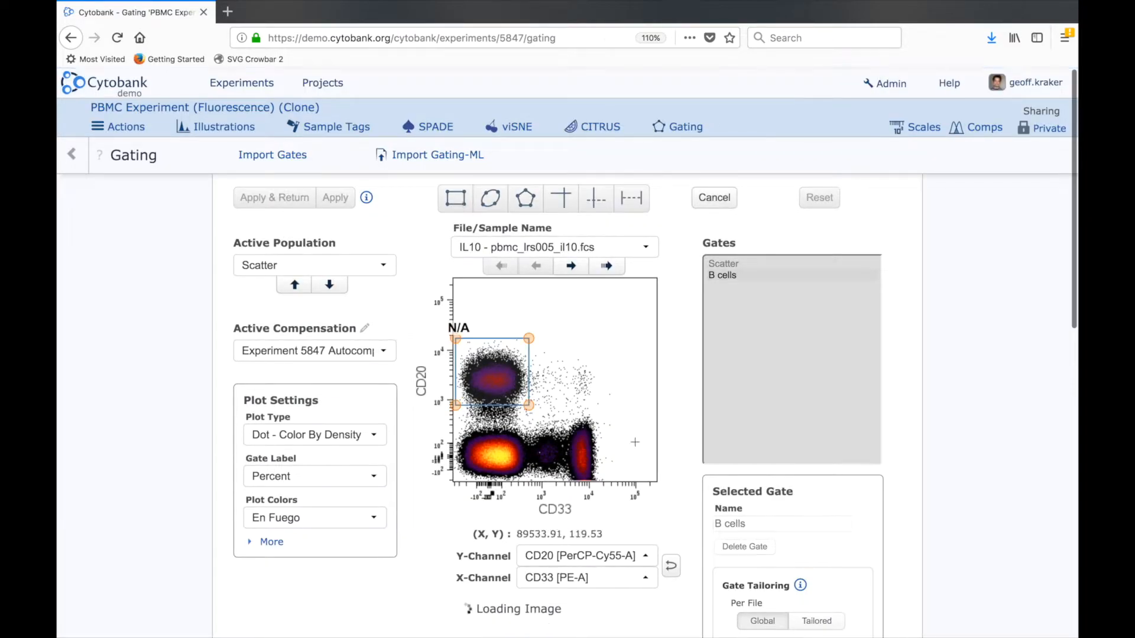
Step: Draw a rectangle gate named Monocytes around the CD33-positive, CD20-negative cluster
{"action": "left_click_drag", "start_coordinate": [606, 412], "coordinate": [566, 493]}
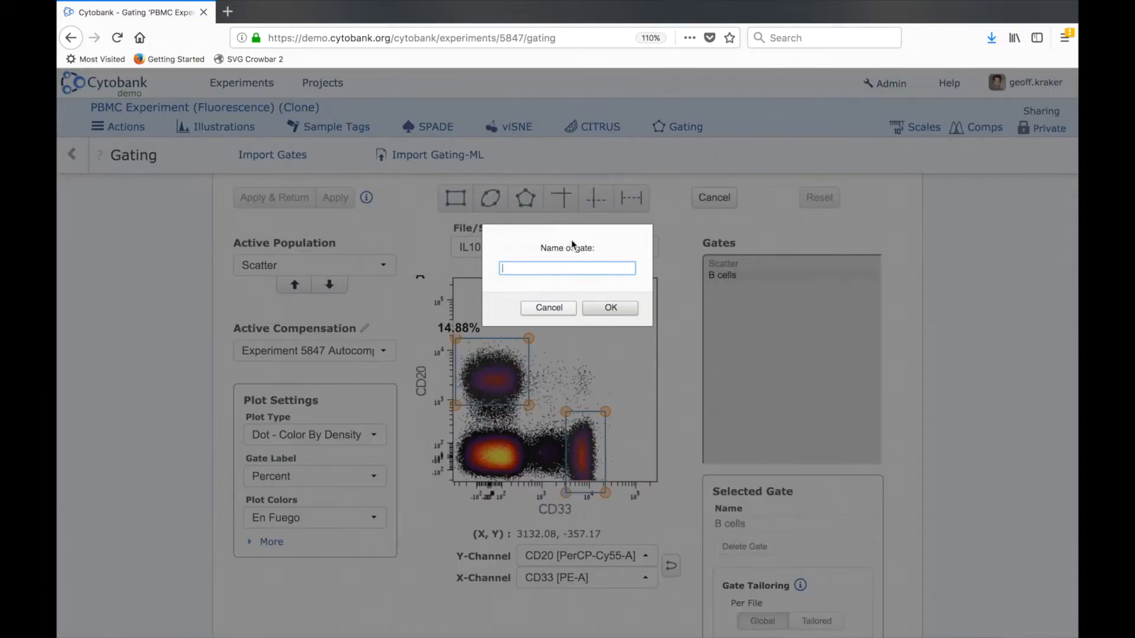
{"action": "type", "text": "Monocytes"}
{"action": "key", "text": "Return"}
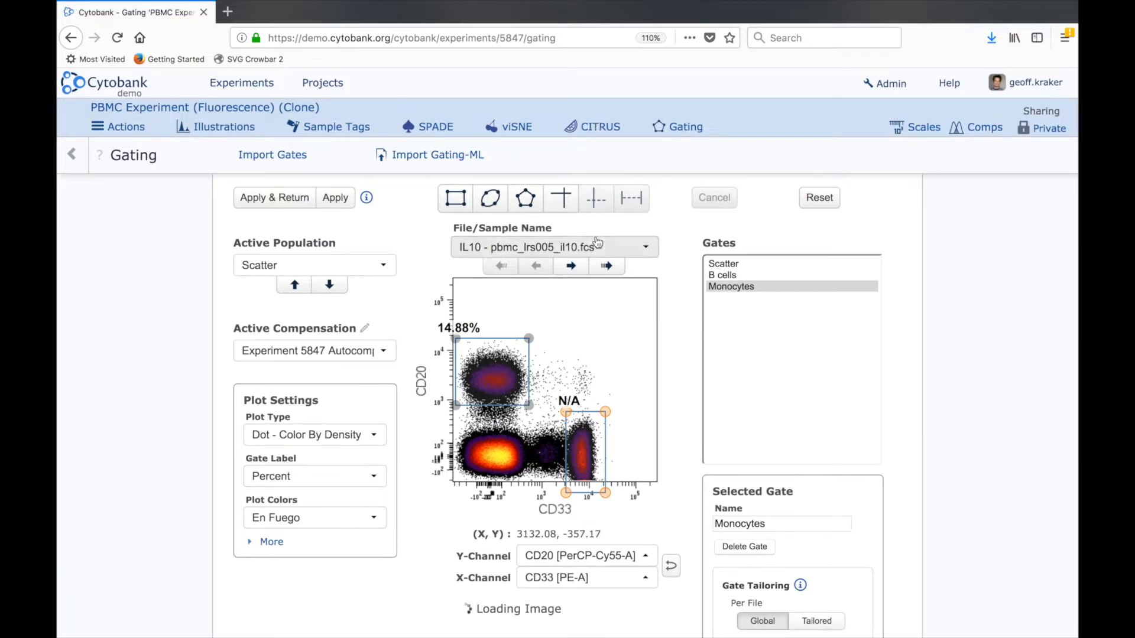
Step: Draw a rectangle gate named CD33- CD20- around the double-negative cluster
{"action": "left_click", "coordinate": [455, 200]}
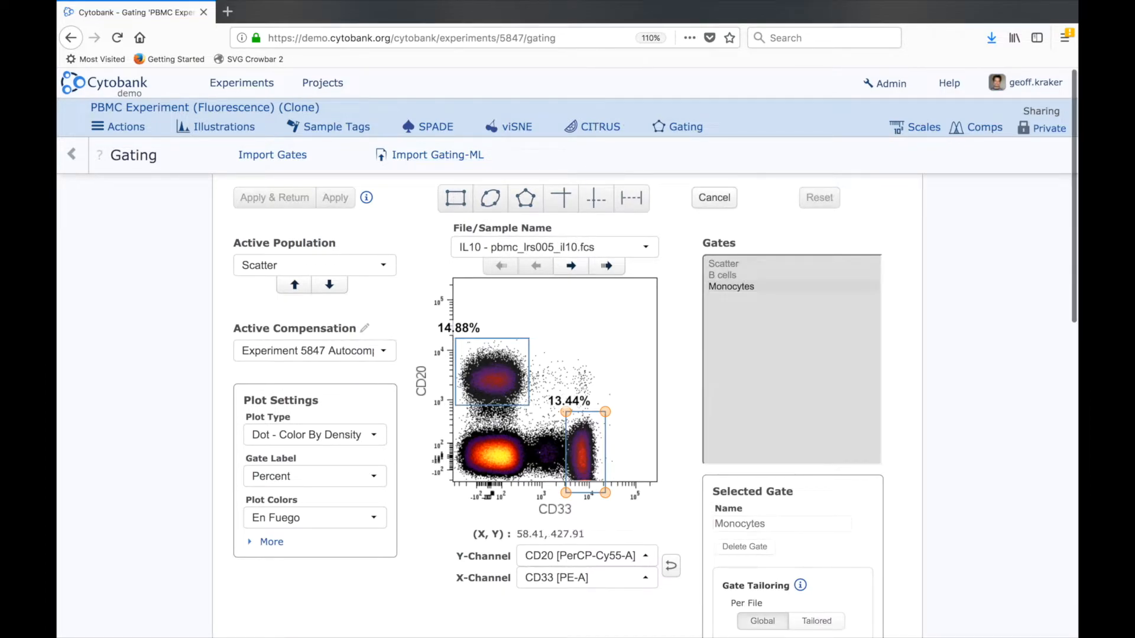
{"action": "left_click_drag", "start_coordinate": [453, 427], "coordinate": [527, 480]}
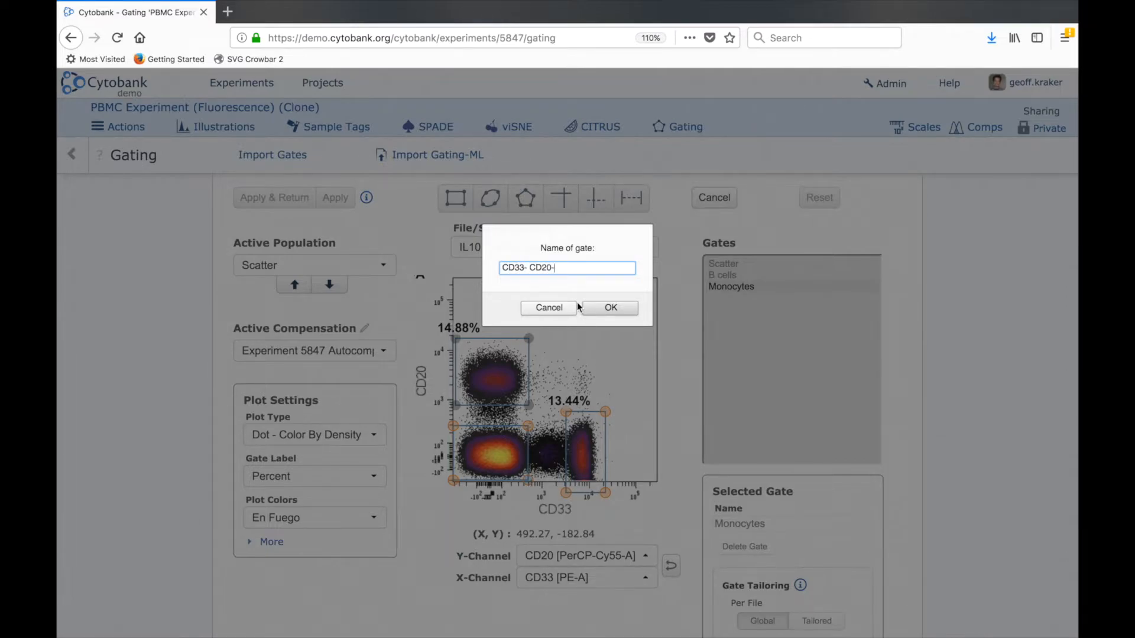
{"action": "left_click", "coordinate": [596, 308]}
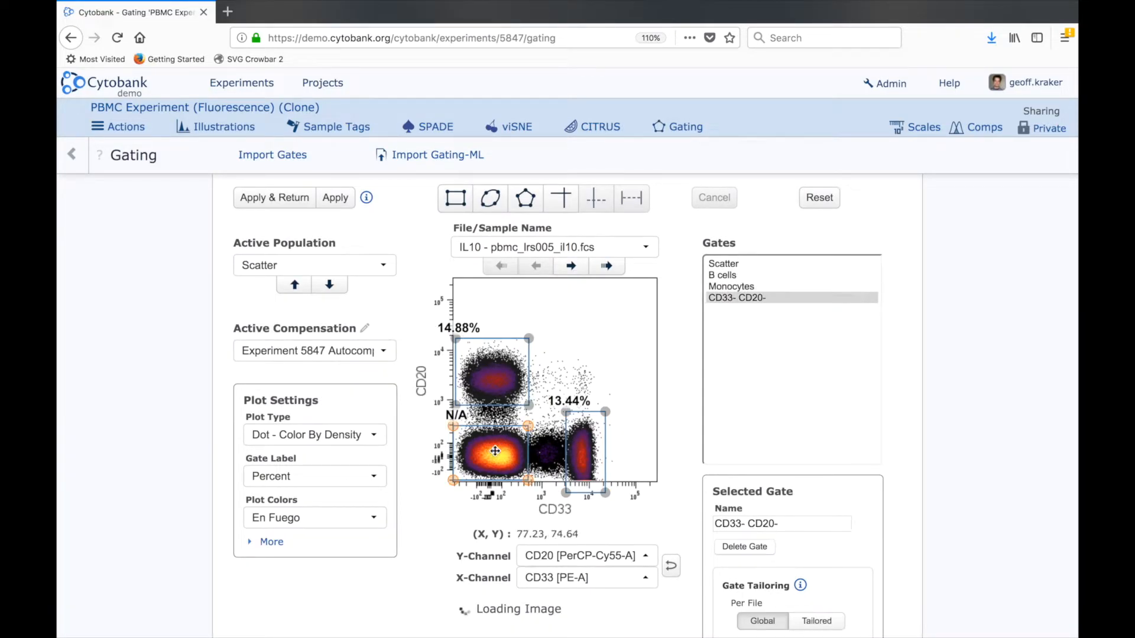
Step: Make CD33- CD20- the active population and plot CD4 [PacBlu-A] against CD3 [PE-Cy7-A]
{"action": "left_click", "coordinate": [375, 264]}
{"action": "left_click", "coordinate": [318, 398]}
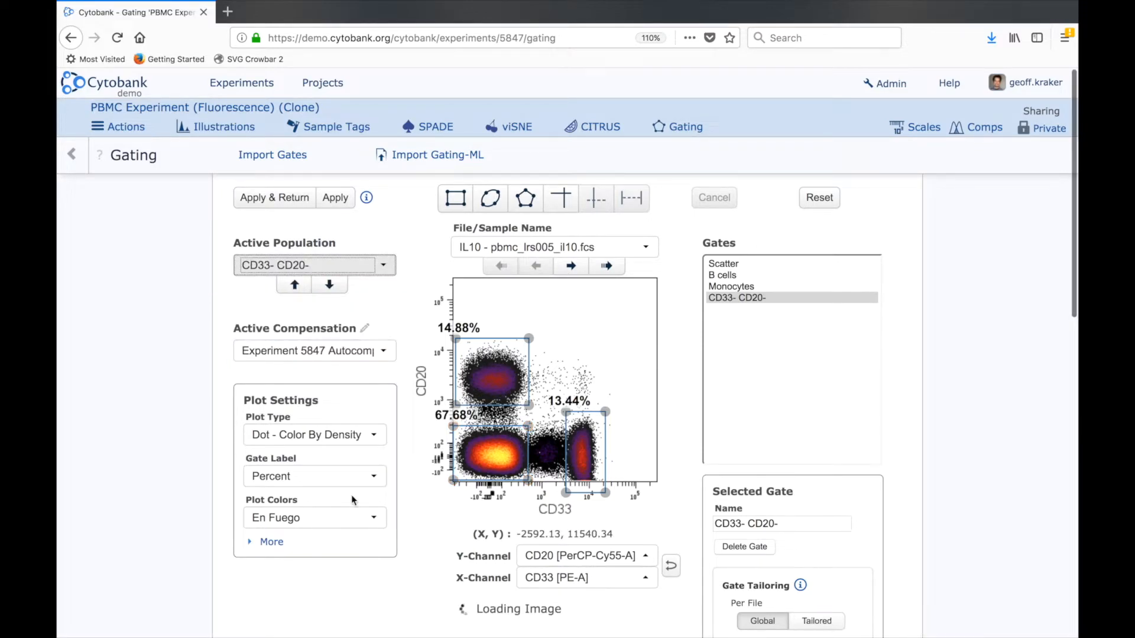
{"action": "scroll", "coordinate": [407, 533], "scroll_direction": "down", "scroll_amount": 2}
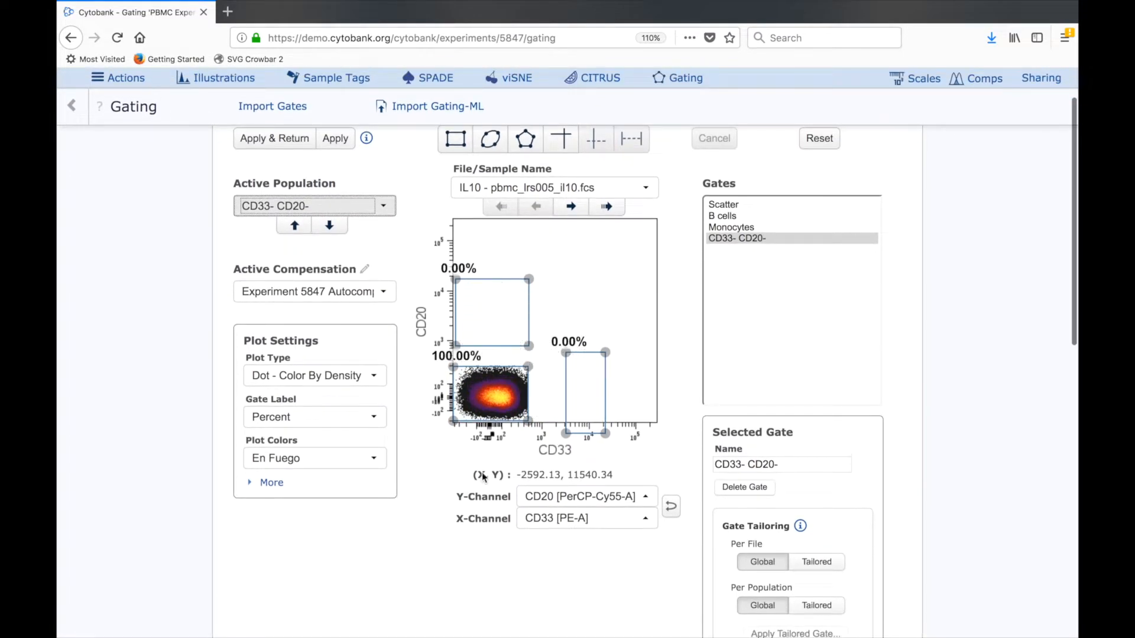
{"action": "left_click", "coordinate": [622, 500]}
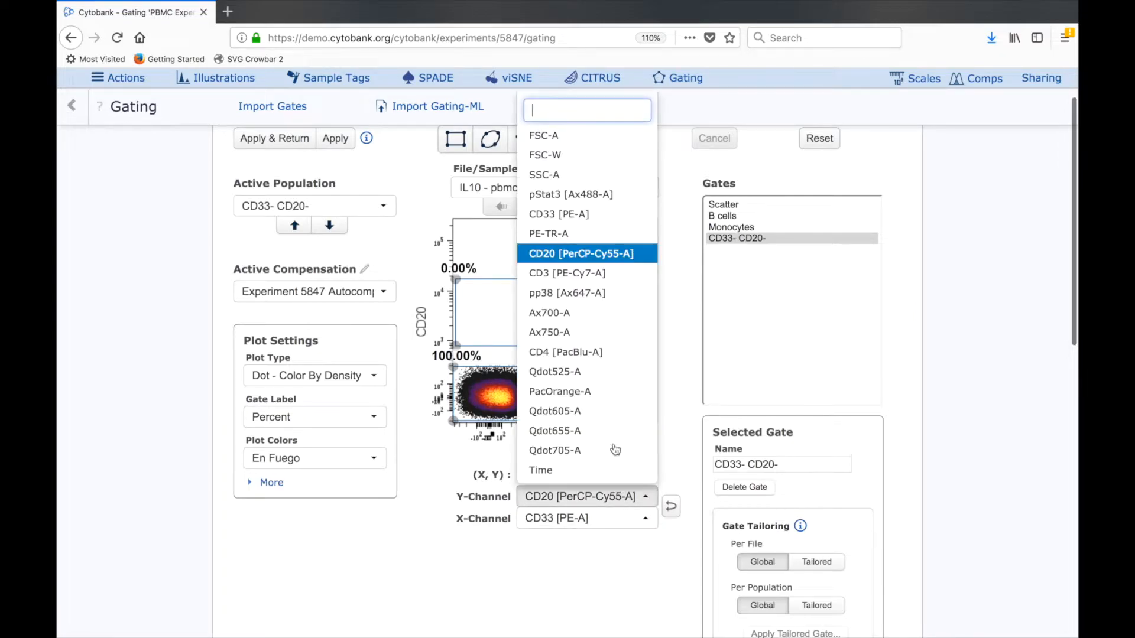
{"action": "left_click", "coordinate": [596, 352]}
{"action": "left_click", "coordinate": [595, 532]}
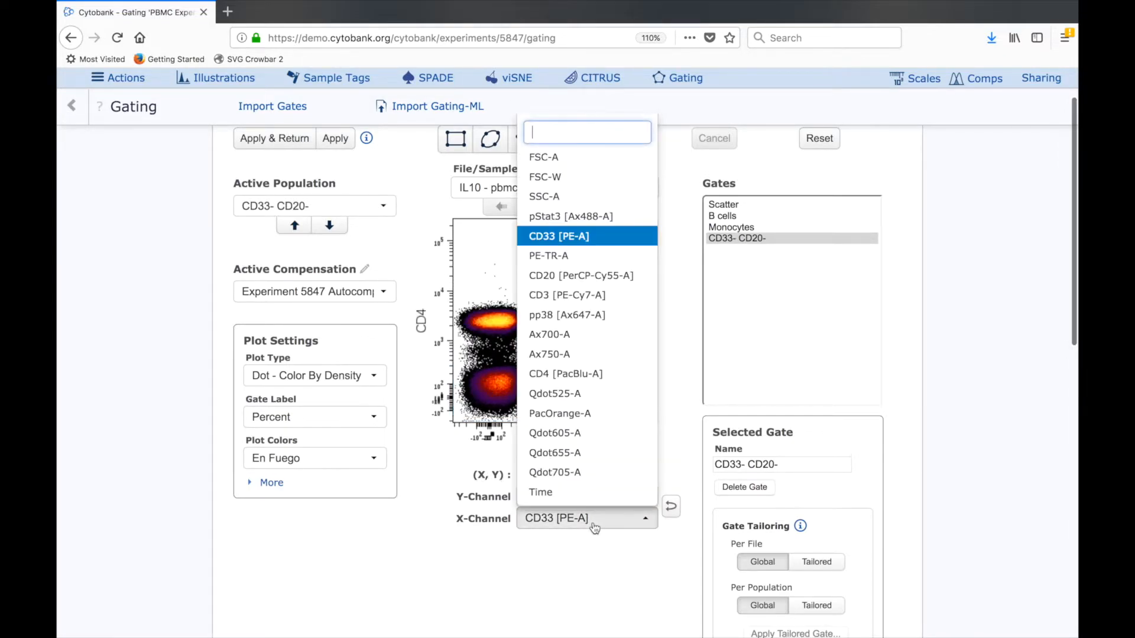
{"action": "left_click", "coordinate": [577, 293]}
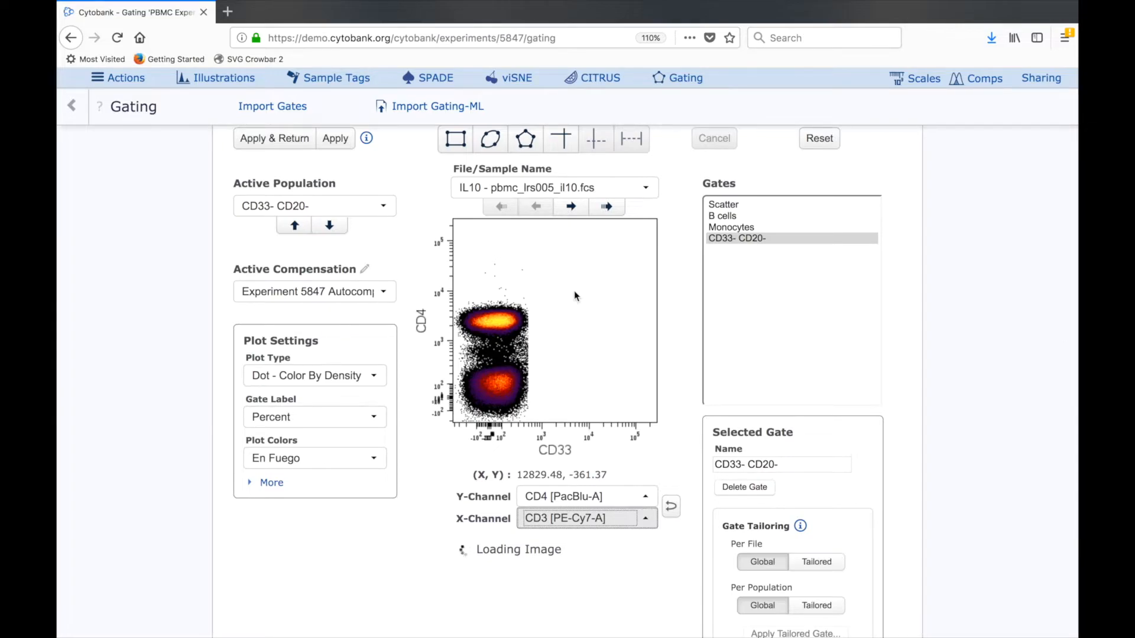
Step: Draw a rectangle gate named CD4+ T cells around the cluster positive for both CD3 and CD4
{"action": "scroll", "coordinate": [574, 291], "scroll_direction": "up", "scroll_amount": 2}
{"action": "left_click", "coordinate": [455, 186]}
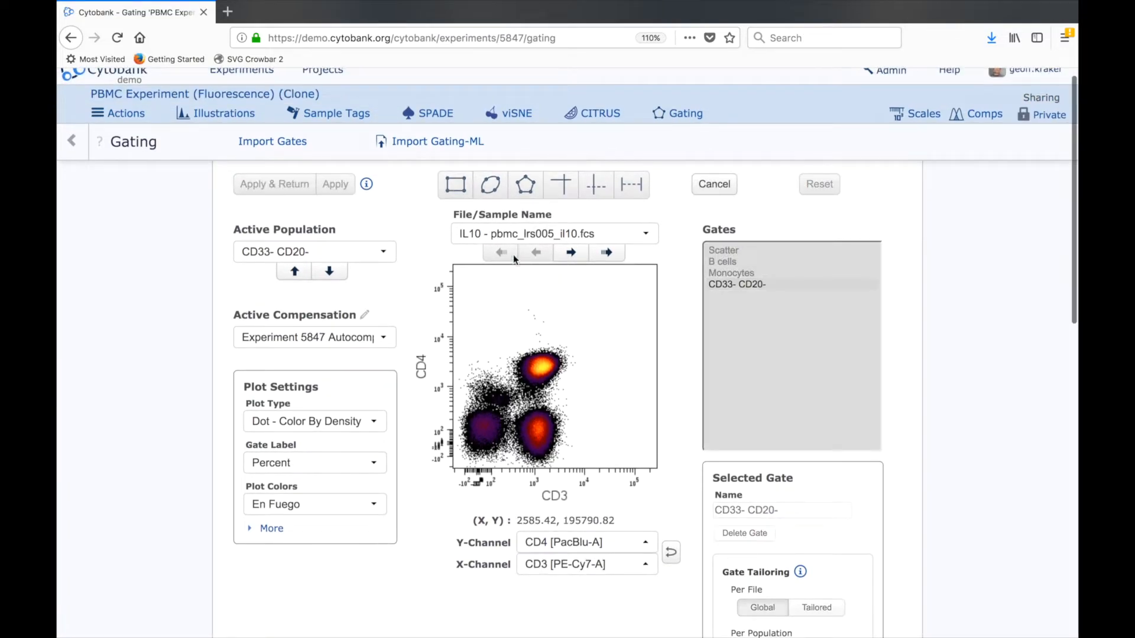
{"action": "left_click_drag", "start_coordinate": [577, 330], "coordinate": [522, 387]}
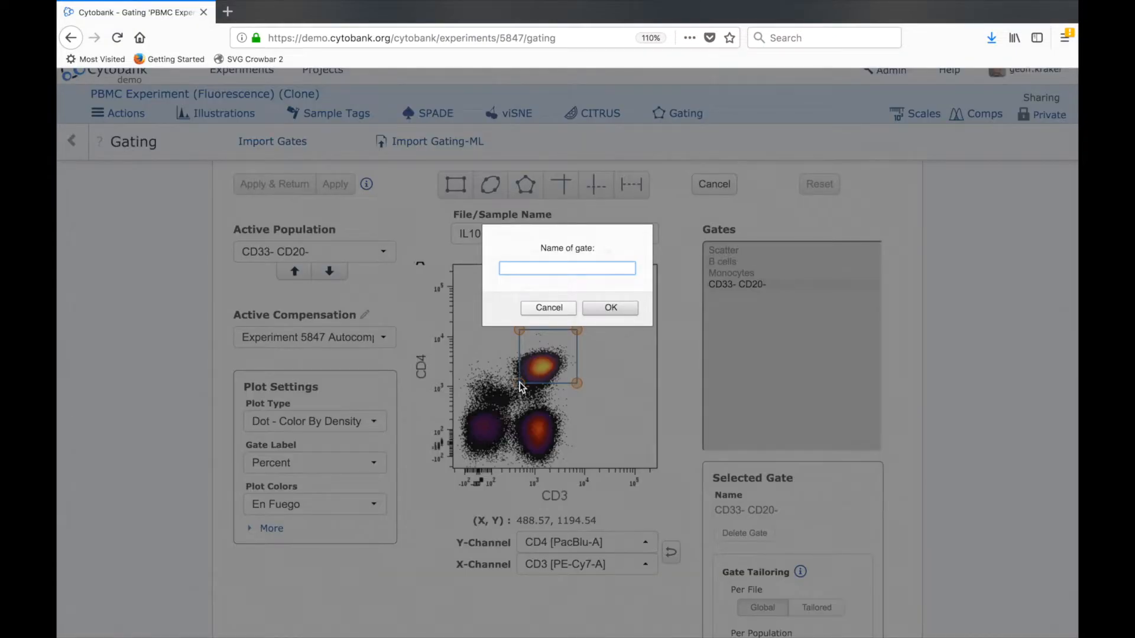
{"action": "type", "text": "CD4+ T cells"}
{"action": "key", "text": "Return"}
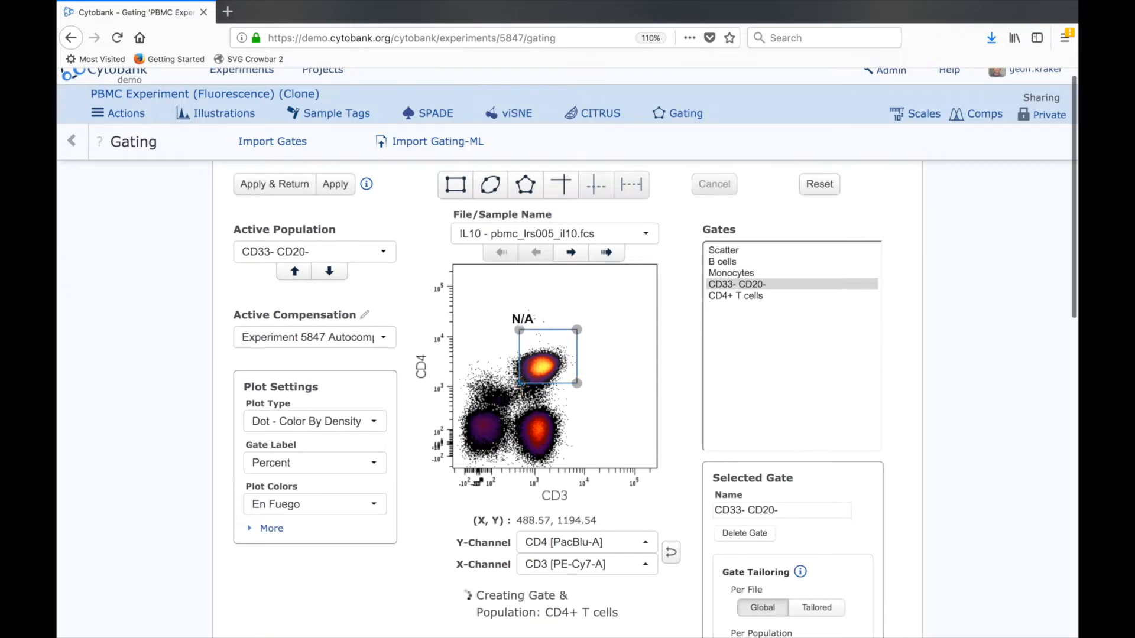
Step: Draw a rectangle gate named CD3+ CD4- around the CD3-positive, CD4-negative cluster
{"action": "left_click", "coordinate": [467, 195]}
{"action": "left_click_drag", "start_coordinate": [571, 464], "coordinate": [513, 406]}
{"action": "type", "text": "CD3+ CD4-"}
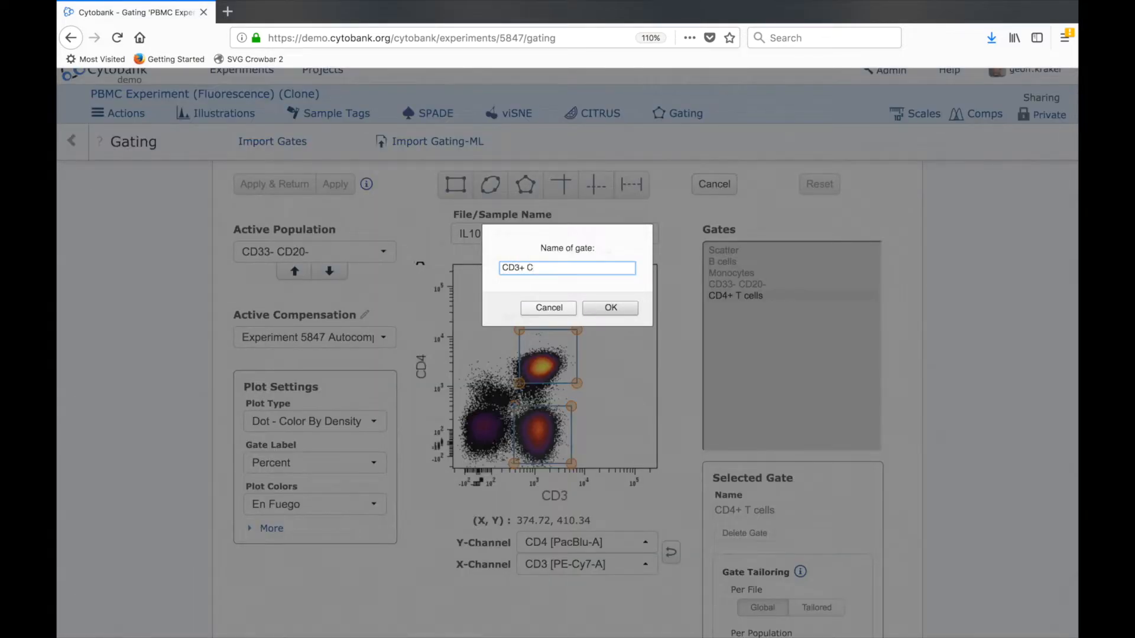
{"action": "left_click", "coordinate": [609, 306]}
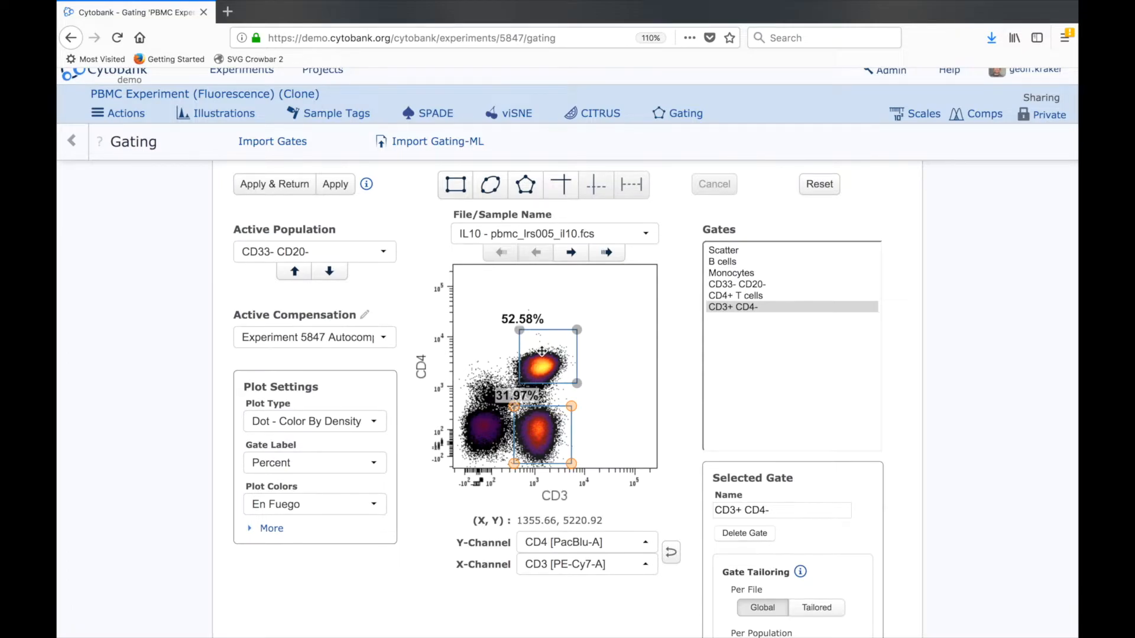
Step: Check how both new gates fit the IL6, LPS and Unstim1 files
{"action": "left_click", "coordinate": [570, 253]}
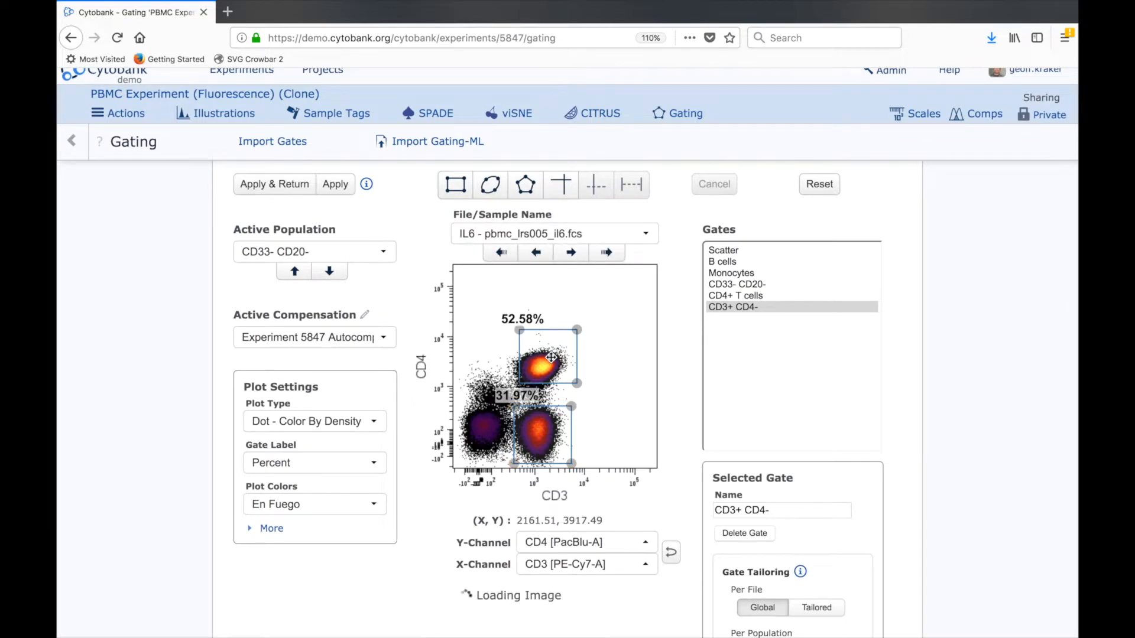
{"action": "left_click", "coordinate": [571, 253]}
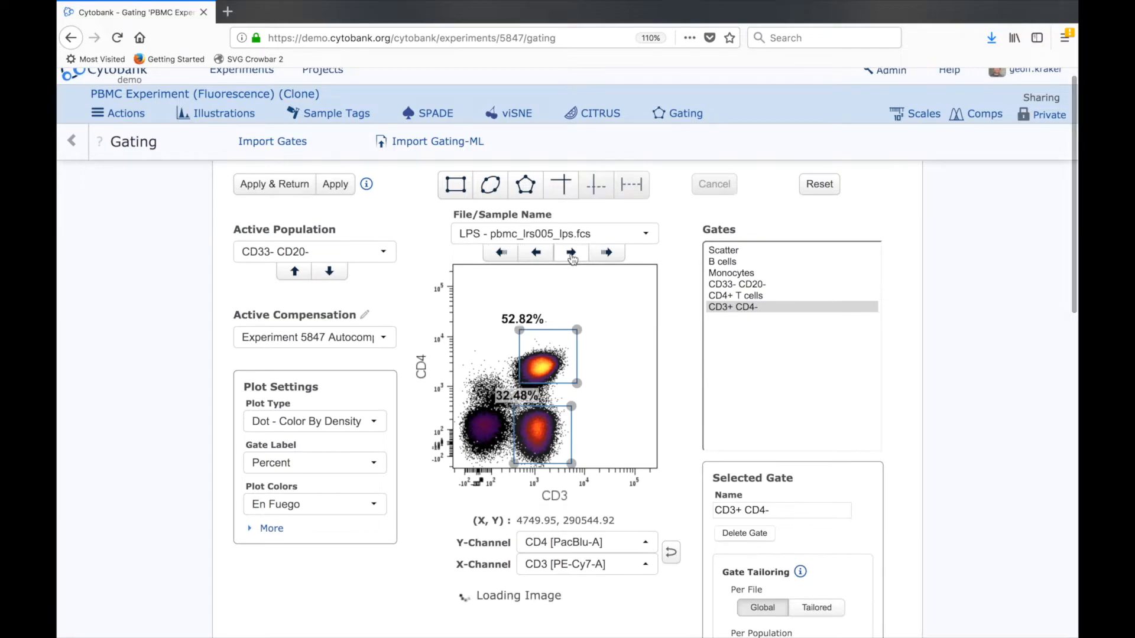
{"action": "left_click", "coordinate": [571, 253]}
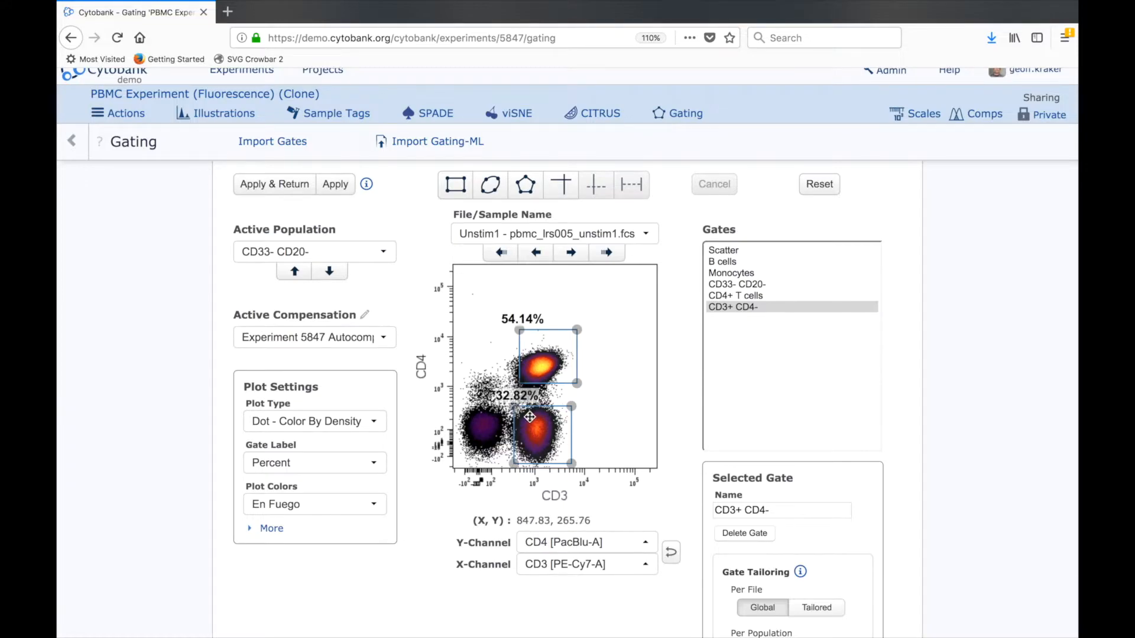
Step: Tailor the CD4+ T cells gate per file and move it above its cluster in the Unstim1 file
{"action": "left_click", "coordinate": [552, 357]}
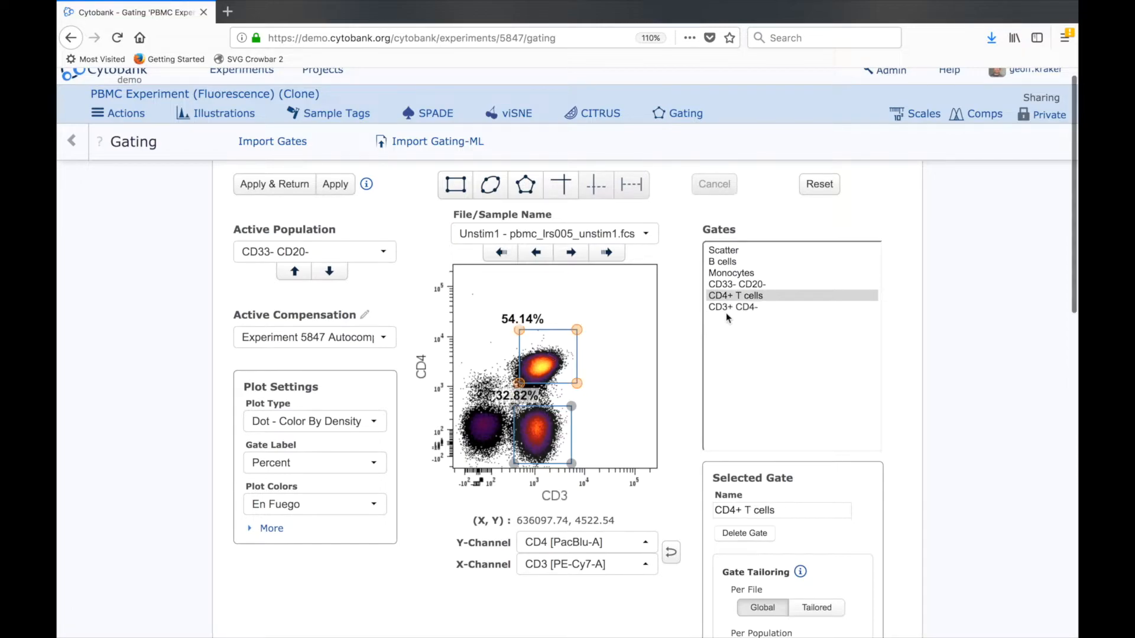
{"action": "scroll", "coordinate": [787, 474], "scroll_direction": "down", "scroll_amount": 3}
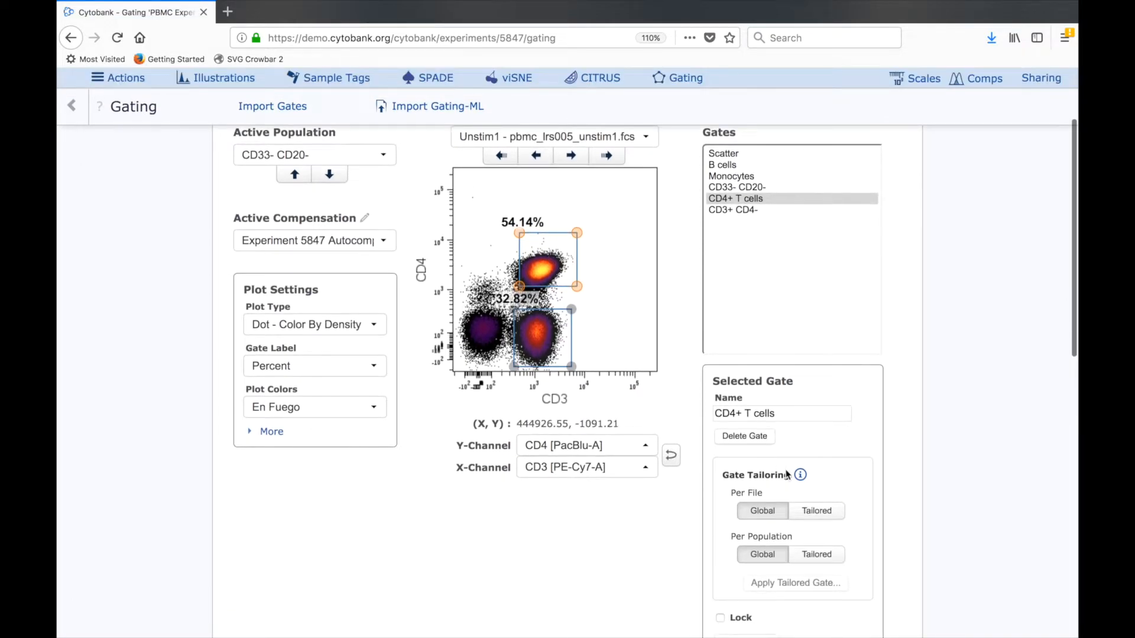
{"action": "left_click", "coordinate": [813, 510]}
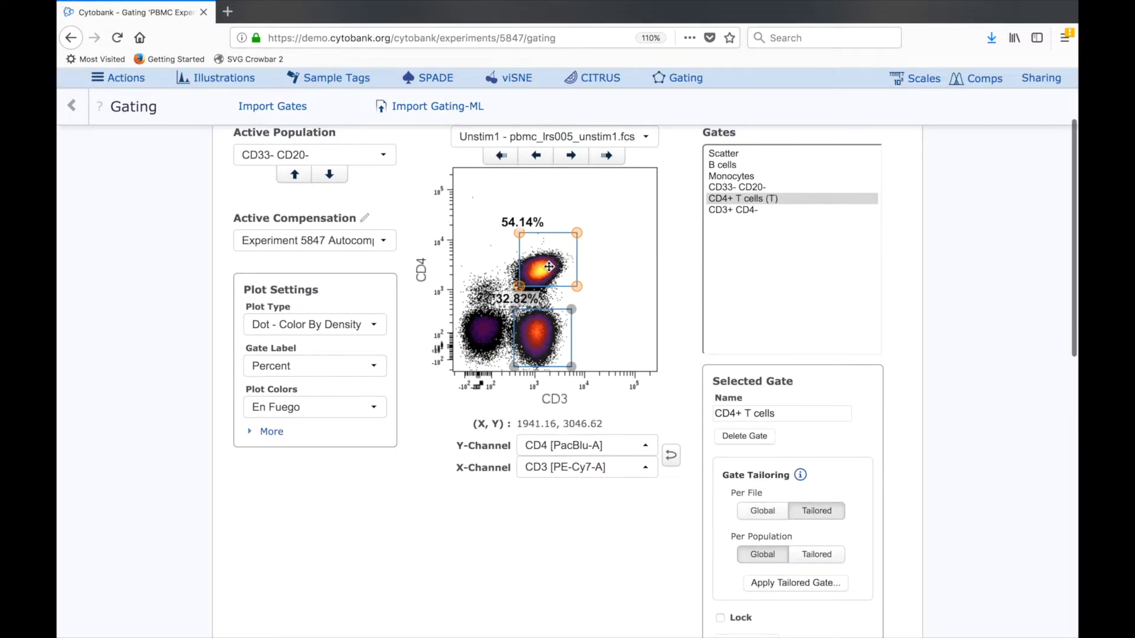
{"action": "left_click_drag", "start_coordinate": [549, 267], "coordinate": [541, 230]}
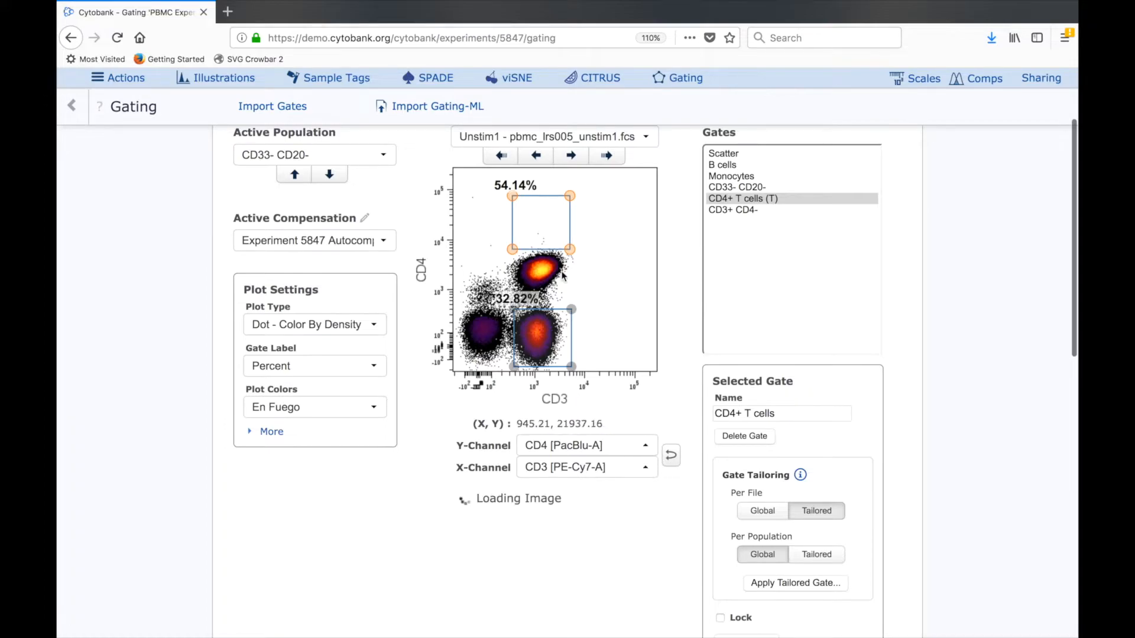
Step: Compare the tailored CD4+ T cells gate's position between the LPS and Unstim1 files
{"action": "left_click", "coordinate": [536, 201]}
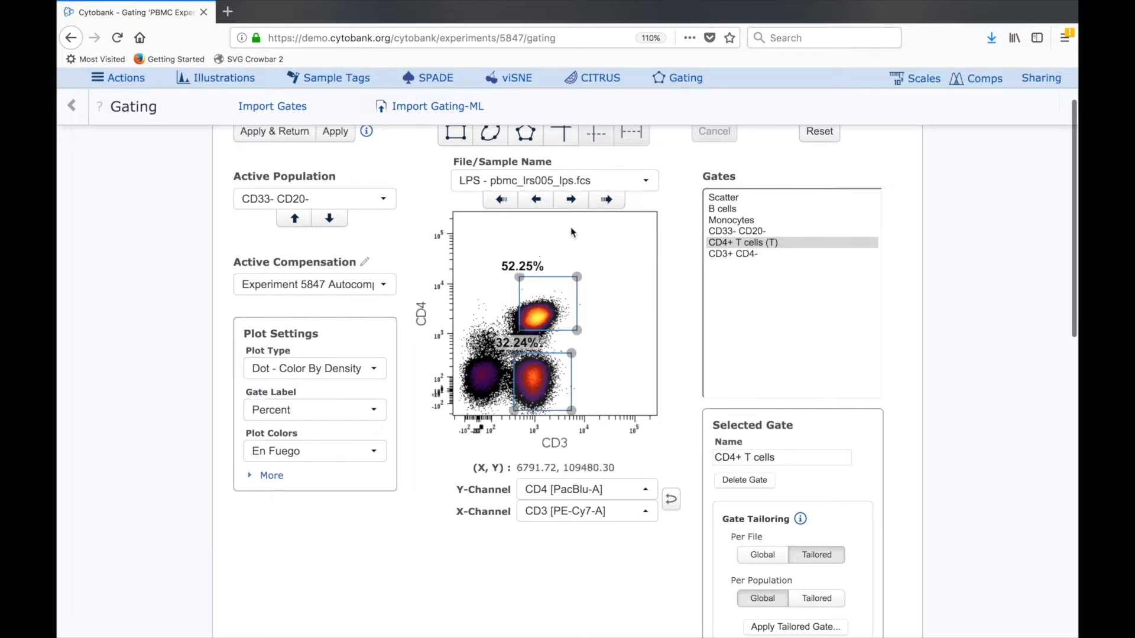
{"action": "left_click", "coordinate": [570, 201]}
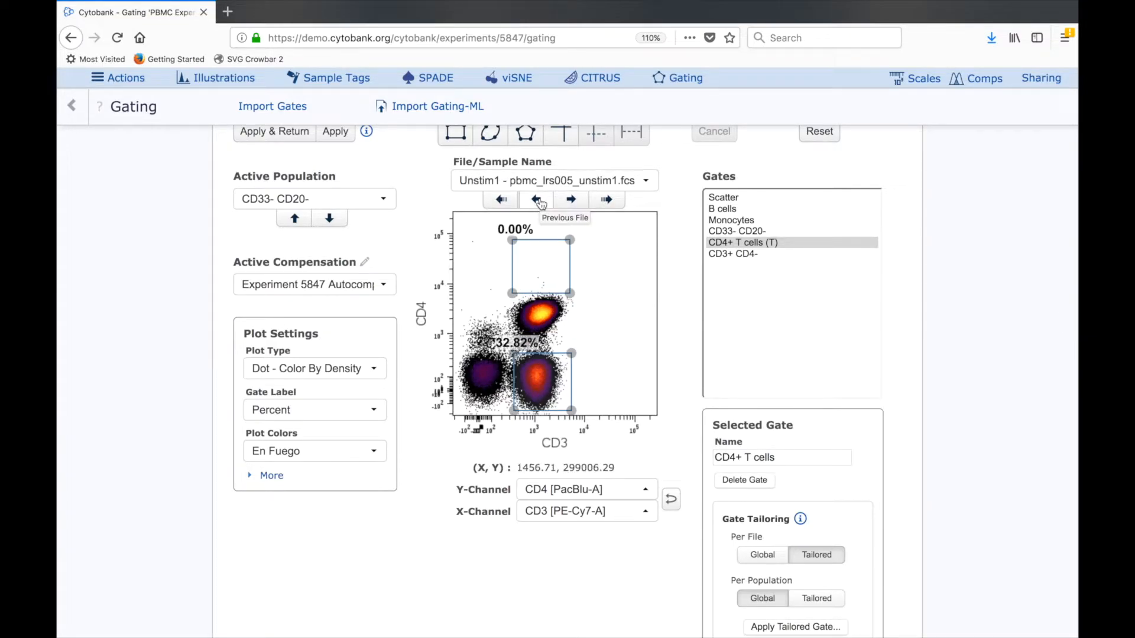
{"action": "left_click", "coordinate": [538, 201]}
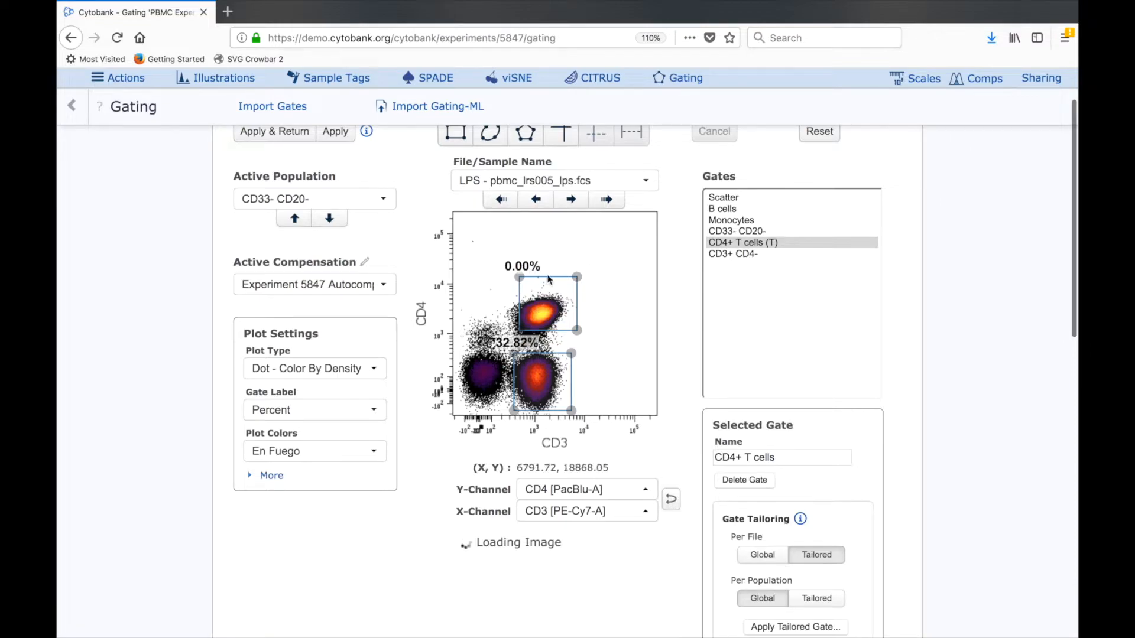
Step: Make the CD4+ T cells gate global per file again using its LPS position, and view it on the Unstim1 file
{"action": "left_click", "coordinate": [764, 556]}
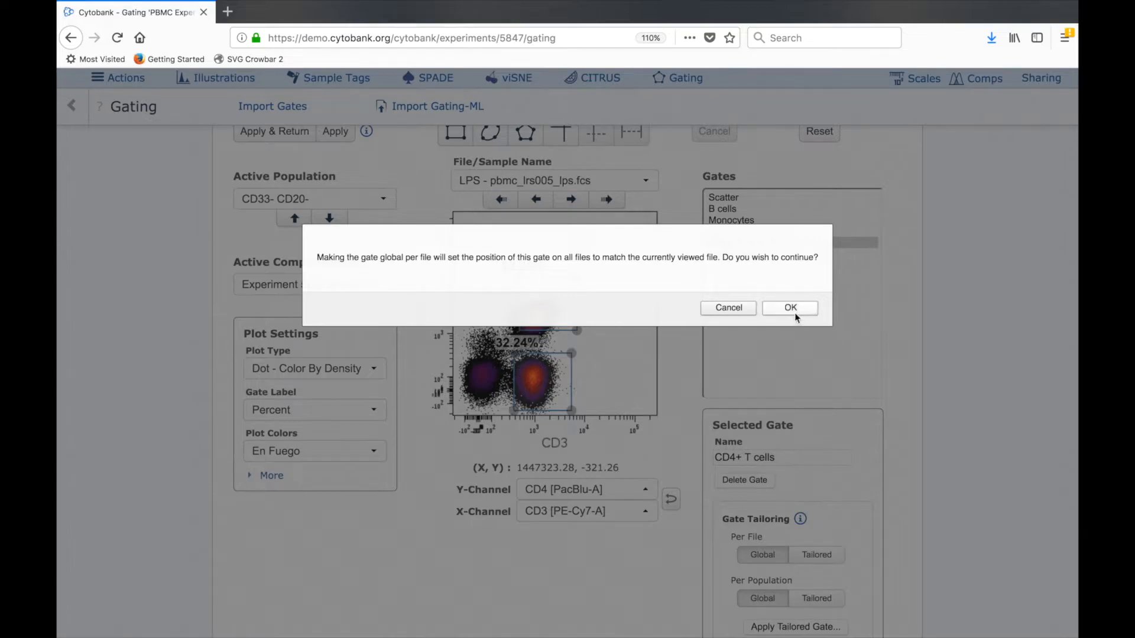
{"action": "left_click", "coordinate": [790, 308]}
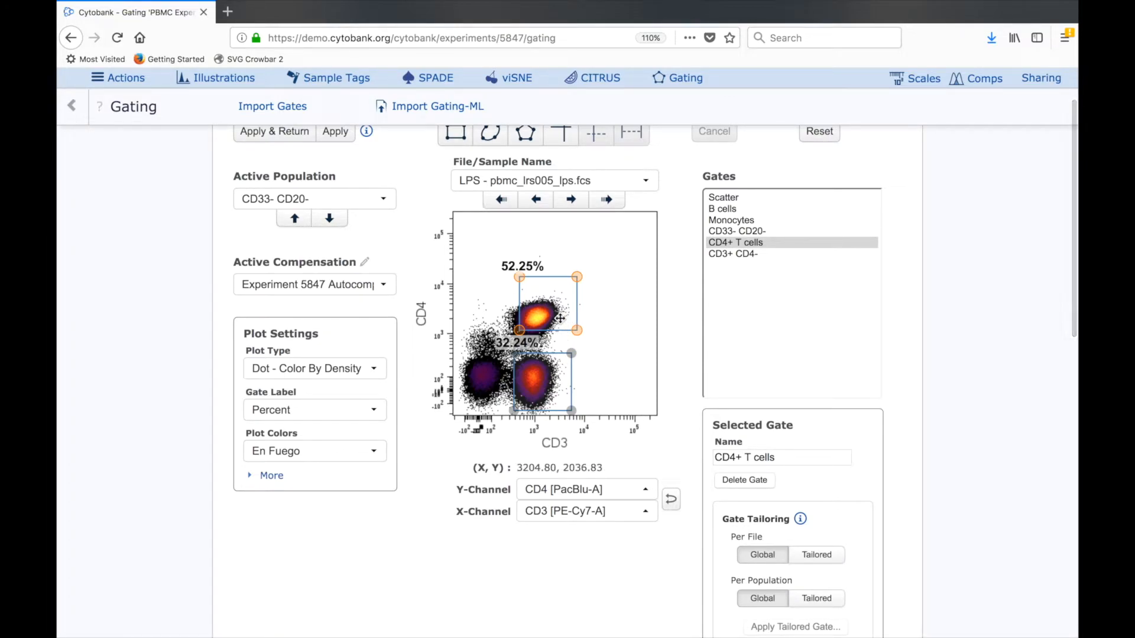
{"action": "key", "text": "Right"}
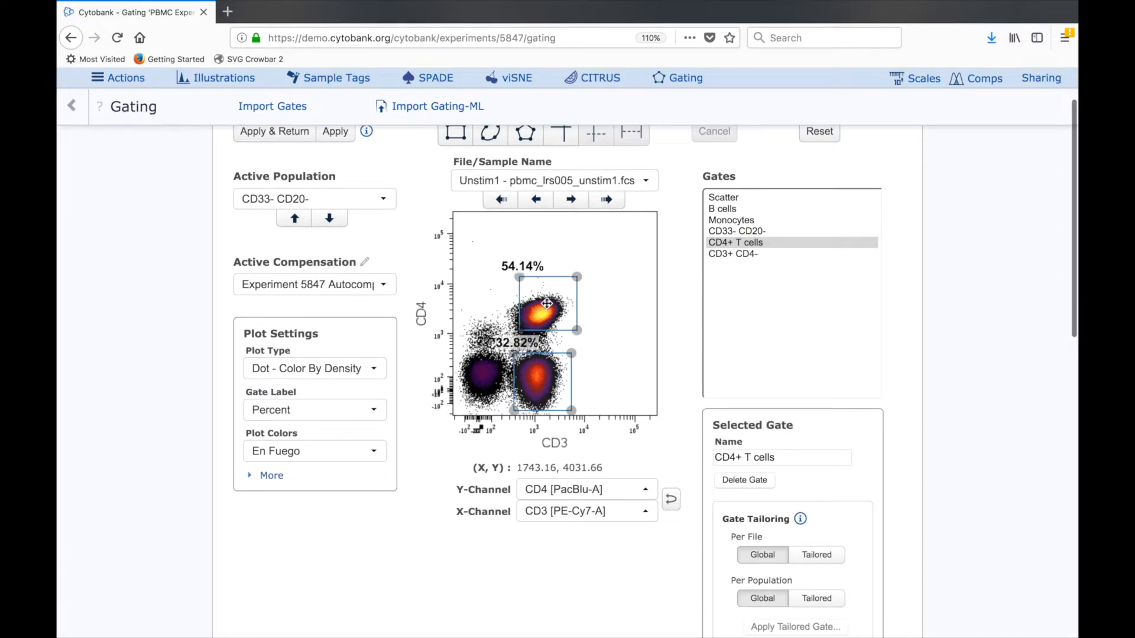
Step: Run Check Gates on CD4+ T cells, review its placement across all files, and close the resulting page
{"action": "scroll", "coordinate": [676, 351], "scroll_direction": "down", "scroll_amount": 3}
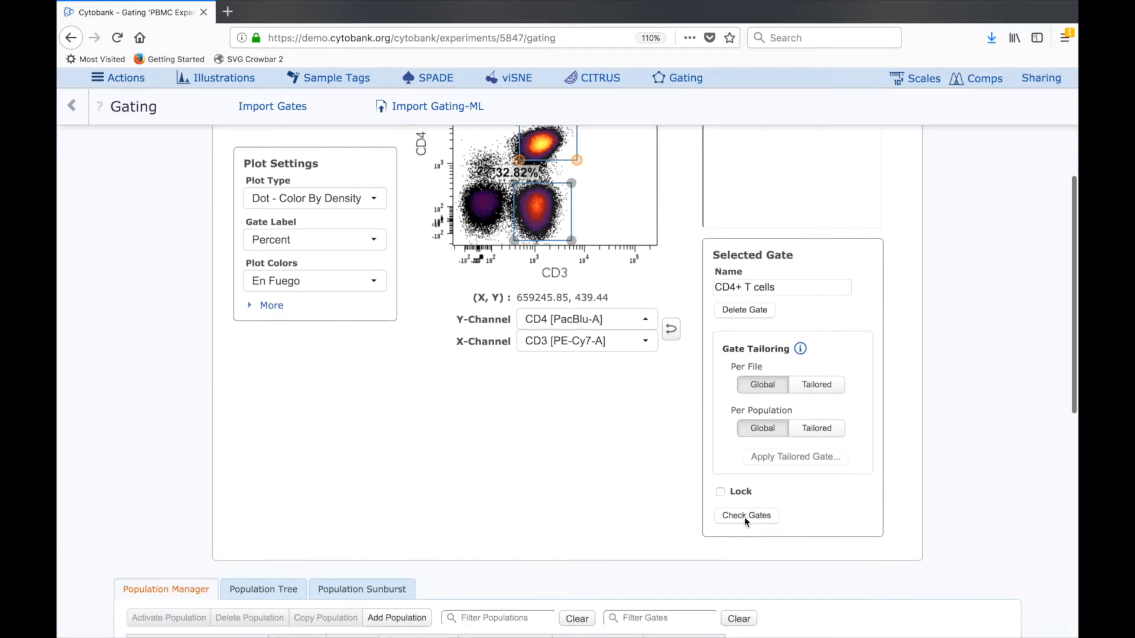
{"action": "left_click", "coordinate": [745, 516]}
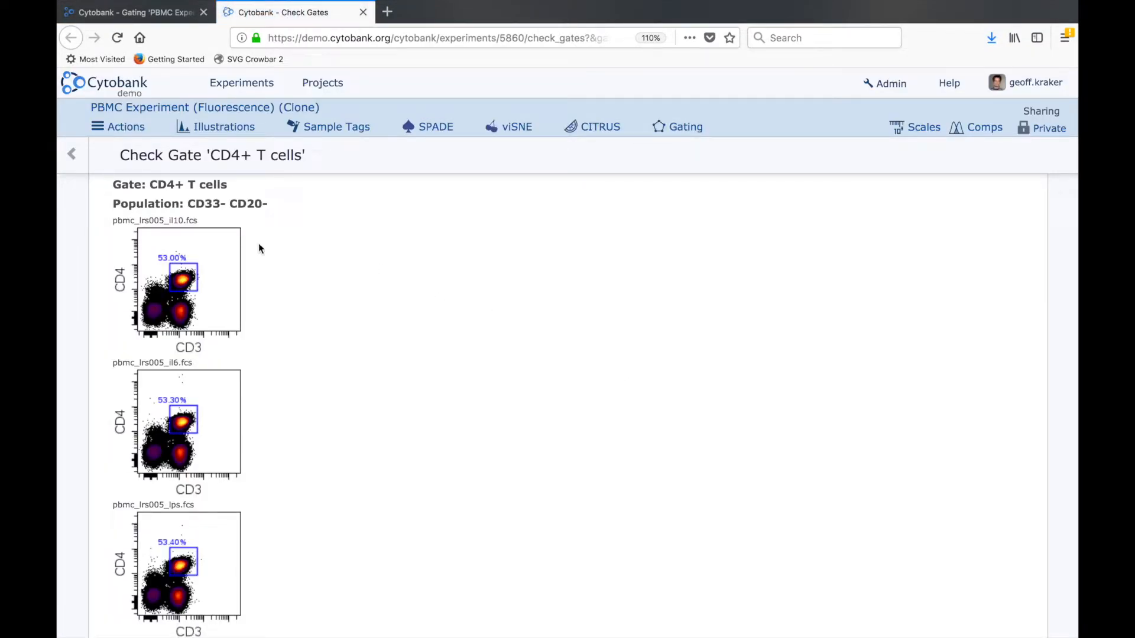
{"action": "scroll", "coordinate": [202, 295], "scroll_direction": "down", "scroll_amount": 1}
{"action": "scroll", "coordinate": [202, 294], "scroll_direction": "down", "scroll_amount": 8}
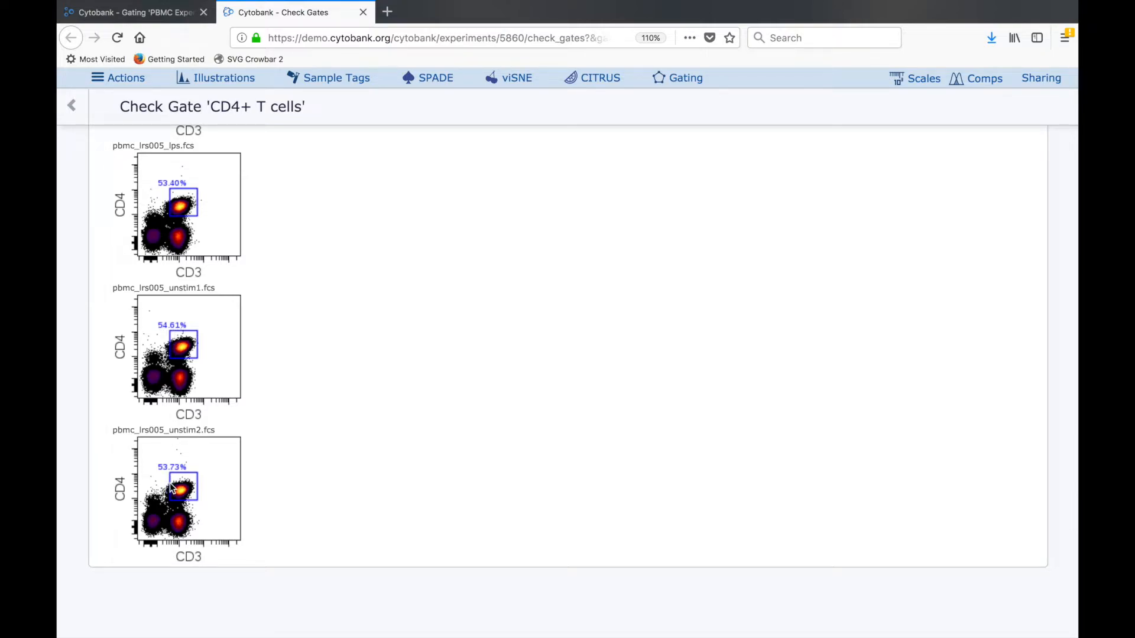
{"action": "scroll", "coordinate": [187, 410], "scroll_direction": "up", "scroll_amount": 8}
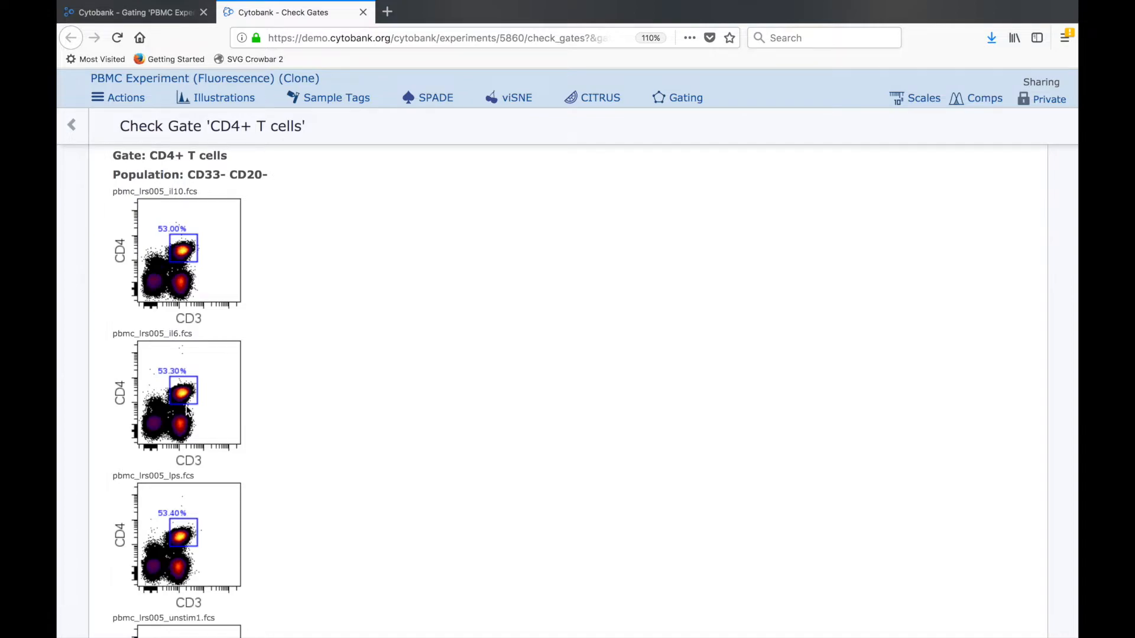
{"action": "key", "text": "ctrl+w"}
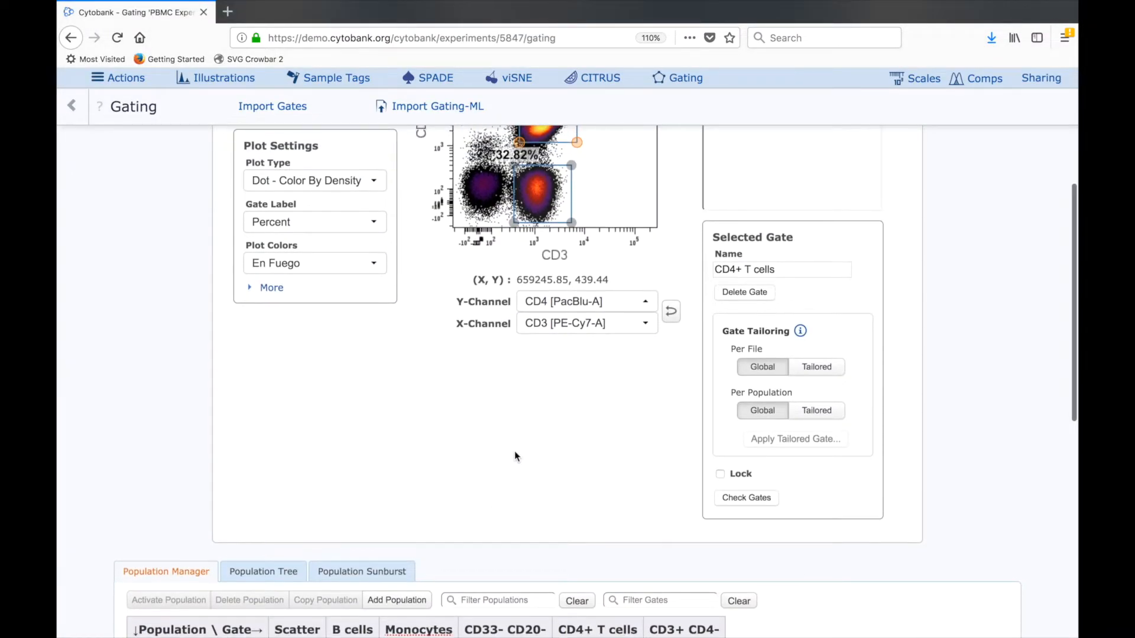
Step: Review the gates assigned to each population and examine the population tree for the Unstim1 file
{"action": "scroll", "coordinate": [515, 455], "scroll_direction": "down", "scroll_amount": 4}
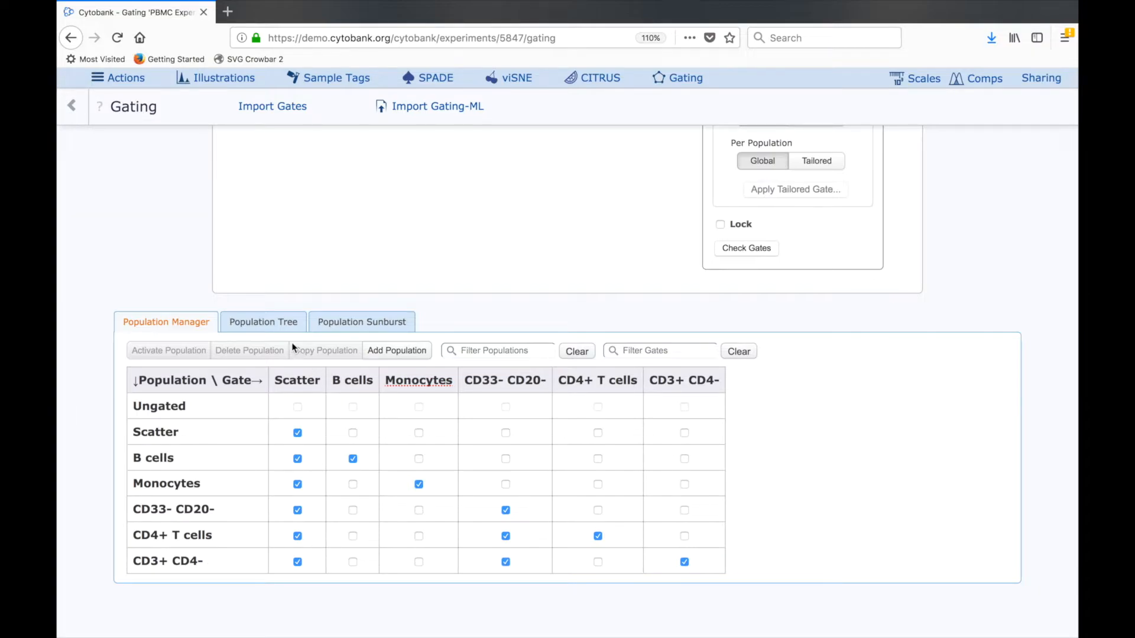
{"action": "left_click", "coordinate": [283, 326]}
{"action": "left_click", "coordinate": [520, 363]}
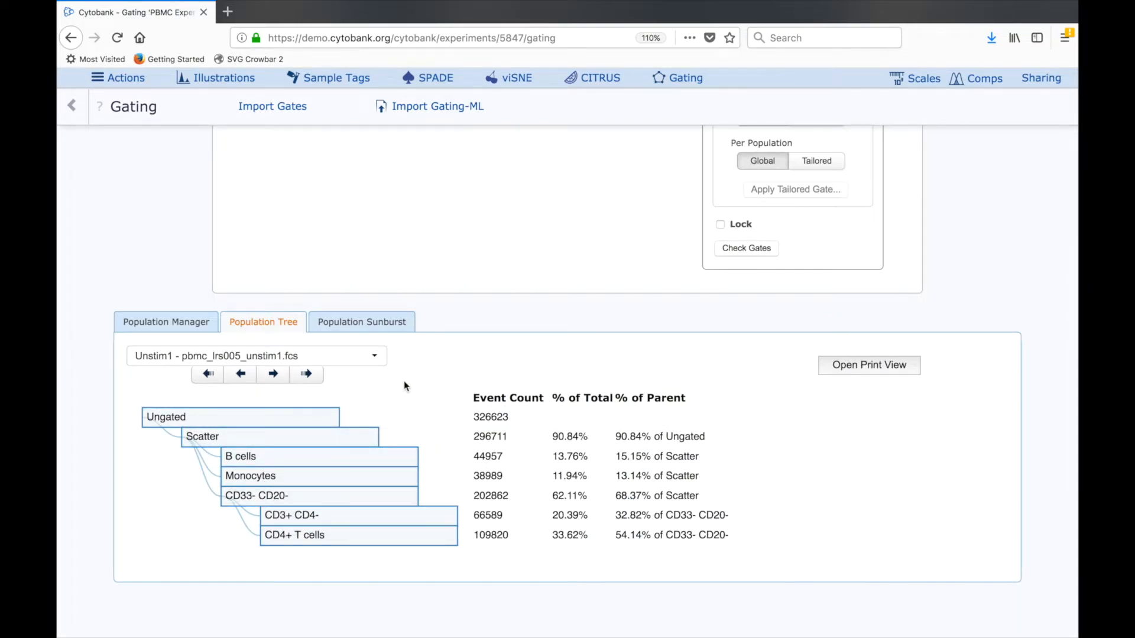
Step: Examine the population sunburst for the Unstim1 file, inspecting event counts and percentages of its Ungated, Scatter and T cell segments
{"action": "left_click", "coordinate": [379, 322]}
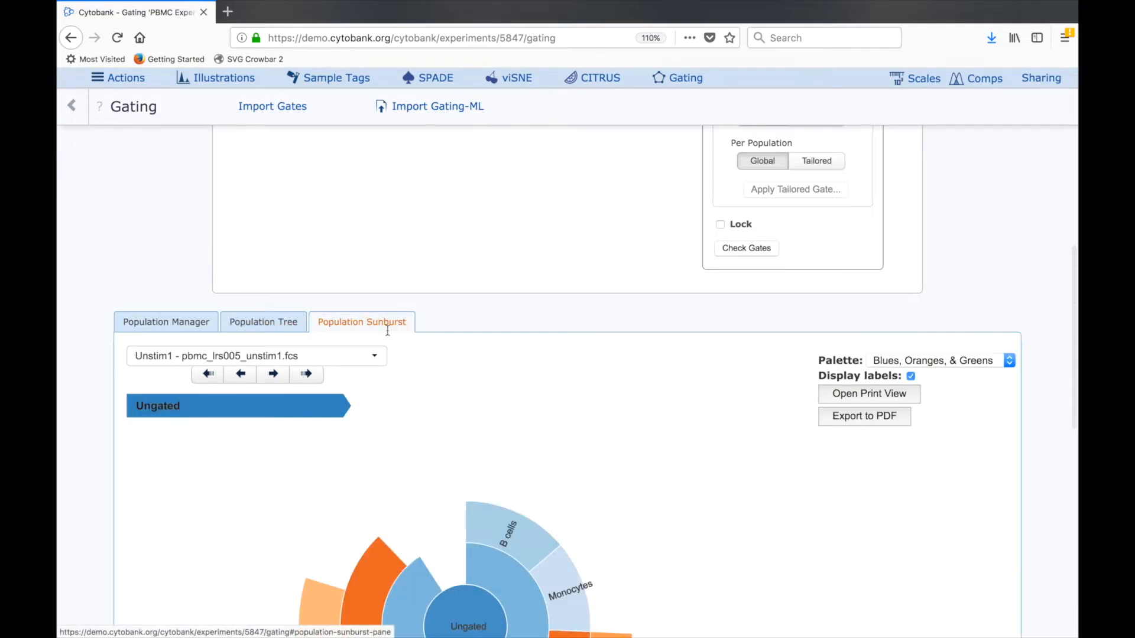
{"action": "scroll", "coordinate": [536, 445], "scroll_direction": "down", "scroll_amount": 5}
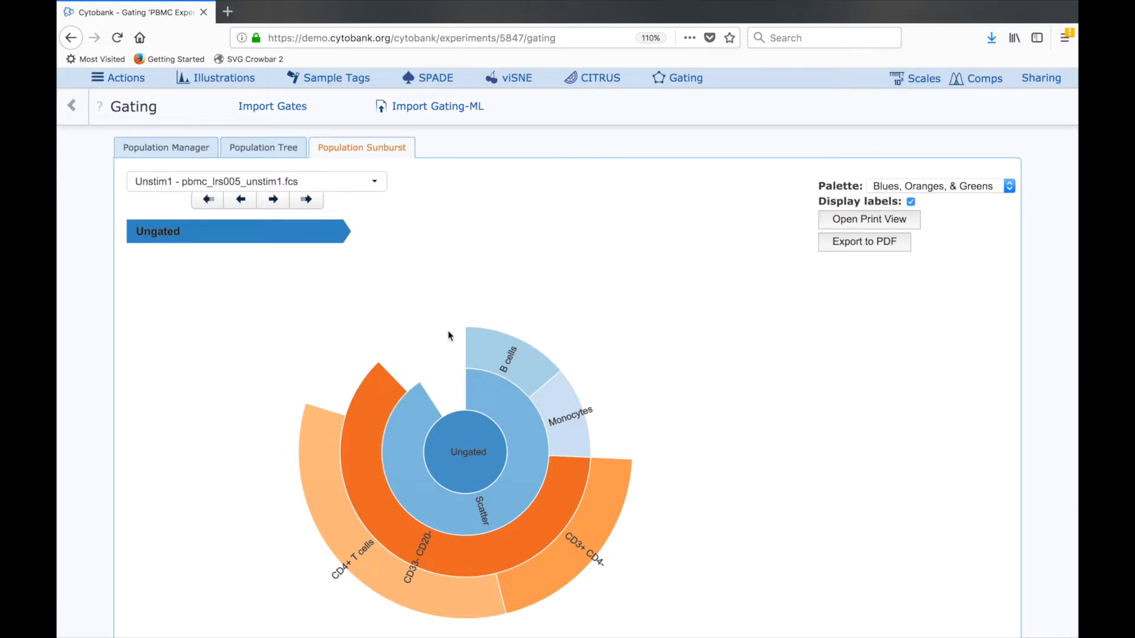
{"action": "mouse_move", "coordinate": [460, 437]}
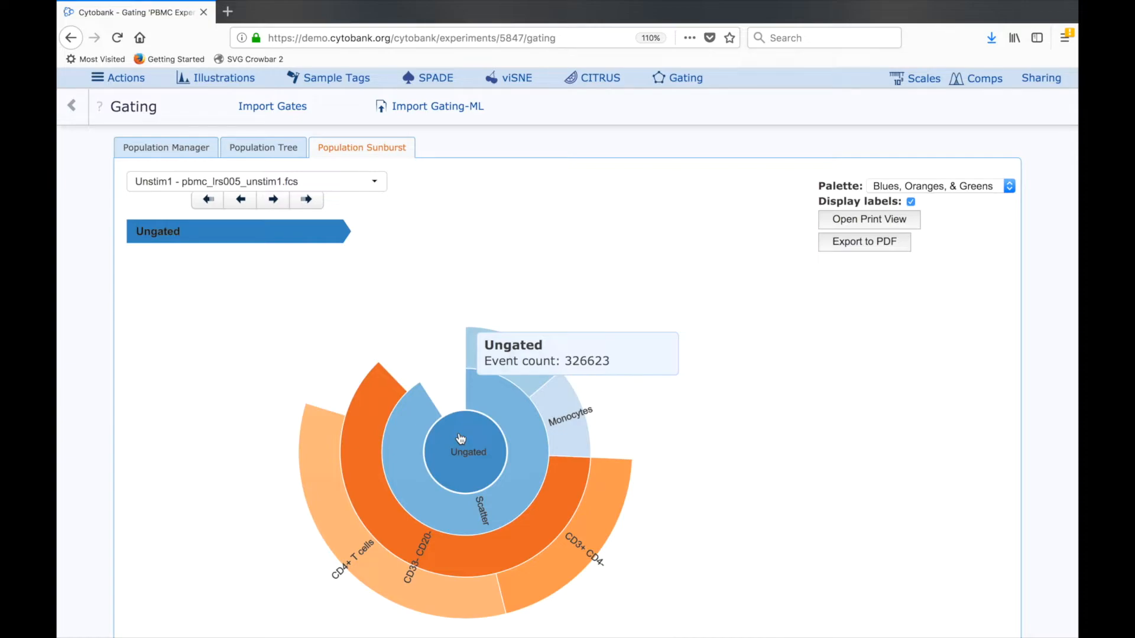
{"action": "mouse_move", "coordinate": [492, 413]}
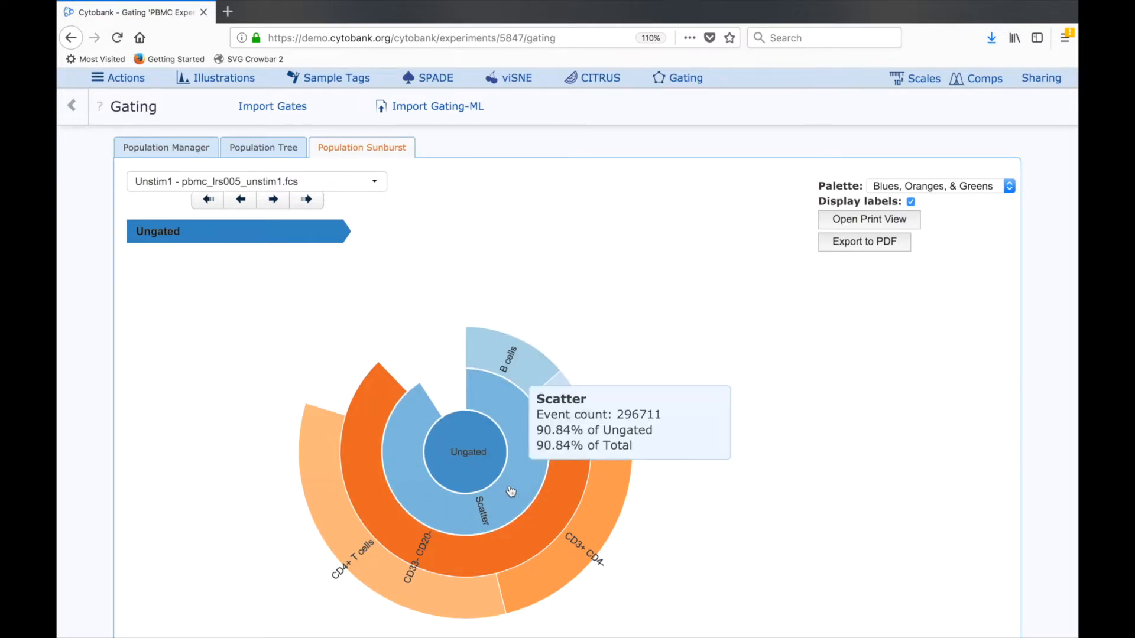
{"action": "mouse_move", "coordinate": [581, 570]}
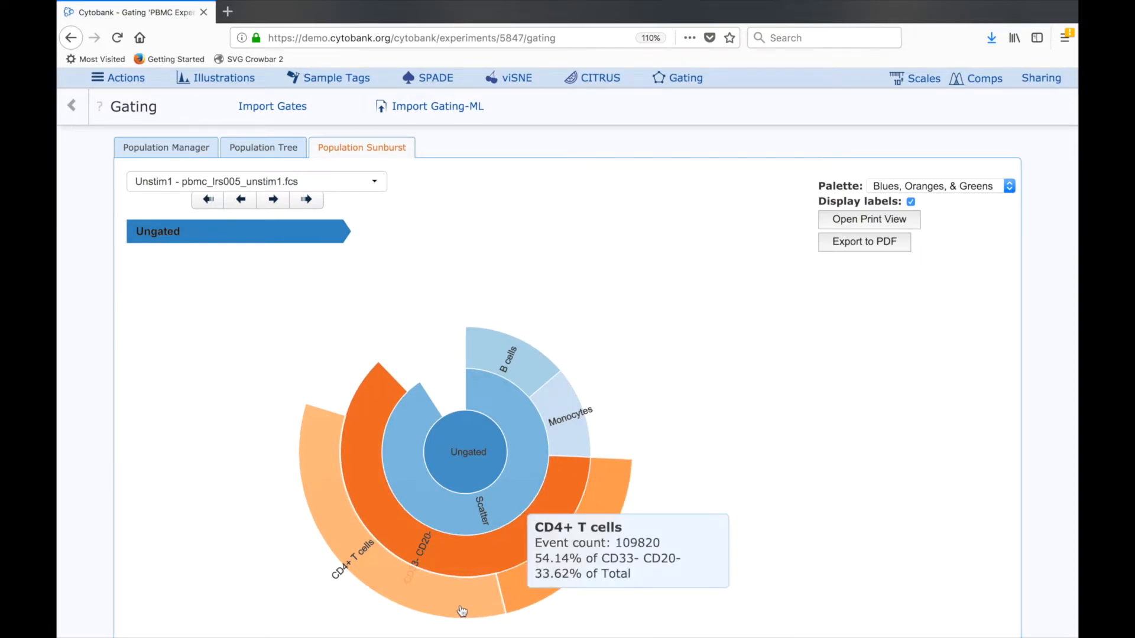
Step: Drill down the population sunburst into Scatter and CD33- CD20-, and return to the full Ungated view
{"action": "left_click", "coordinate": [526, 467]}
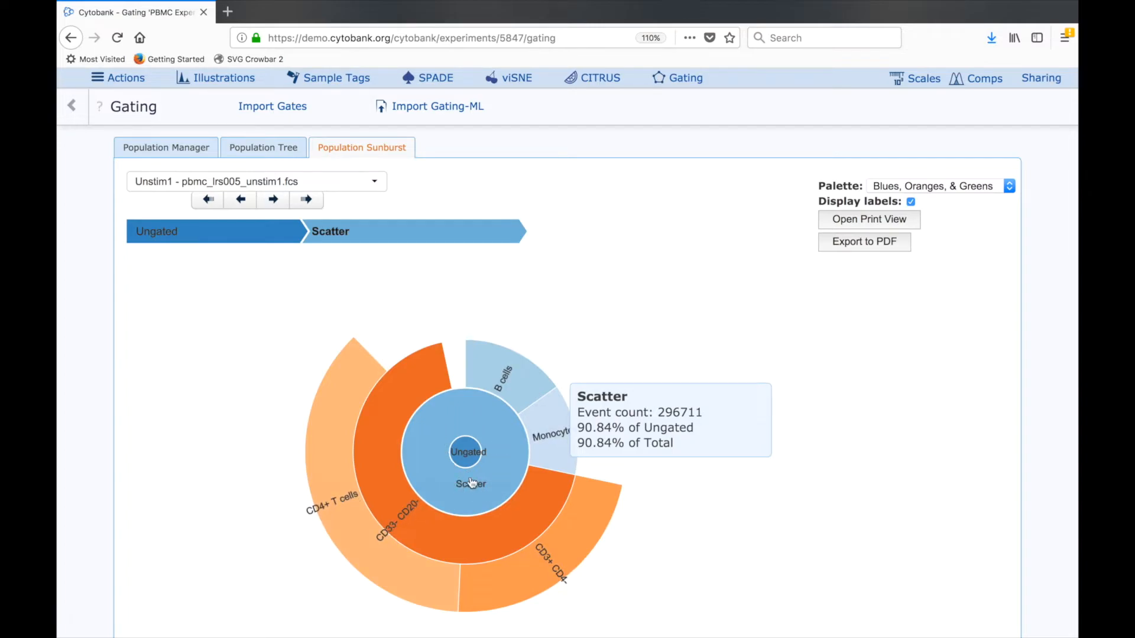
{"action": "left_click", "coordinate": [524, 511]}
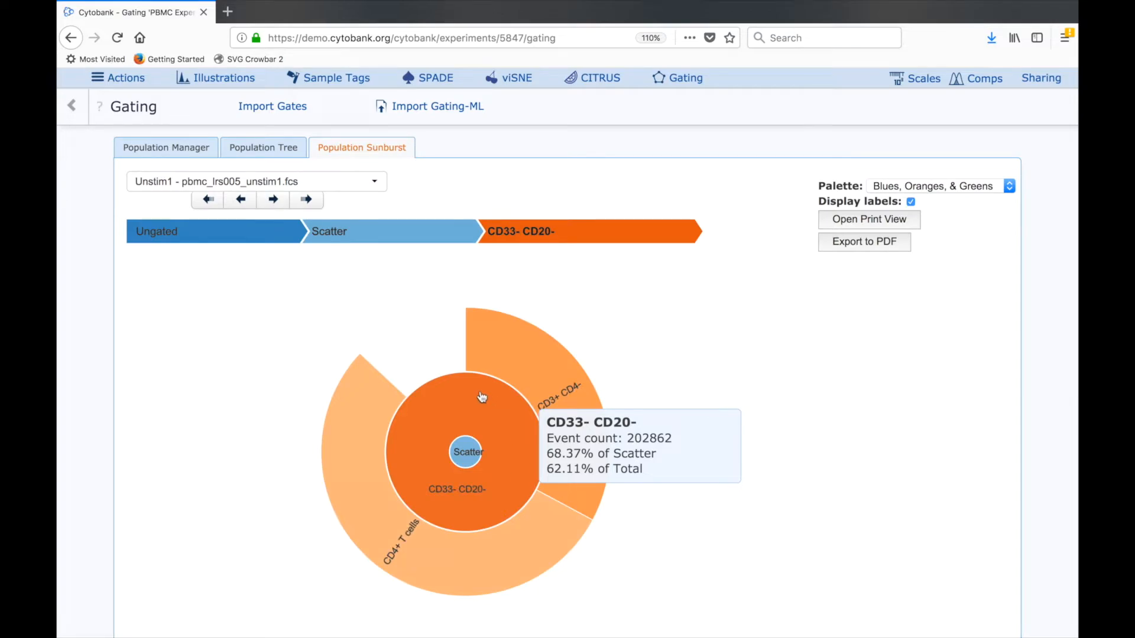
{"action": "left_click", "coordinate": [485, 444]}
{"action": "left_click", "coordinate": [470, 451]}
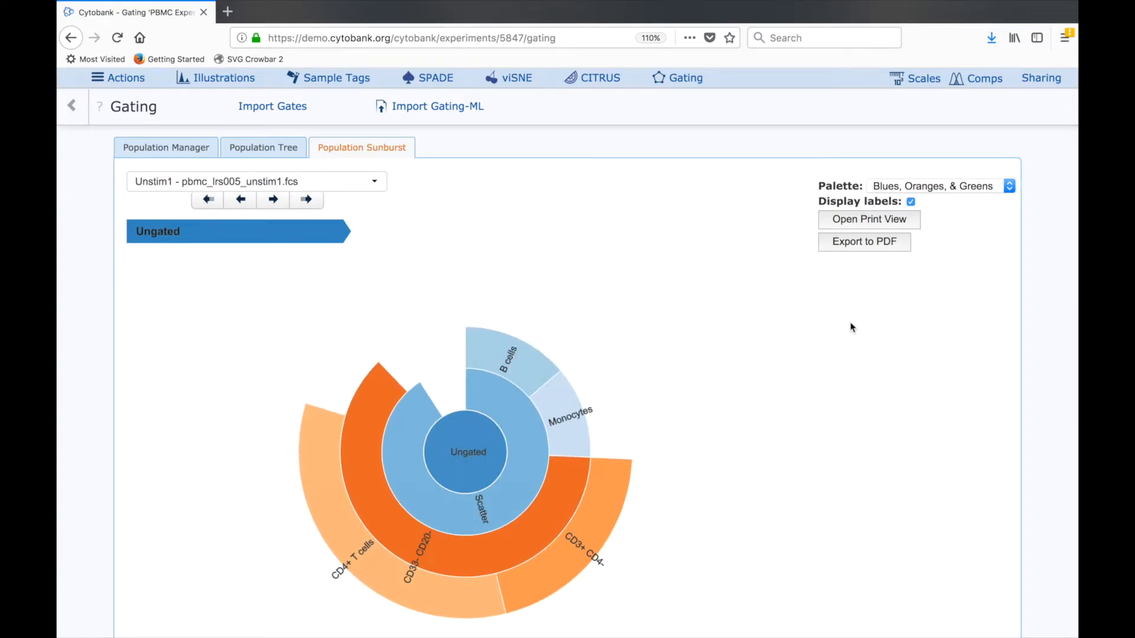
{"action": "left_click", "coordinate": [331, 181]}
{"action": "left_click", "coordinate": [648, 244]}
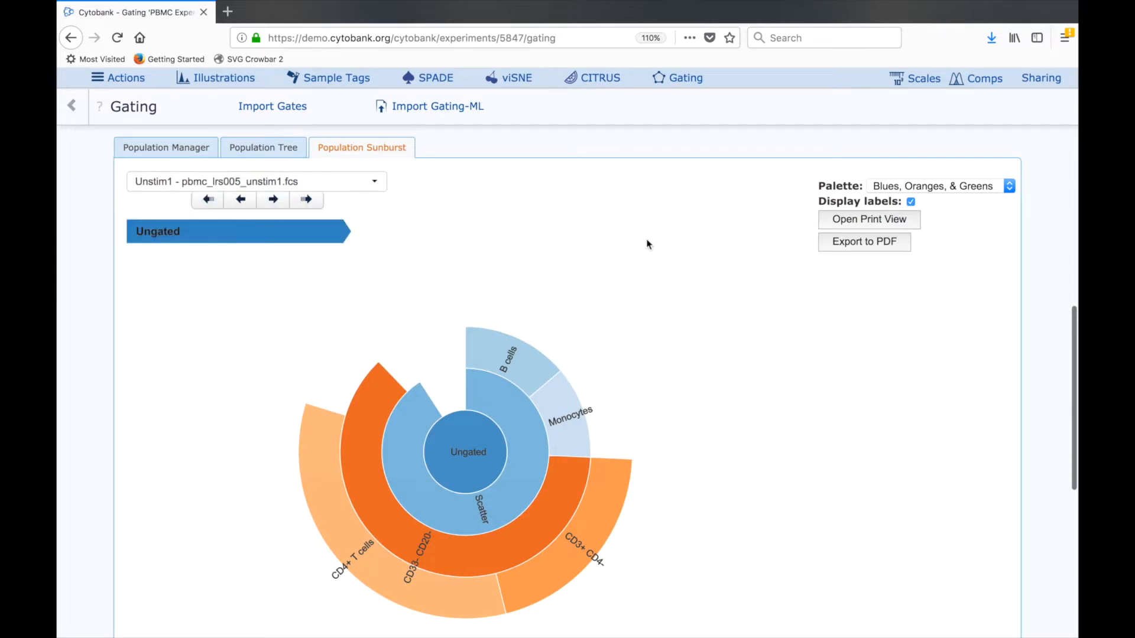
{"action": "left_click", "coordinate": [932, 190]}
{"action": "left_click", "coordinate": [795, 359]}
{"action": "left_click", "coordinate": [749, 318]}
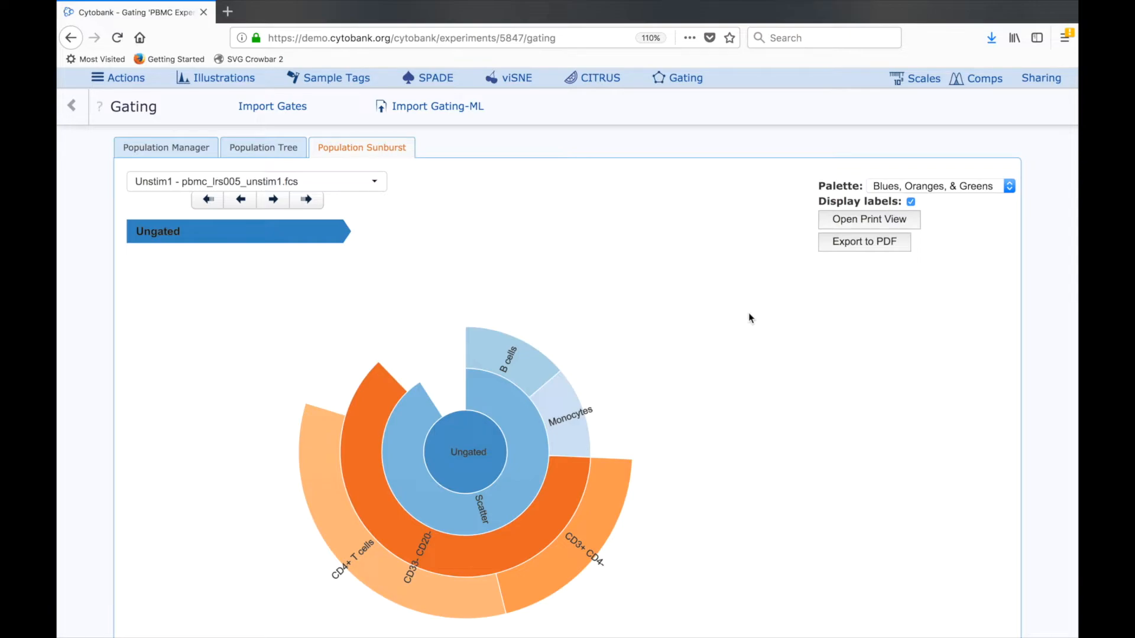
Step: Apply the gating changes and return to the working illustration, looking over its figure dimensions and plots
{"action": "scroll", "coordinate": [748, 314], "scroll_direction": "up", "scroll_amount": 15}
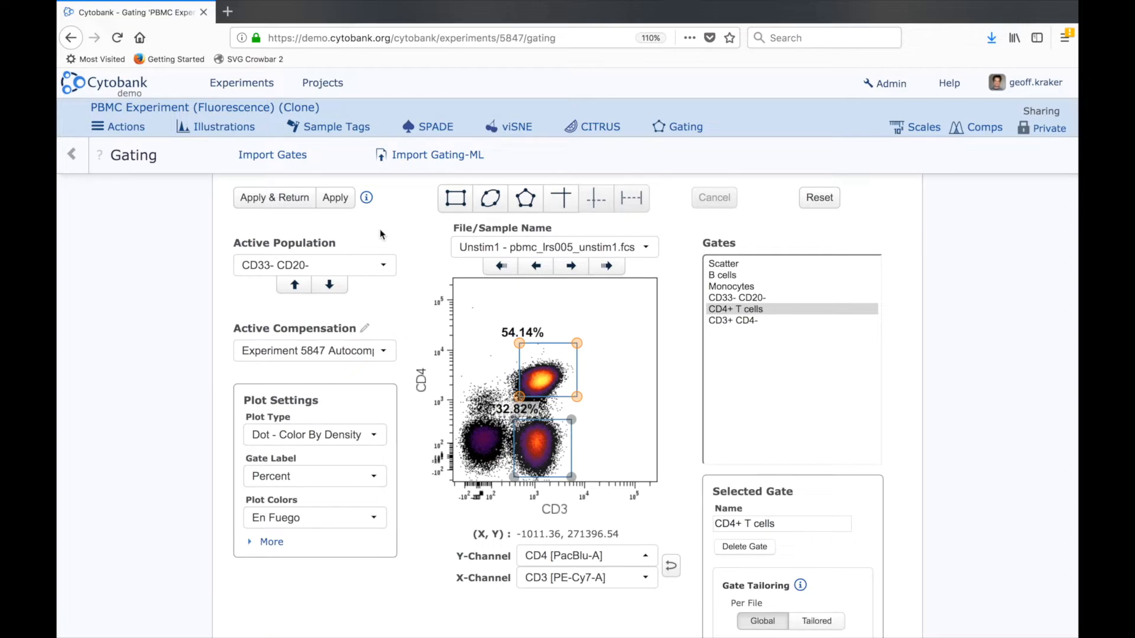
{"action": "left_click", "coordinate": [273, 199]}
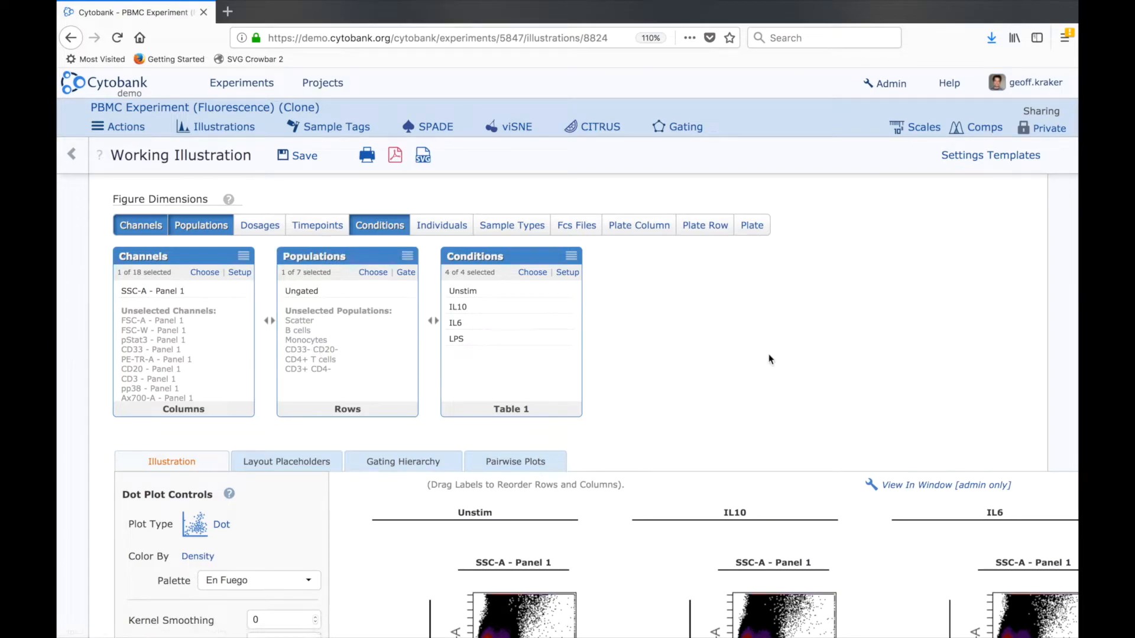
{"action": "scroll", "coordinate": [784, 355], "scroll_direction": "down", "scroll_amount": 4}
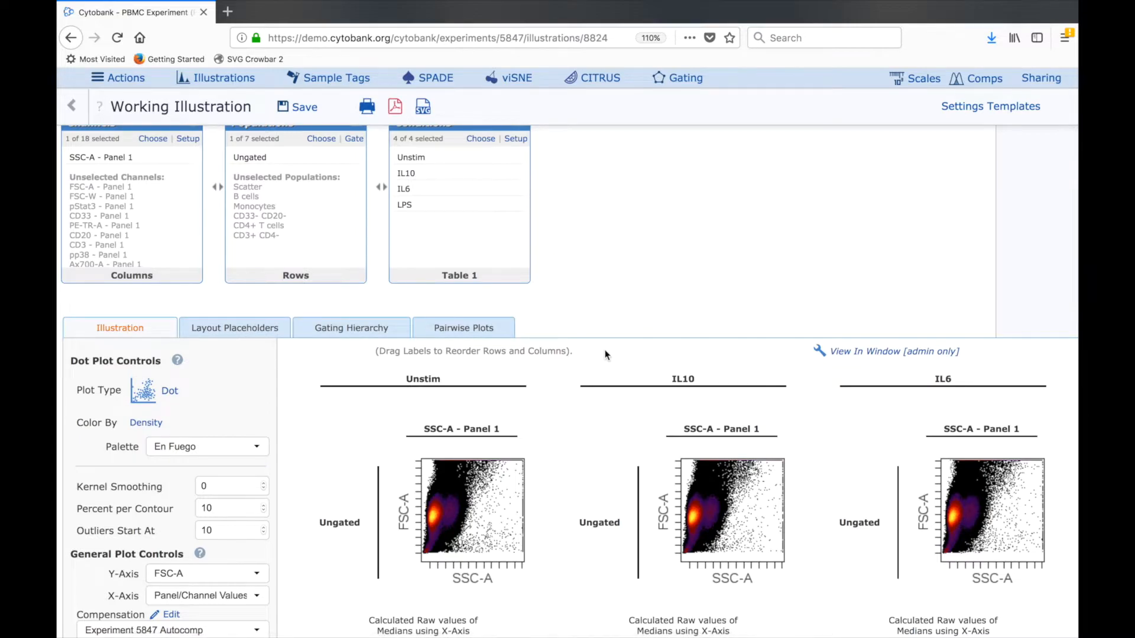
{"action": "scroll", "coordinate": [605, 354], "scroll_direction": "up", "scroll_amount": 1}
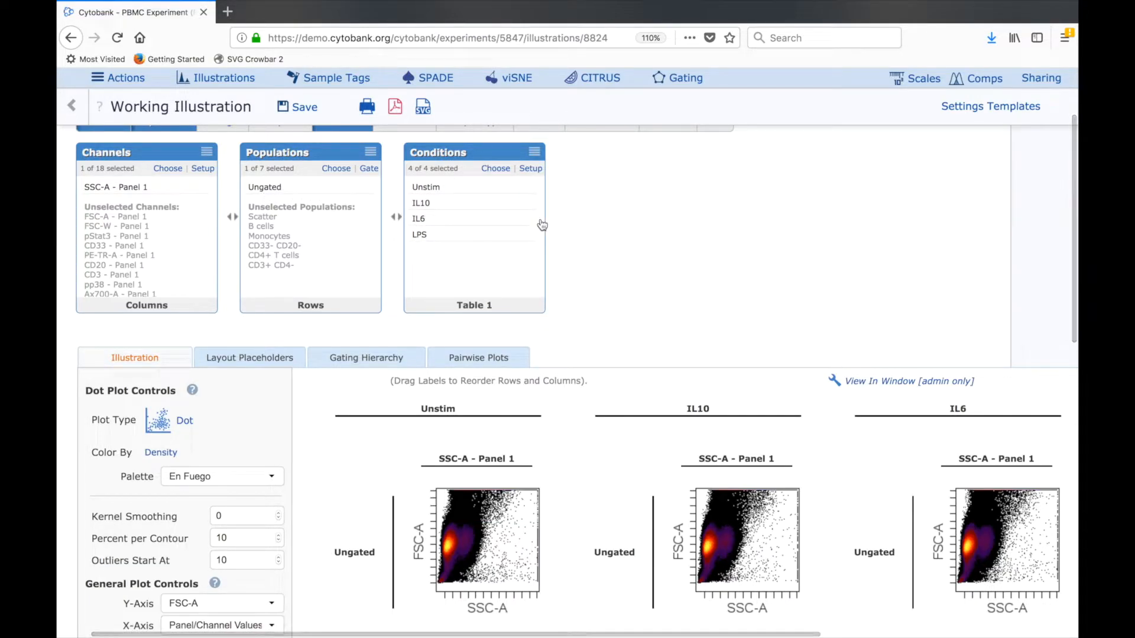
{"action": "scroll", "coordinate": [542, 224], "scroll_direction": "up", "scroll_amount": 1}
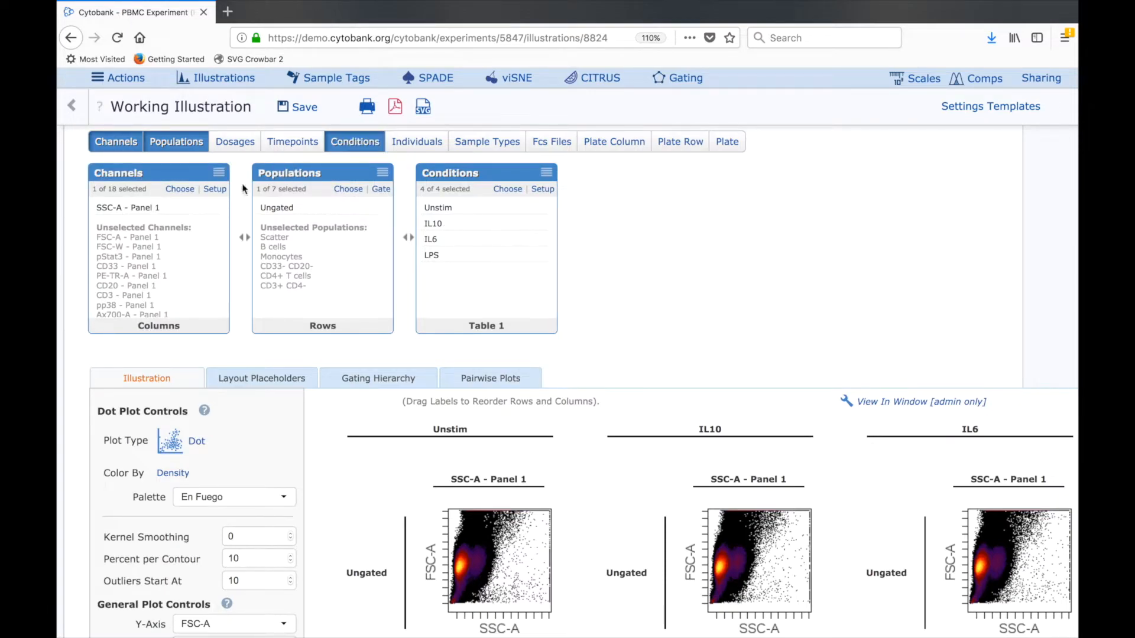
Step: Set the illustration's channels to pStat3 and pp38, deselecting SSC-A
{"action": "left_click", "coordinate": [181, 189]}
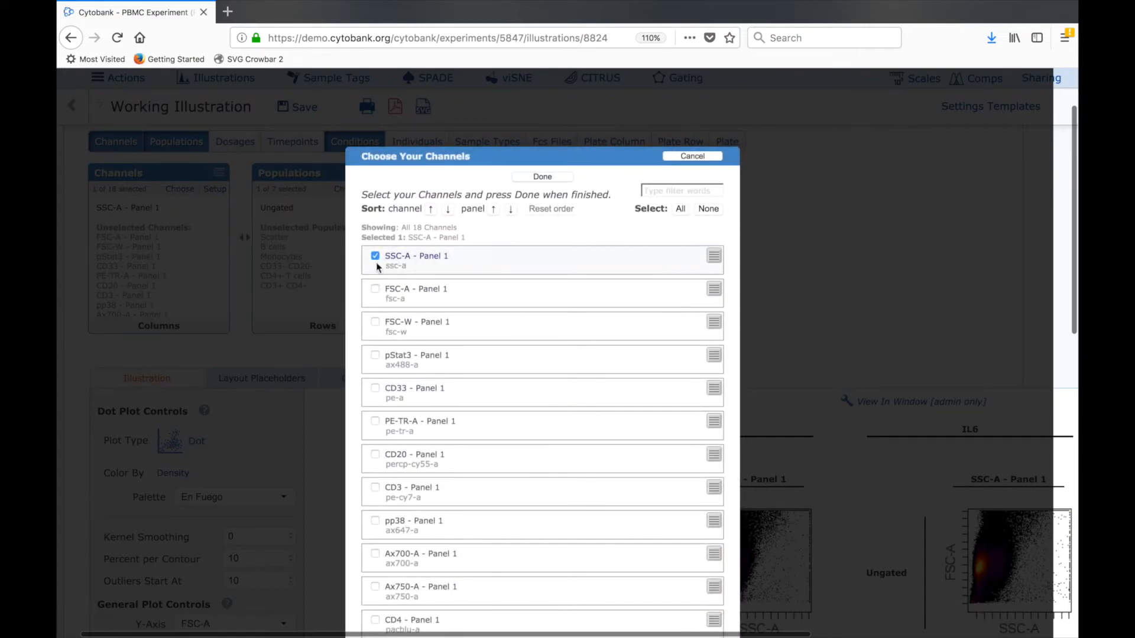
{"action": "left_click", "coordinate": [375, 256]}
{"action": "scroll", "coordinate": [376, 262], "scroll_direction": "down", "scroll_amount": 1}
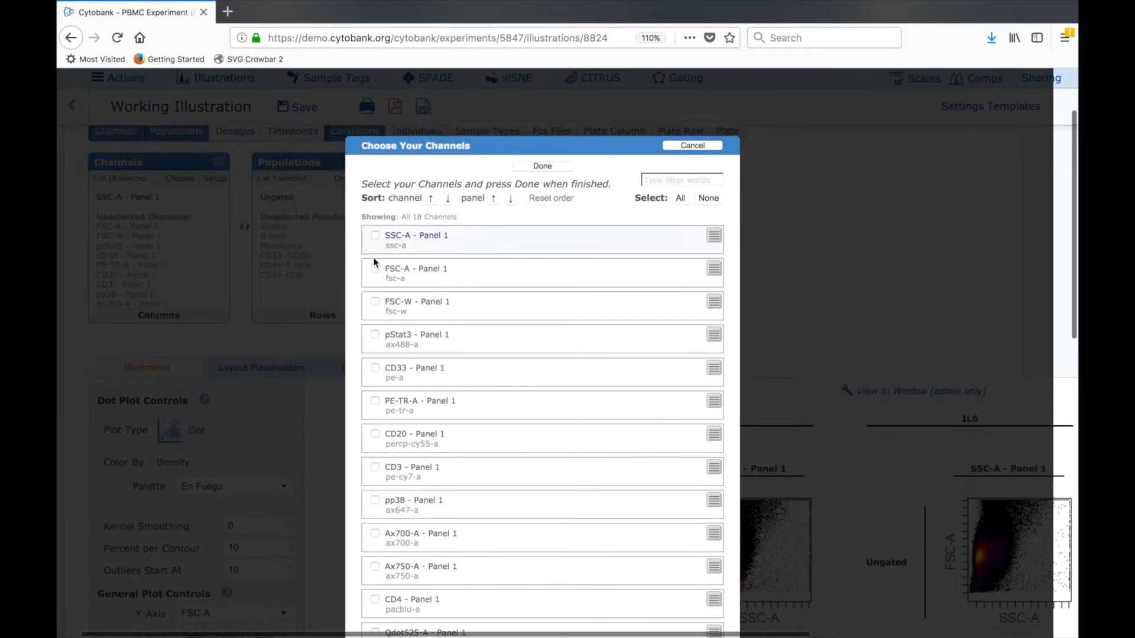
{"action": "left_click", "coordinate": [375, 488]}
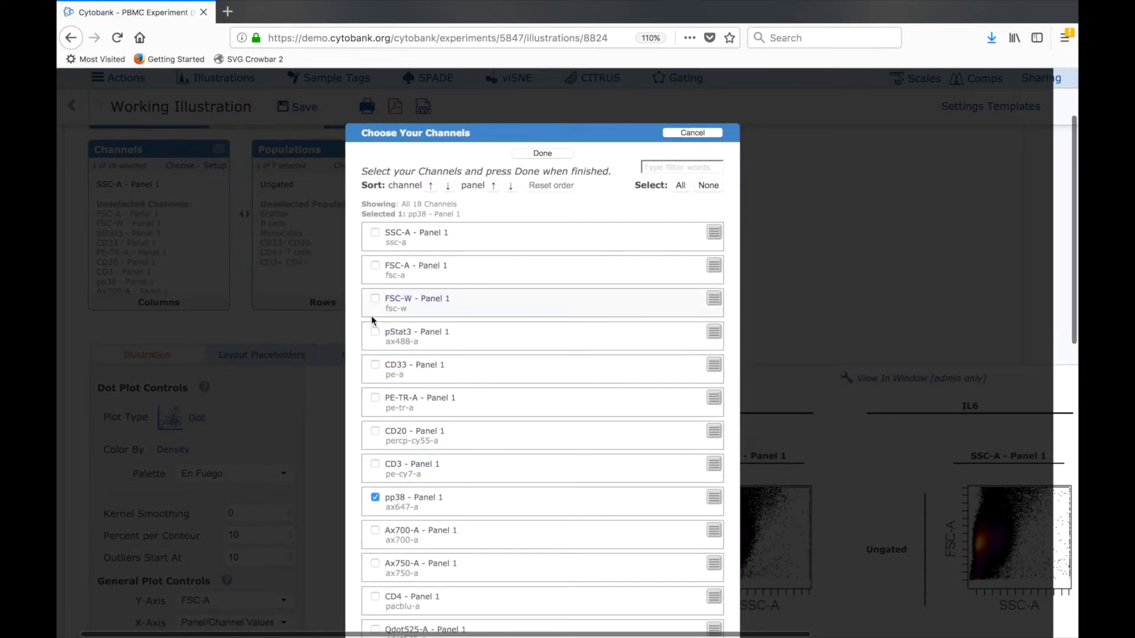
{"action": "left_click", "coordinate": [375, 332]}
{"action": "left_click", "coordinate": [531, 154]}
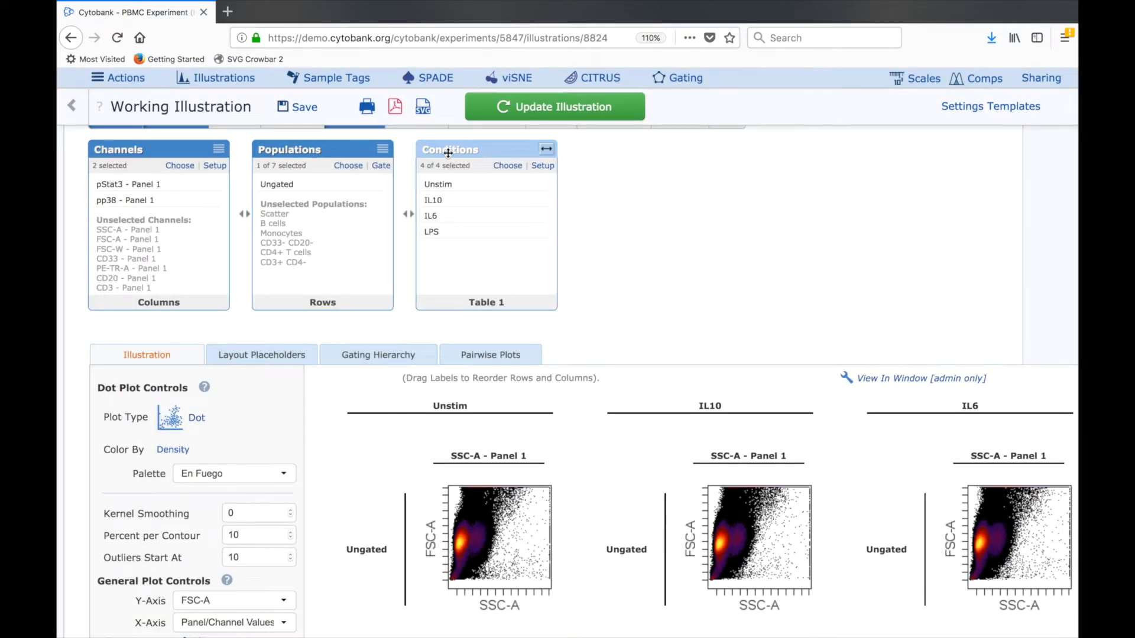
Step: Select the B cells, Monocytes, CD4+ T cells and CD3+ CD4- populations instead of Ungated, and update the illustration
{"action": "left_click", "coordinate": [348, 167]}
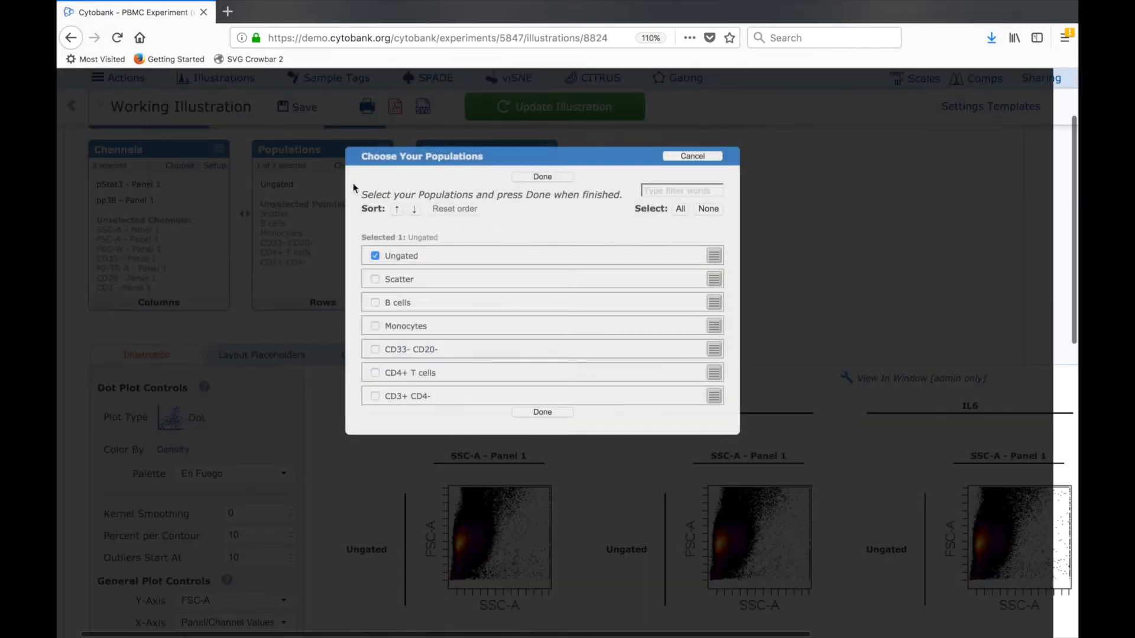
{"action": "left_click", "coordinate": [374, 247]}
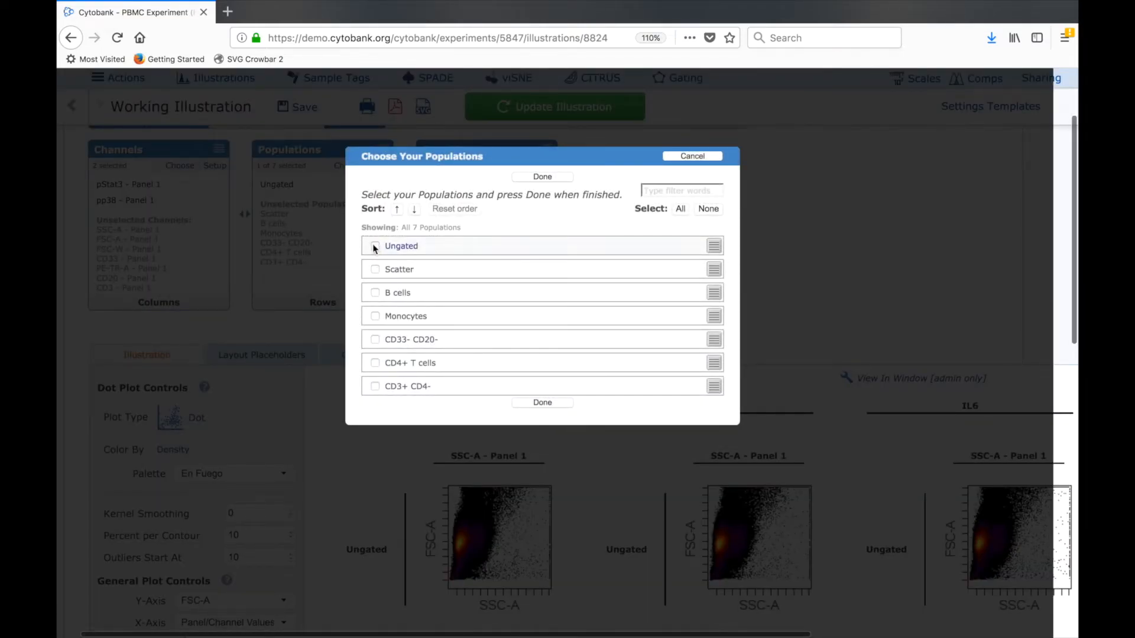
{"action": "left_click", "coordinate": [376, 385]}
{"action": "left_click", "coordinate": [374, 373]}
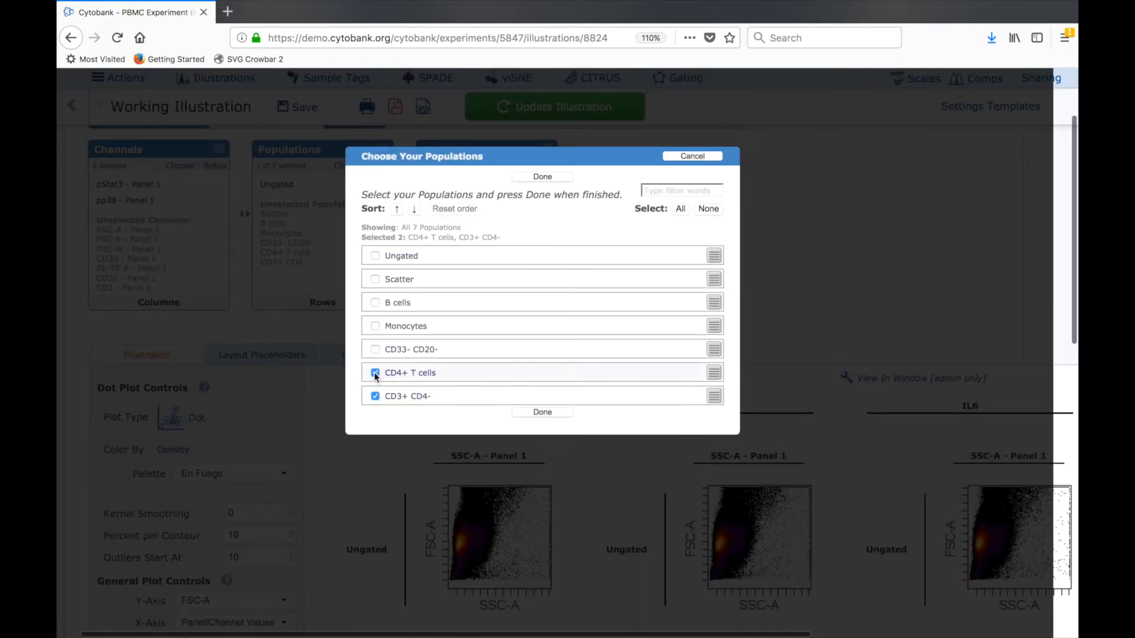
{"action": "left_click", "coordinate": [373, 325]}
{"action": "left_click", "coordinate": [374, 303]}
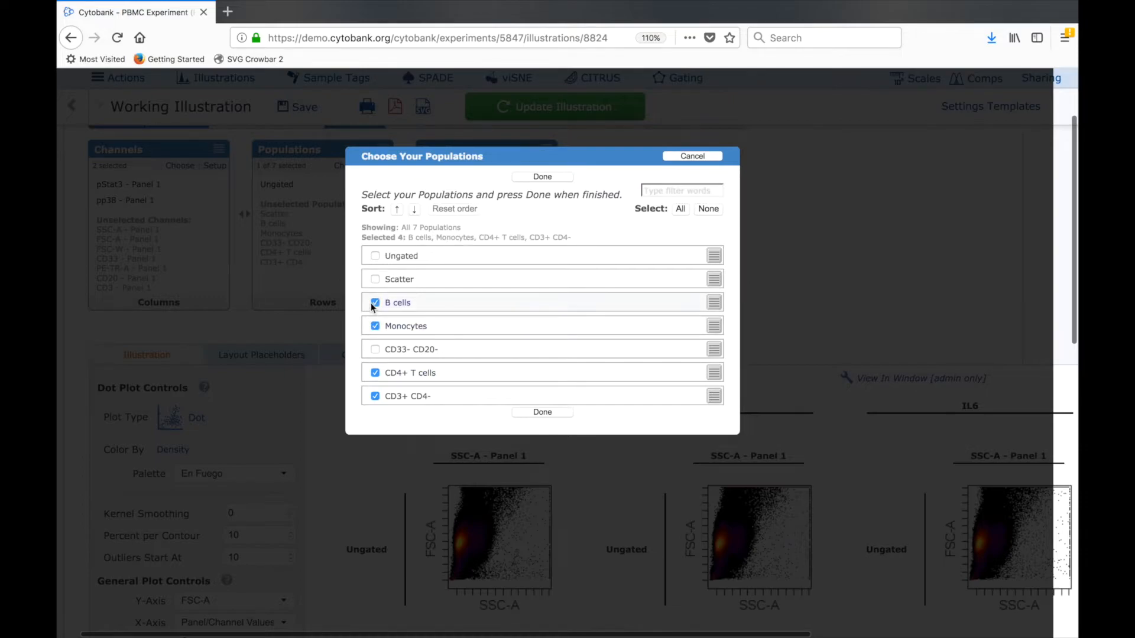
{"action": "left_click", "coordinate": [526, 176]}
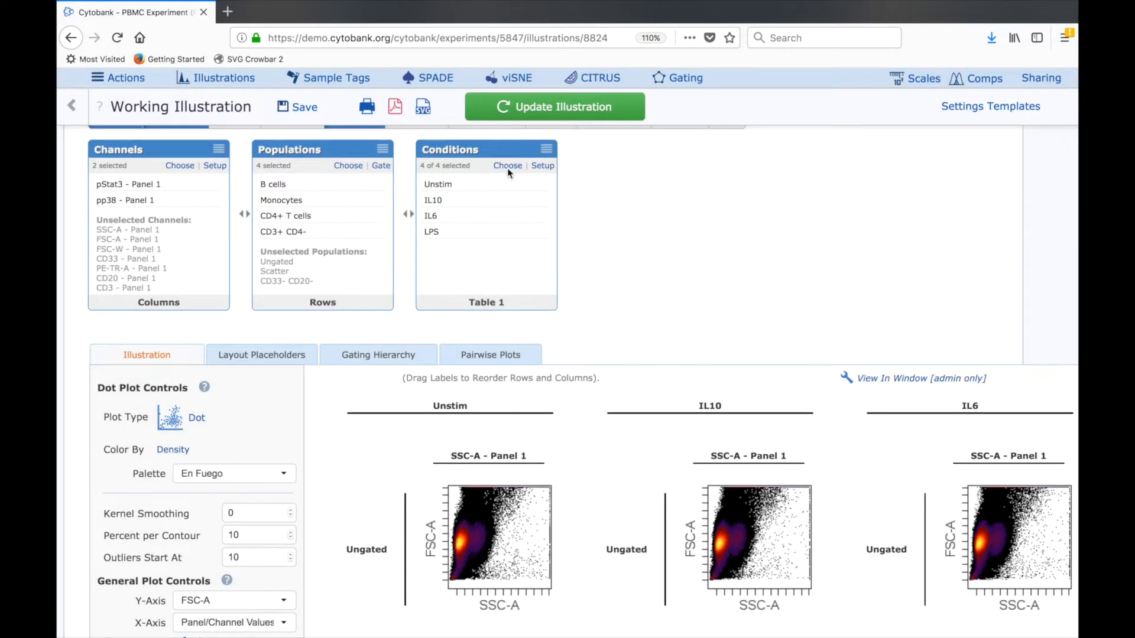
{"action": "left_click", "coordinate": [562, 105]}
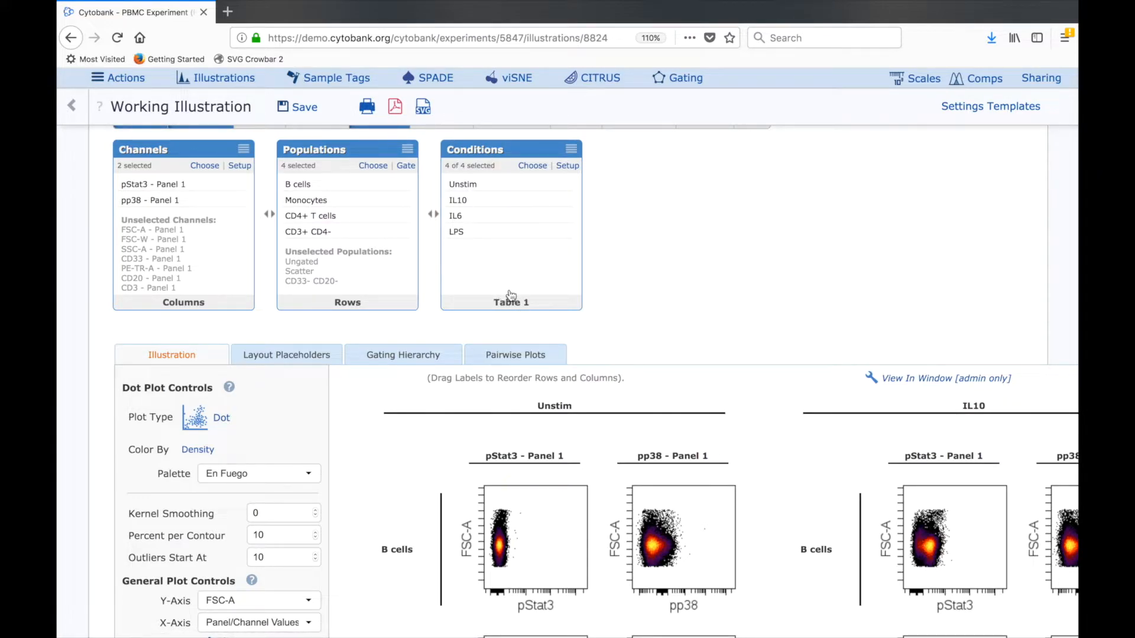
Step: Examine the pStat3 and pp38 dot plots of each population across the Unstim, IL10, IL6 and LPS conditions
{"action": "scroll", "coordinate": [694, 377], "scroll_direction": "down", "scroll_amount": 5}
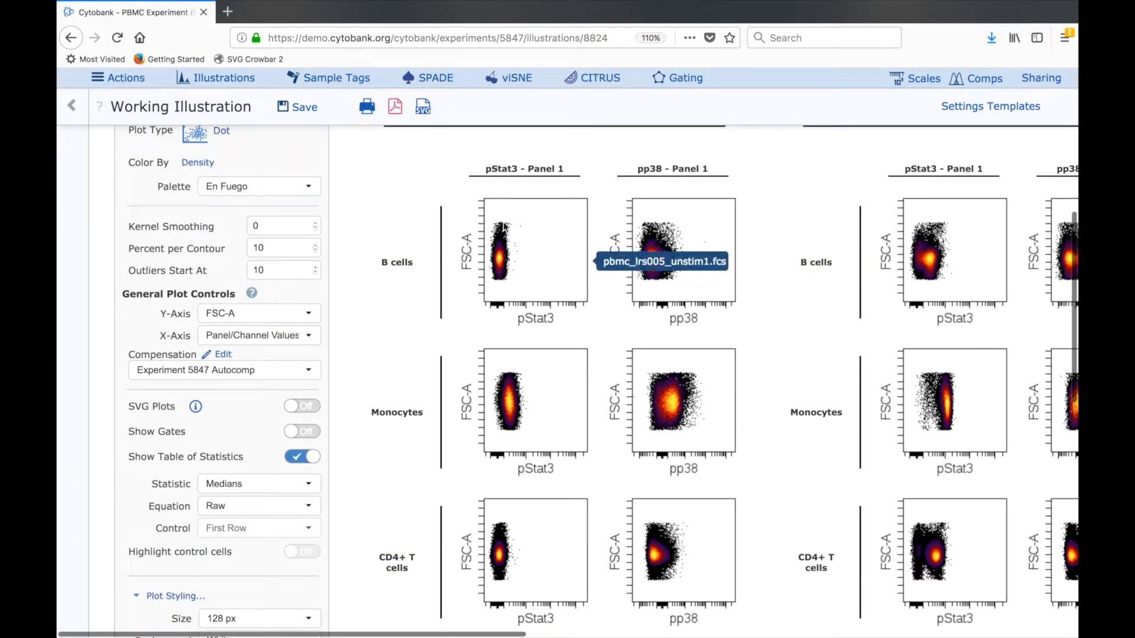
{"action": "scroll", "coordinate": [527, 166], "scroll_direction": "up", "scroll_amount": 1}
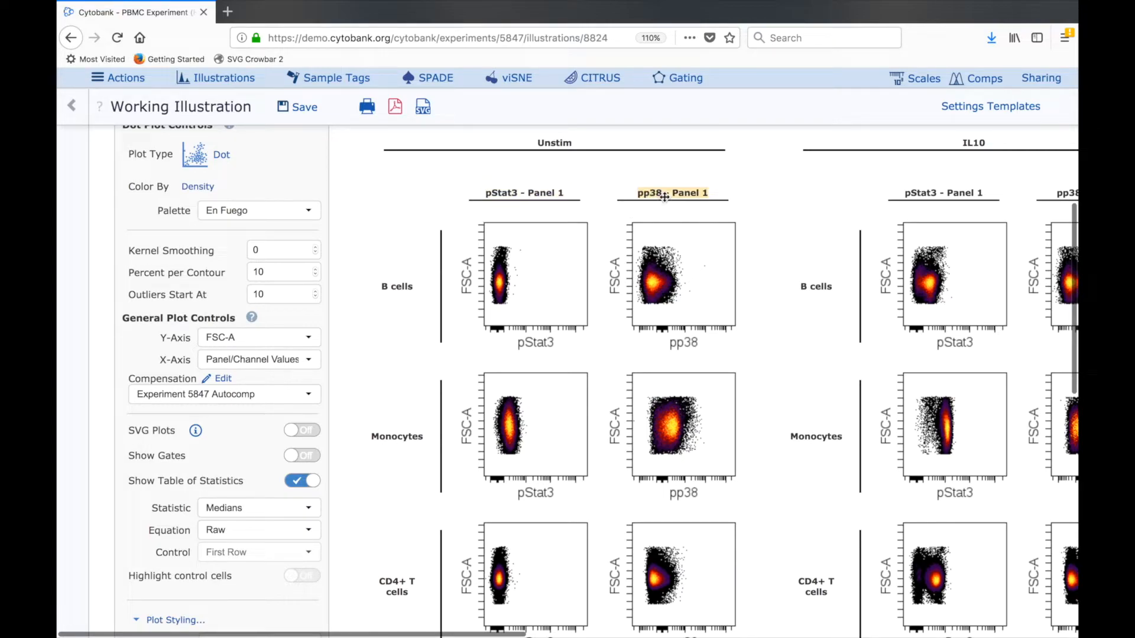
{"action": "scroll", "coordinate": [651, 226], "scroll_direction": "right", "scroll_amount": 5}
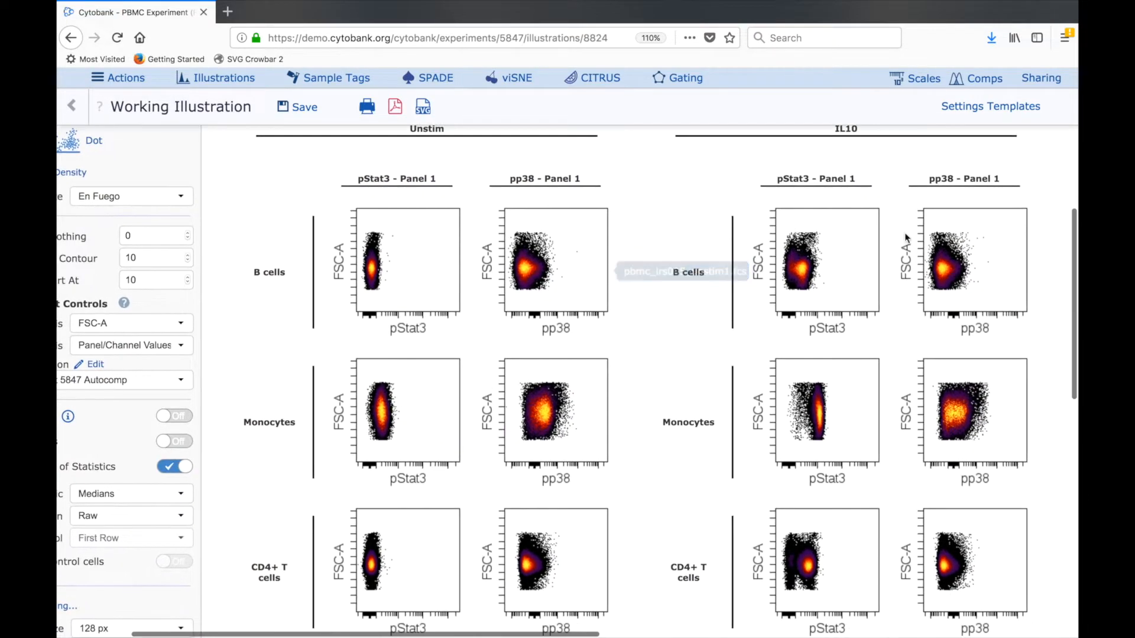
{"action": "scroll", "coordinate": [863, 319], "scroll_direction": "right", "scroll_amount": 15}
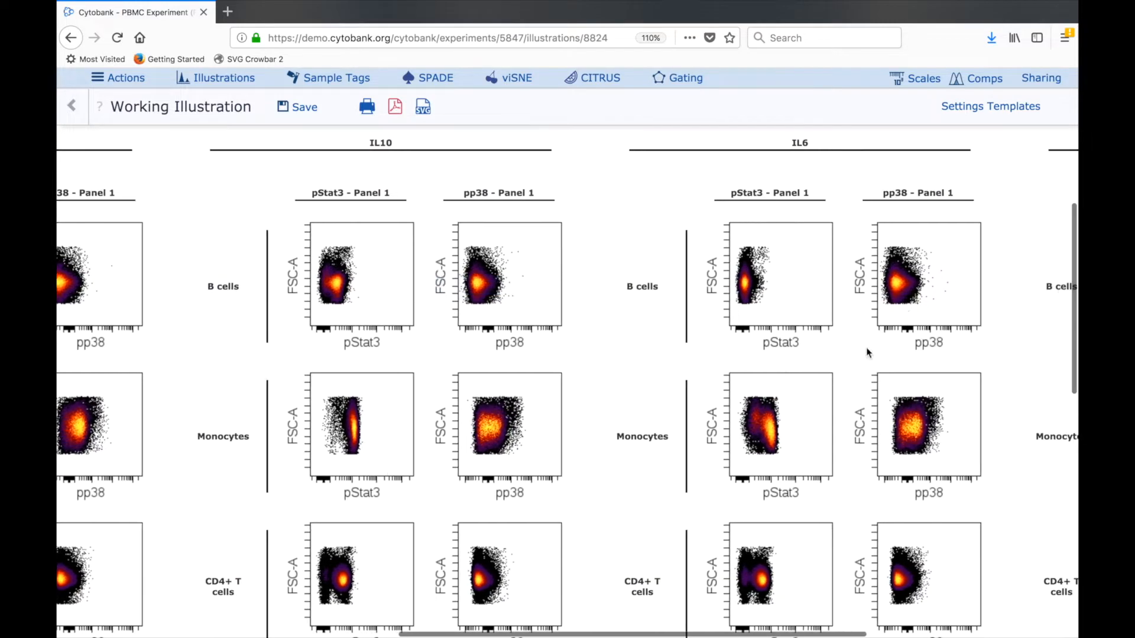
{"action": "scroll", "coordinate": [846, 363], "scroll_direction": "right", "scroll_amount": 8}
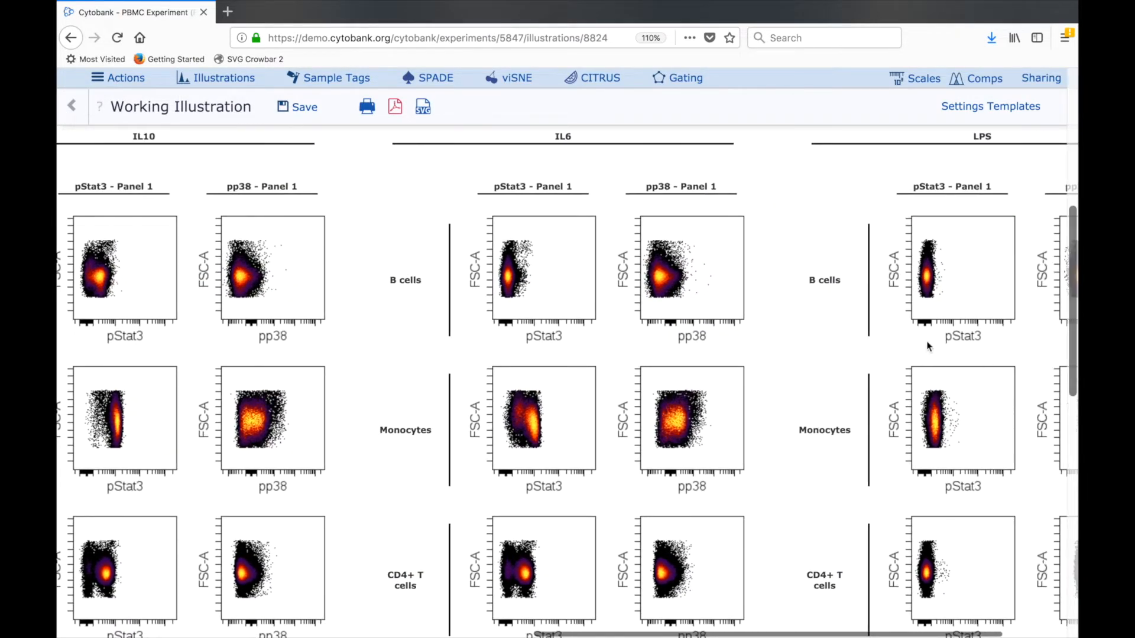
{"action": "scroll", "coordinate": [928, 347], "scroll_direction": "right", "scroll_amount": 3}
{"action": "scroll", "coordinate": [928, 347], "scroll_direction": "left", "scroll_amount": 20}
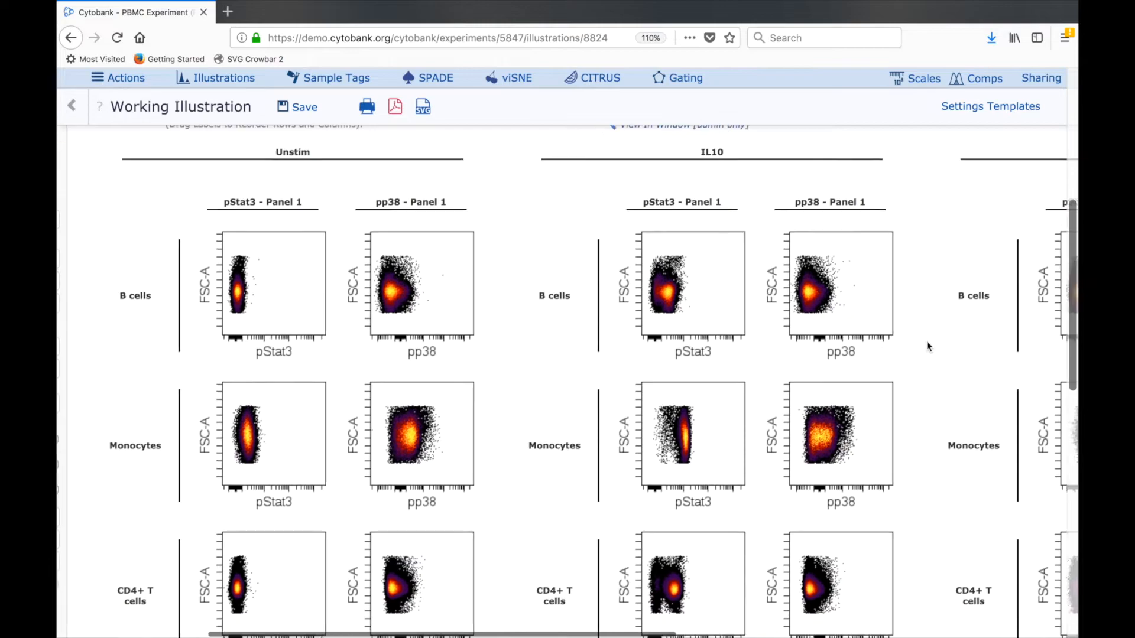
{"action": "scroll", "coordinate": [927, 346], "scroll_direction": "left", "scroll_amount": 4}
{"action": "scroll", "coordinate": [927, 347], "scroll_direction": "up", "scroll_amount": 2}
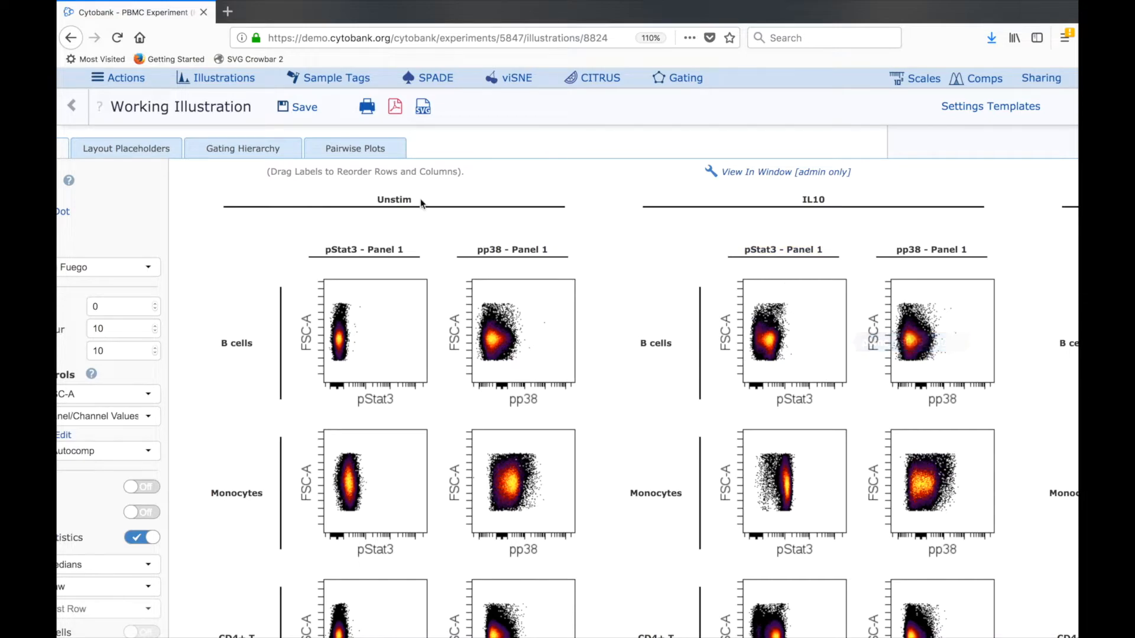
Step: Swap the Conditions and Populations dimensions so conditions form the rows and populations form the tables, and update the illustration
{"action": "scroll", "coordinate": [421, 204], "scroll_direction": "up", "scroll_amount": 3}
{"action": "scroll", "coordinate": [422, 203], "scroll_direction": "left", "scroll_amount": 3}
{"action": "scroll", "coordinate": [422, 204], "scroll_direction": "up", "scroll_amount": 2}
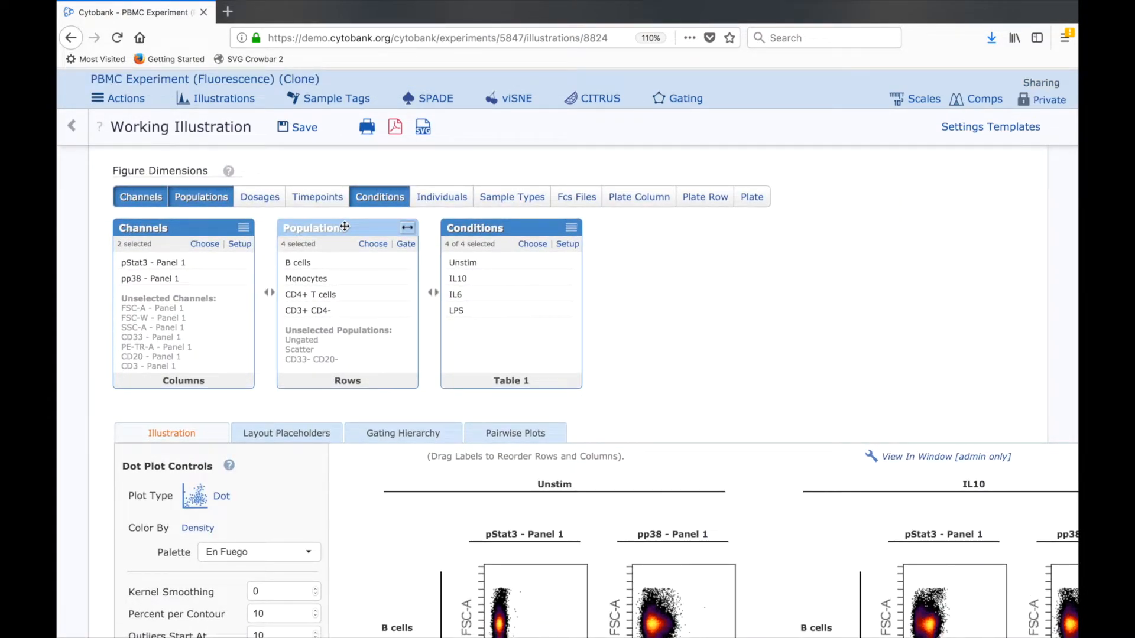
{"action": "left_click_drag", "start_coordinate": [518, 228], "coordinate": [319, 237]}
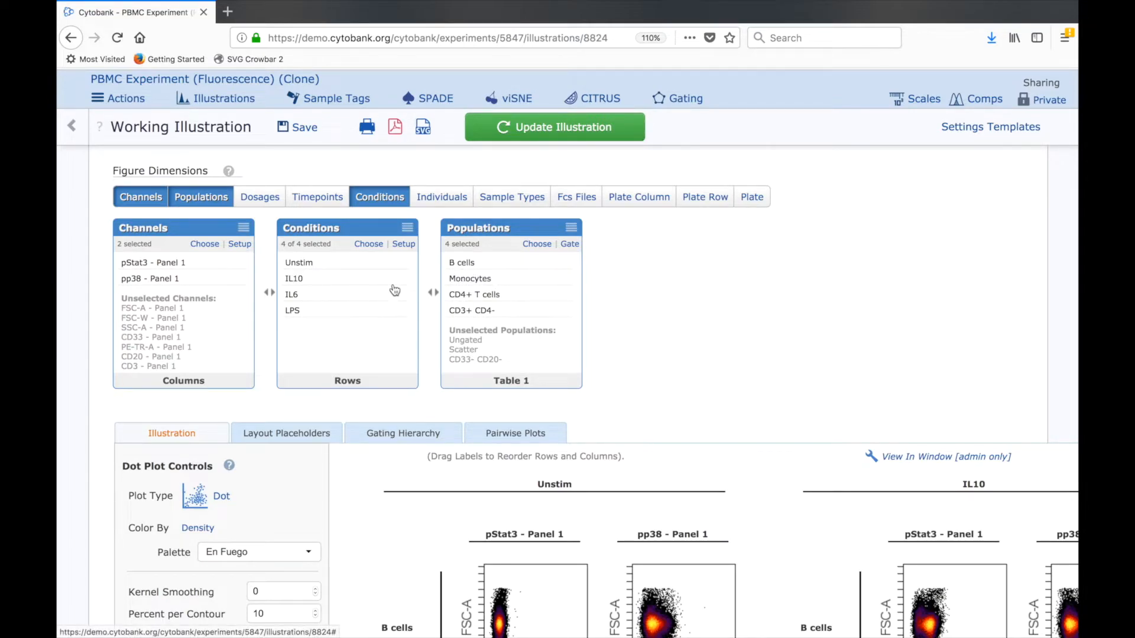
{"action": "left_click", "coordinate": [595, 135]}
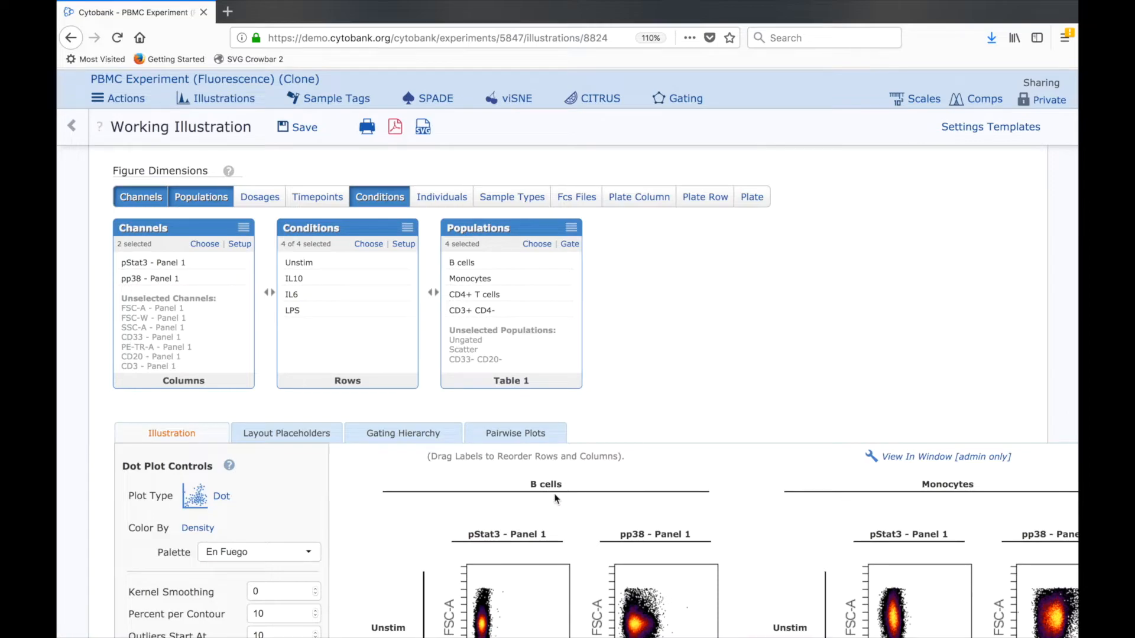
Step: Compare the pStat3 and pp38 plots down the condition rows within the B cells, Monocytes and CD4+ T cells tables
{"action": "scroll", "coordinate": [563, 467], "scroll_direction": "down", "scroll_amount": 6}
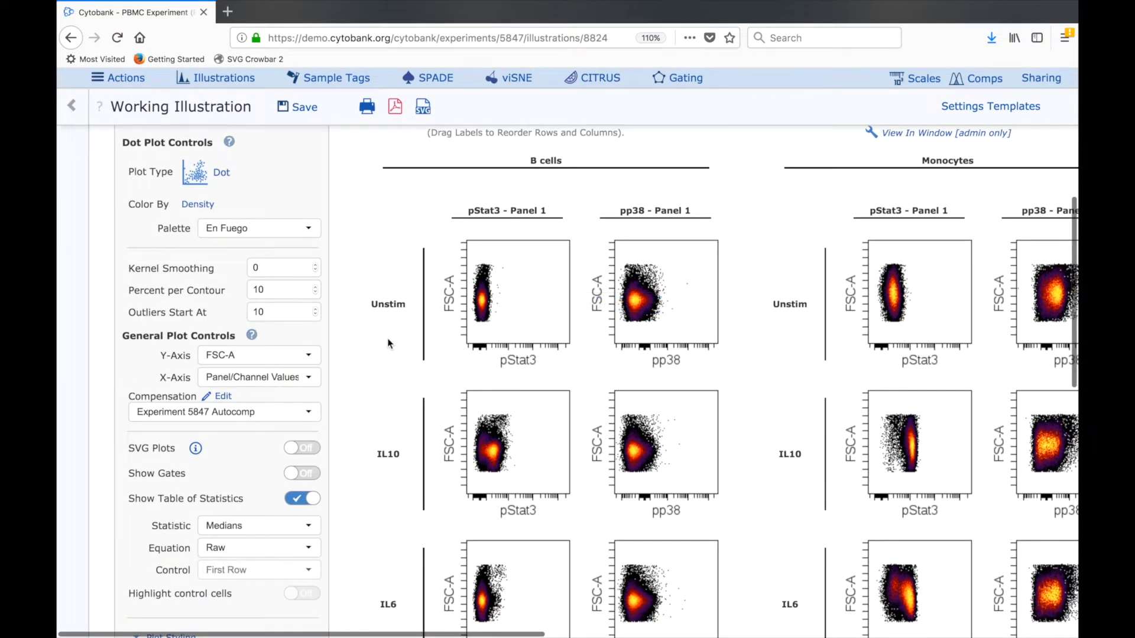
{"action": "scroll", "coordinate": [389, 342], "scroll_direction": "right", "scroll_amount": 5}
{"action": "scroll", "coordinate": [389, 342], "scroll_direction": "up", "scroll_amount": 2}
{"action": "scroll", "coordinate": [389, 344], "scroll_direction": "right", "scroll_amount": 1}
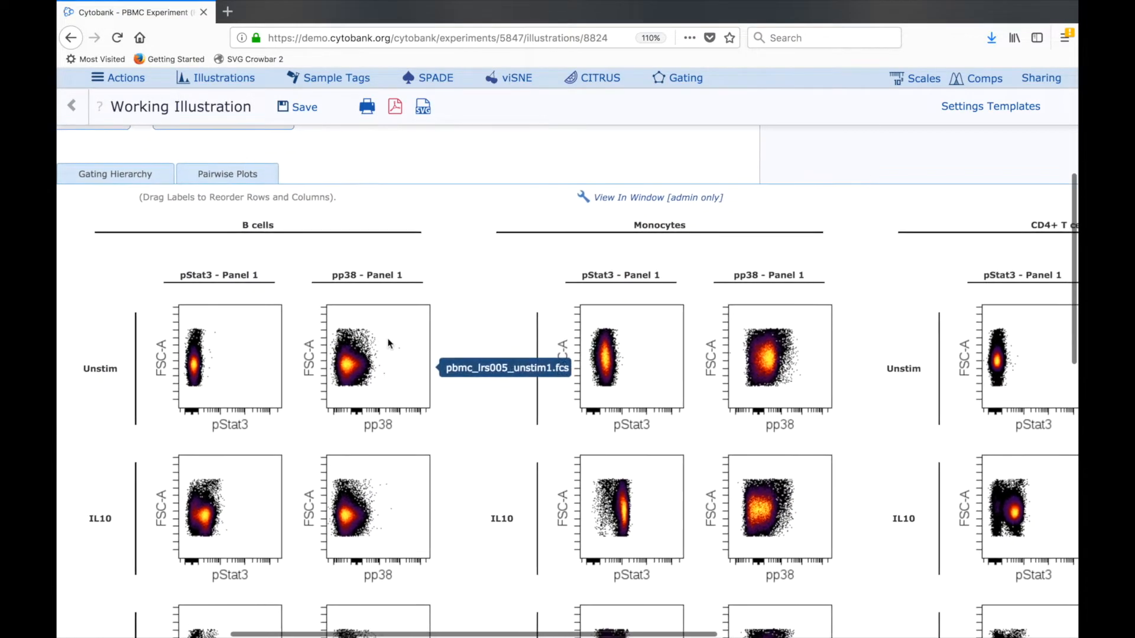
{"action": "scroll", "coordinate": [684, 211], "scroll_direction": "down", "scroll_amount": 1}
{"action": "scroll", "coordinate": [683, 211], "scroll_direction": "down", "scroll_amount": 3}
{"action": "scroll", "coordinate": [682, 211], "scroll_direction": "right", "scroll_amount": 1}
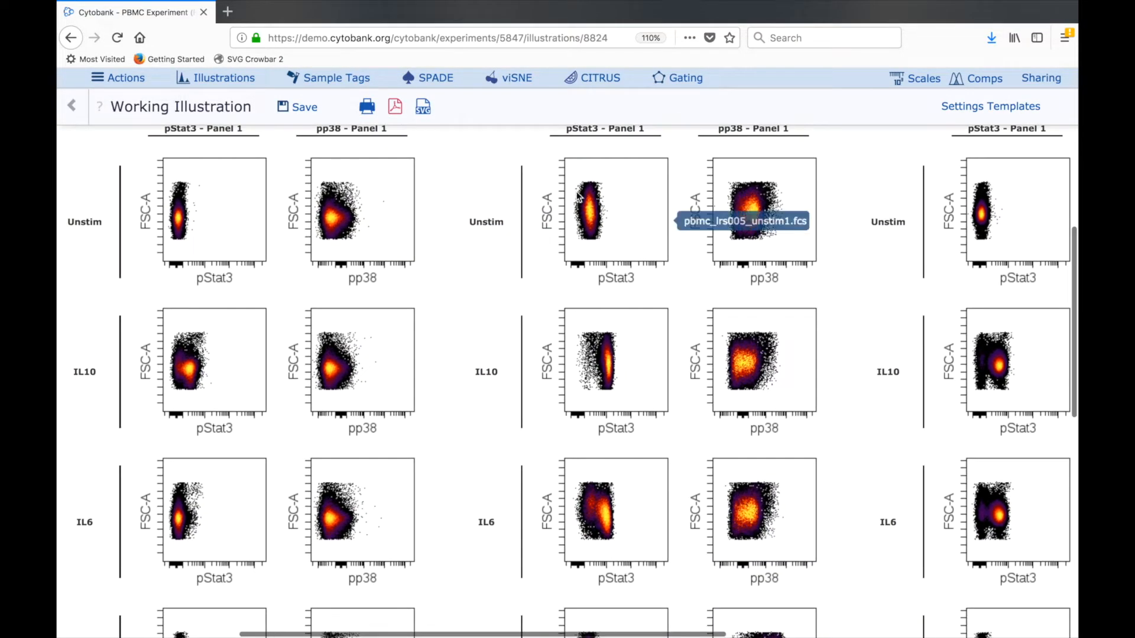
{"action": "scroll", "coordinate": [605, 390], "scroll_direction": "down", "scroll_amount": 3}
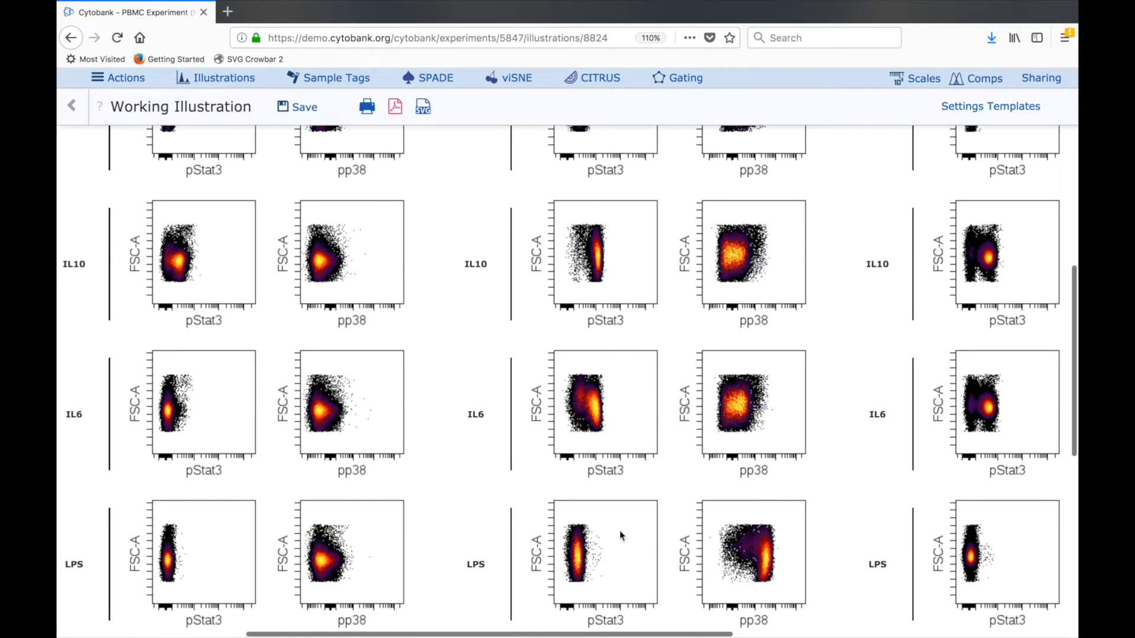
{"action": "scroll", "coordinate": [679, 421], "scroll_direction": "up", "scroll_amount": 6}
{"action": "scroll", "coordinate": [678, 421], "scroll_direction": "left", "scroll_amount": 1}
{"action": "scroll", "coordinate": [678, 425], "scroll_direction": "up", "scroll_amount": 10}
{"action": "scroll", "coordinate": [678, 425], "scroll_direction": "left", "scroll_amount": 1}
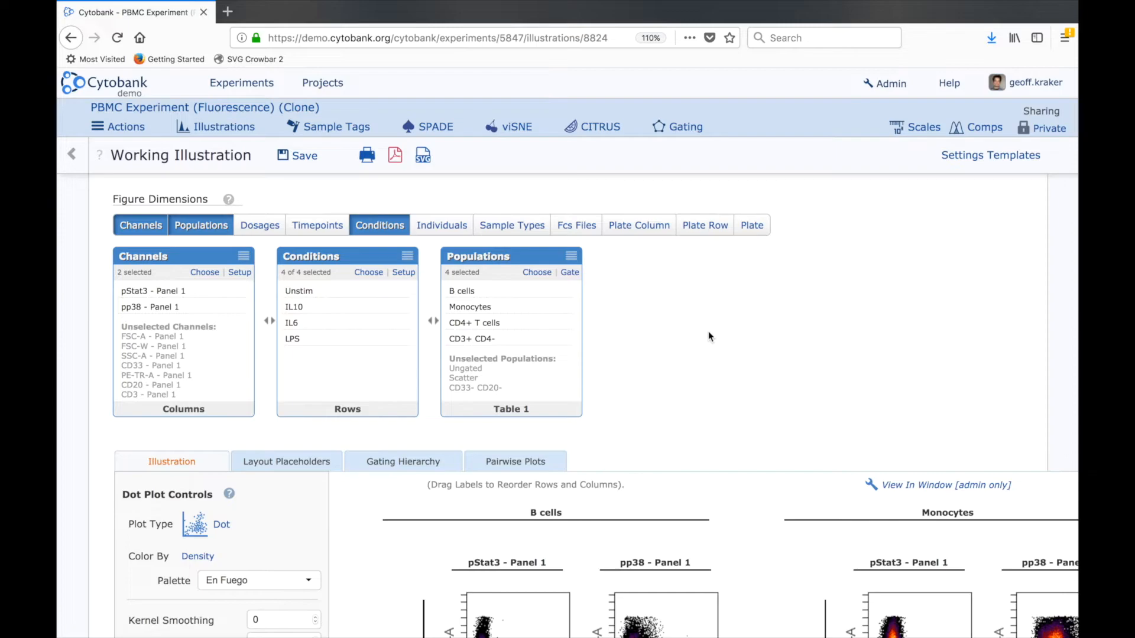
Step: Change the illustration's plot type to Heatmap and update the illustration
{"action": "scroll", "coordinate": [709, 336], "scroll_direction": "down", "scroll_amount": 3}
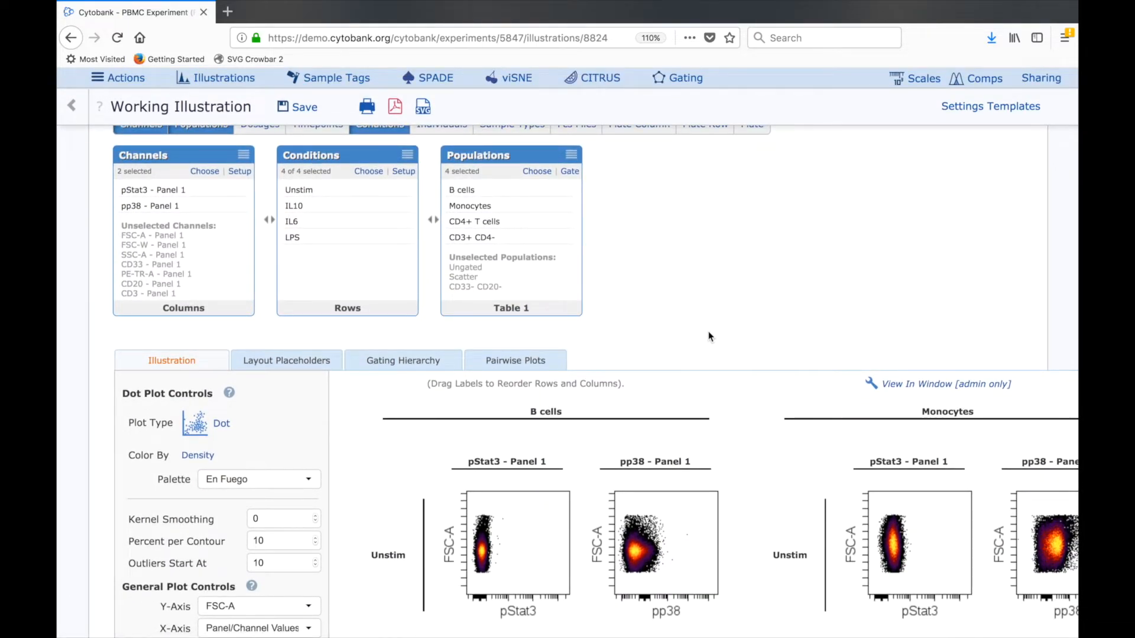
{"action": "left_click", "coordinate": [267, 436]}
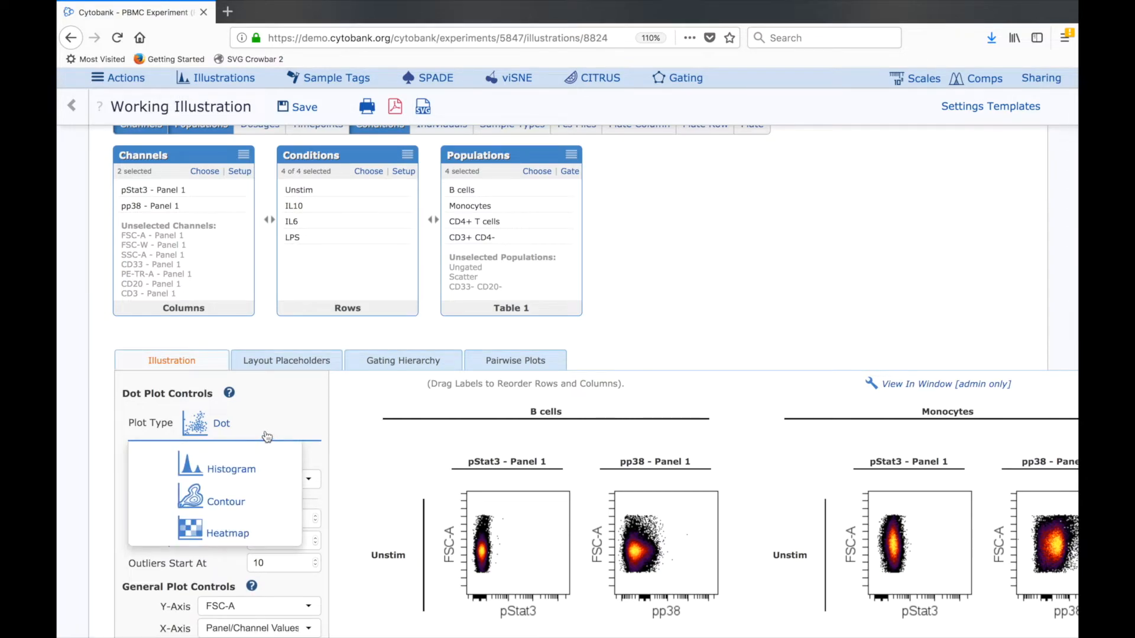
{"action": "left_click", "coordinate": [237, 528]}
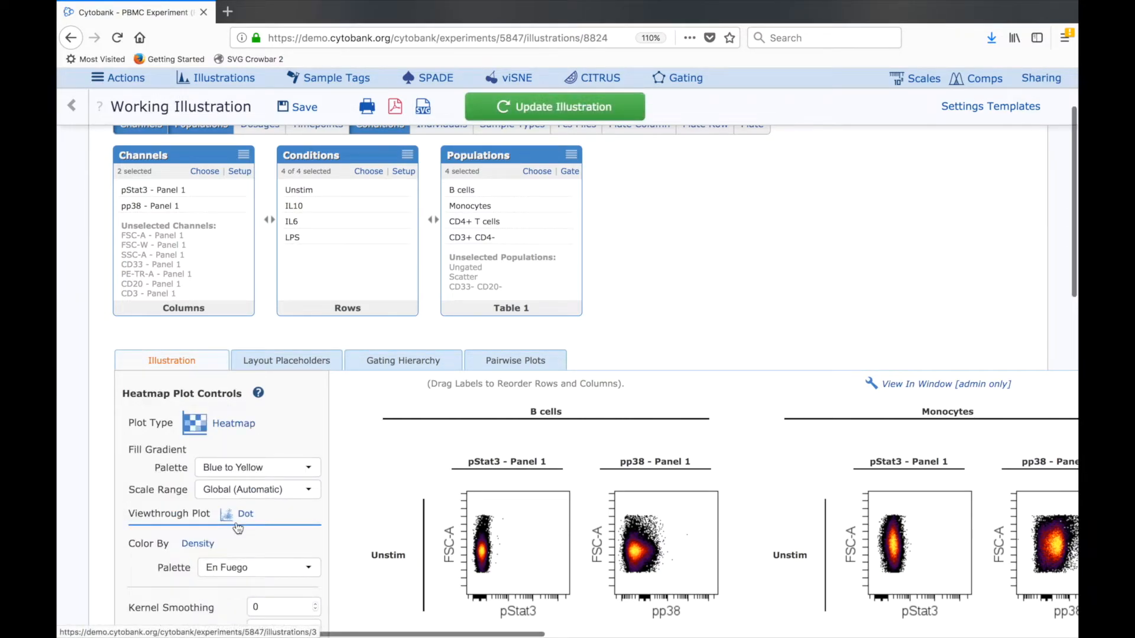
{"action": "left_click", "coordinate": [568, 102]}
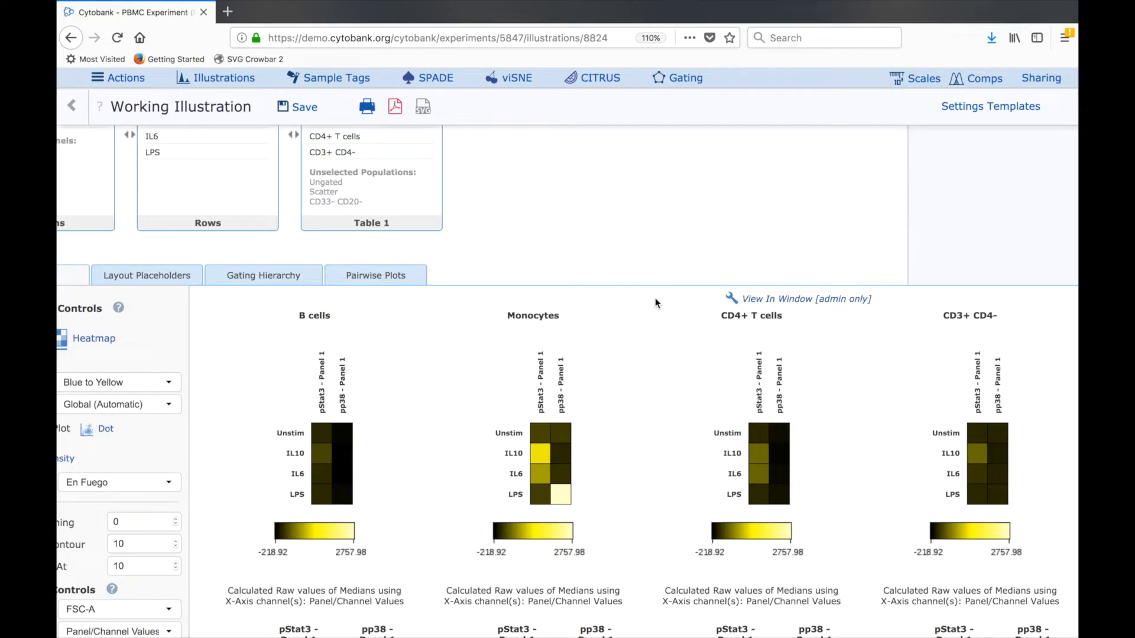
Step: Inspect the Monocytes heatmap cells for pStat3 and pp38 with their view-through dot plots, and compare them with the other populations
{"action": "mouse_move", "coordinate": [542, 459]}
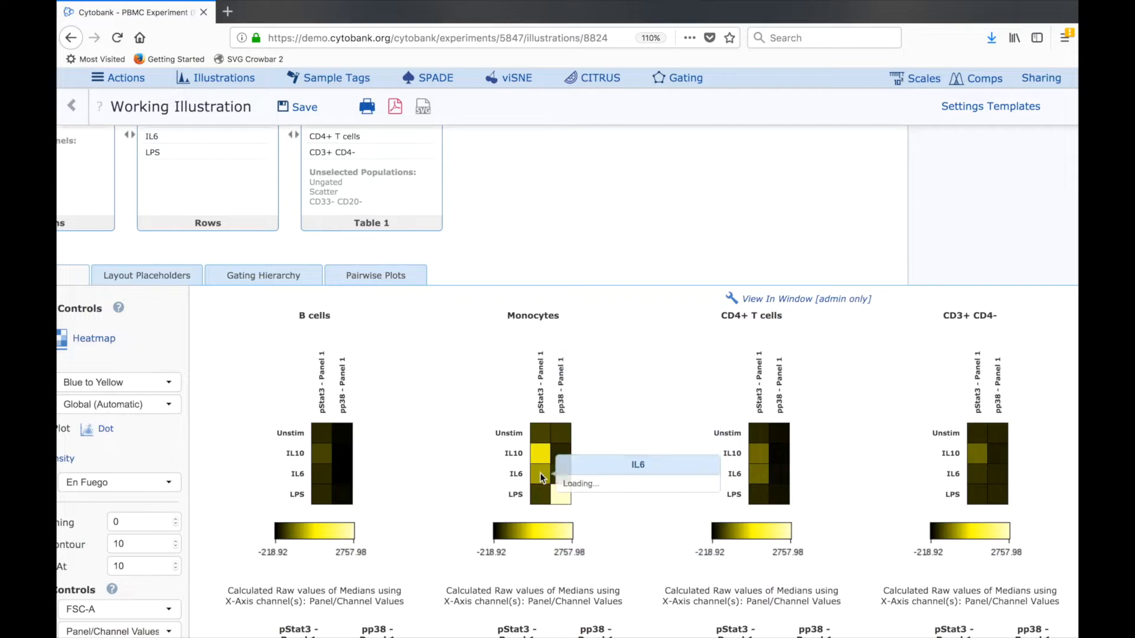
{"action": "mouse_move", "coordinate": [558, 494]}
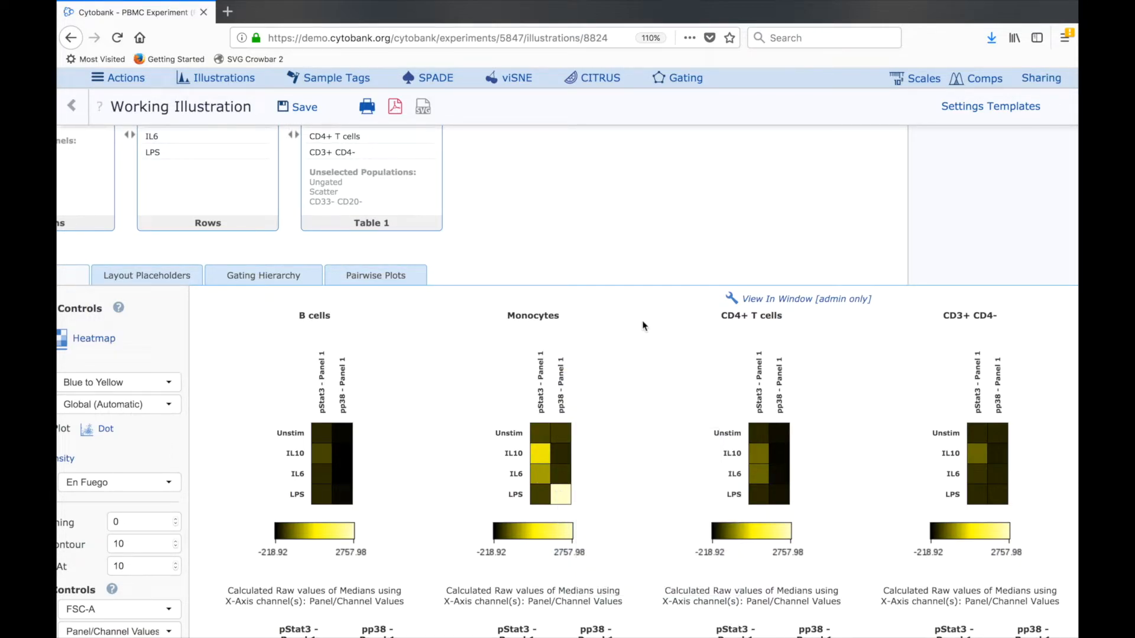
{"action": "scroll", "coordinate": [644, 327], "scroll_direction": "down", "scroll_amount": 3}
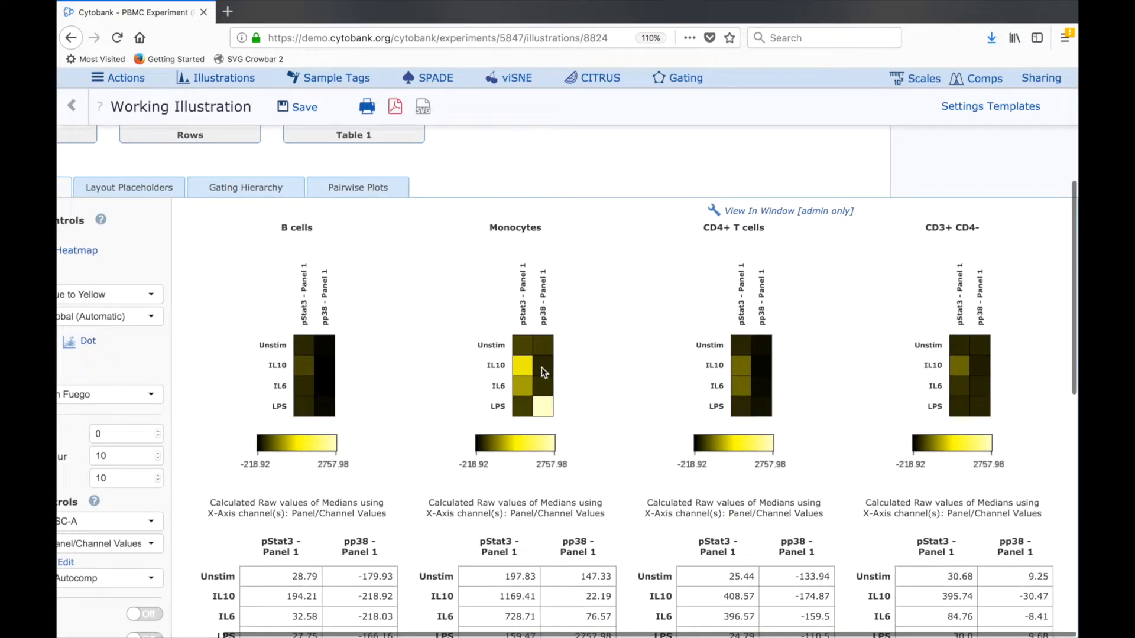
{"action": "mouse_move", "coordinate": [527, 369]}
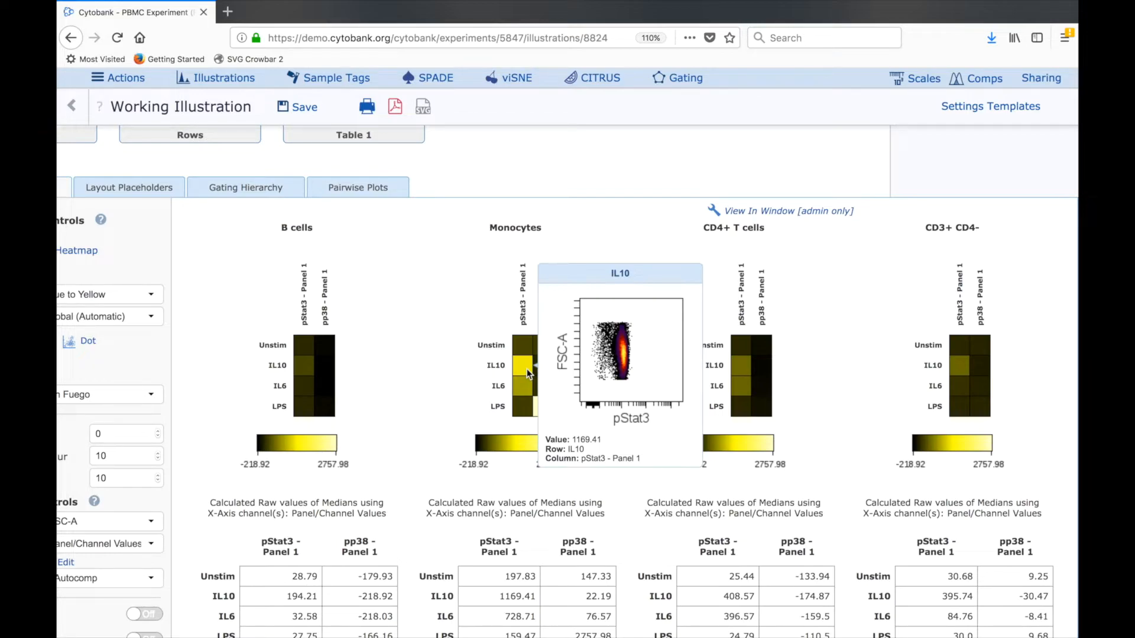
{"action": "scroll", "coordinate": [458, 335], "scroll_direction": "left", "scroll_amount": 3}
{"action": "scroll", "coordinate": [459, 336], "scroll_direction": "up", "scroll_amount": 1}
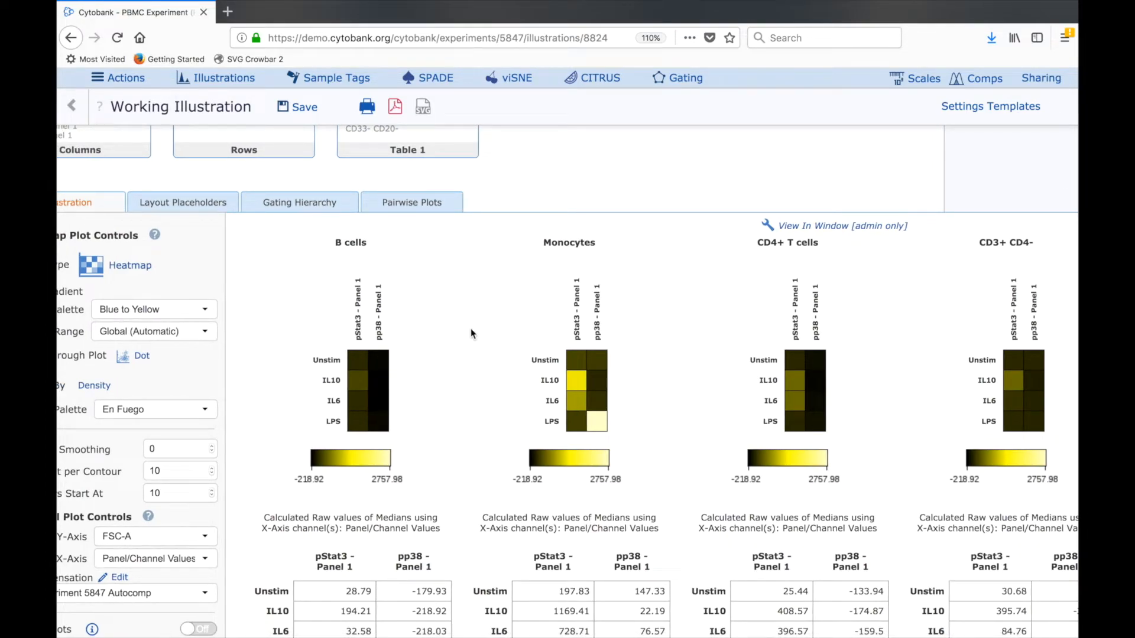
{"action": "scroll", "coordinate": [471, 334], "scroll_direction": "left", "scroll_amount": 1}
{"action": "scroll", "coordinate": [470, 334], "scroll_direction": "down", "scroll_amount": 1}
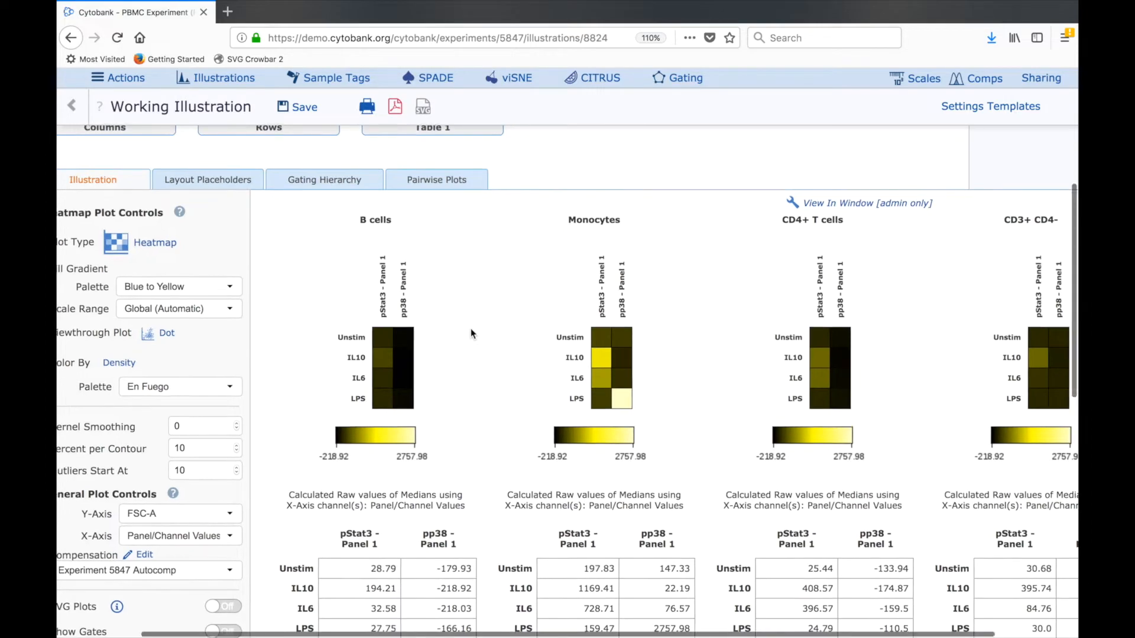
{"action": "scroll", "coordinate": [470, 334], "scroll_direction": "left", "scroll_amount": 2}
{"action": "scroll", "coordinate": [471, 334], "scroll_direction": "down", "scroll_amount": 1}
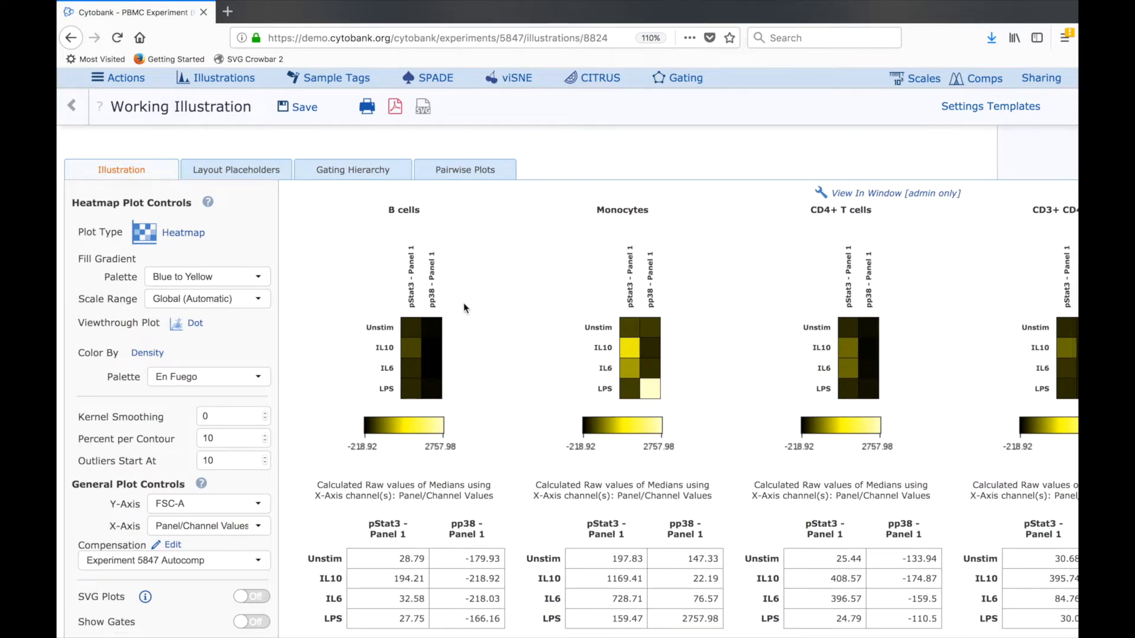
Step: Examine the tables of median values beneath the heatmaps together with the heatmap and general plot settings
{"action": "scroll", "coordinate": [527, 341], "scroll_direction": "down", "scroll_amount": 2}
{"action": "scroll", "coordinate": [527, 341], "scroll_direction": "left", "scroll_amount": 1}
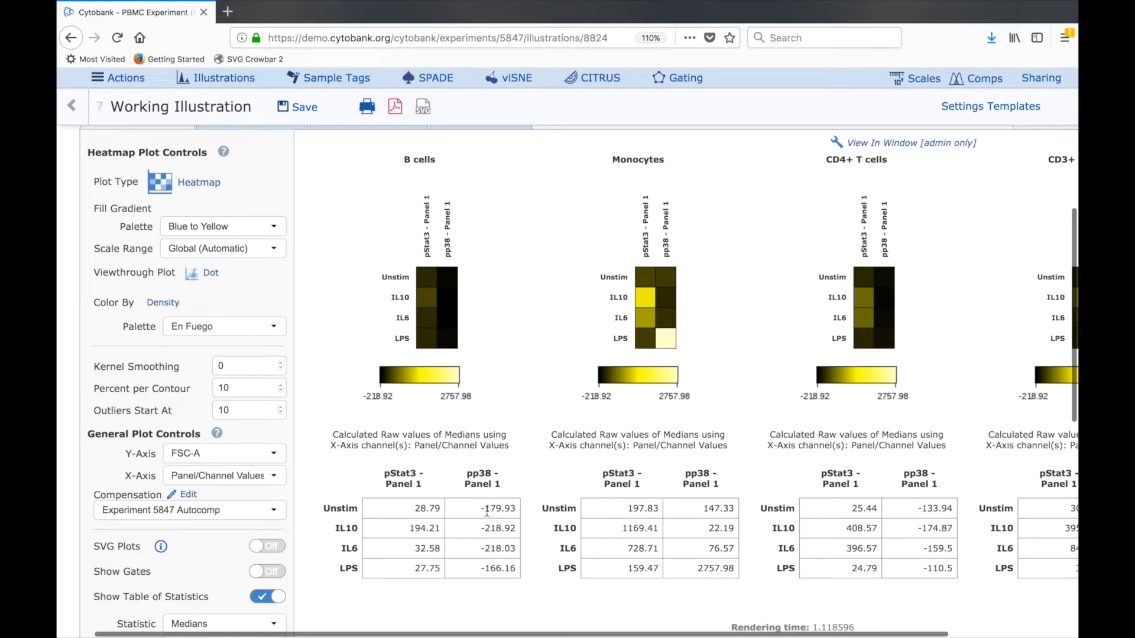
{"action": "scroll", "coordinate": [461, 524], "scroll_direction": "down", "scroll_amount": 4}
{"action": "scroll", "coordinate": [462, 525], "scroll_direction": "left", "scroll_amount": 1}
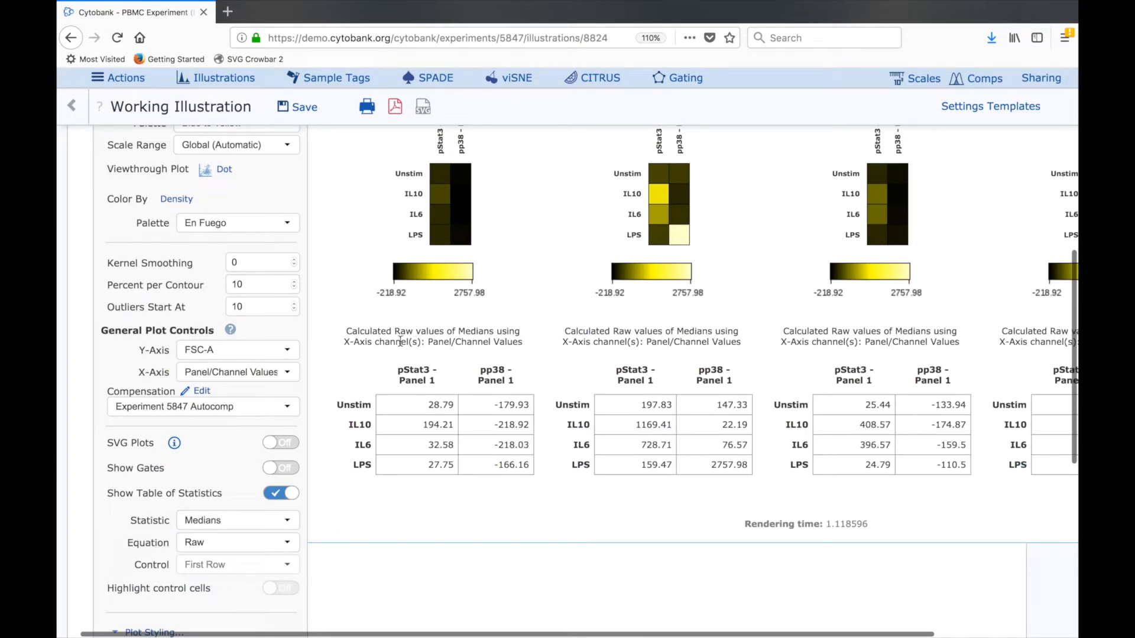
{"action": "scroll", "coordinate": [366, 322], "scroll_direction": "up", "scroll_amount": 5}
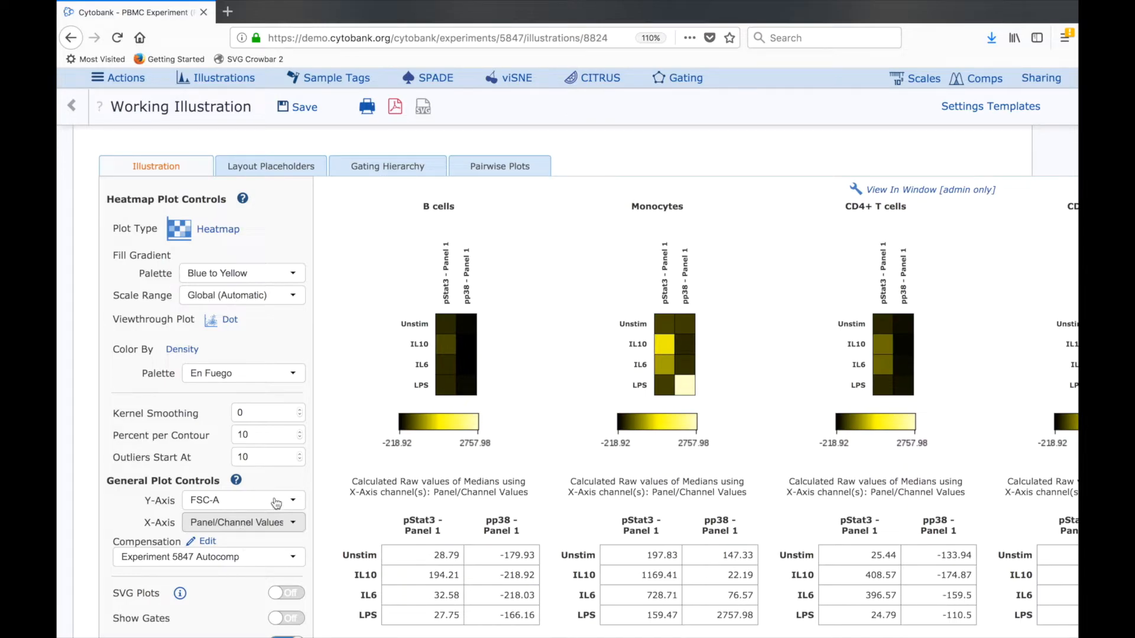
{"action": "scroll", "coordinate": [390, 322], "scroll_direction": "up", "scroll_amount": 6}
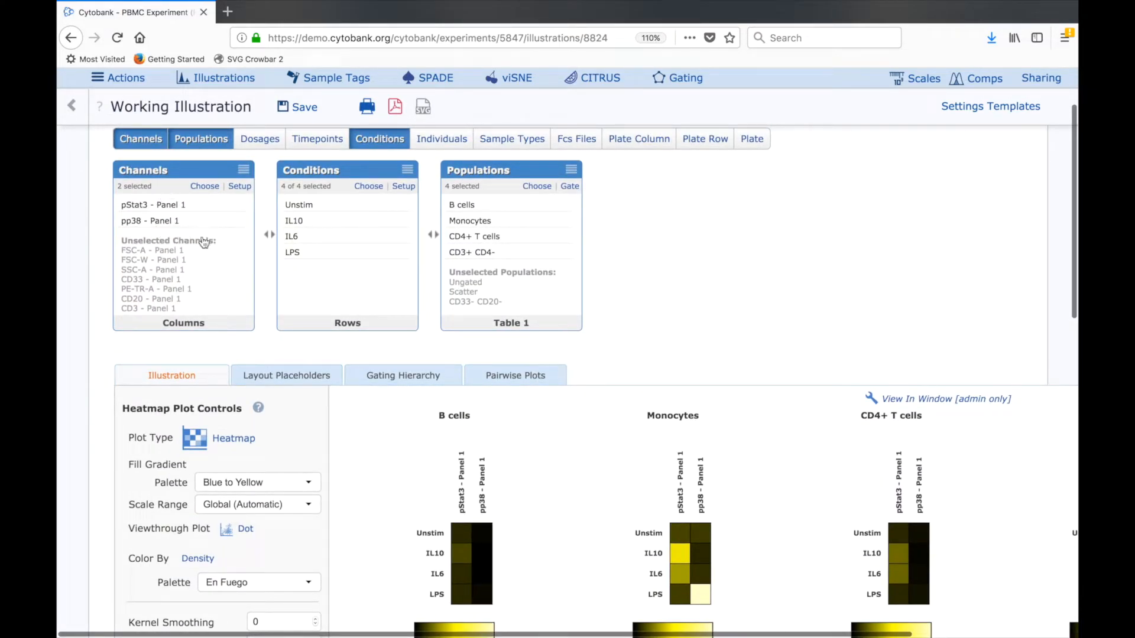
{"action": "scroll", "coordinate": [399, 459], "scroll_direction": "down", "scroll_amount": 10}
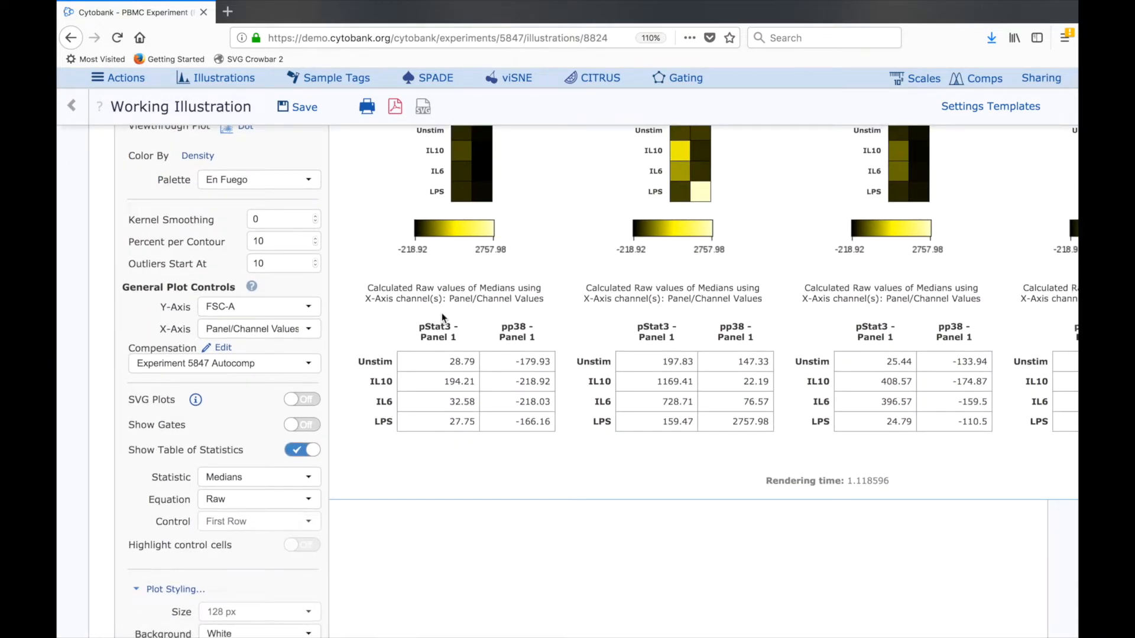
{"action": "scroll", "coordinate": [443, 317], "scroll_direction": "up", "scroll_amount": 3}
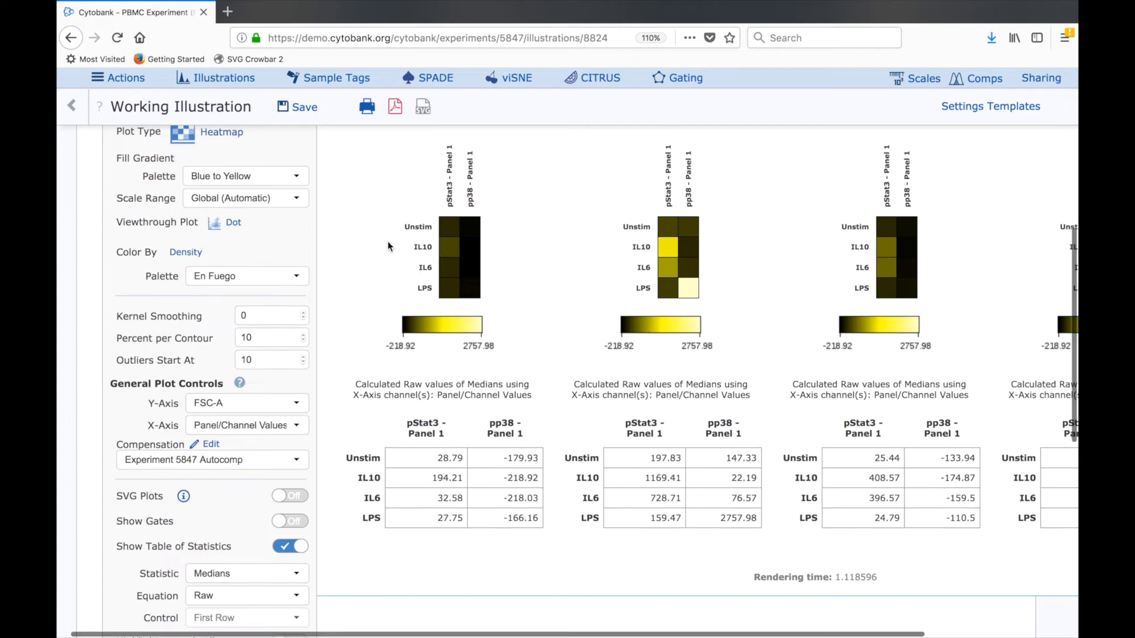
{"action": "scroll", "coordinate": [385, 496], "scroll_direction": "down", "scroll_amount": 3}
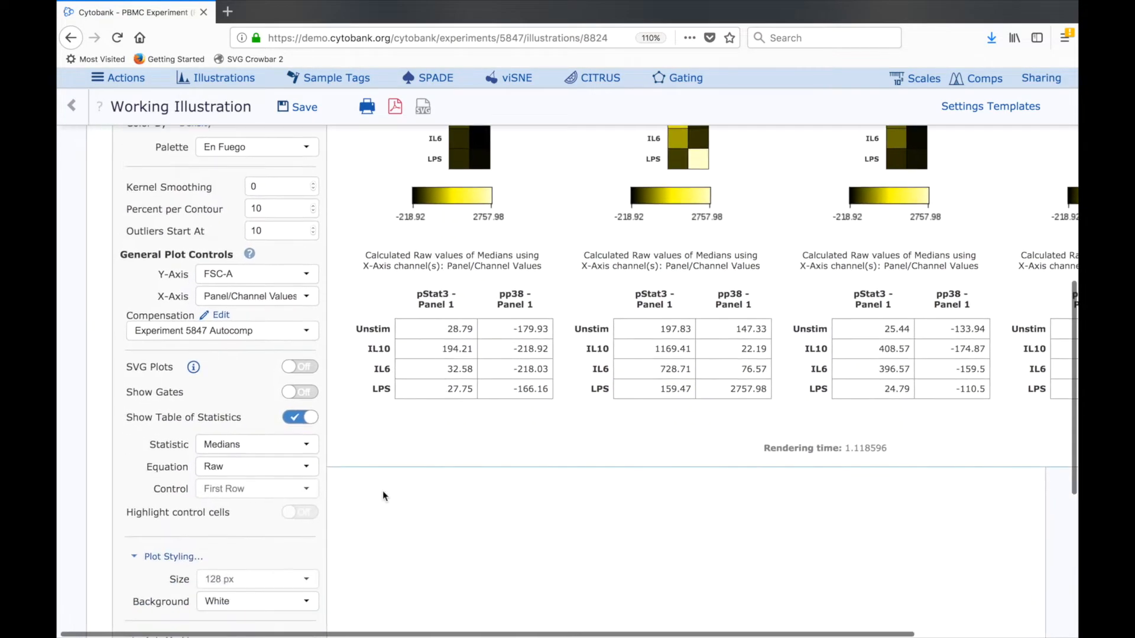
Step: Review the statistics available for the heatmap calculation, leaving Medians selected
{"action": "left_click", "coordinate": [288, 453]}
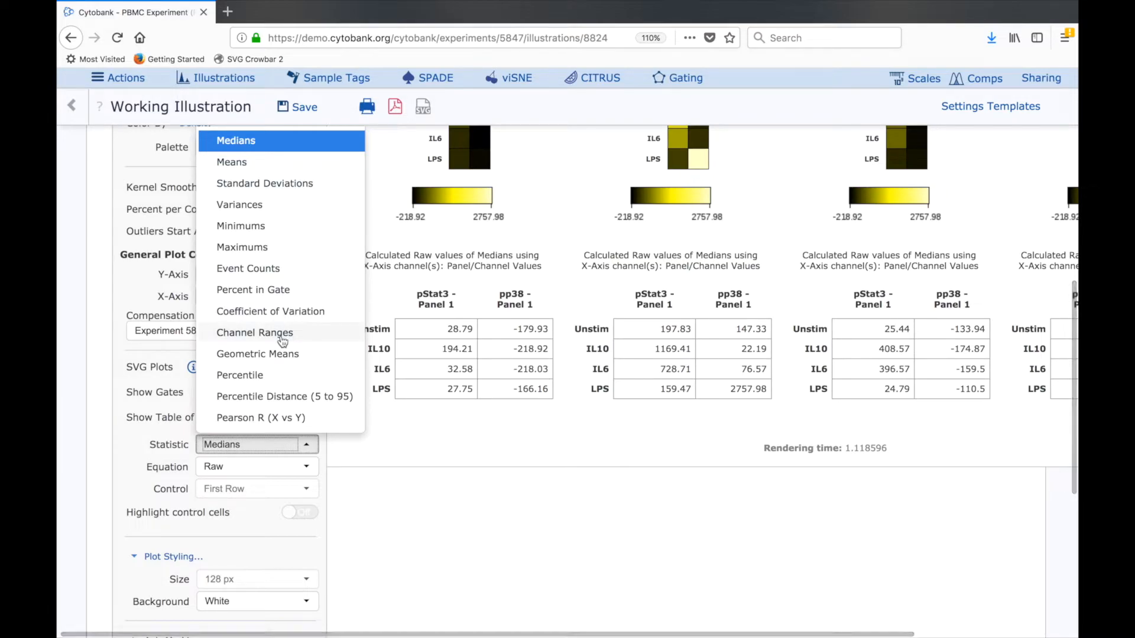
{"action": "left_click", "coordinate": [427, 449]}
{"action": "scroll", "coordinate": [437, 414], "scroll_direction": "up", "scroll_amount": 3}
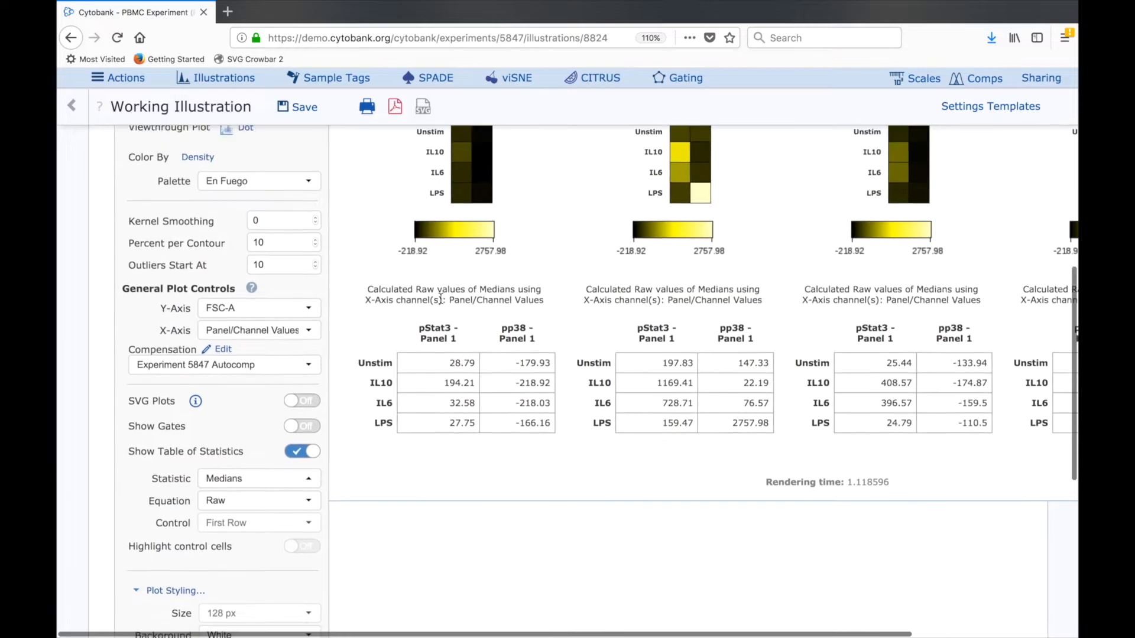
Step: Change the illustration's plot type to Histogram and update the illustration
{"action": "scroll", "coordinate": [531, 190], "scroll_direction": "up", "scroll_amount": 6}
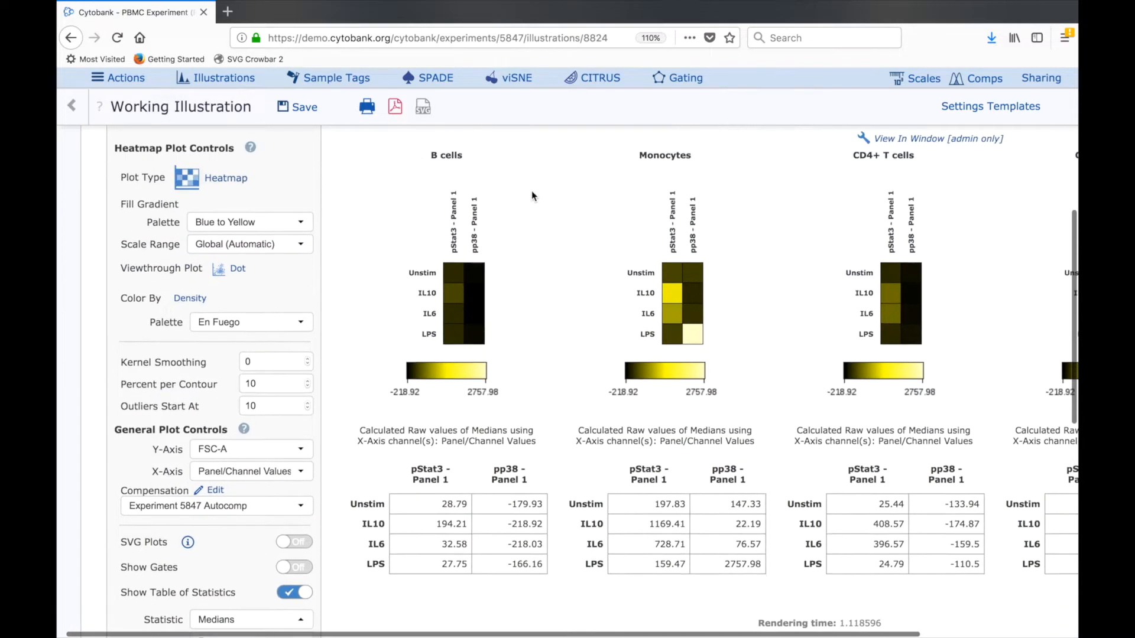
{"action": "left_click", "coordinate": [281, 238]}
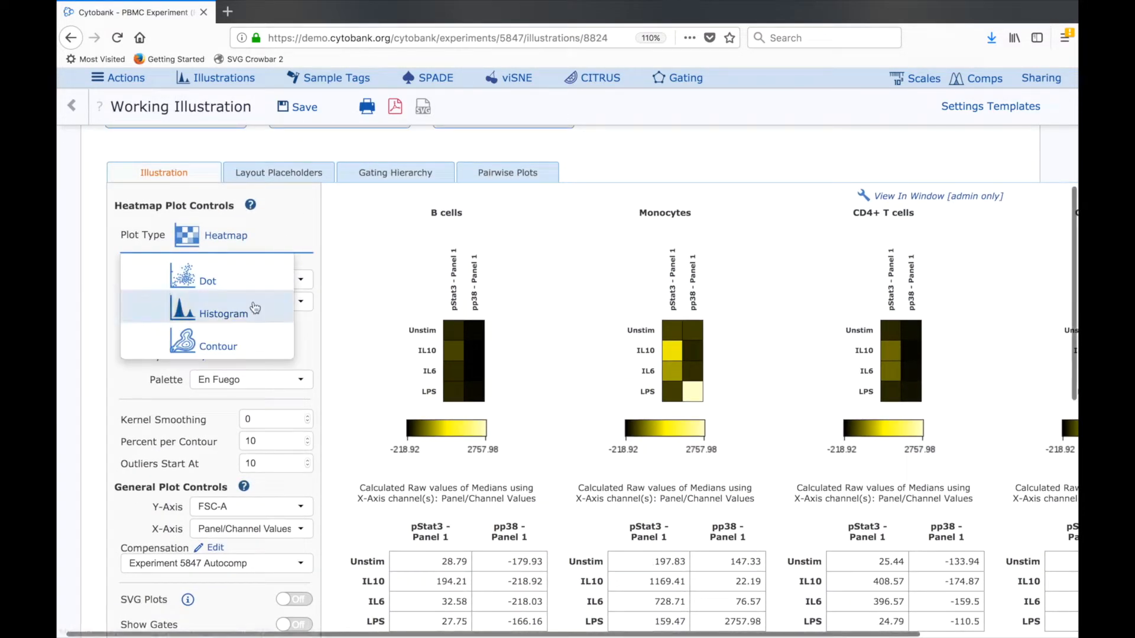
{"action": "left_click", "coordinate": [172, 308]}
{"action": "left_click", "coordinate": [584, 117]}
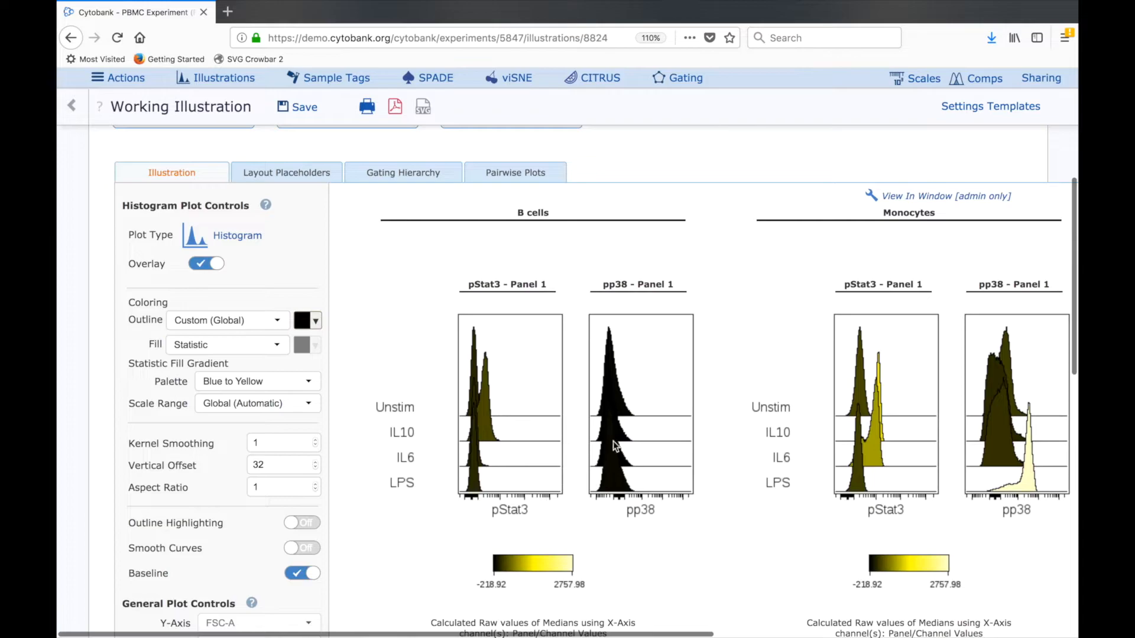
Step: Compare the overlaid pStat3 and pp38 histograms and their median tables across the populations and conditions
{"action": "scroll", "coordinate": [648, 401], "scroll_direction": "right", "scroll_amount": 5}
{"action": "scroll", "coordinate": [647, 402], "scroll_direction": "down", "scroll_amount": 1}
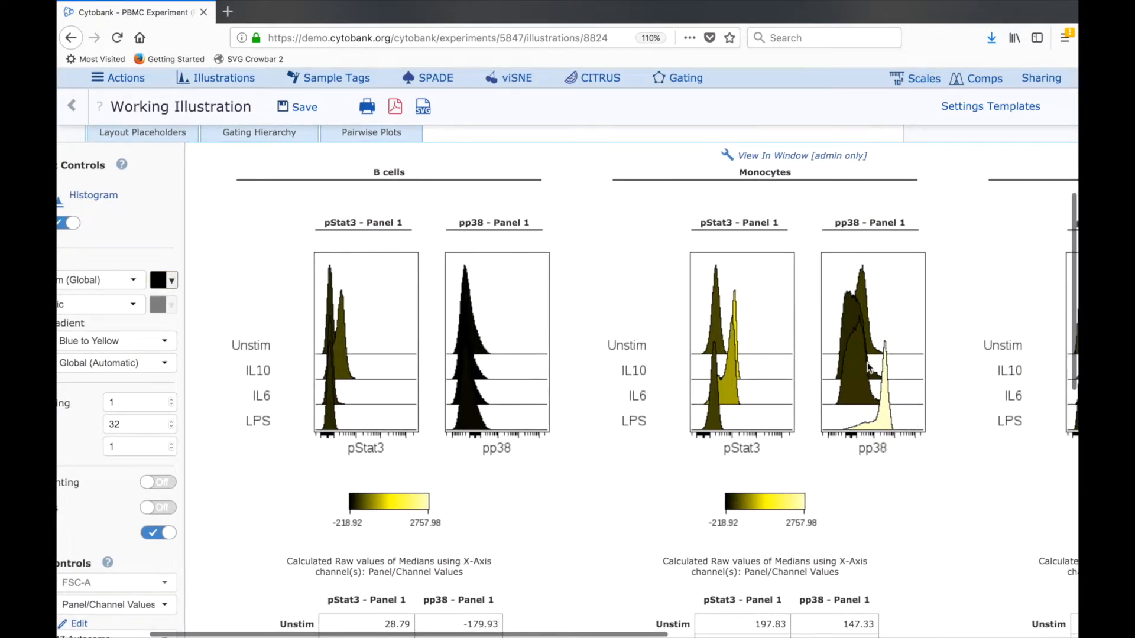
{"action": "scroll", "coordinate": [869, 369], "scroll_direction": "right", "scroll_amount": 6}
{"action": "scroll", "coordinate": [869, 370], "scroll_direction": "down", "scroll_amount": 1}
{"action": "scroll", "coordinate": [867, 367], "scroll_direction": "right", "scroll_amount": 2}
{"action": "scroll", "coordinate": [867, 366], "scroll_direction": "down", "scroll_amount": 5}
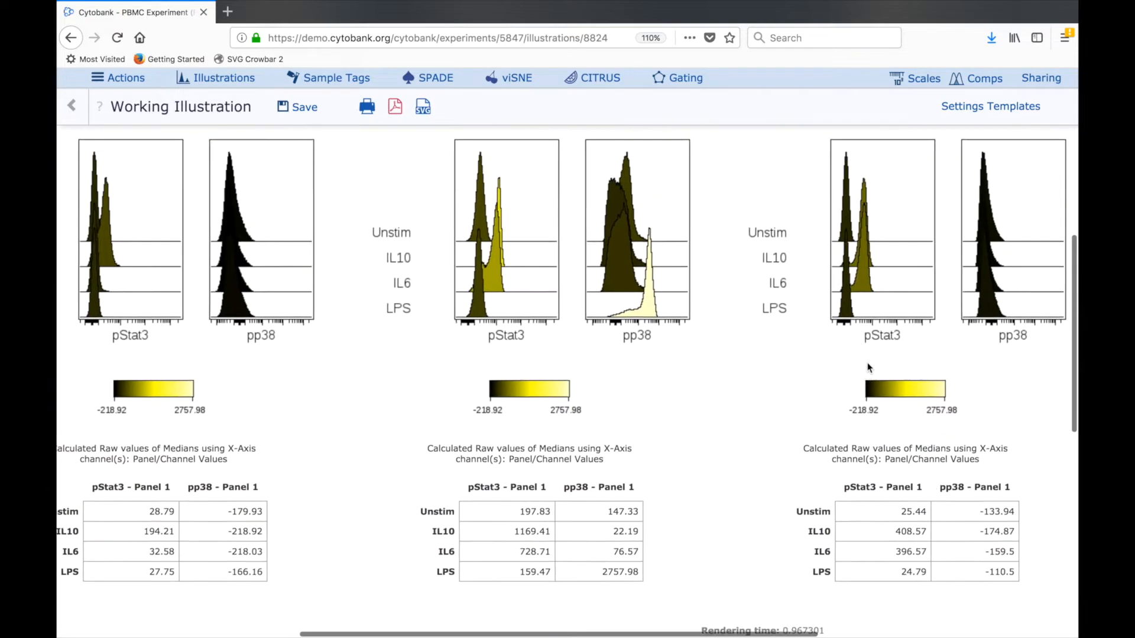
{"action": "scroll", "coordinate": [867, 366], "scroll_direction": "up", "scroll_amount": 3}
{"action": "scroll", "coordinate": [867, 363], "scroll_direction": "left", "scroll_amount": 12}
{"action": "scroll", "coordinate": [867, 363], "scroll_direction": "up", "scroll_amount": 11}
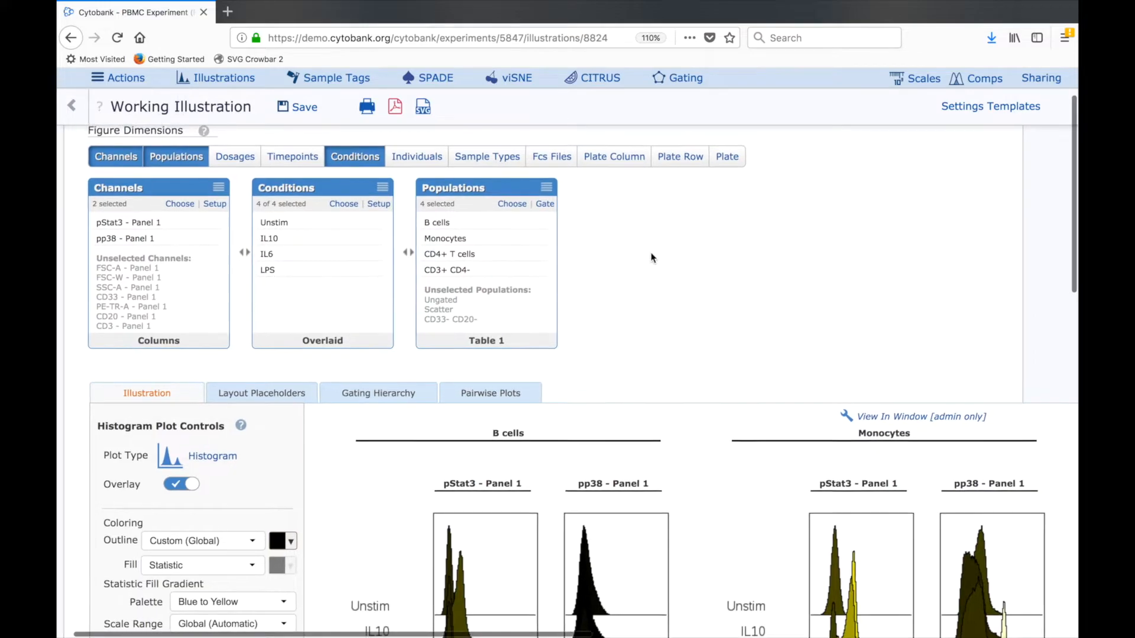
Step: Save a copy of the working illustration under the name "Histogram overlay"
{"action": "scroll", "coordinate": [651, 257], "scroll_direction": "up", "scroll_amount": 1}
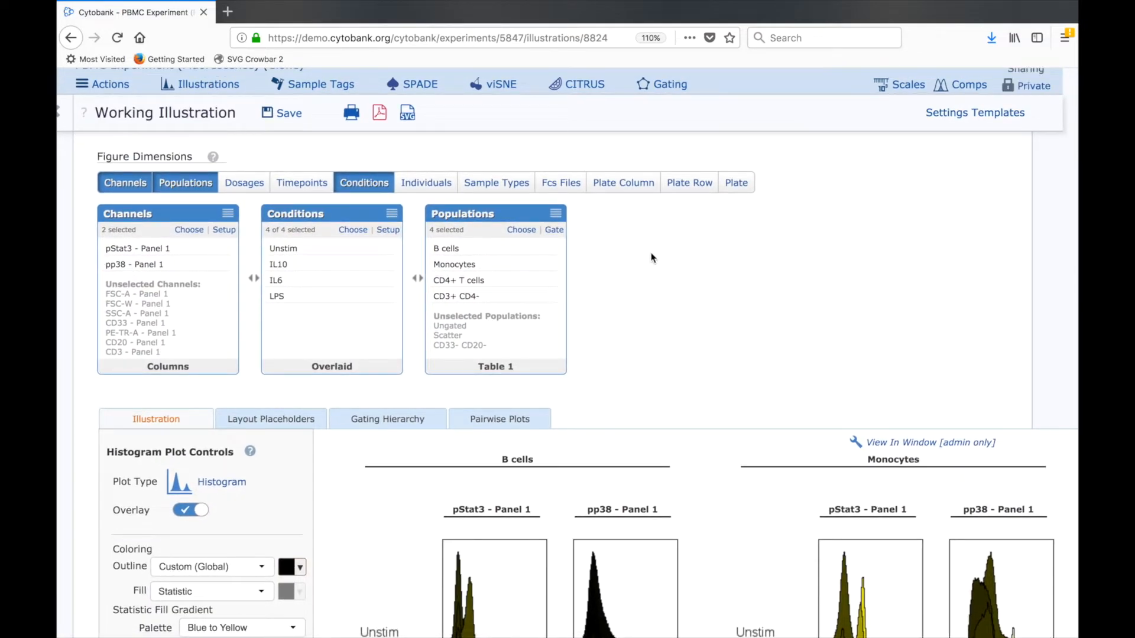
{"action": "left_click", "coordinate": [287, 116]}
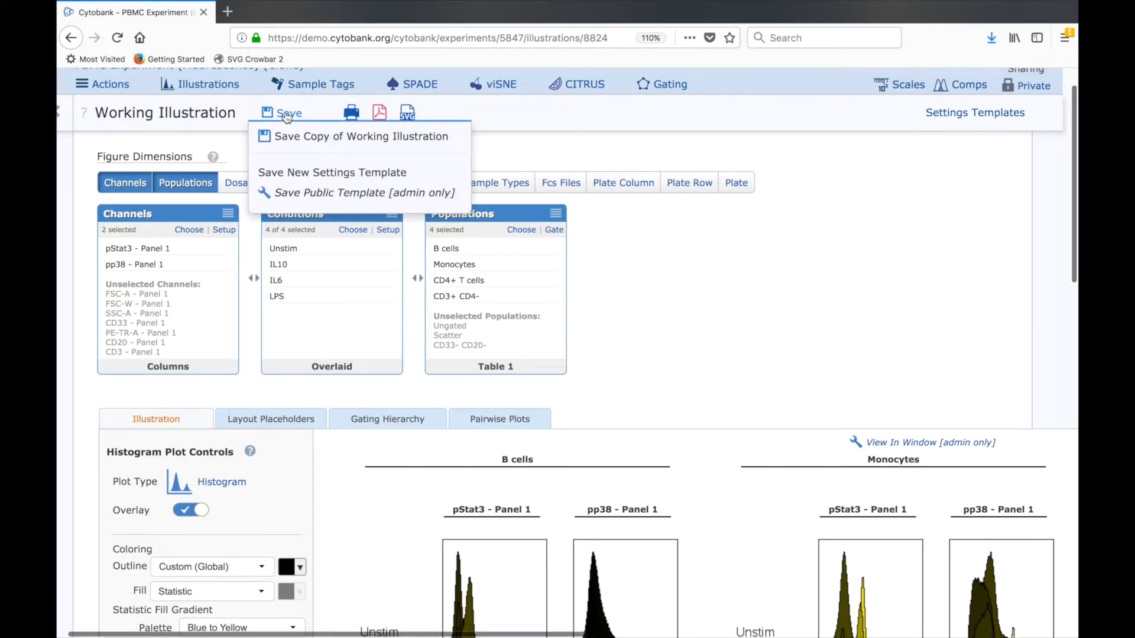
{"action": "left_click", "coordinate": [304, 133]}
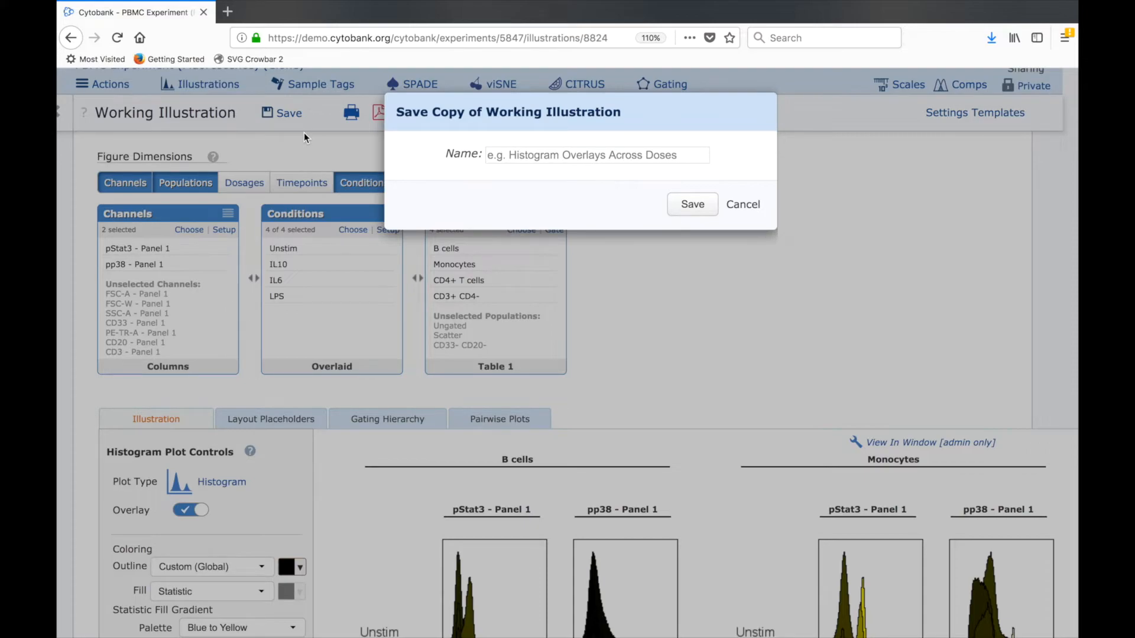
{"action": "left_click", "coordinate": [553, 150]}
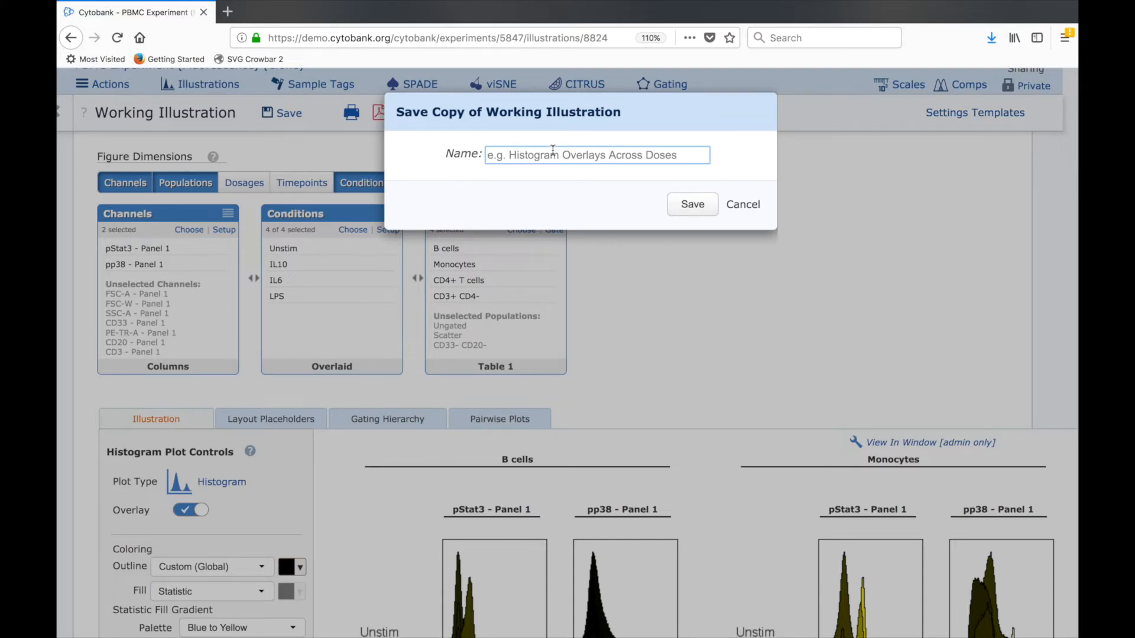
{"action": "type", "text": "Histogram overlay"}
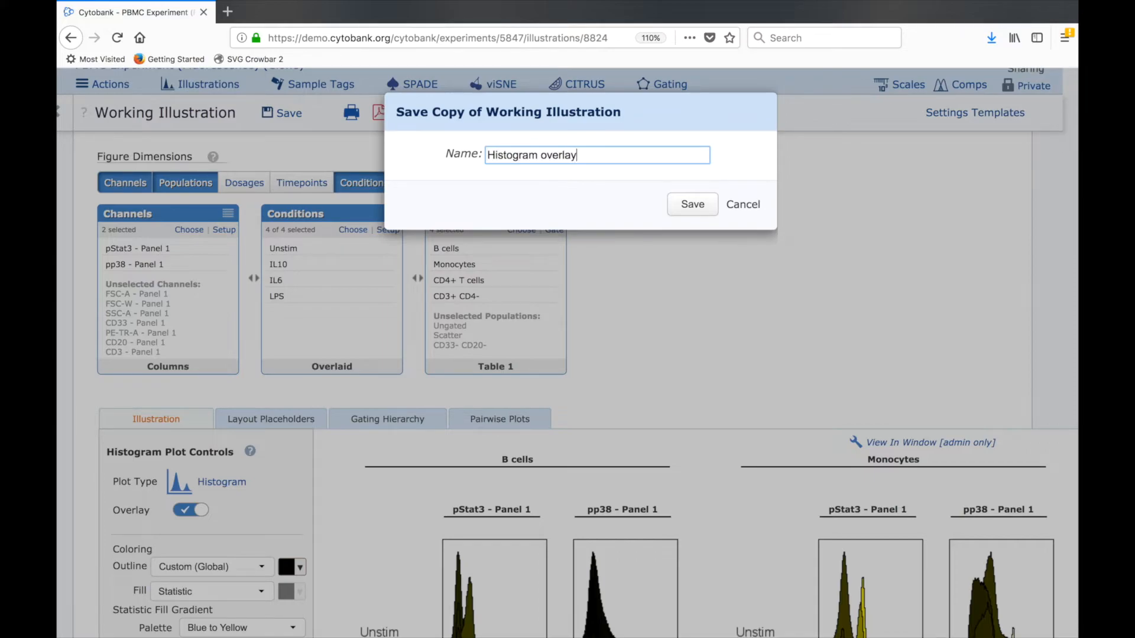
{"action": "key", "text": "Return"}
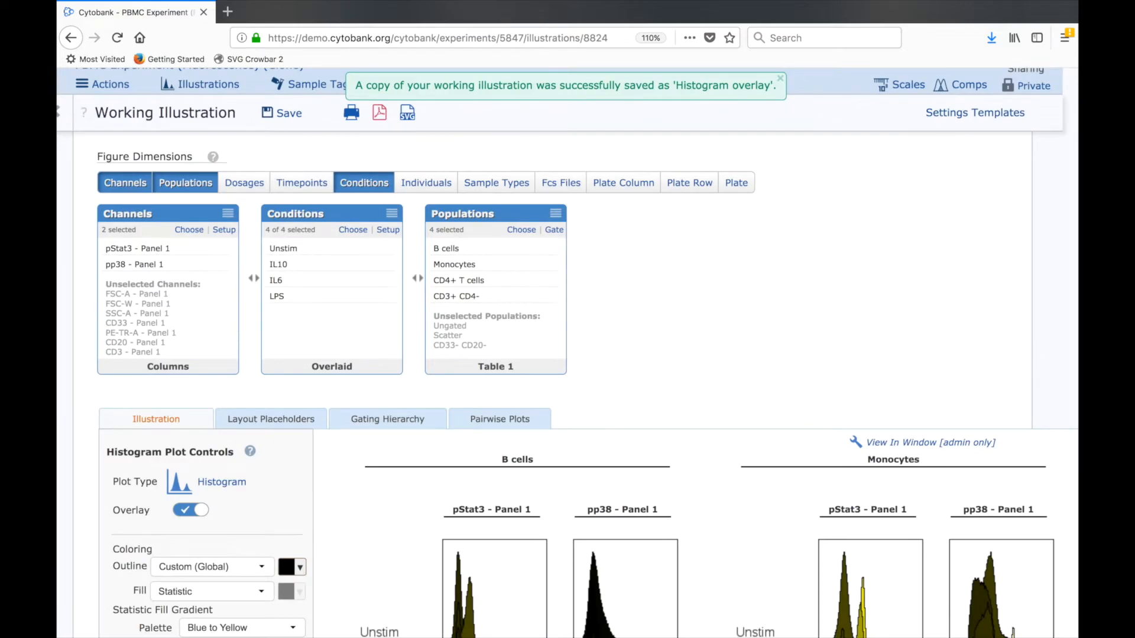
Step: Locate the saved "Histogram overlay" among the experiment's recent illustrations
{"action": "scroll", "coordinate": [265, 115], "scroll_direction": "up", "scroll_amount": 2}
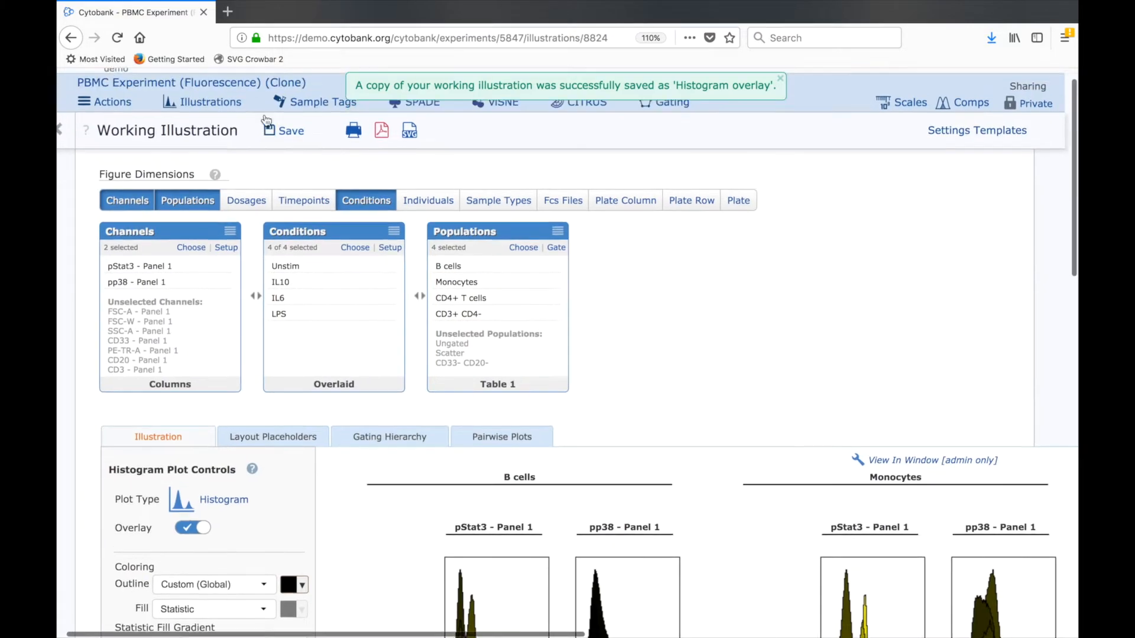
{"action": "left_click", "coordinate": [218, 127]}
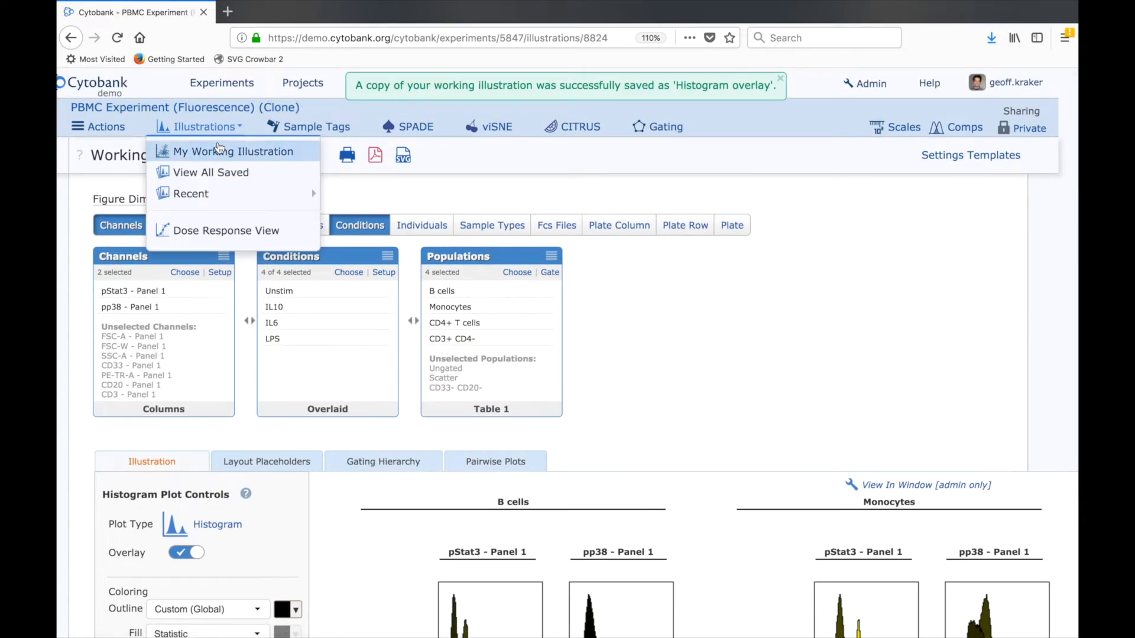
{"action": "mouse_move", "coordinate": [224, 194]}
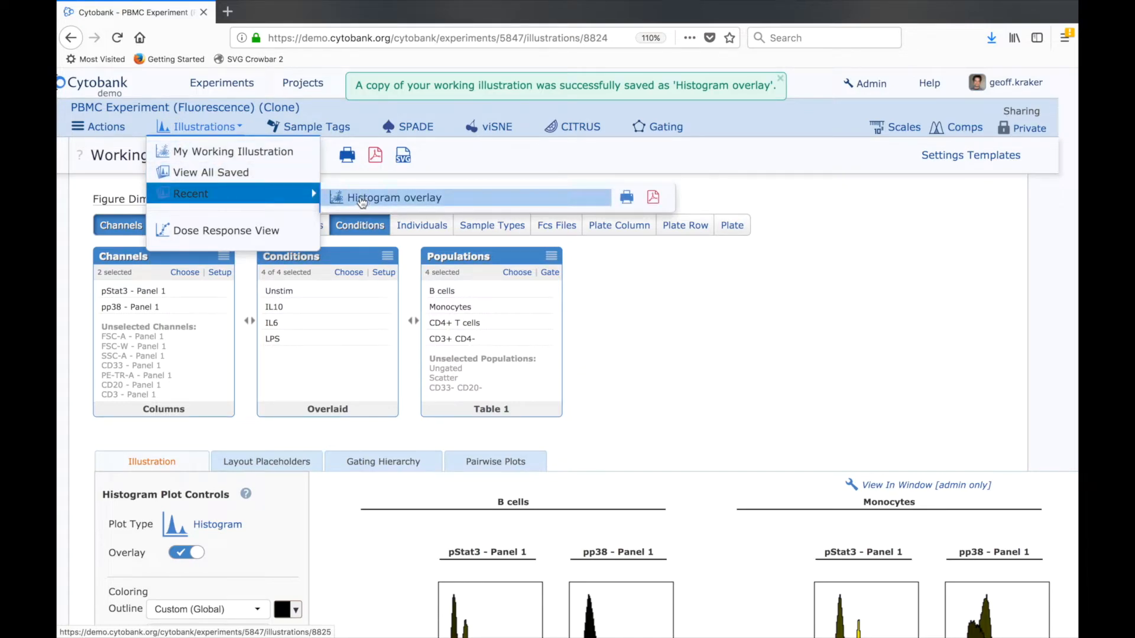
Step: Review the full list of the experiment's saved illustrations and close it
{"action": "left_click", "coordinate": [247, 171]}
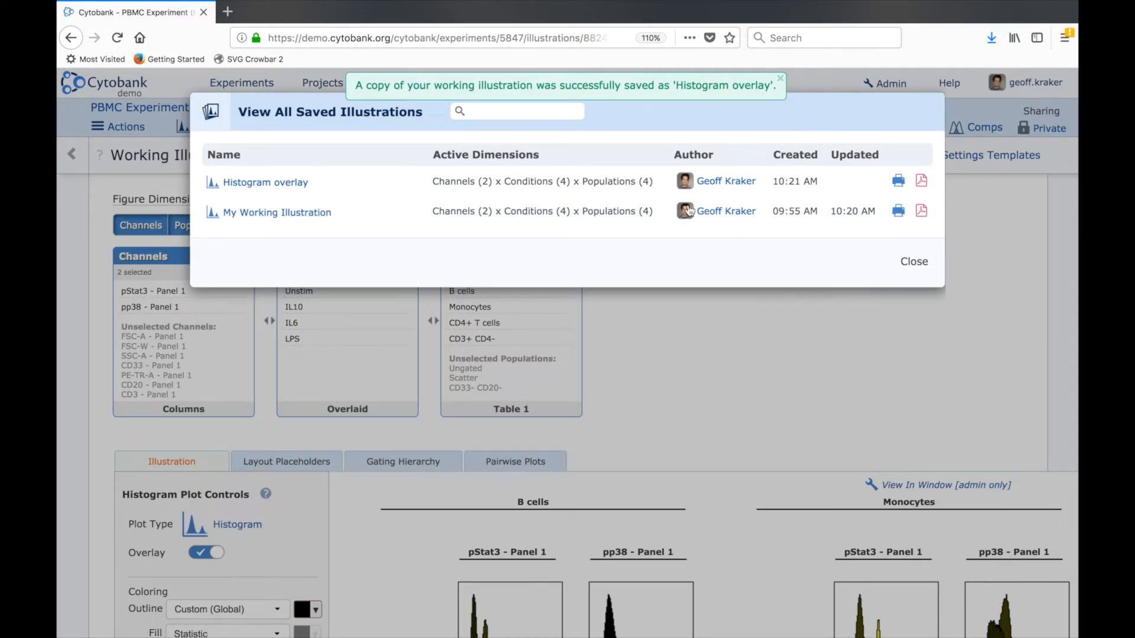
{"action": "left_click", "coordinate": [925, 262]}
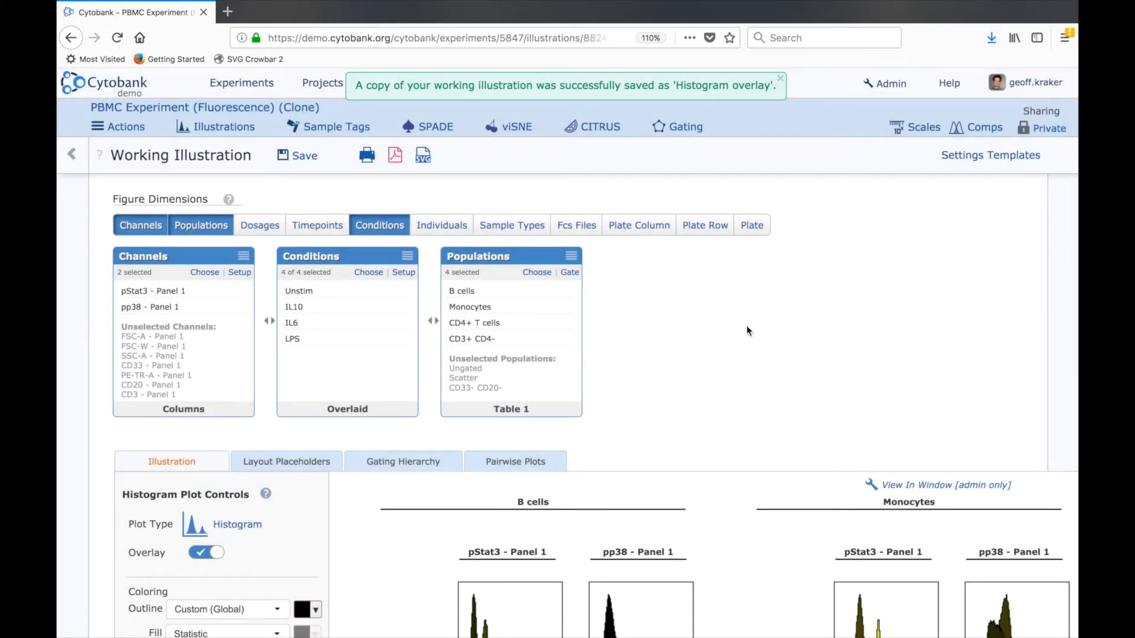
Step: Look over the working illustration's histogram plots and check the context options of the B cells pp38 plot without choosing any
{"action": "scroll", "coordinate": [748, 331], "scroll_direction": "down", "scroll_amount": 3}
{"action": "scroll", "coordinate": [748, 331], "scroll_direction": "right", "scroll_amount": 1}
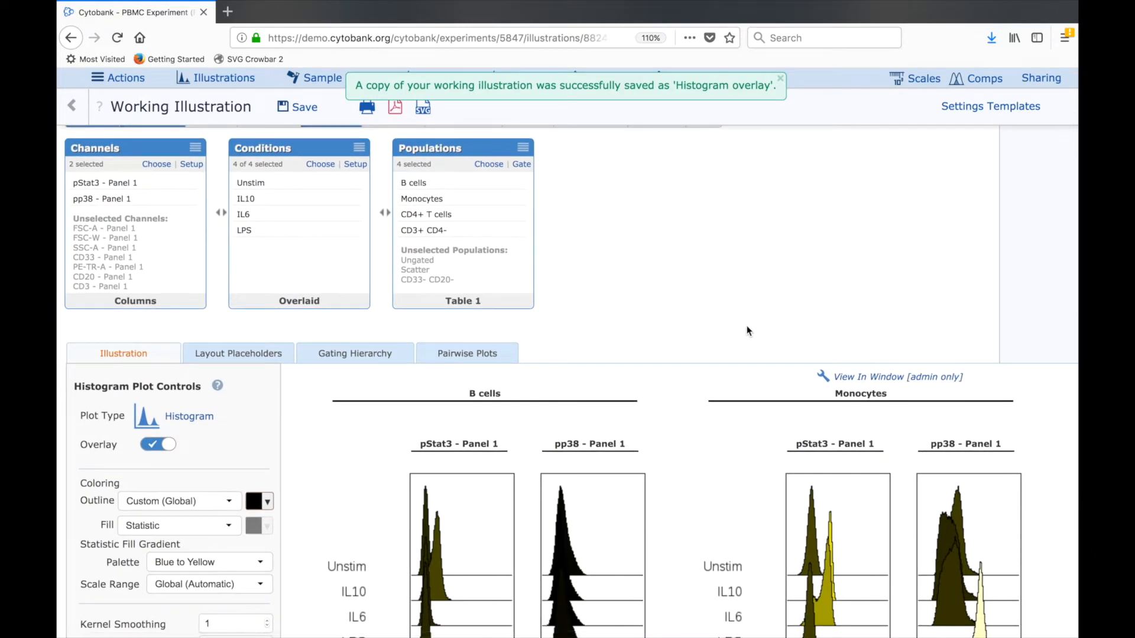
{"action": "left_click_drag", "start_coordinate": [614, 534], "coordinate": [641, 296]}
{"action": "scroll", "coordinate": [641, 296], "scroll_direction": "down", "scroll_amount": 3}
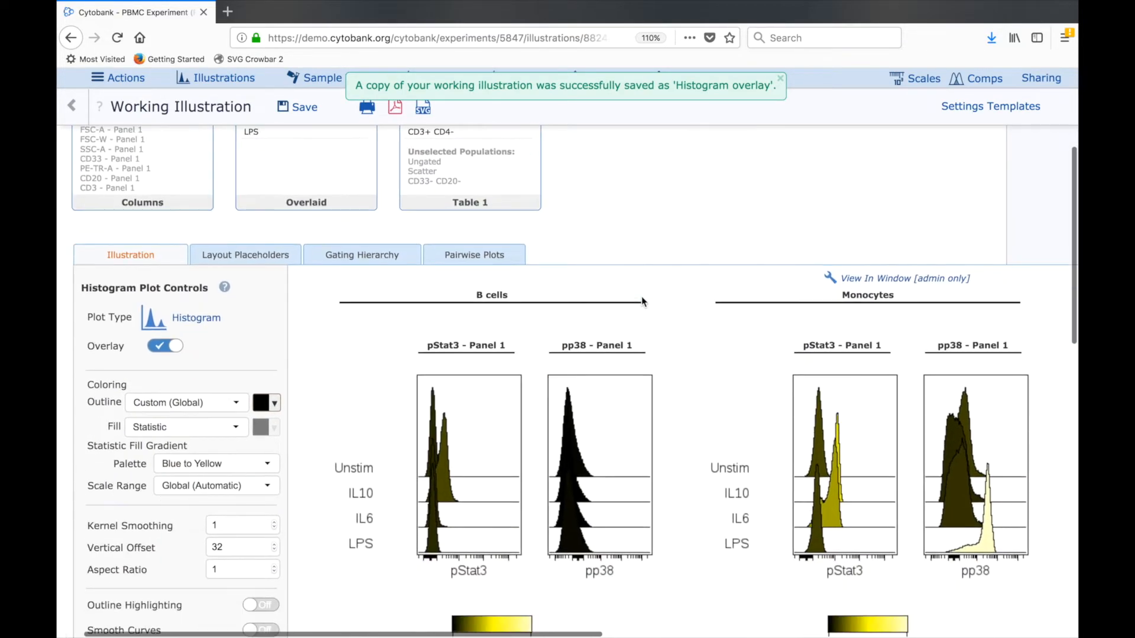
{"action": "right_click", "coordinate": [598, 473]}
{"action": "left_click", "coordinate": [681, 346]}
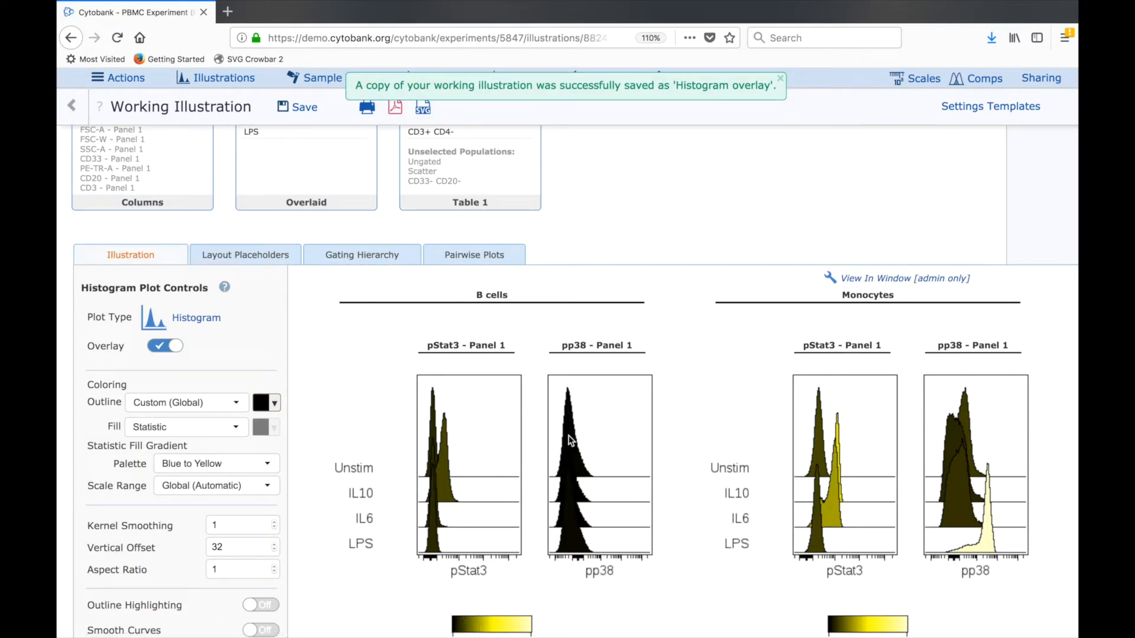
{"action": "scroll", "coordinate": [569, 441], "scroll_direction": "up", "scroll_amount": 6}
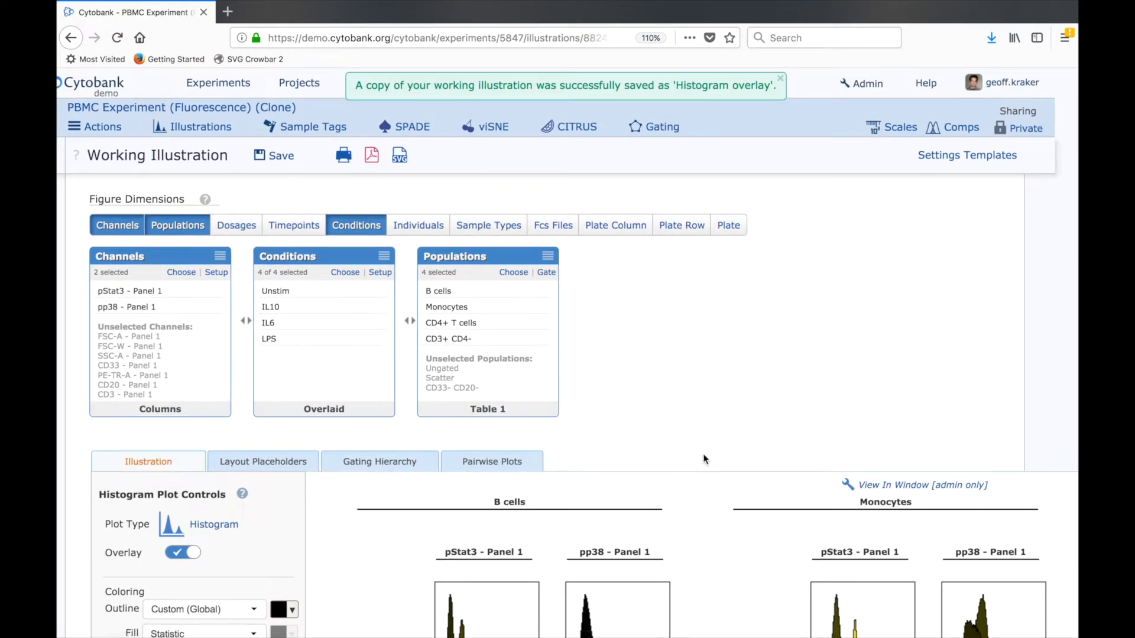
Step: View the working illustration's printer-friendly version in its own tab and close that tab
{"action": "left_click", "coordinate": [343, 156]}
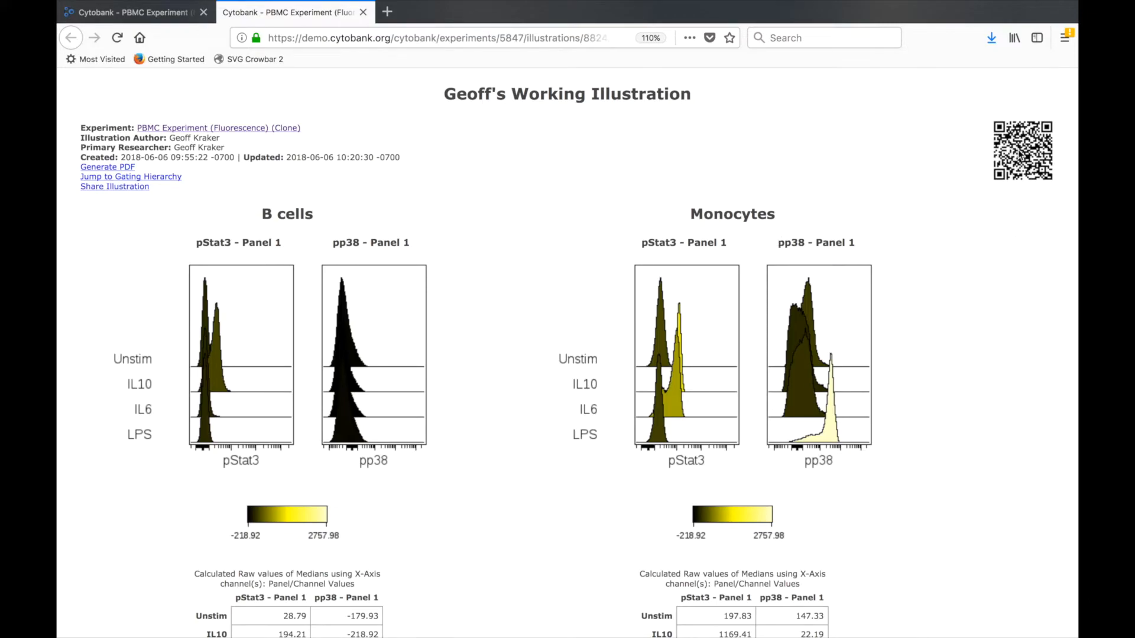
{"action": "mouse_move", "coordinate": [1015, 152]}
{"action": "left_click", "coordinate": [364, 13]}
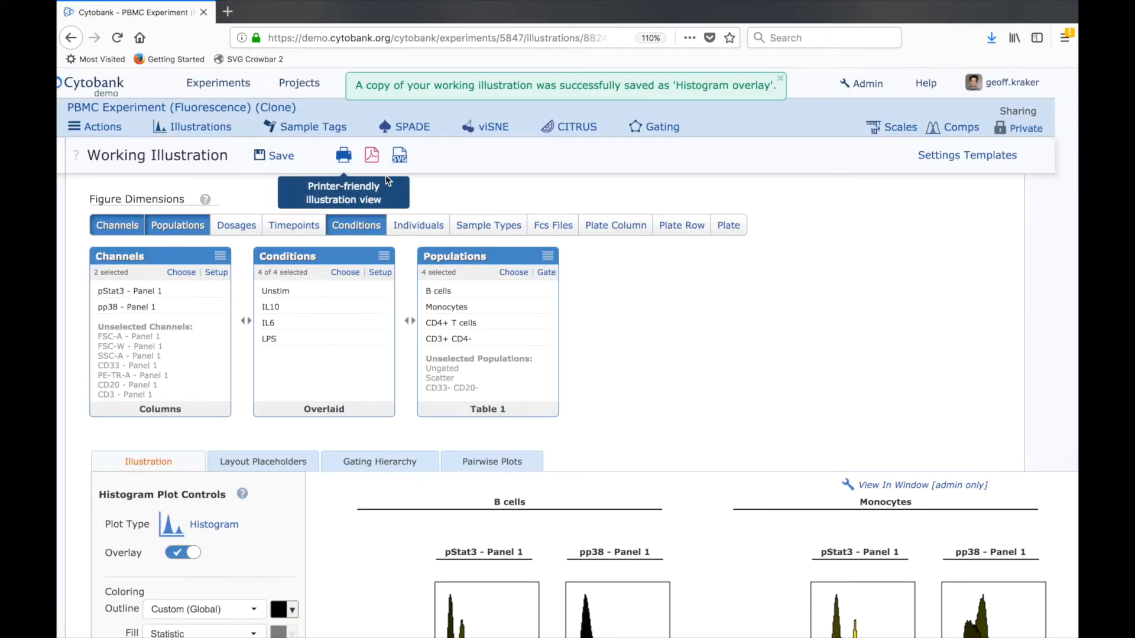
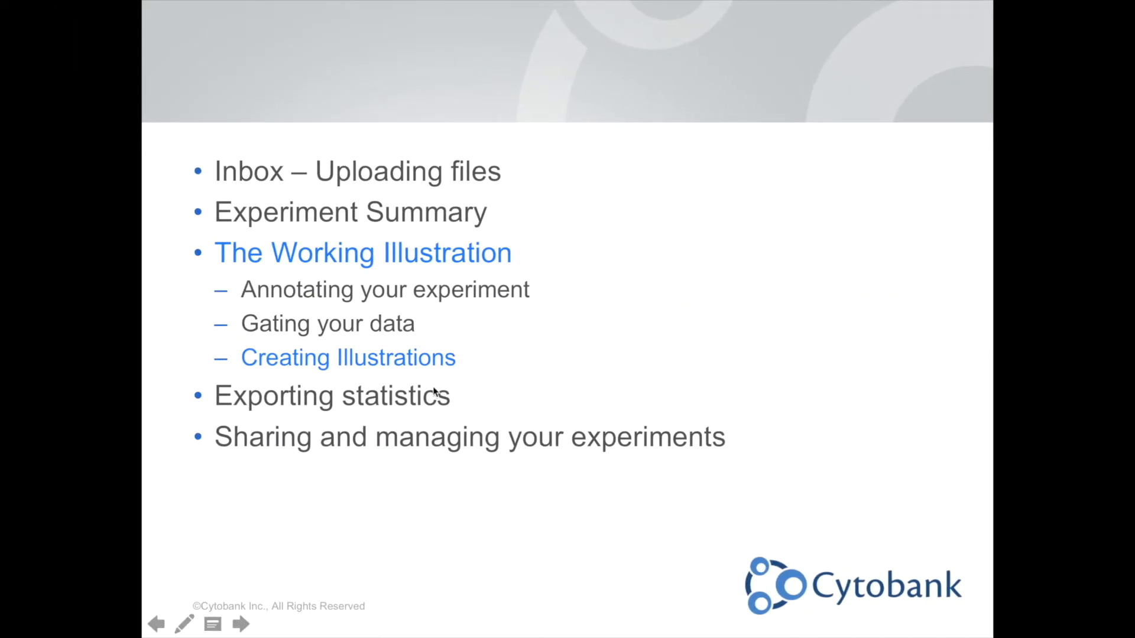
{"action": "left_click", "coordinate": [486, 375]}
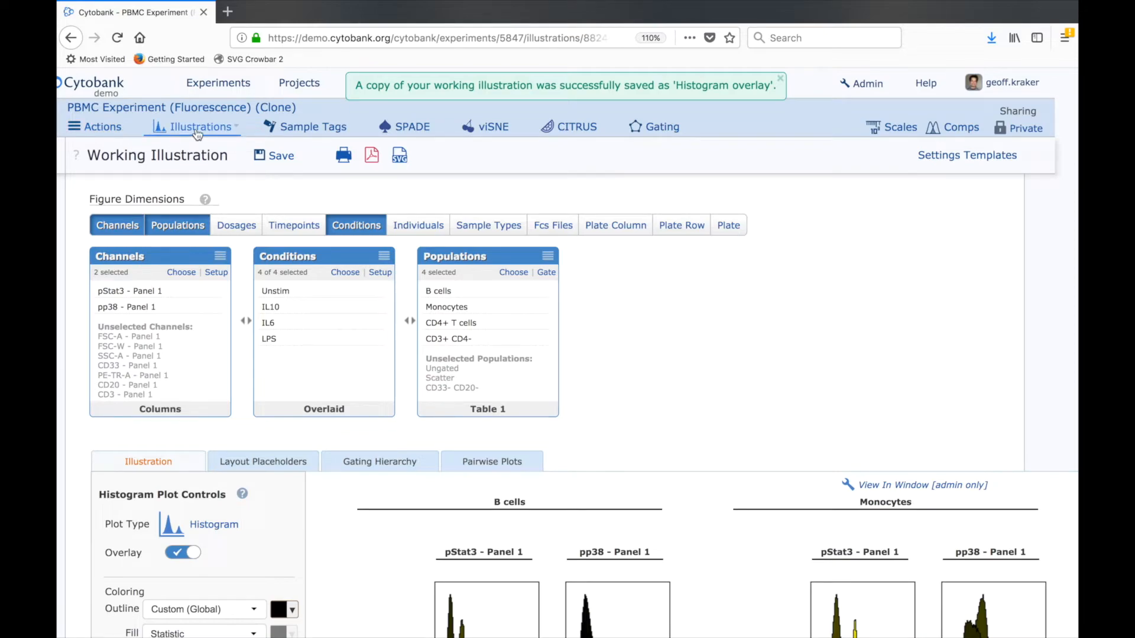
{"action": "left_click", "coordinate": [289, 131]}
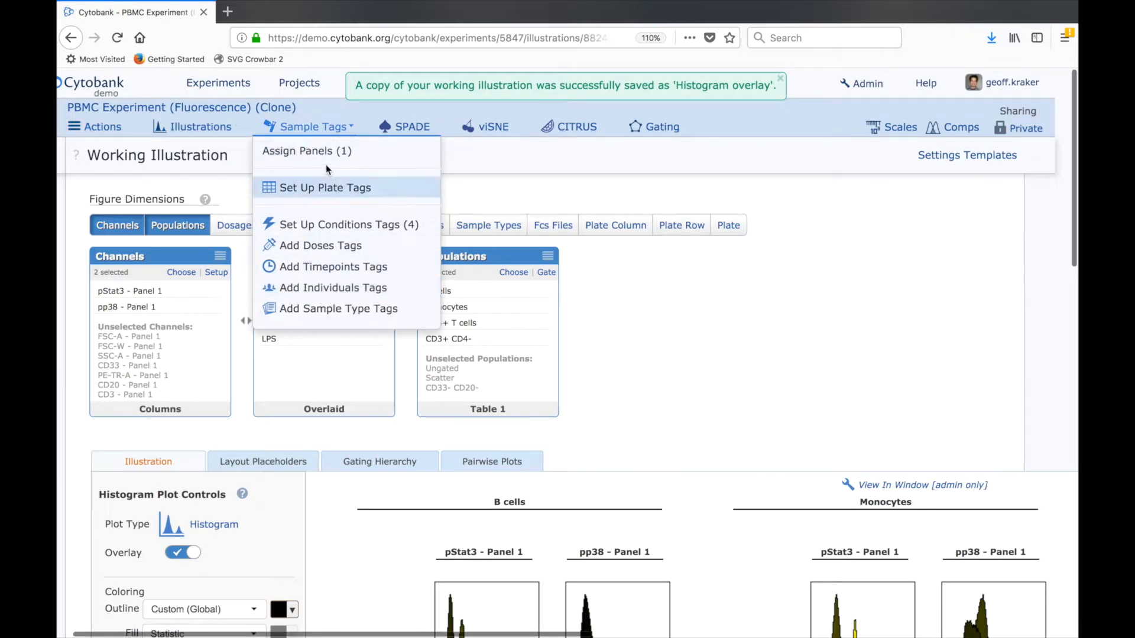
{"action": "left_click", "coordinate": [387, 126]}
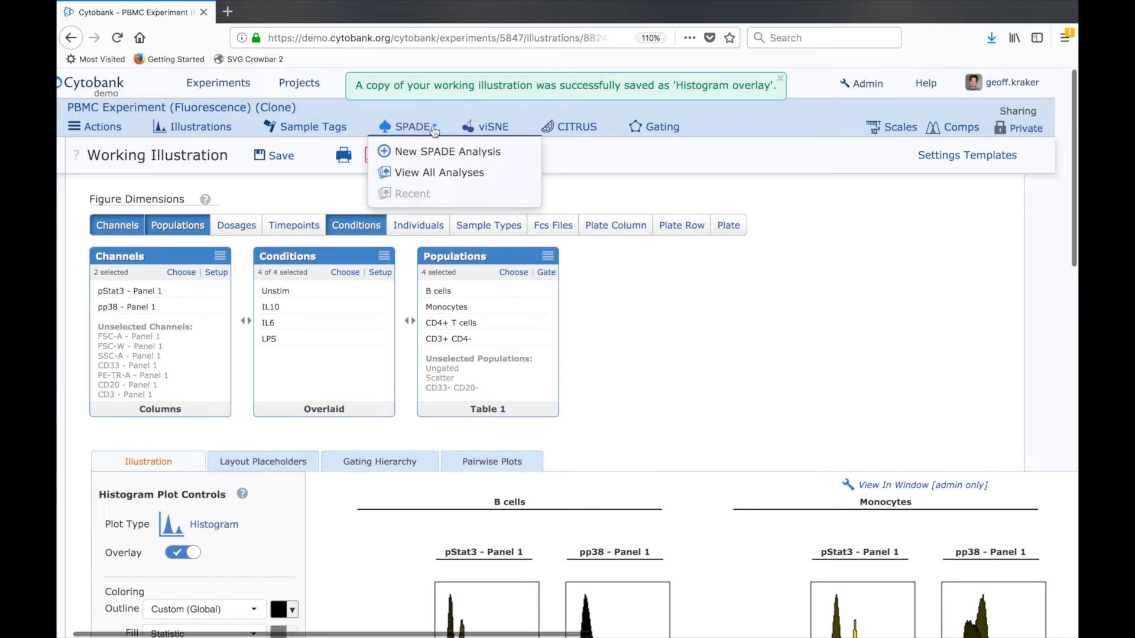
{"action": "left_click", "coordinate": [480, 127]}
{"action": "left_click", "coordinate": [571, 127]}
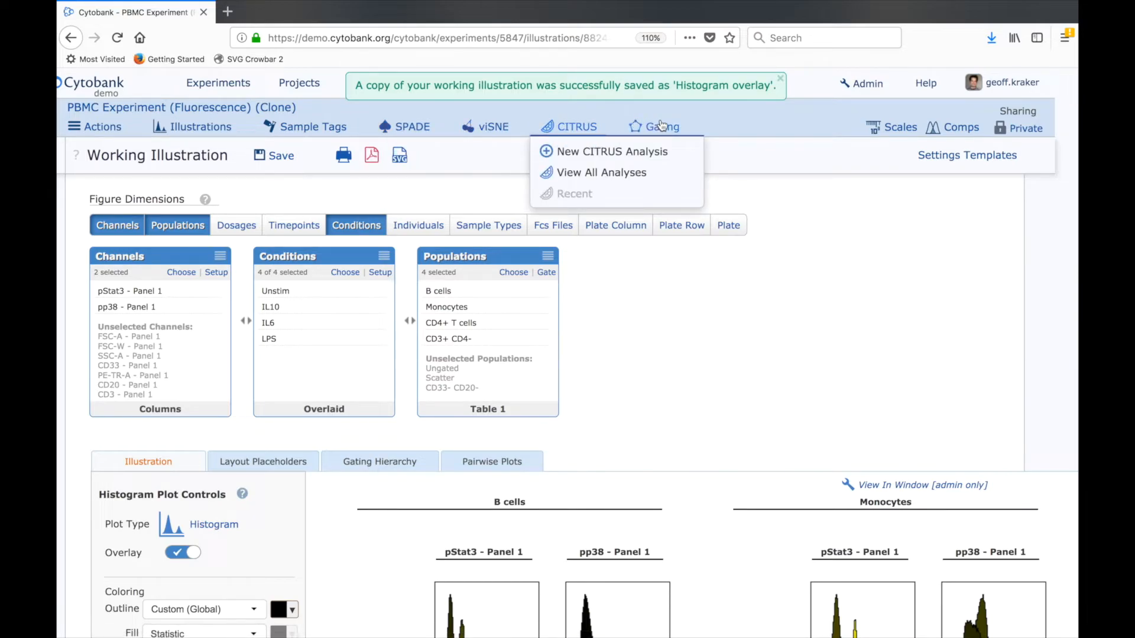
{"action": "left_click", "coordinate": [720, 119]}
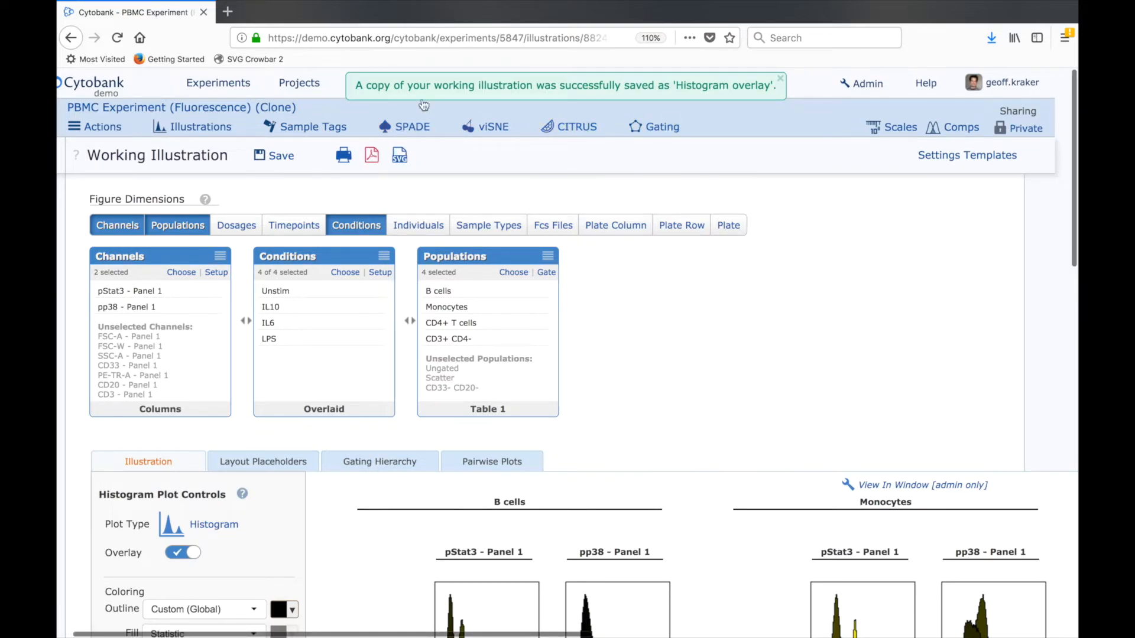
Step: Start a statistics export for the experiment and choose to define what data to export
{"action": "left_click", "coordinate": [110, 130]}
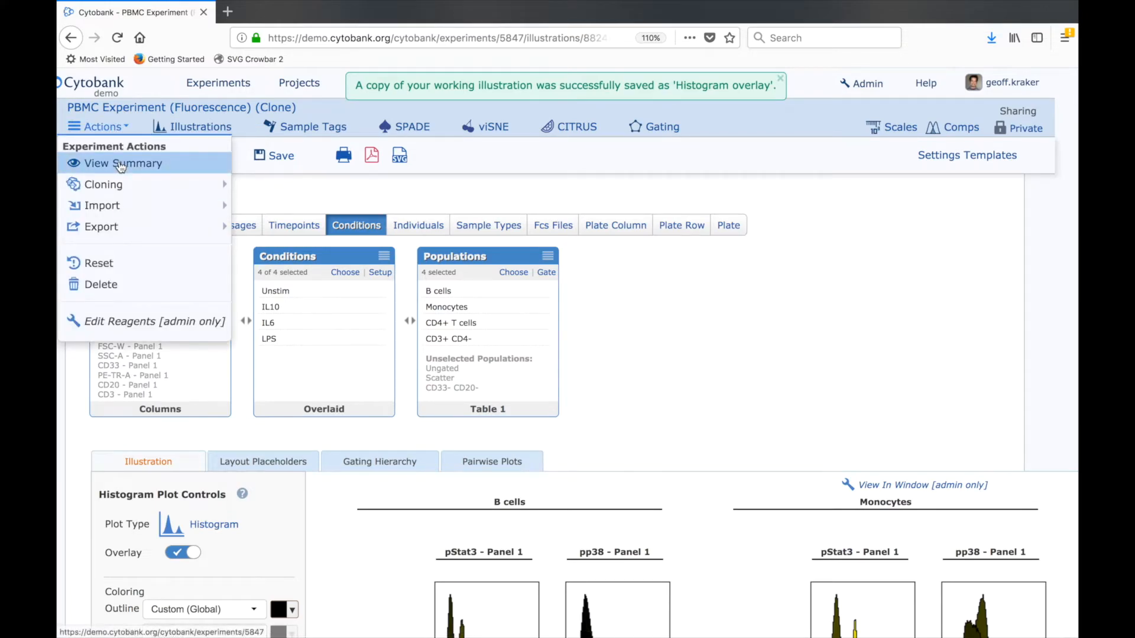
{"action": "mouse_move", "coordinate": [120, 196]}
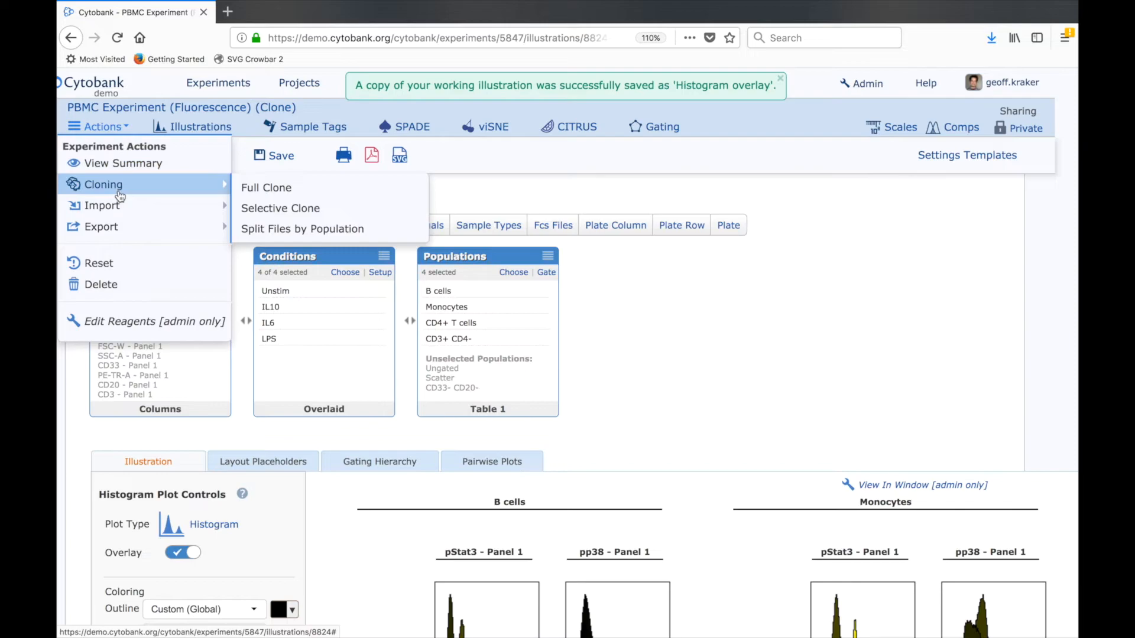
{"action": "mouse_move", "coordinate": [117, 230]}
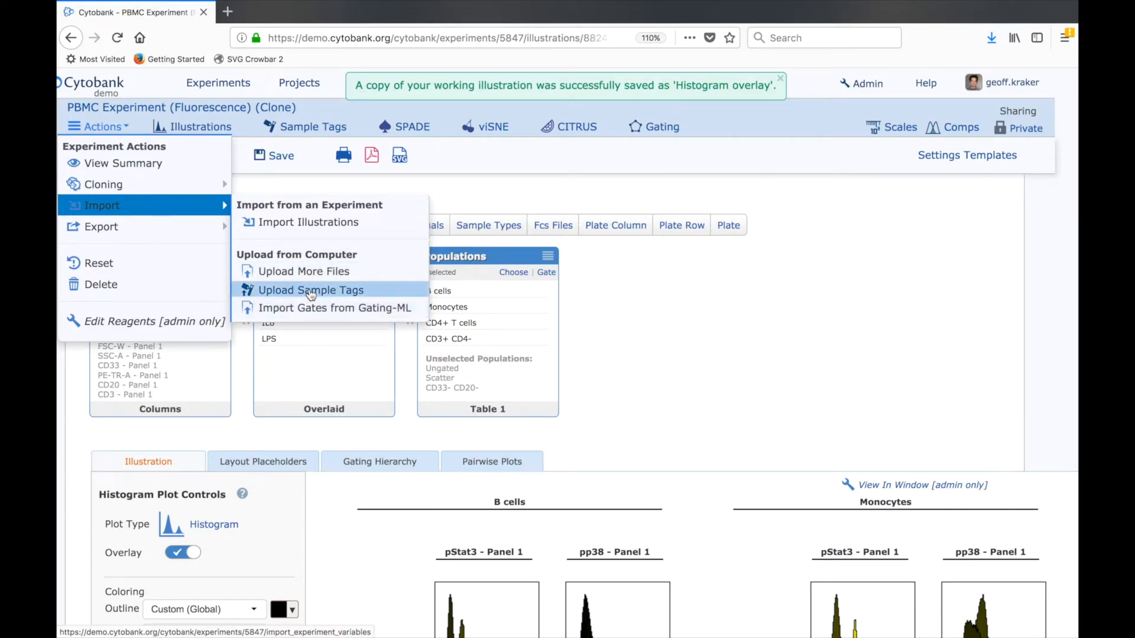
{"action": "mouse_move", "coordinate": [203, 228]}
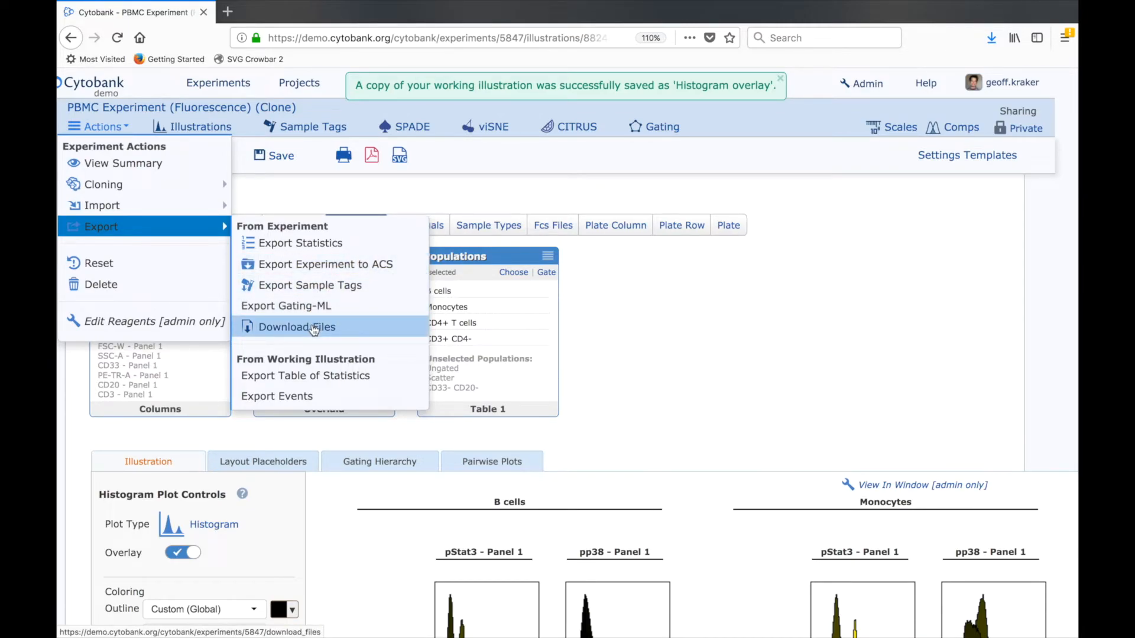
{"action": "left_click", "coordinate": [311, 251]}
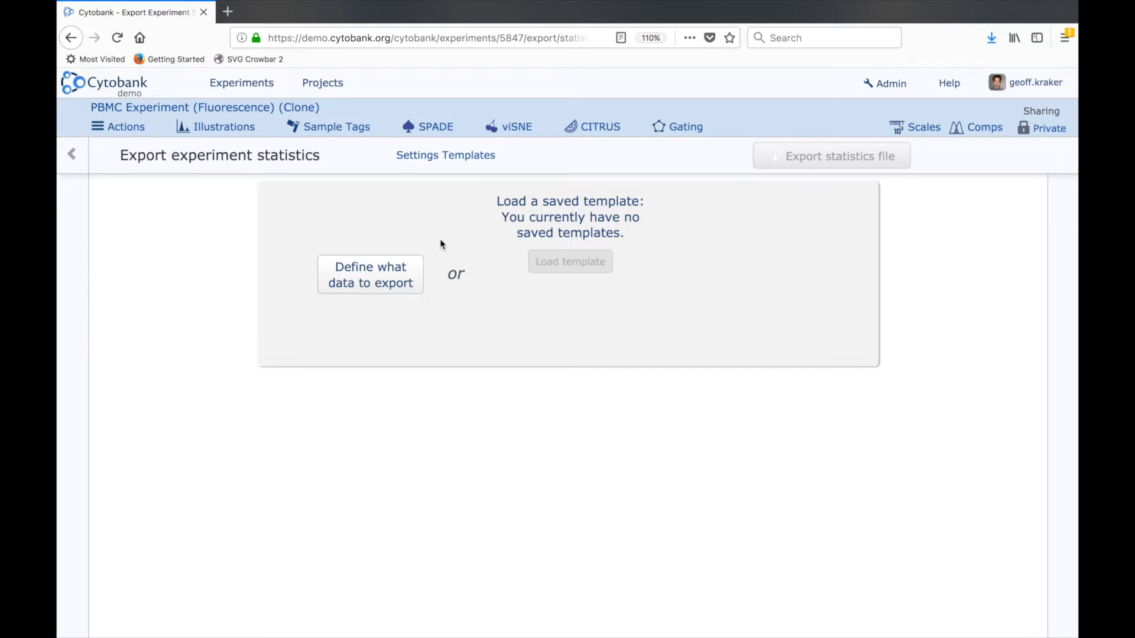
{"action": "left_click", "coordinate": [376, 282]}
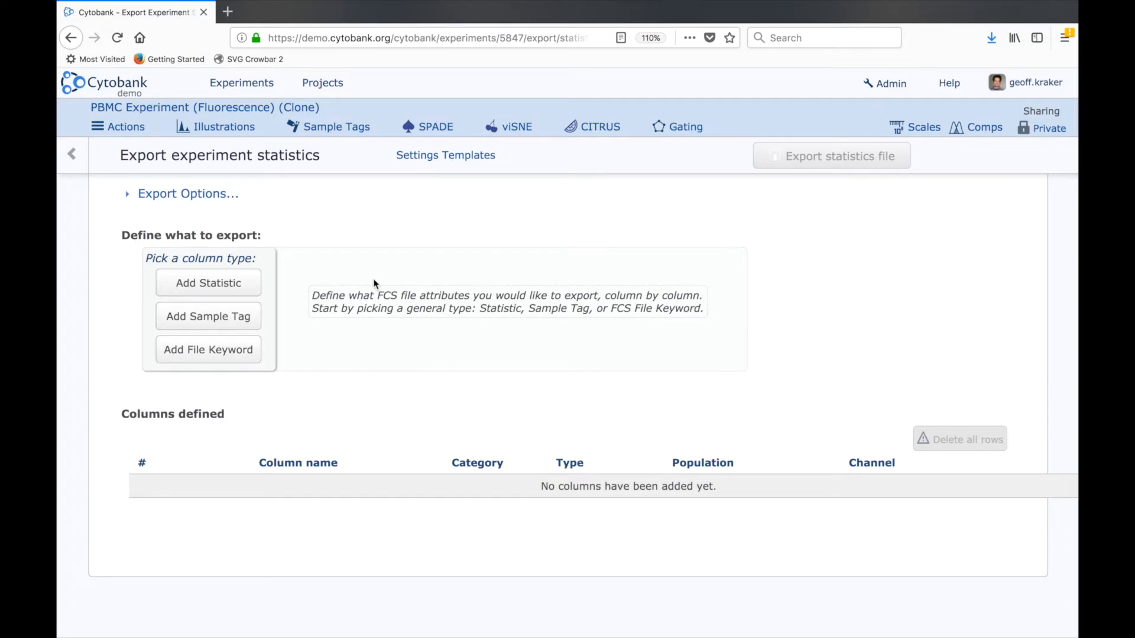
Step: Review the statistics export options, including the compensation choices, and collapse them again
{"action": "left_click", "coordinate": [210, 201]}
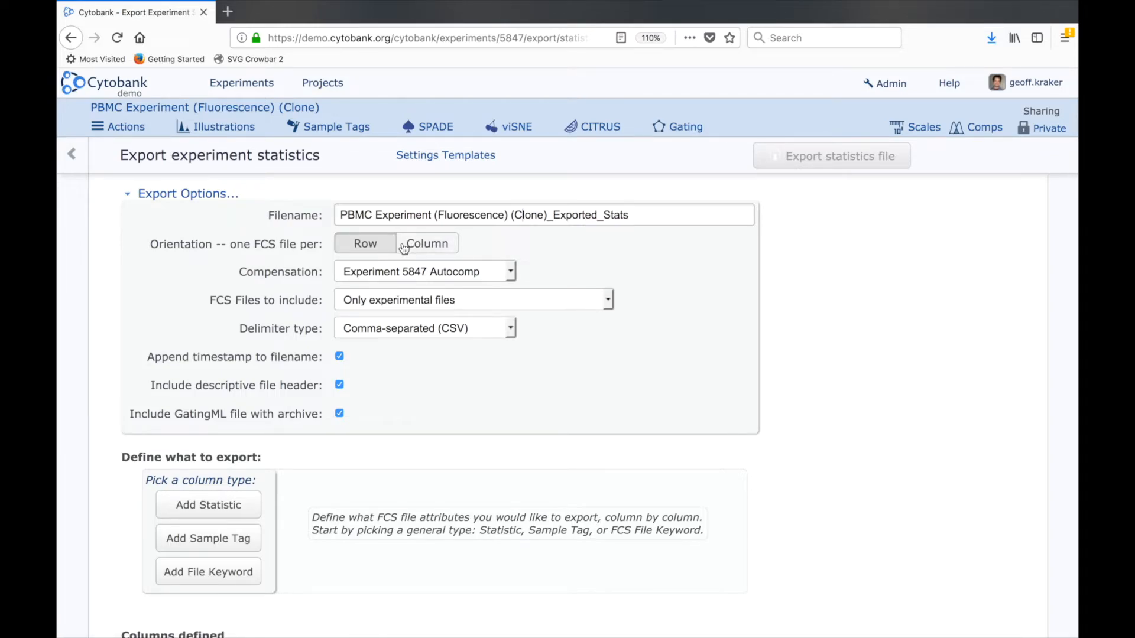
{"action": "left_click", "coordinate": [428, 274]}
{"action": "left_click", "coordinate": [425, 268]}
{"action": "left_click", "coordinate": [228, 194]}
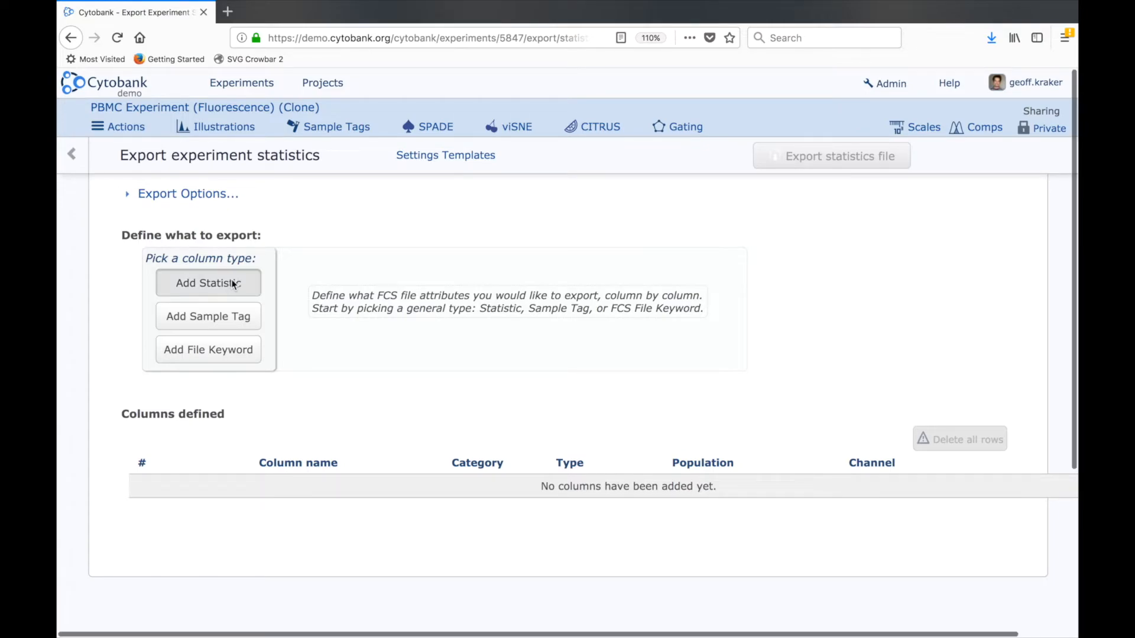
Step: Add export columns for the Medians of Ax488-A (pStat3) and Ax647-A (pp38) in the Monocytes population
{"action": "left_click", "coordinate": [234, 284]}
{"action": "left_click", "coordinate": [322, 275]}
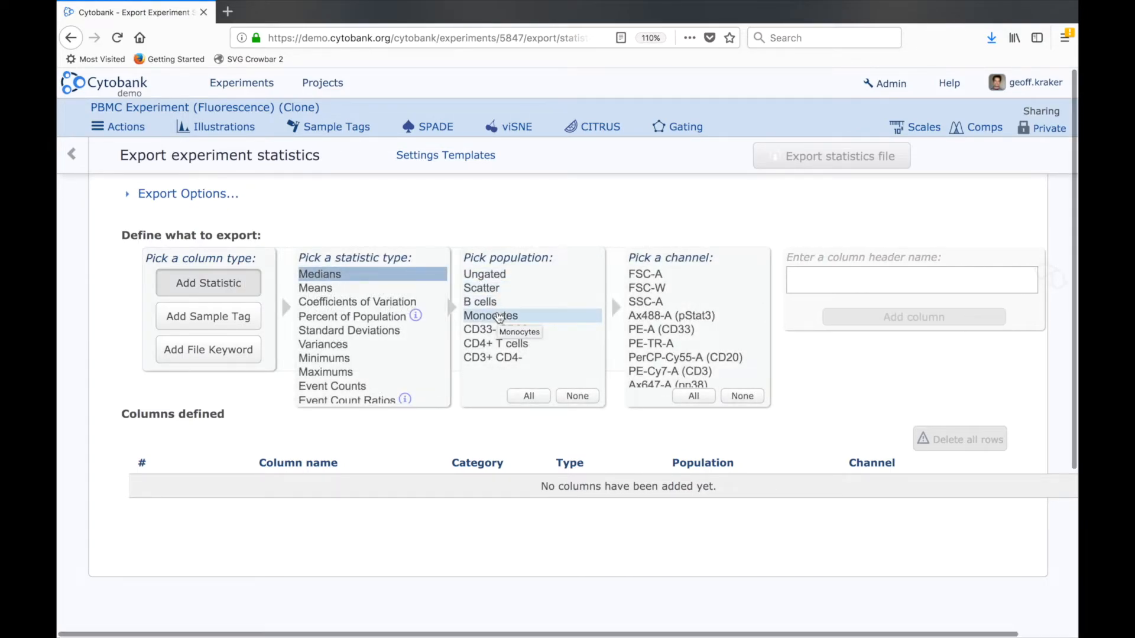
{"action": "left_click", "coordinate": [499, 318]}
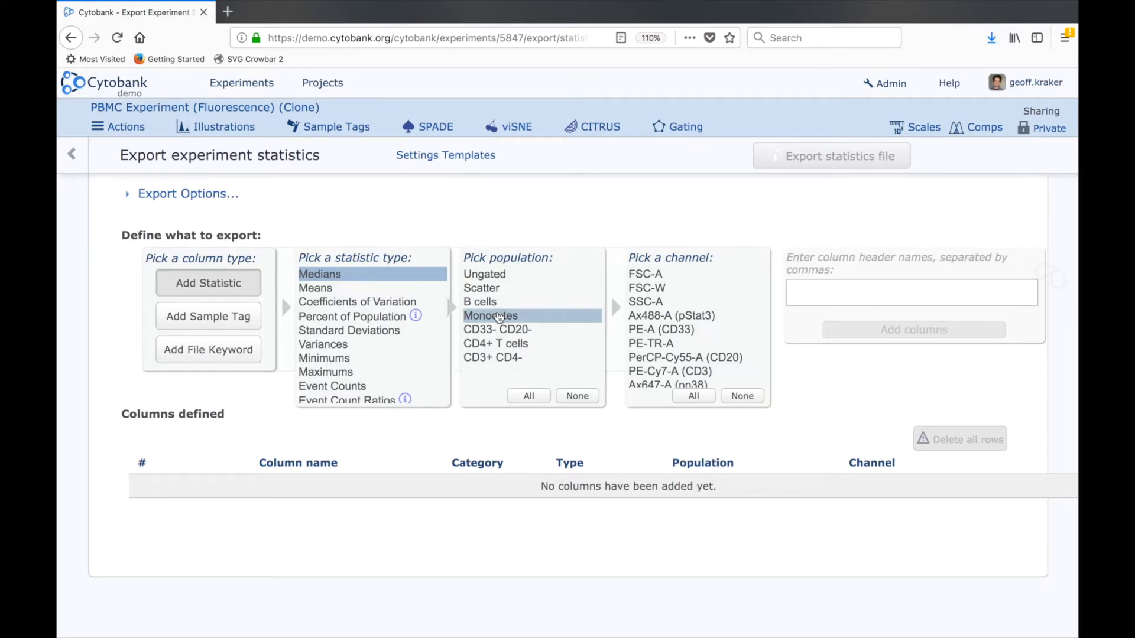
{"action": "left_click", "coordinate": [685, 317]}
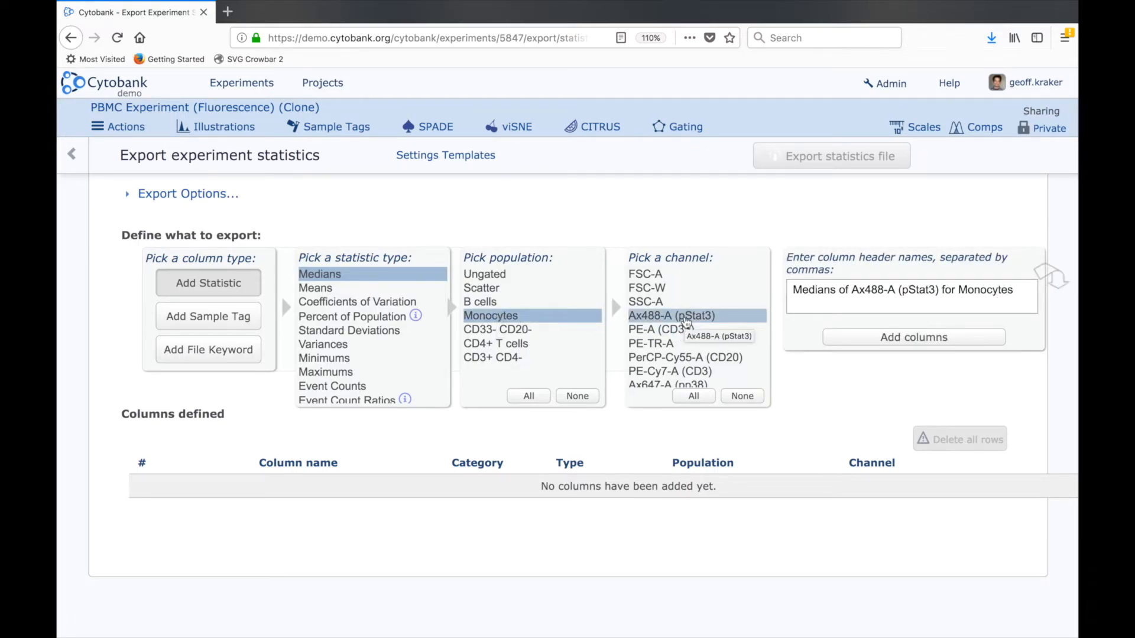
{"action": "left_click", "coordinate": [697, 384], "text": "ctrl"}
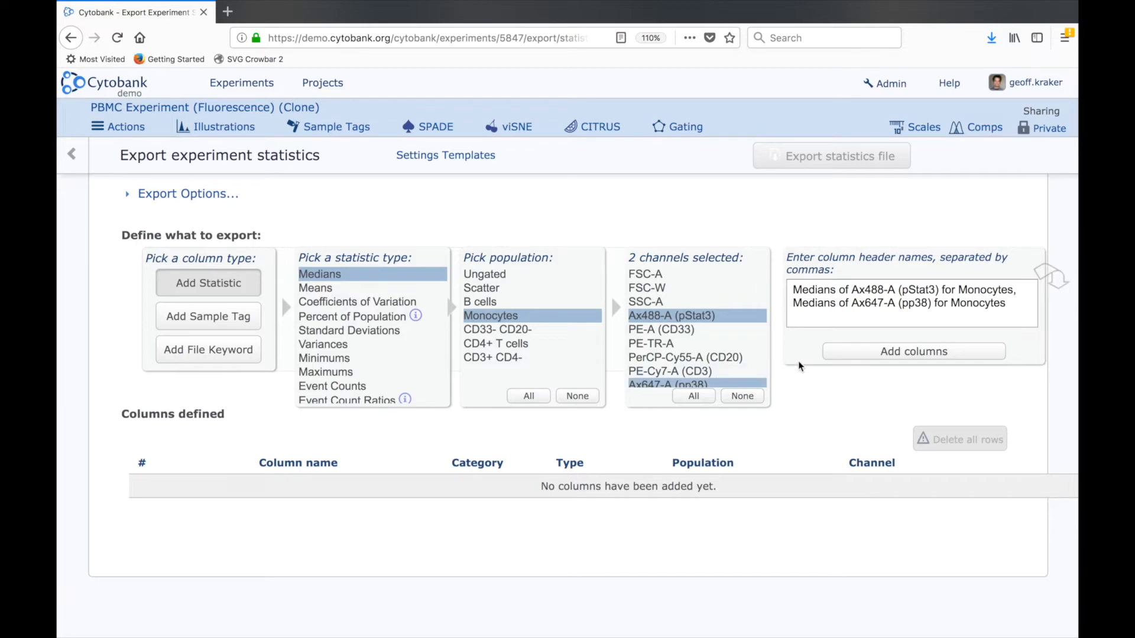
{"action": "left_click", "coordinate": [847, 359]}
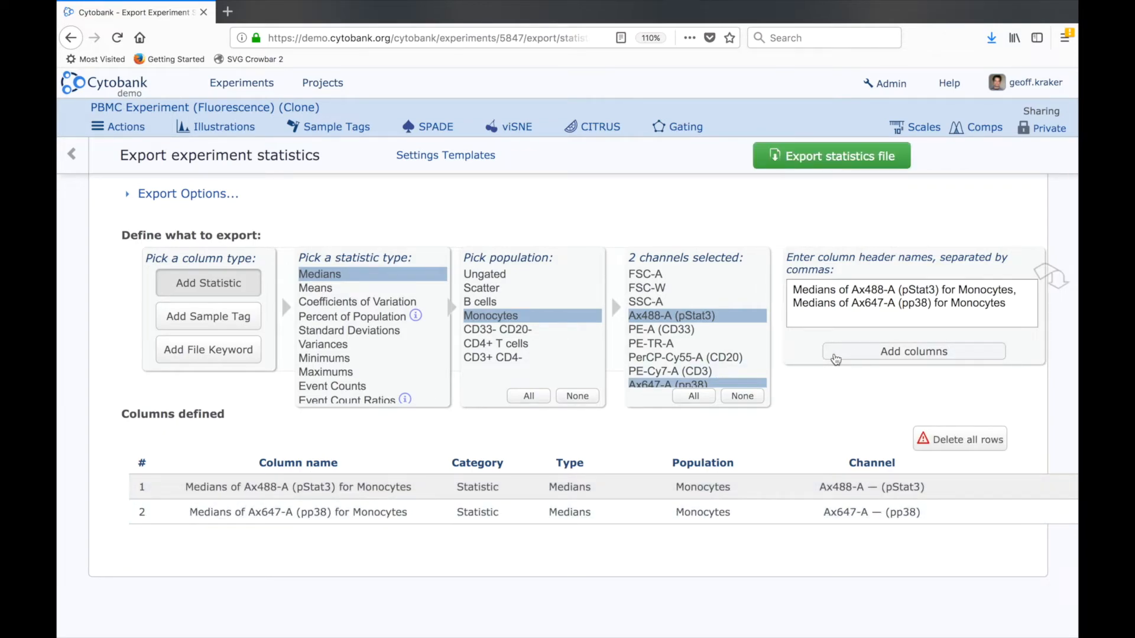
Step: Add the pStat3 and pp38 median columns for the CD4+ T cells and CD3+ CD4- populations
{"action": "left_click", "coordinate": [509, 343]}
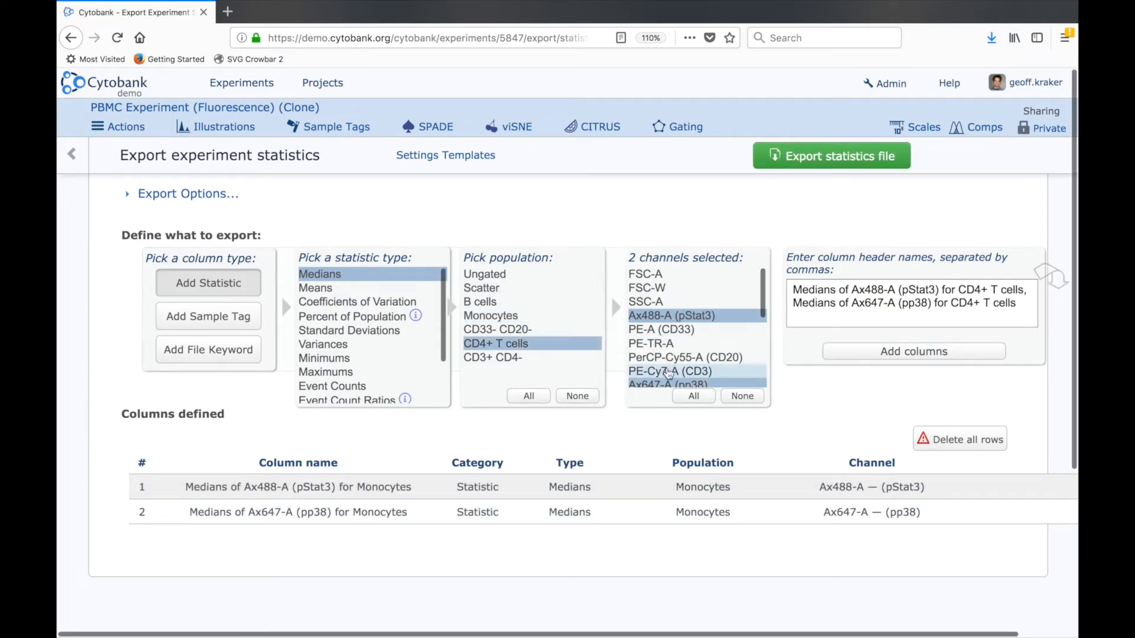
{"action": "left_click", "coordinate": [832, 353]}
{"action": "left_click", "coordinate": [491, 359]}
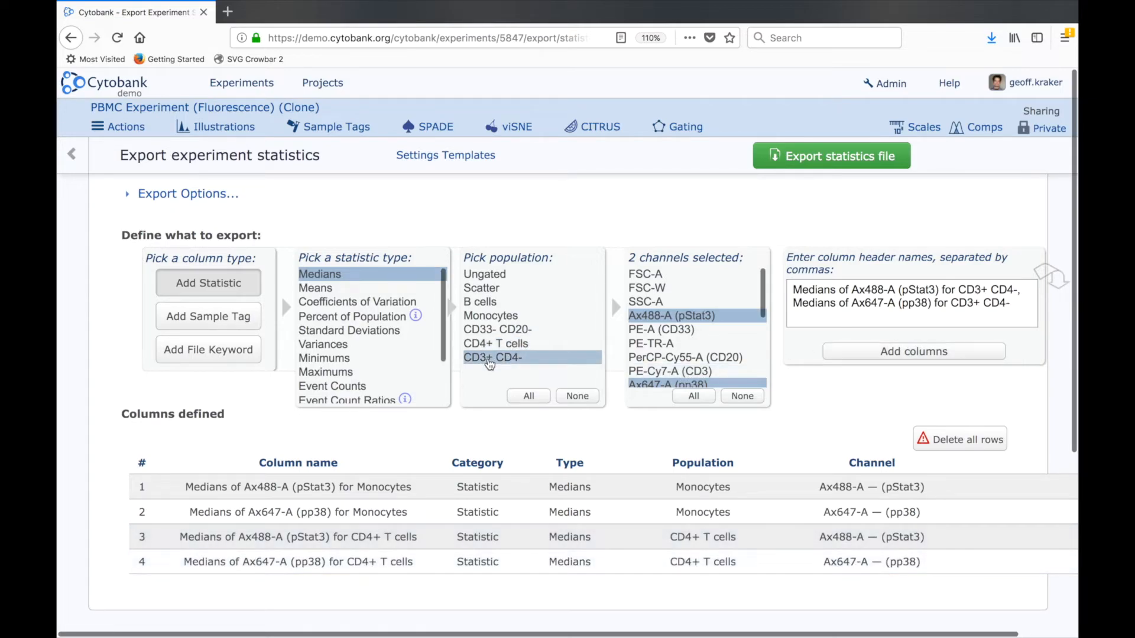
{"action": "left_click", "coordinate": [945, 351]}
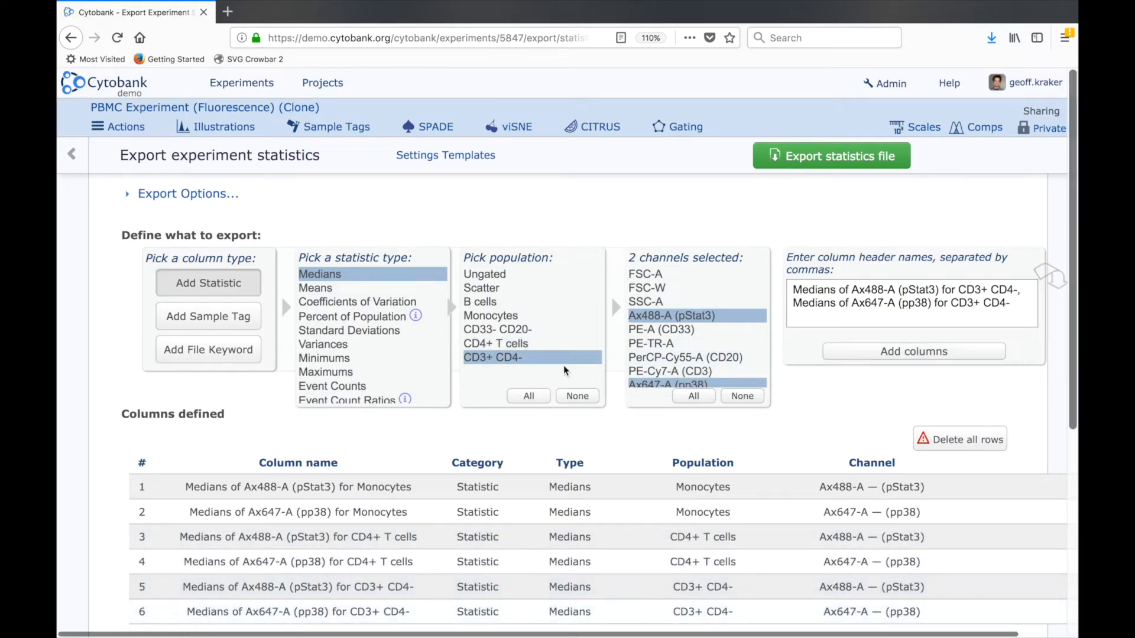
Step: Select Percent of Population as the statistic type and read its explanation
{"action": "left_click", "coordinate": [385, 314]}
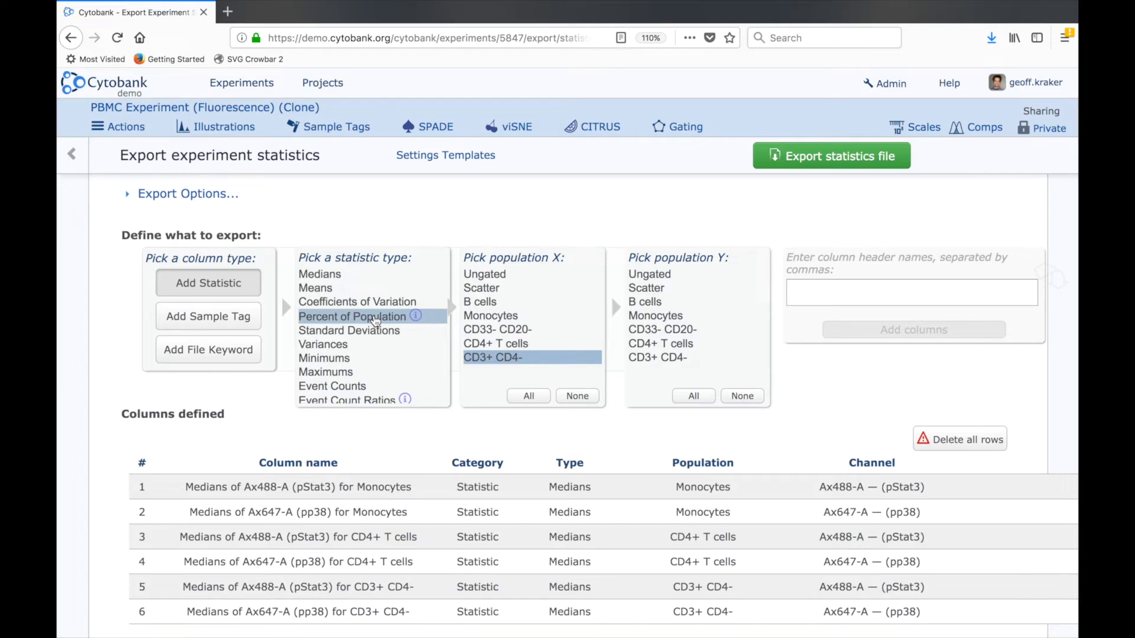
{"action": "mouse_move", "coordinate": [417, 317]}
Step: Open Cytobank's Support Home in a new browser tab and switch to it
{"action": "left_click", "coordinate": [951, 87]}
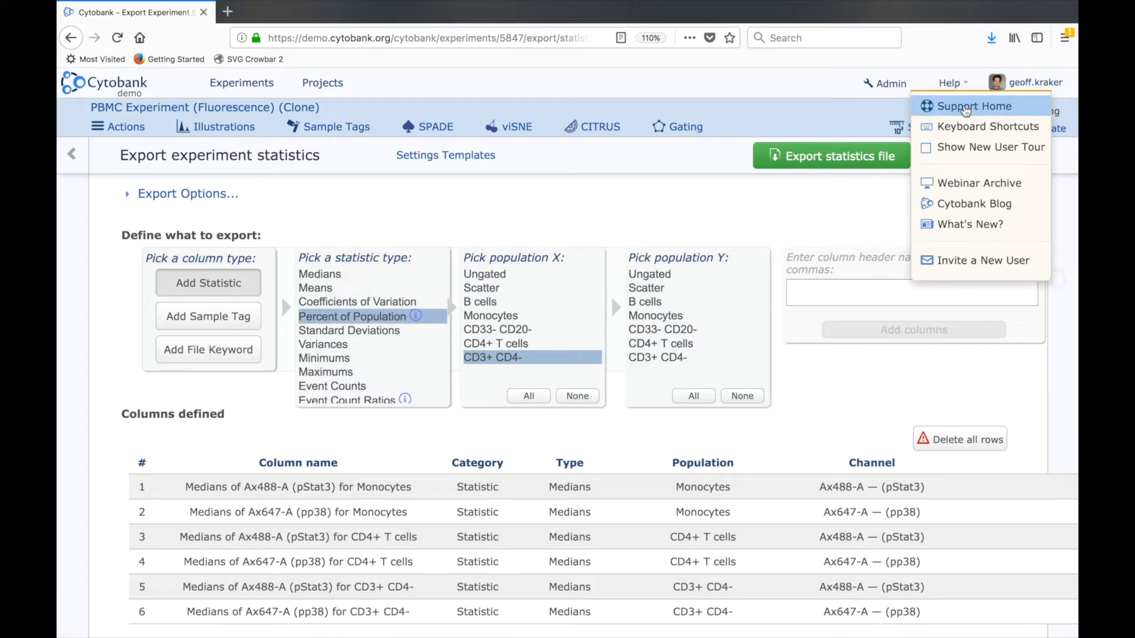
{"action": "right_click", "coordinate": [966, 111]}
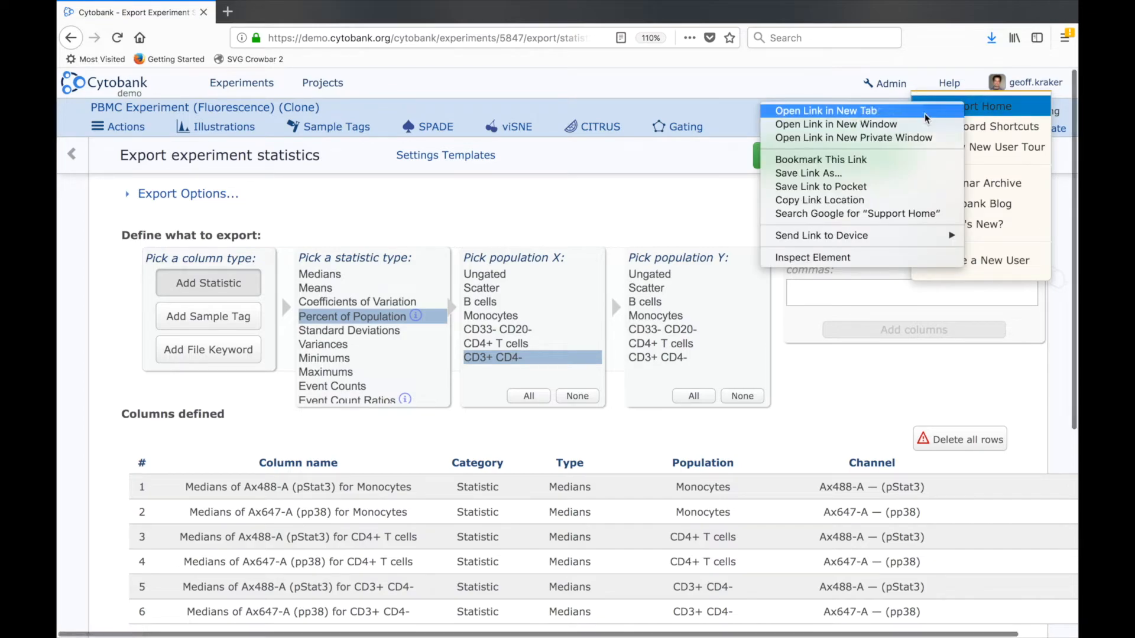
{"action": "left_click", "coordinate": [927, 115]}
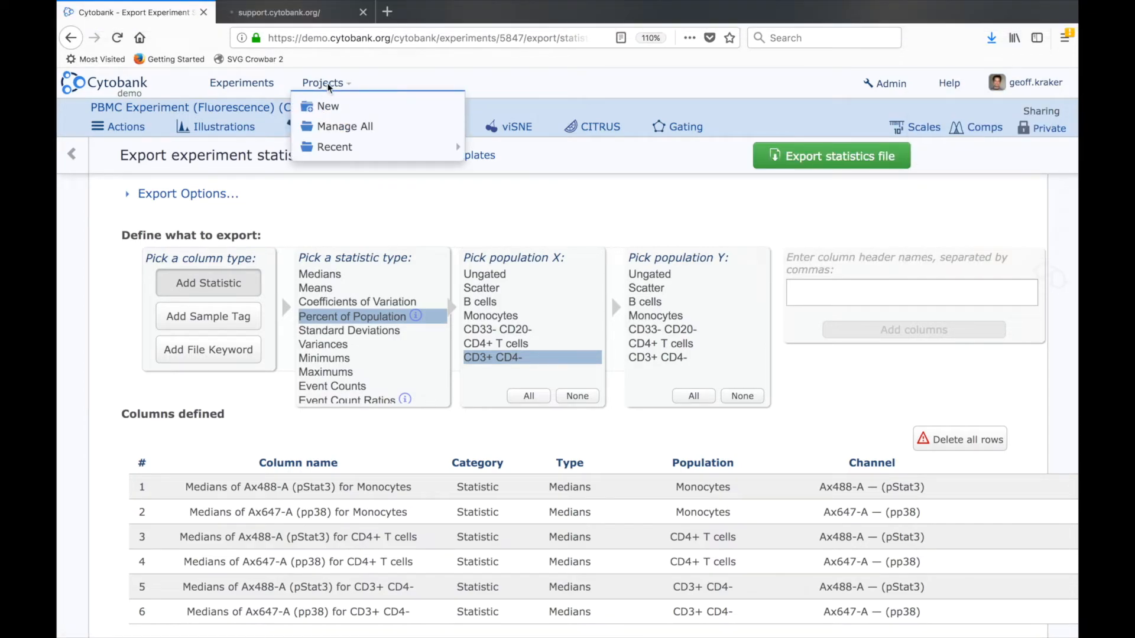
{"action": "left_click", "coordinate": [309, 18]}
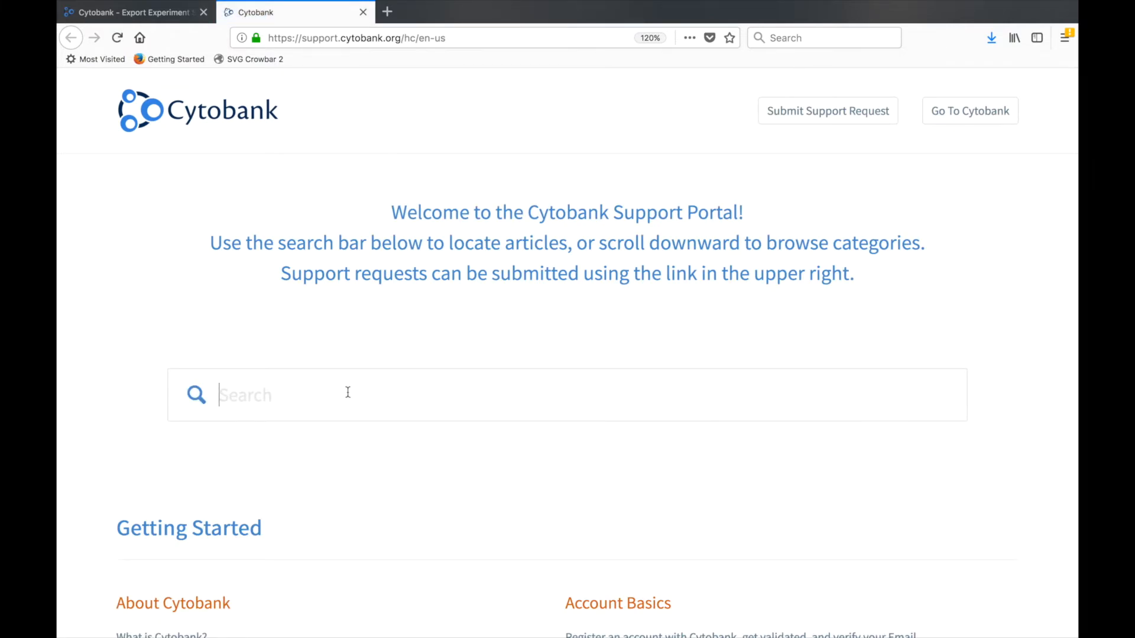
Step: Browse the support portal's article categories, from Getting Started through gating and sample tags
{"action": "scroll", "coordinate": [347, 393], "scroll_direction": "down", "scroll_amount": 5}
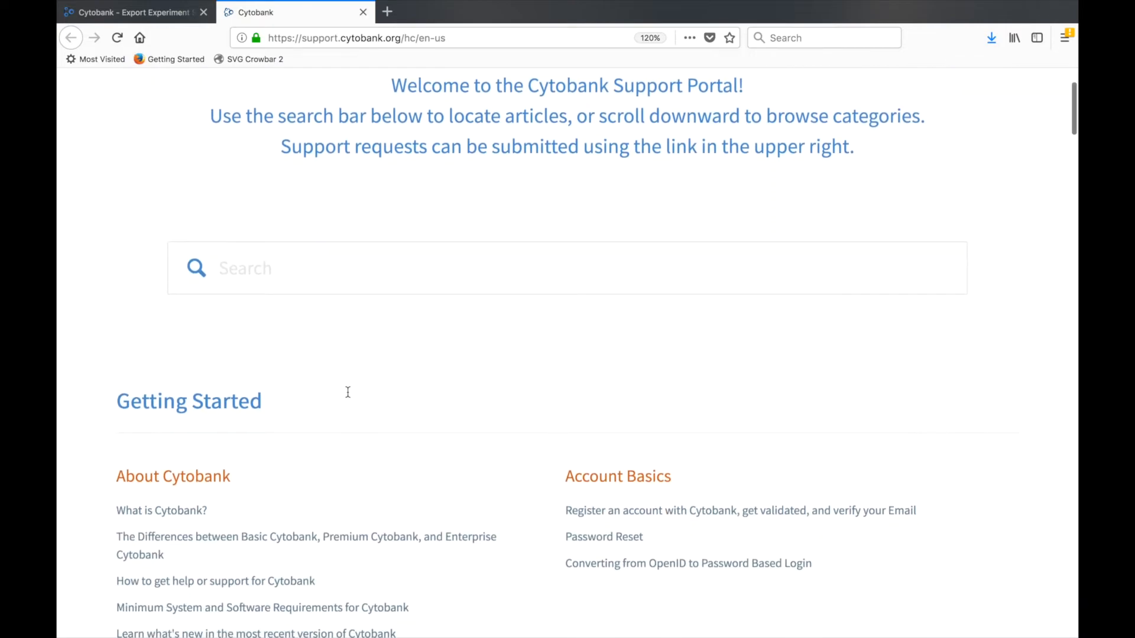
{"action": "scroll", "coordinate": [473, 467], "scroll_direction": "down", "scroll_amount": 2}
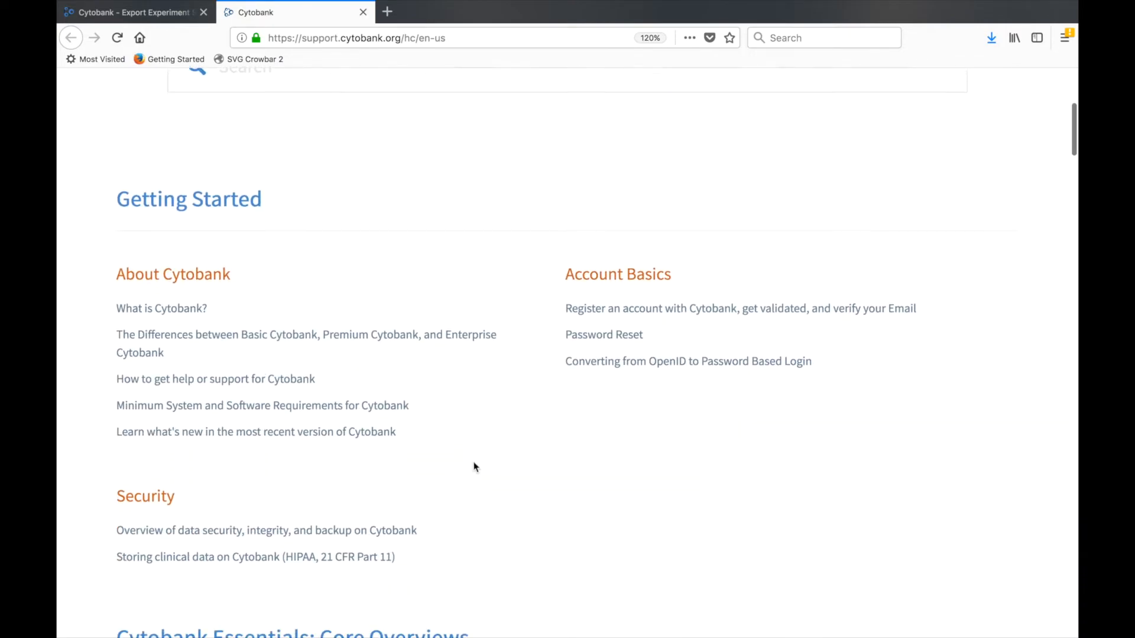
{"action": "scroll", "coordinate": [473, 466], "scroll_direction": "down", "scroll_amount": 6}
{"action": "scroll", "coordinate": [532, 439], "scroll_direction": "down", "scroll_amount": 7}
{"action": "scroll", "coordinate": [439, 553], "scroll_direction": "down", "scroll_amount": 4}
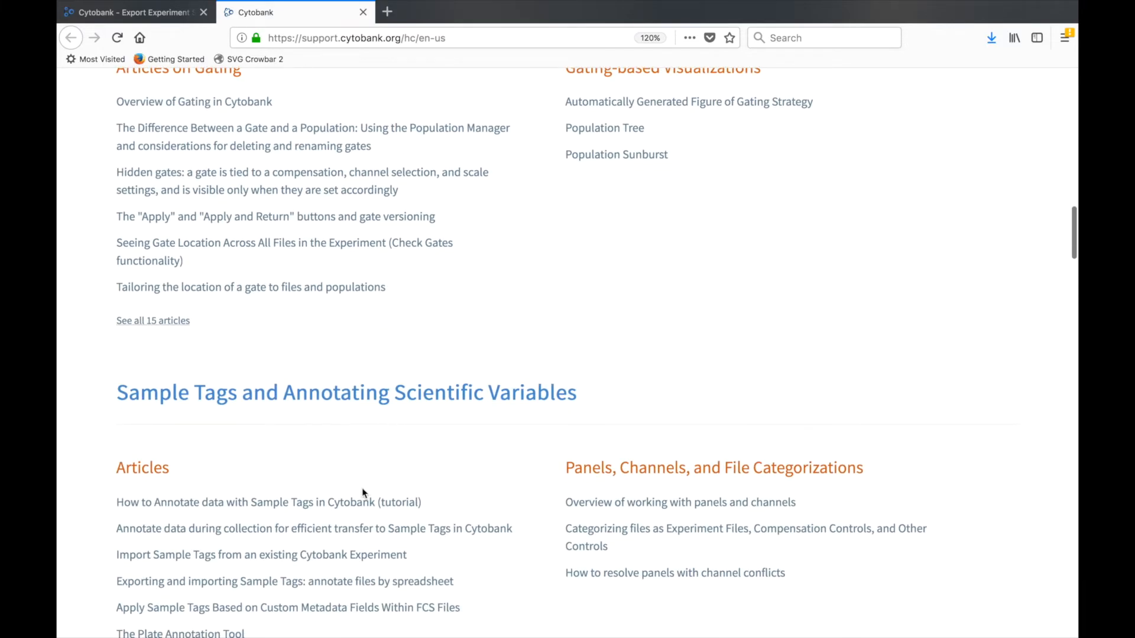
{"action": "scroll", "coordinate": [519, 385], "scroll_direction": "up", "scroll_amount": 20}
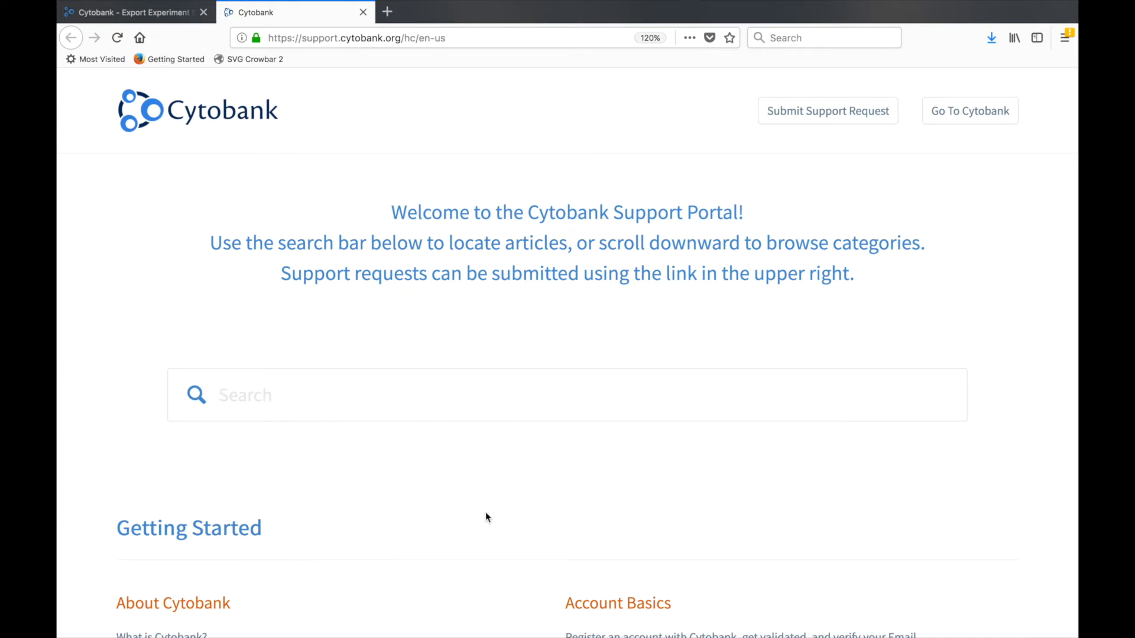
Step: Open the support request form, examine its email, subject, description and attachment fields, and close the support site
{"action": "left_click", "coordinate": [833, 121]}
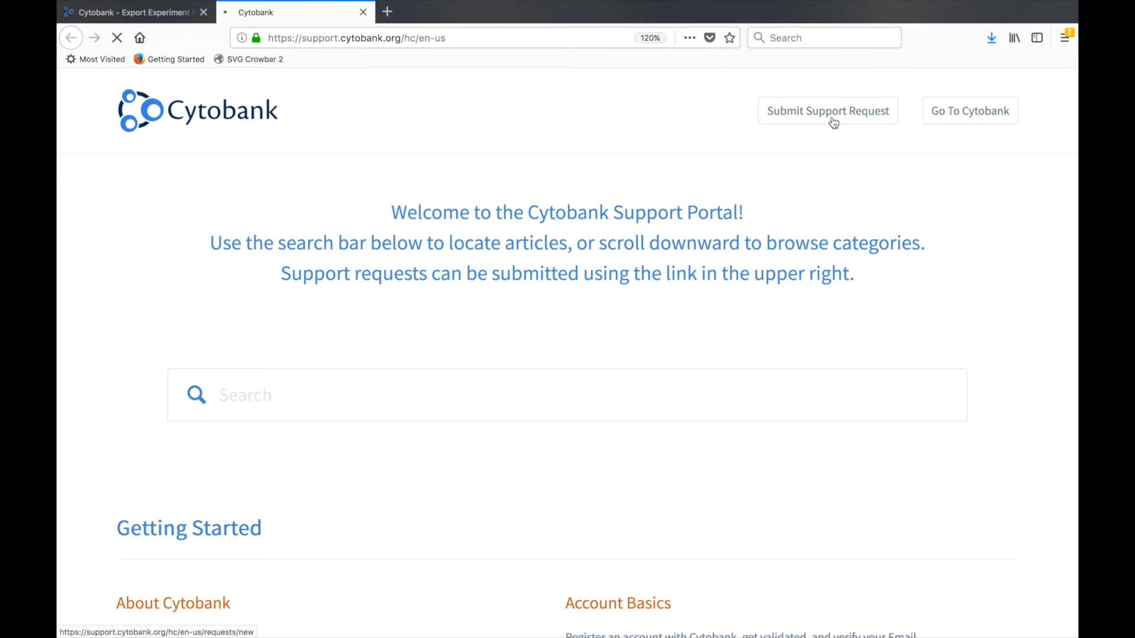
{"action": "left_click", "coordinate": [461, 386]}
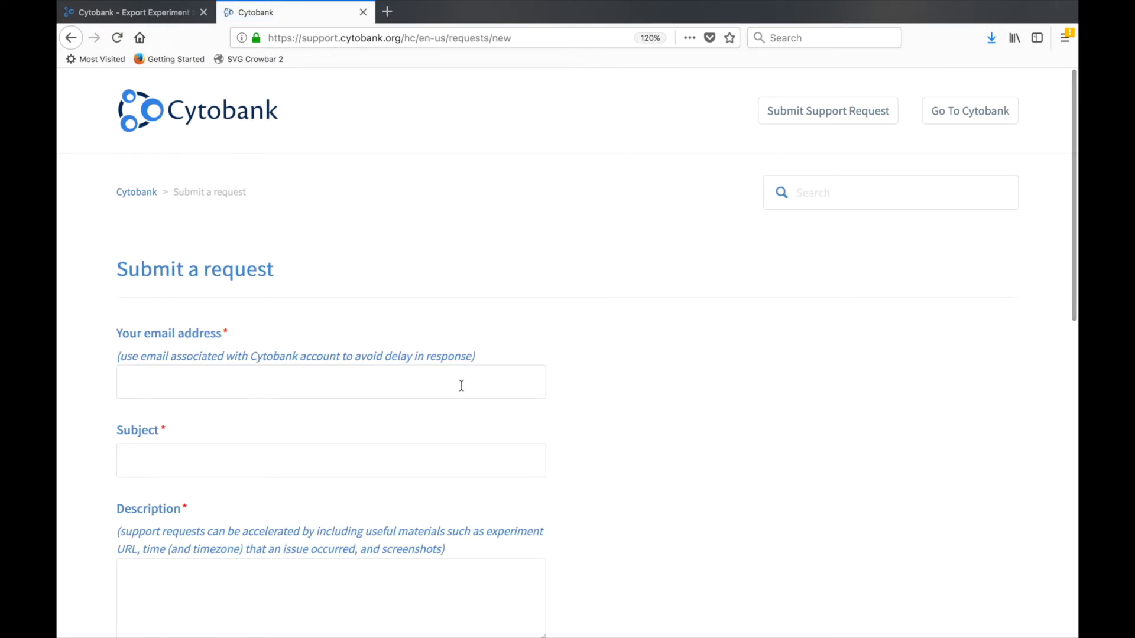
{"action": "left_click", "coordinate": [390, 466]}
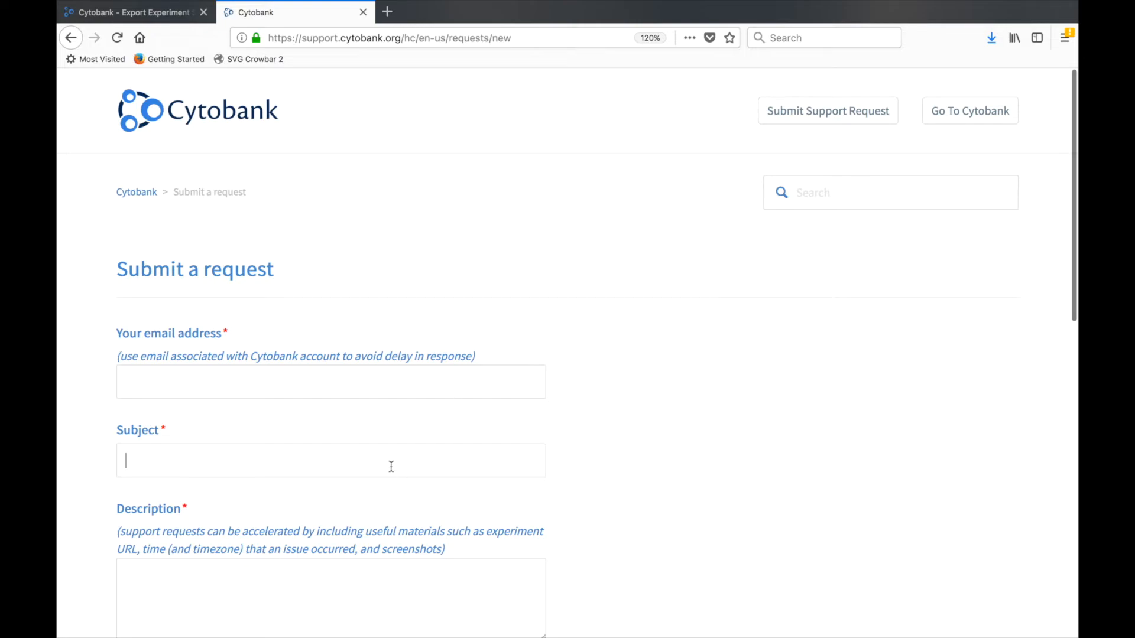
{"action": "scroll", "coordinate": [390, 466], "scroll_direction": "down", "scroll_amount": 3}
{"action": "left_click", "coordinate": [383, 452]}
{"action": "scroll", "coordinate": [383, 450], "scroll_direction": "down", "scroll_amount": 3}
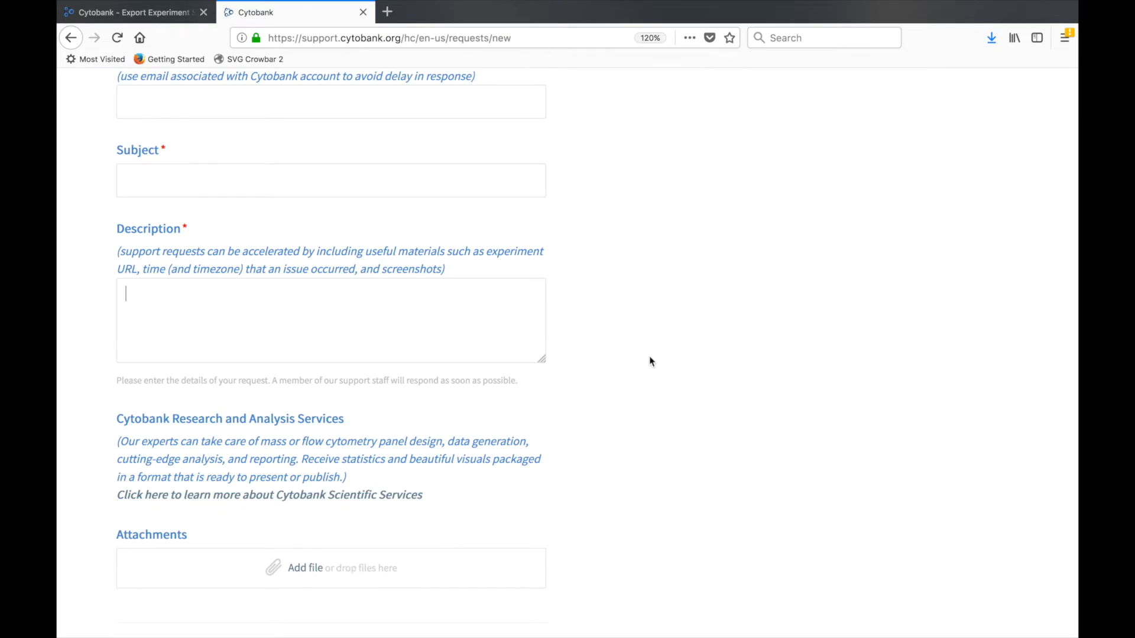
{"action": "scroll", "coordinate": [650, 360], "scroll_direction": "up", "scroll_amount": 6}
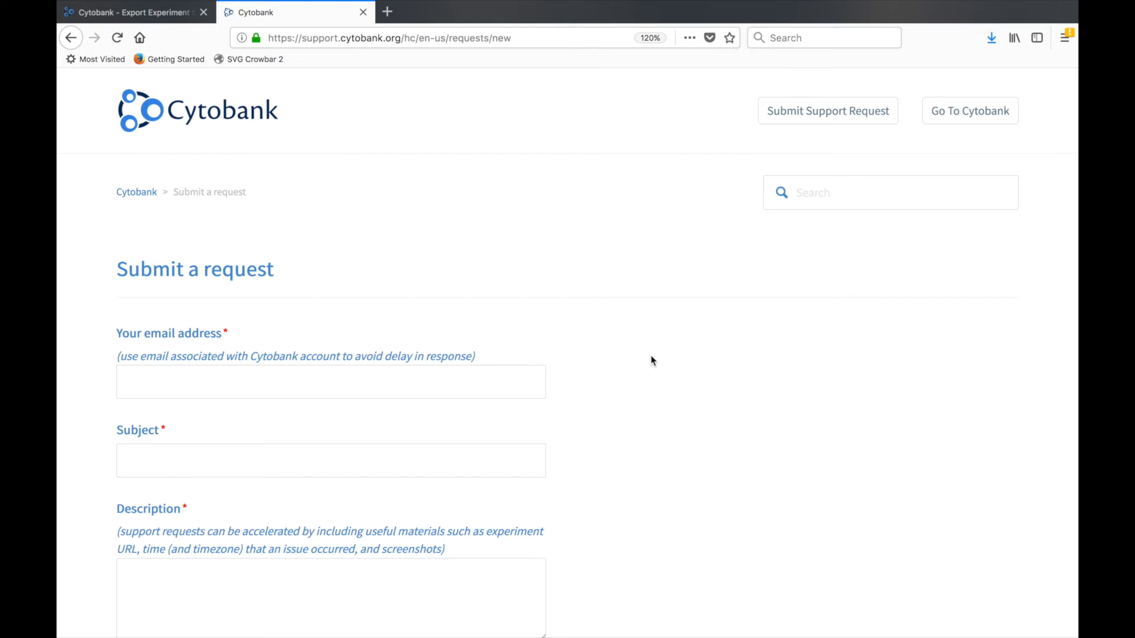
{"action": "left_click", "coordinate": [363, 12]}
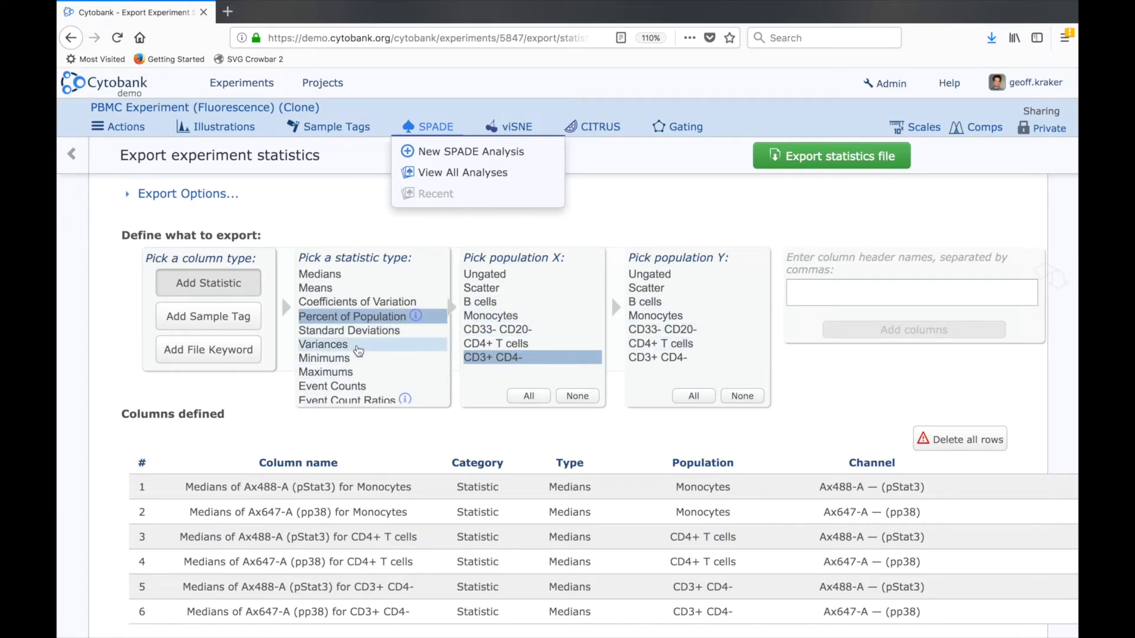
Step: Preview the Event Counts and Geometric Means statistic types for the CD3+ CD4- population
{"action": "left_click", "coordinate": [355, 386]}
{"action": "scroll", "coordinate": [363, 373], "scroll_direction": "down", "scroll_amount": 2}
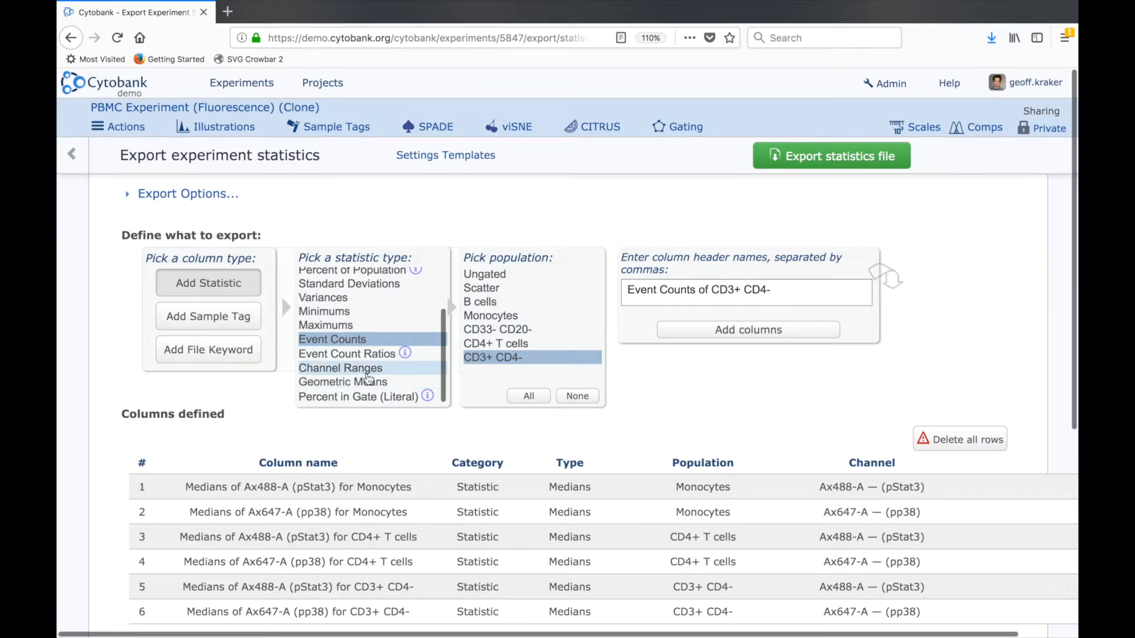
{"action": "left_click", "coordinate": [368, 381]}
{"action": "scroll", "coordinate": [367, 296], "scroll_direction": "up", "scroll_amount": 3}
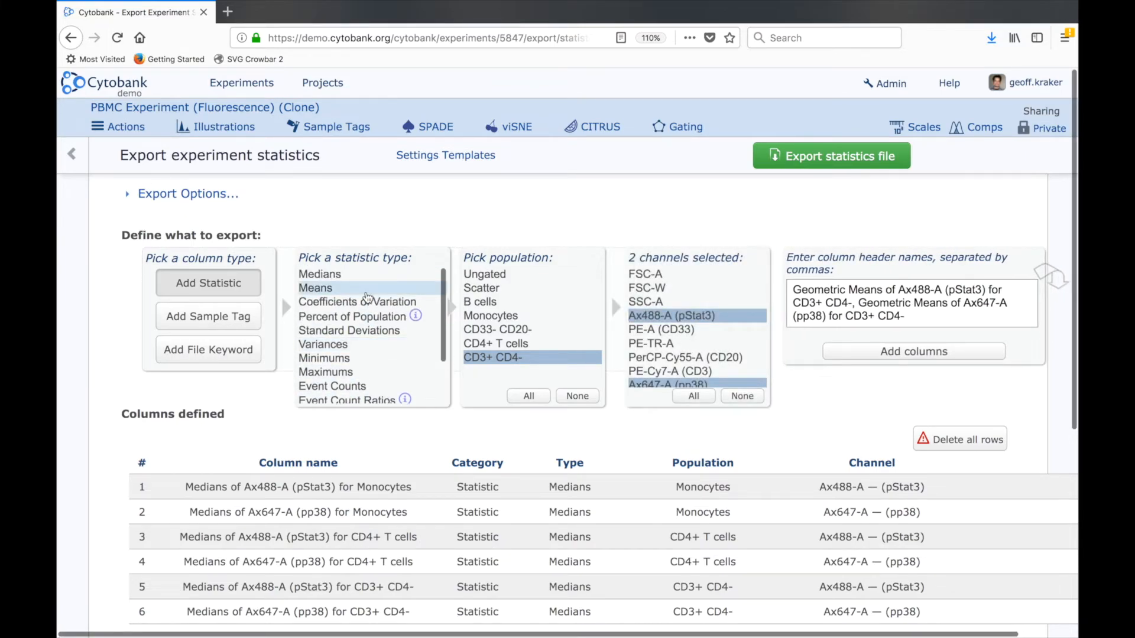
Step: Add the Conditions sample tag as an export column
{"action": "left_click", "coordinate": [205, 322]}
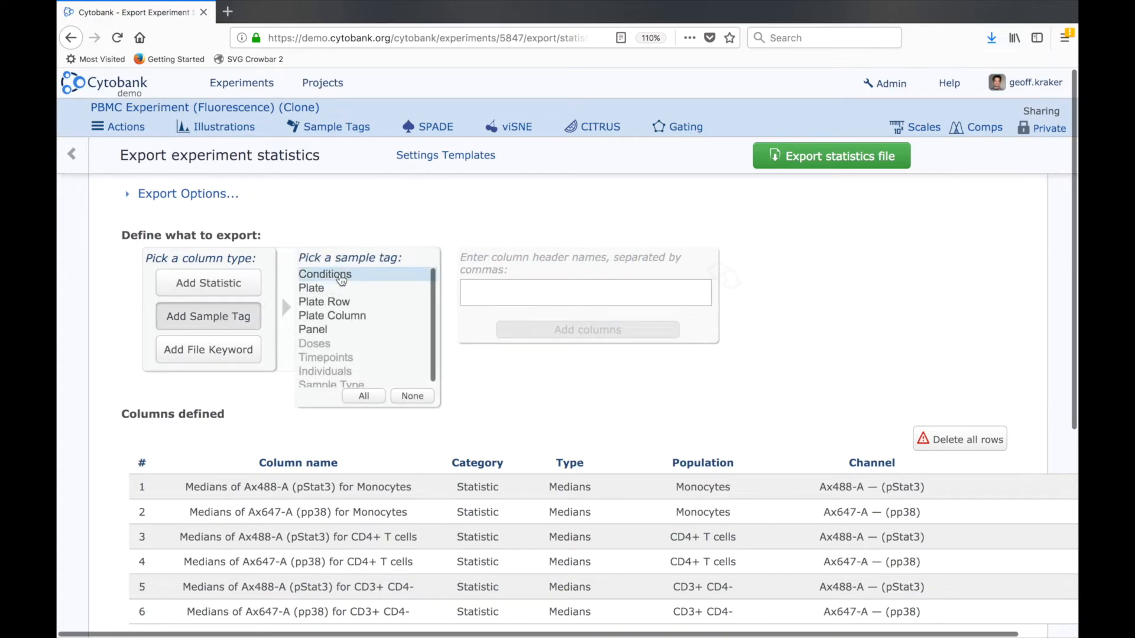
{"action": "left_click", "coordinate": [341, 280]}
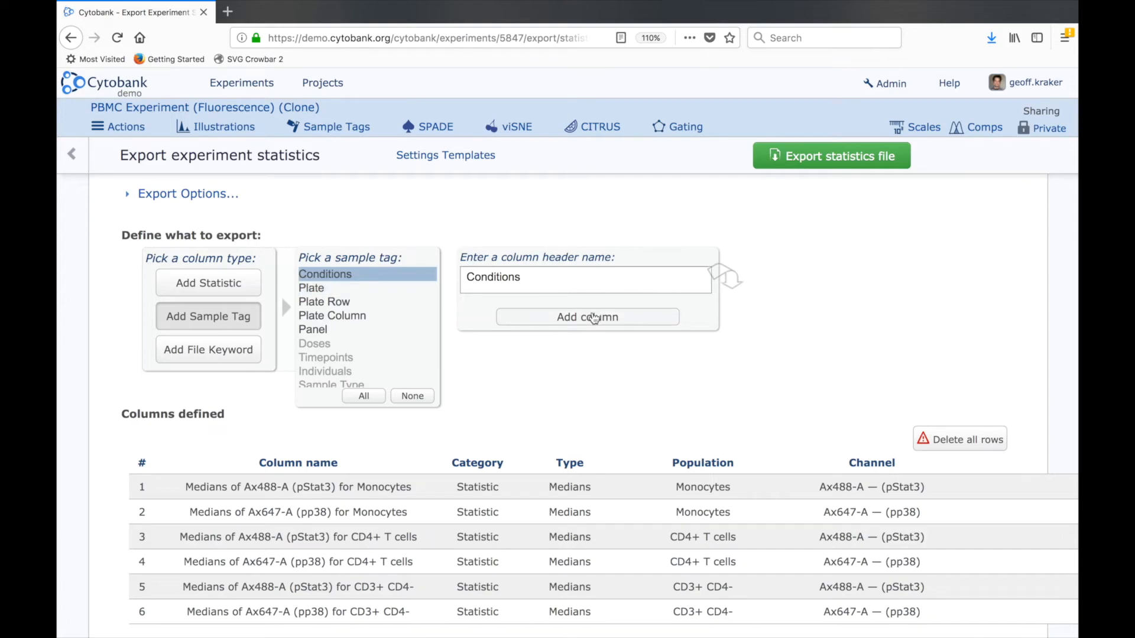
{"action": "left_click", "coordinate": [594, 318]}
{"action": "scroll", "coordinate": [598, 393], "scroll_direction": "down", "scroll_amount": 3}
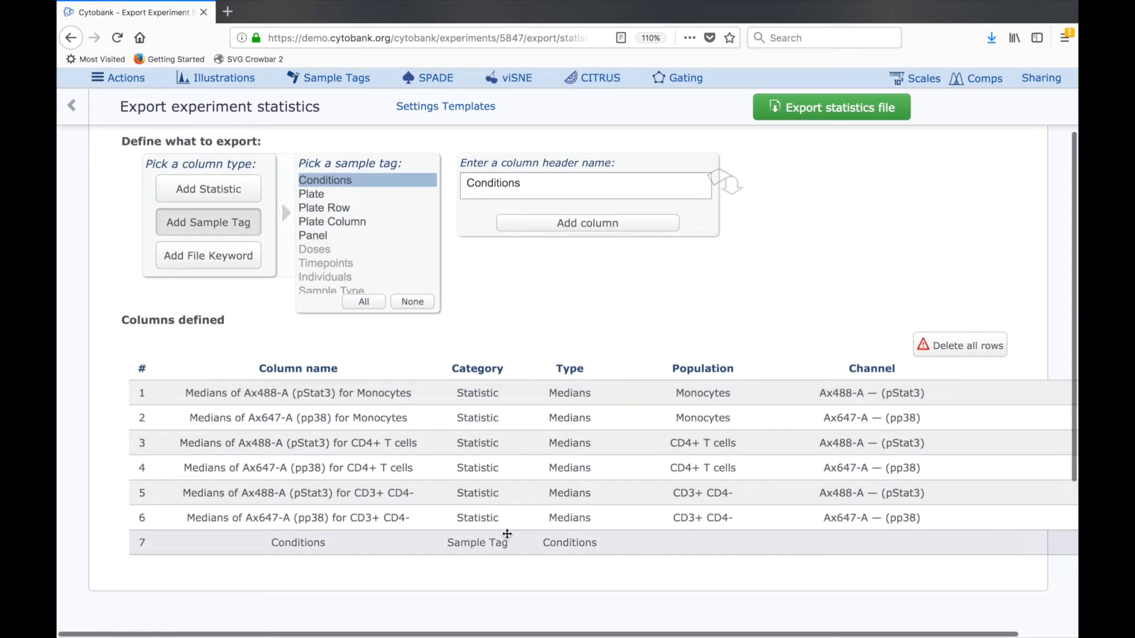
Step: Look through the file keywords that can be added as export columns
{"action": "left_click", "coordinate": [234, 248]}
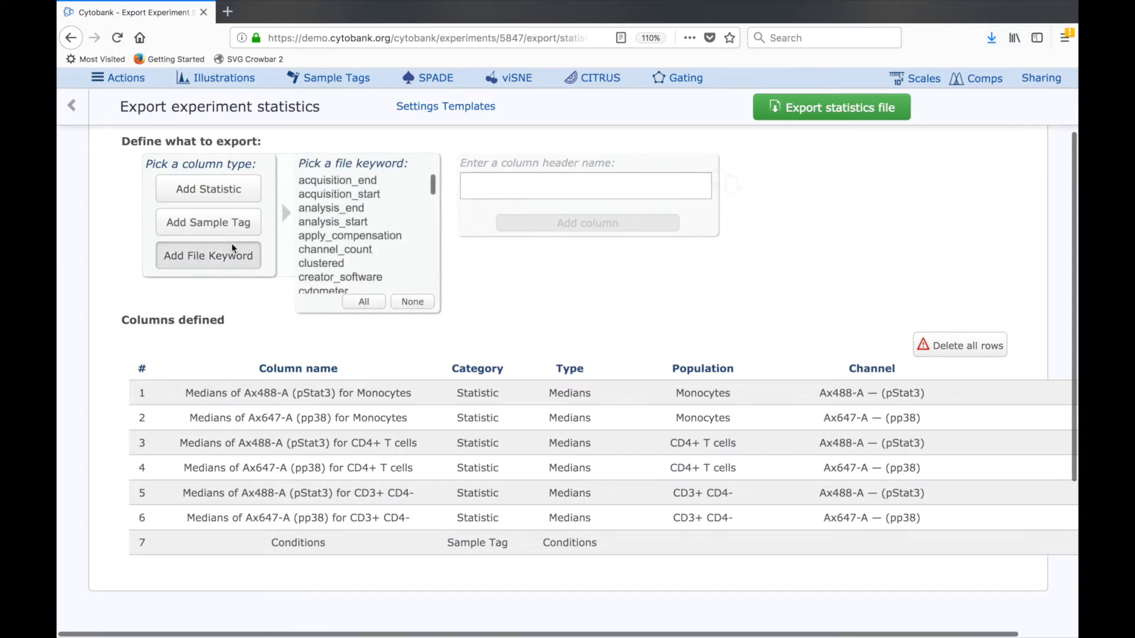
{"action": "scroll", "coordinate": [384, 201], "scroll_direction": "down", "scroll_amount": 2}
{"action": "scroll", "coordinate": [385, 203], "scroll_direction": "down", "scroll_amount": 6}
{"action": "scroll", "coordinate": [386, 203], "scroll_direction": "up", "scroll_amount": 8}
Step: Move the Conditions column to the first row of the defined columns and export the statistics file
{"action": "left_click_drag", "start_coordinate": [689, 547], "coordinate": [620, 414]}
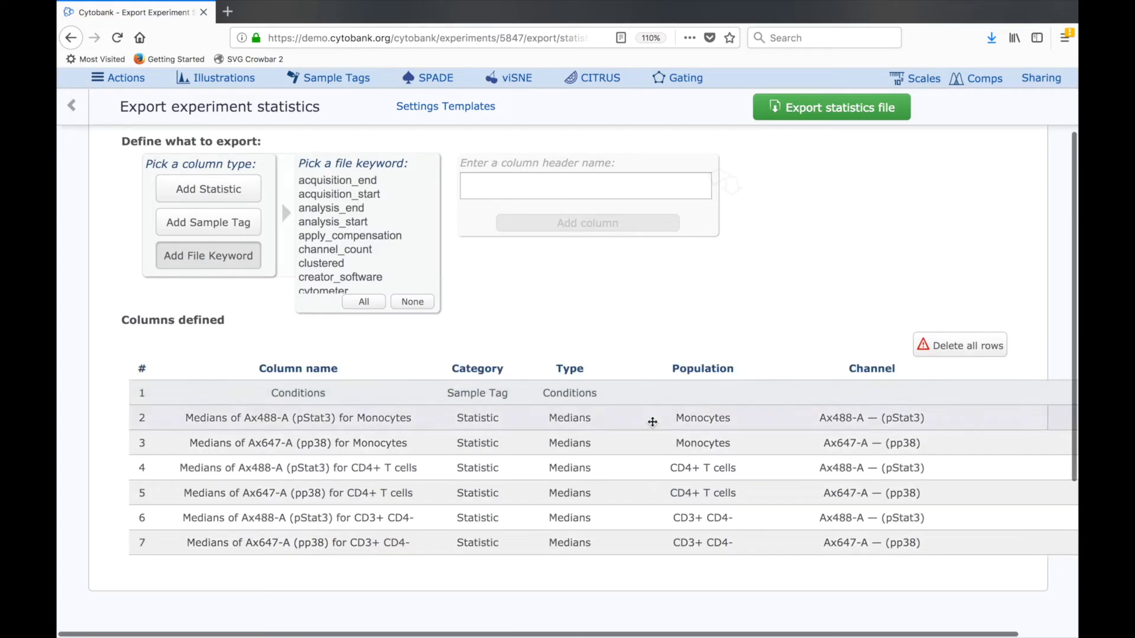
{"action": "scroll", "coordinate": [698, 303], "scroll_direction": "up", "scroll_amount": 1}
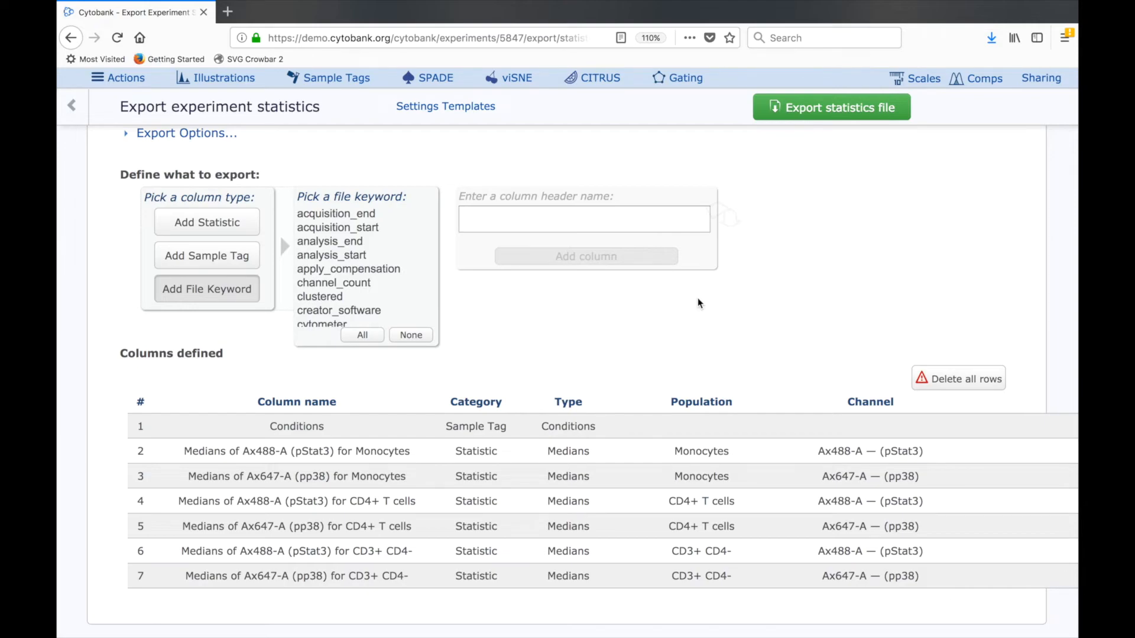
{"action": "left_click", "coordinate": [825, 109]}
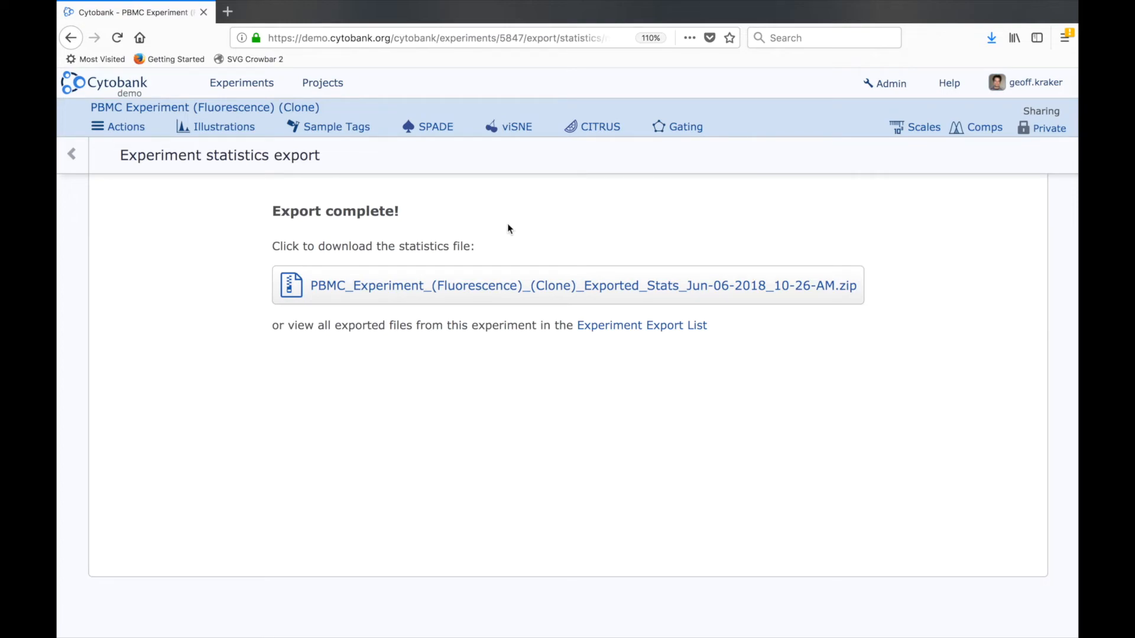
Step: Open the experiment's Working Illustration
{"action": "left_click", "coordinate": [219, 127]}
{"action": "left_click", "coordinate": [234, 151]}
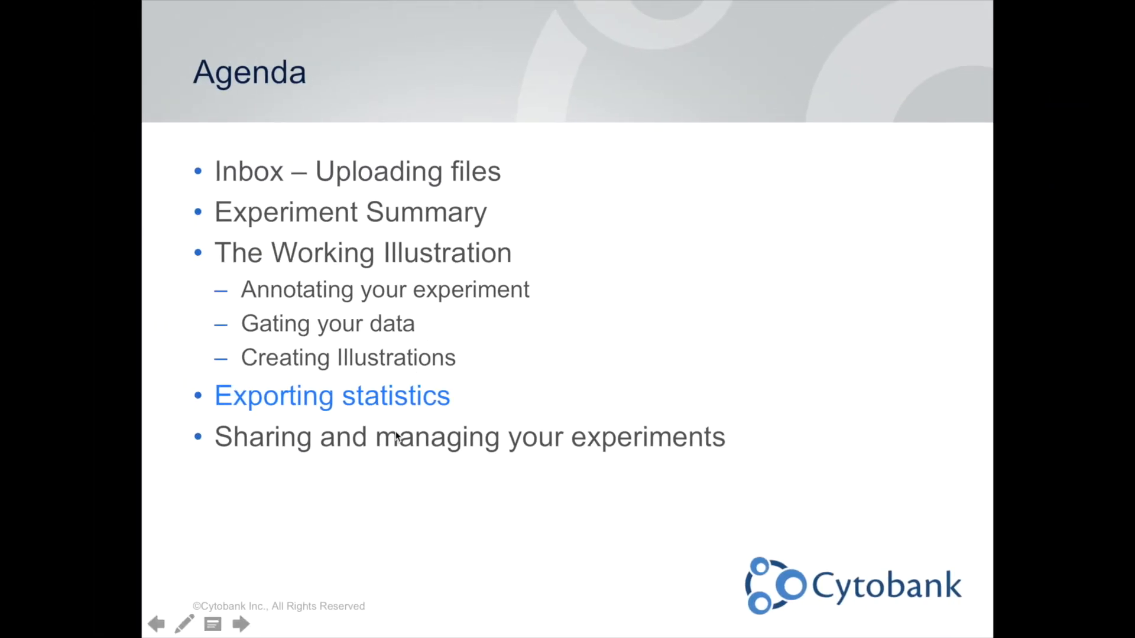
{"action": "left_click", "coordinate": [400, 371]}
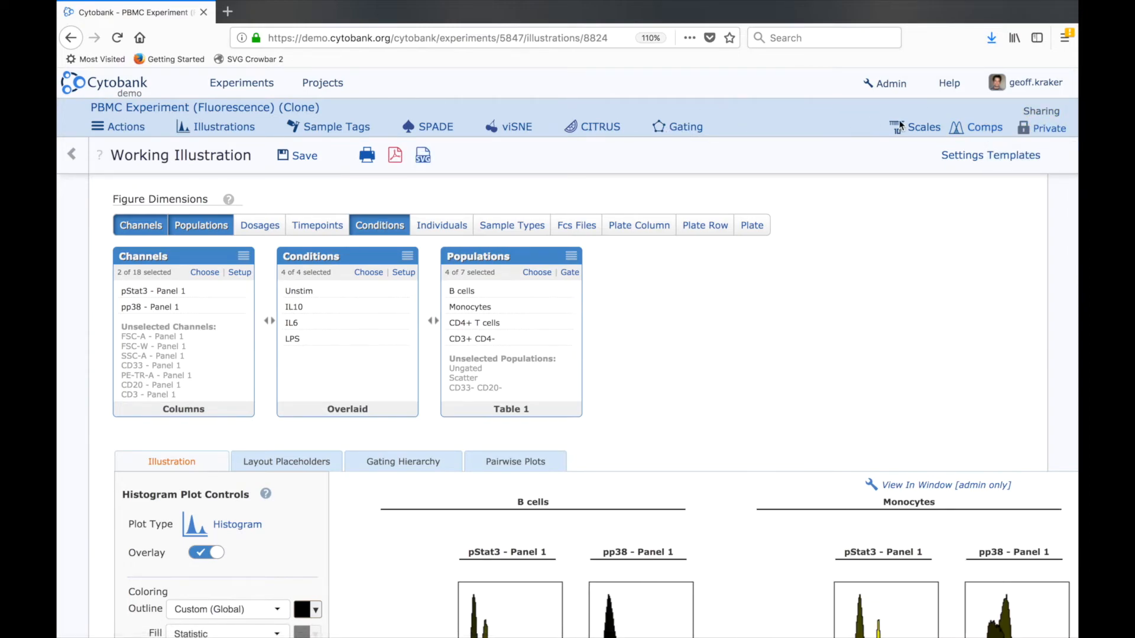
Step: Try to share the private experiment with a colleague found by first name, and close the sharing settings
{"action": "left_click", "coordinate": [1048, 121]}
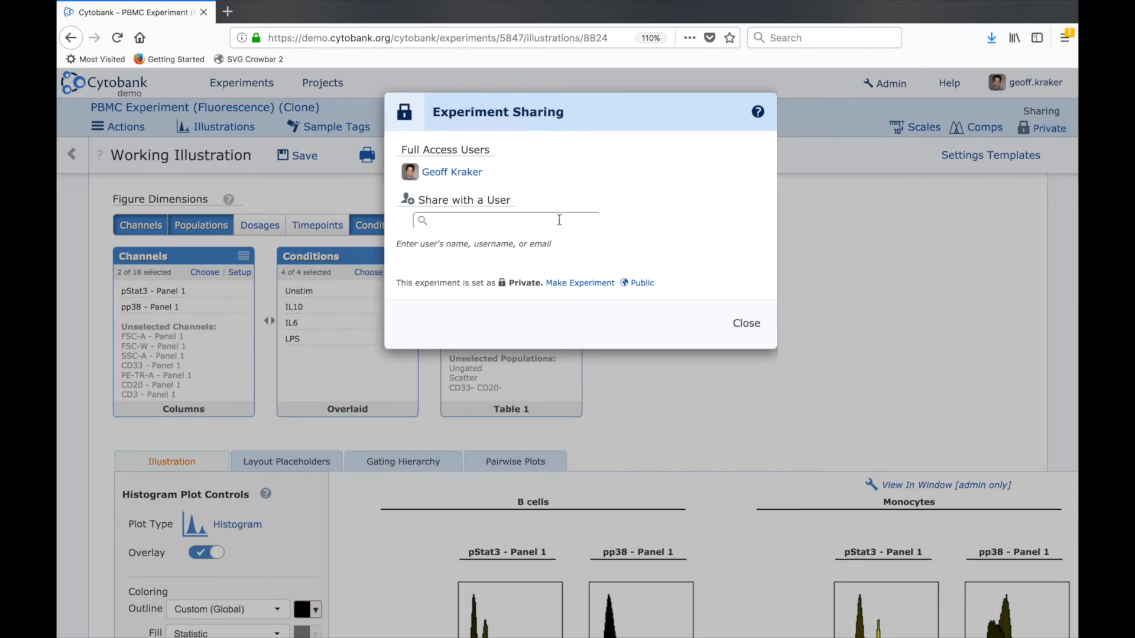
{"action": "left_click", "coordinate": [529, 222]}
{"action": "type", "text": "Hannah"}
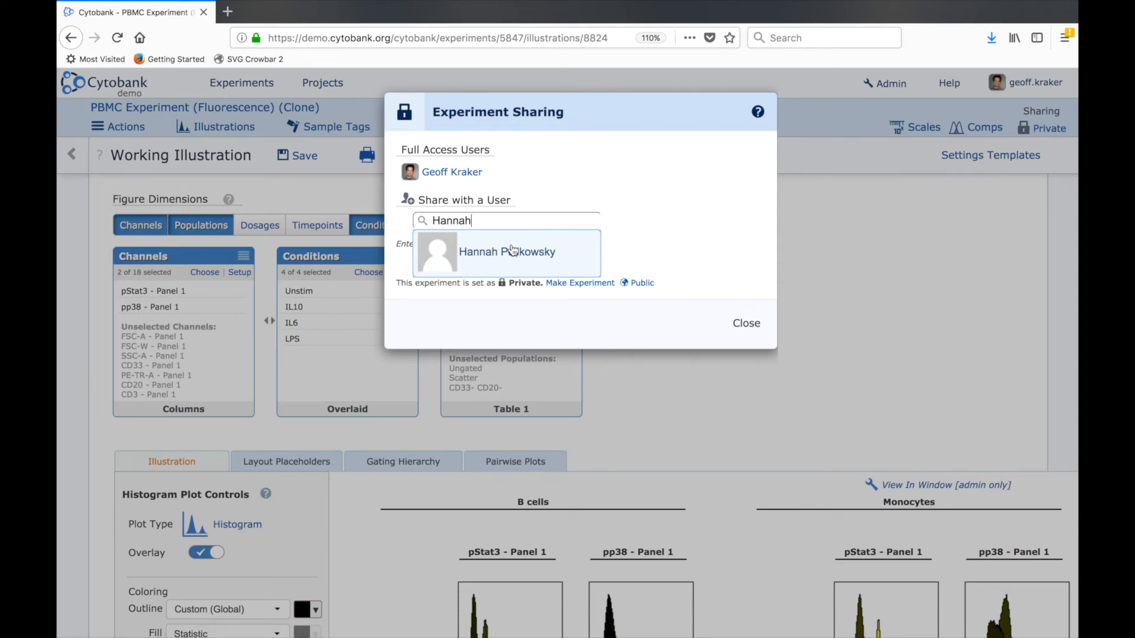
{"action": "left_click", "coordinate": [512, 250]}
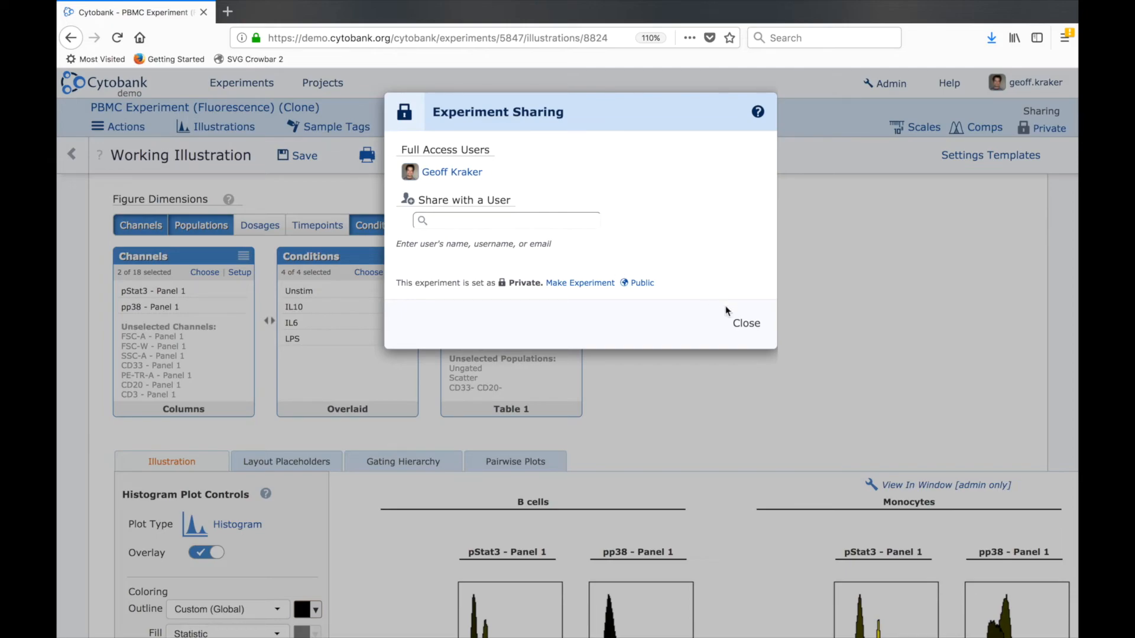
{"action": "left_click", "coordinate": [743, 328]}
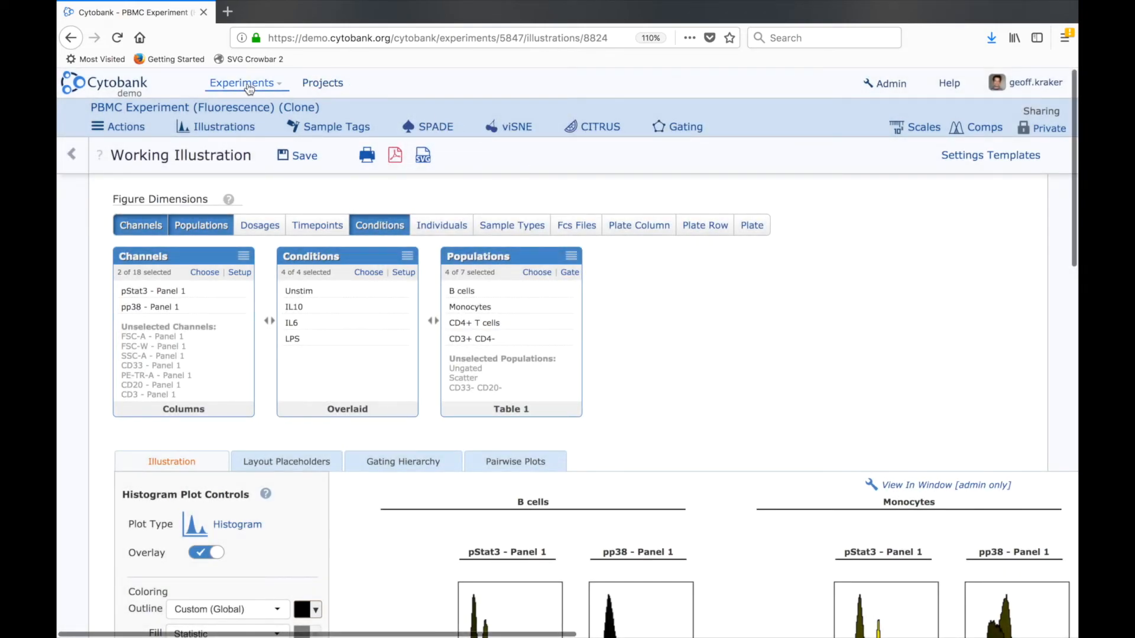
Step: Start a new project named "Basics in Cytobank" with the description "demo"
{"action": "left_click", "coordinate": [310, 87]}
{"action": "left_click", "coordinate": [329, 100]}
{"action": "left_click", "coordinate": [329, 100]}
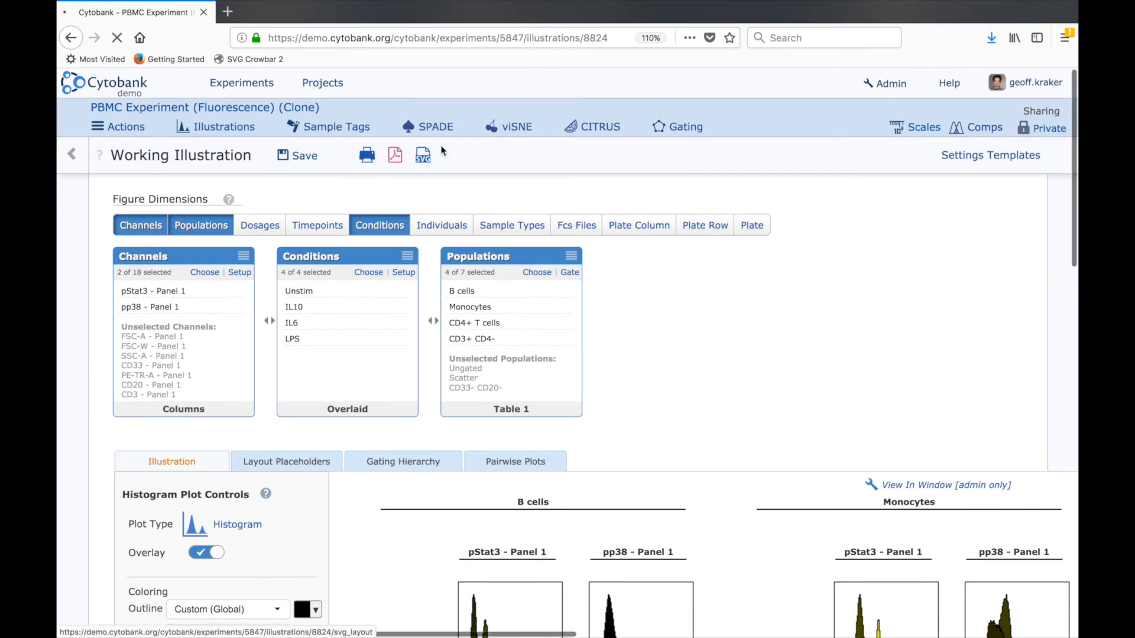
{"action": "left_click", "coordinate": [494, 159]}
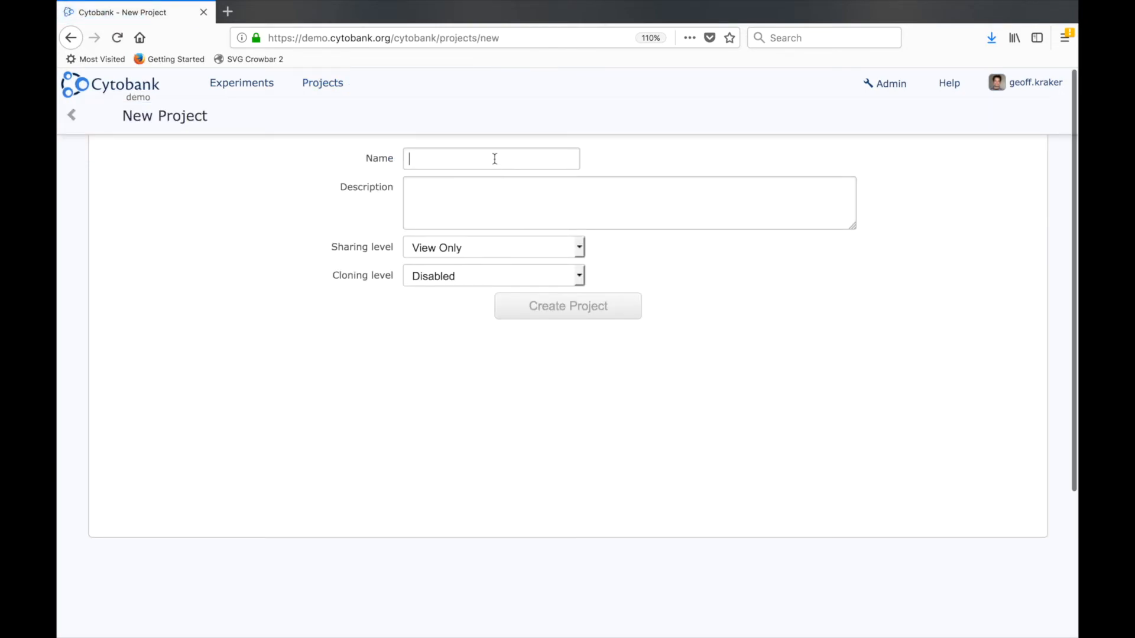
{"action": "type", "text": "Basics in Cytobank"}
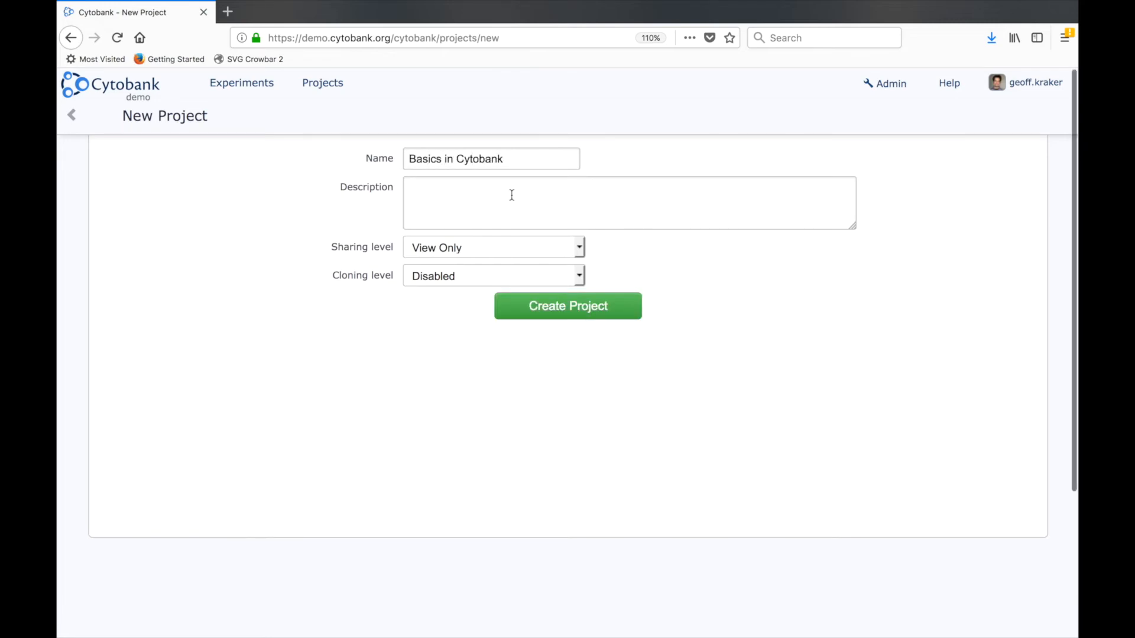
{"action": "type", "text": "demo"}
Step: Set the project's sharing level to Illustrations and cloning level to Full Clone, and create the project
{"action": "left_click", "coordinate": [504, 252]}
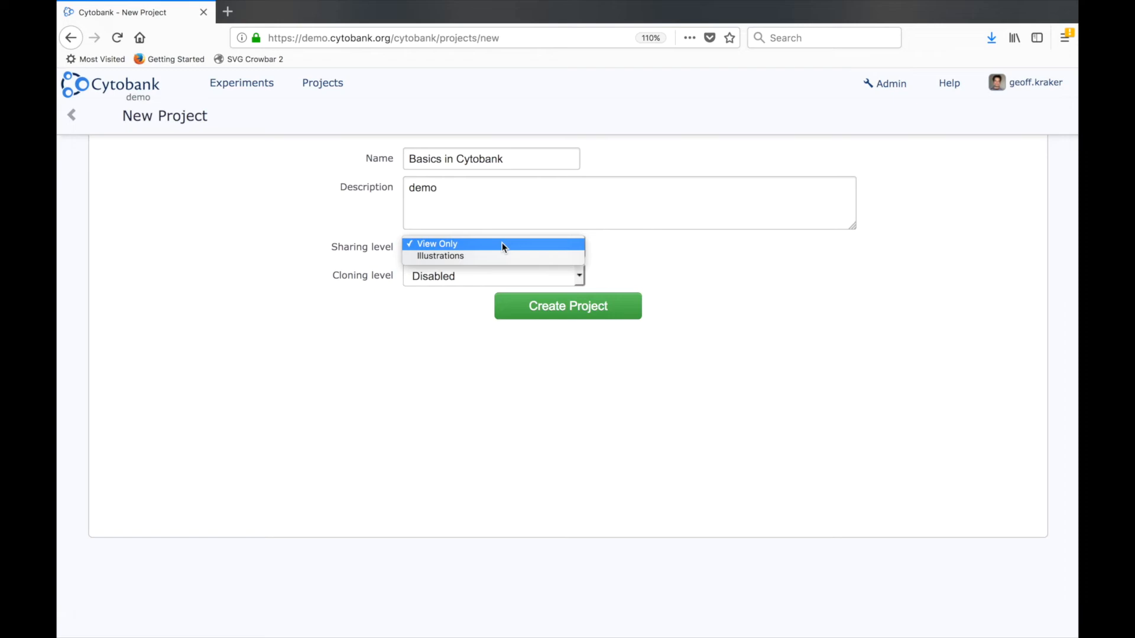
{"action": "left_click", "coordinate": [498, 255]}
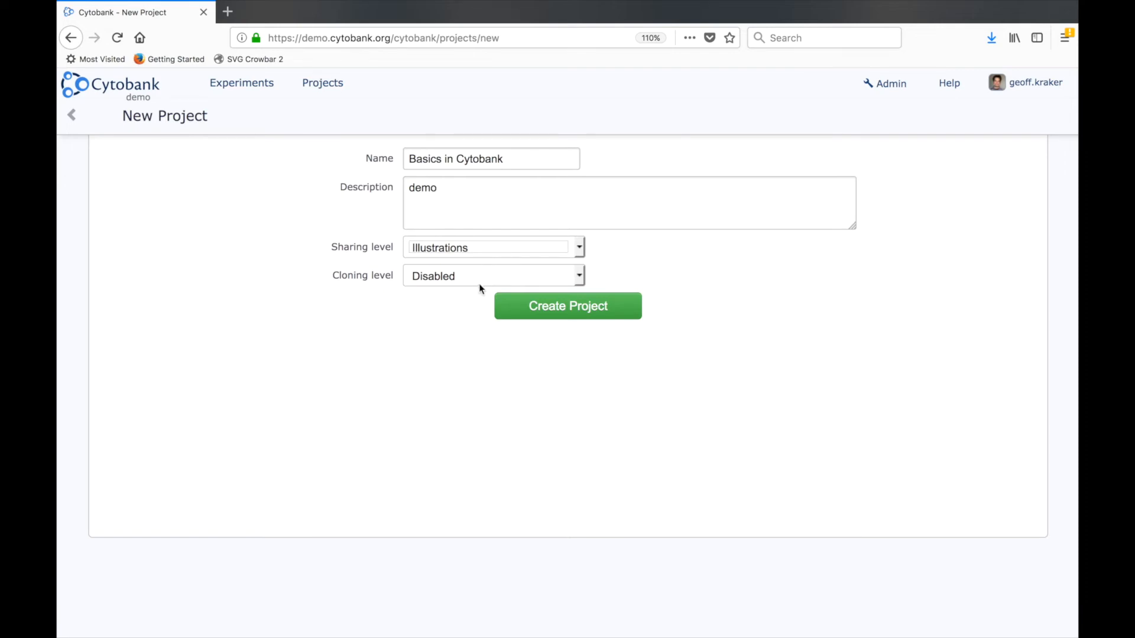
{"action": "left_click", "coordinate": [479, 275]}
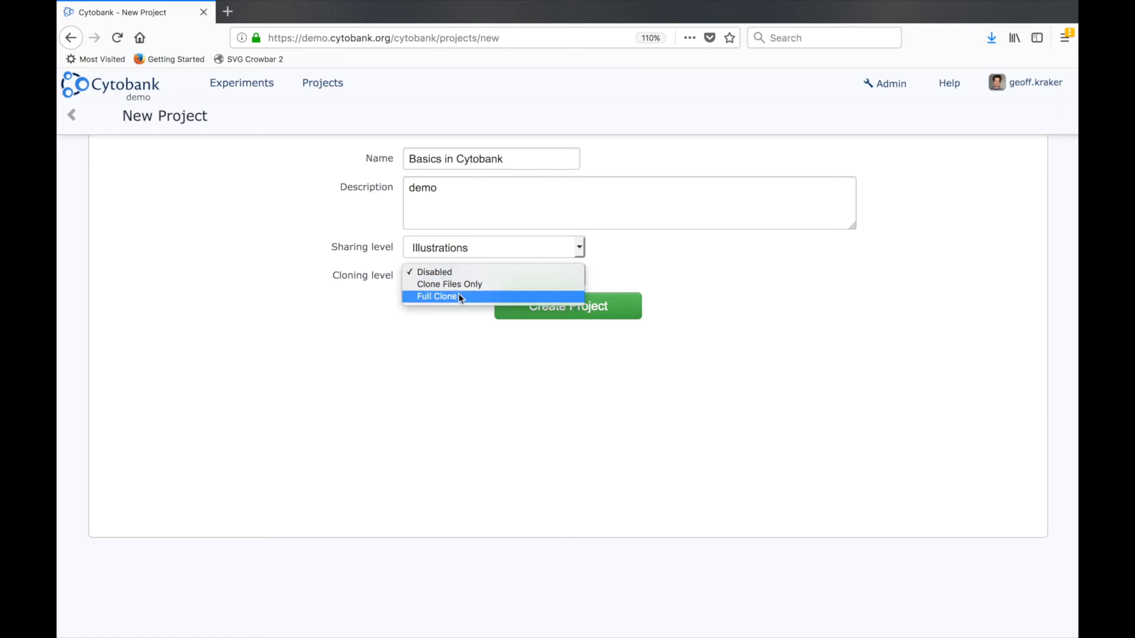
{"action": "left_click", "coordinate": [458, 296]}
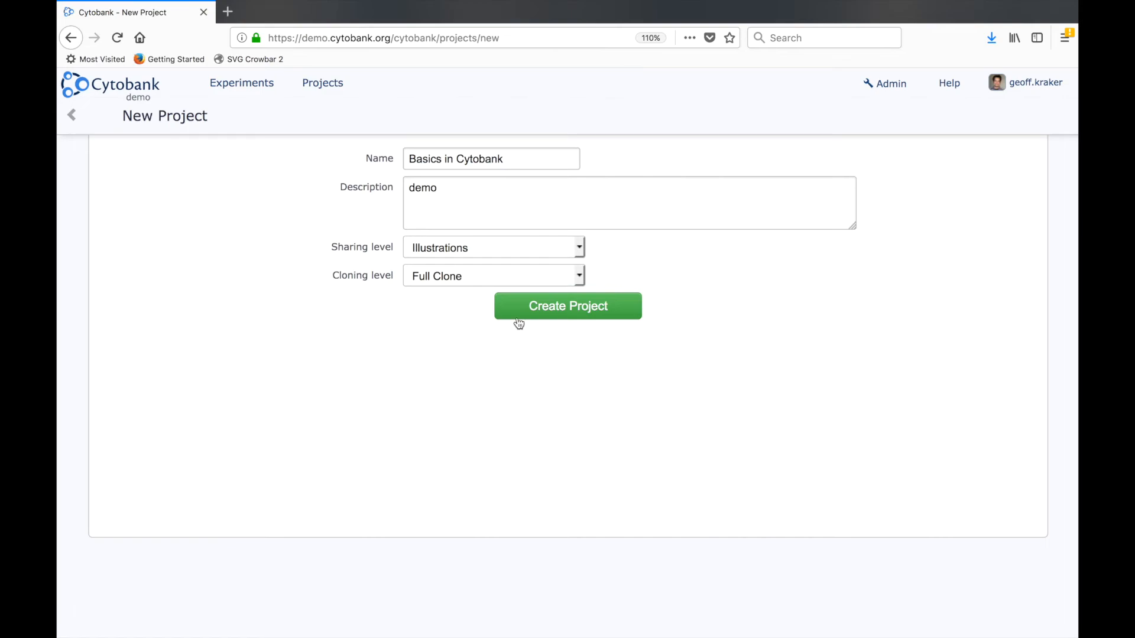
{"action": "left_click", "coordinate": [569, 320]}
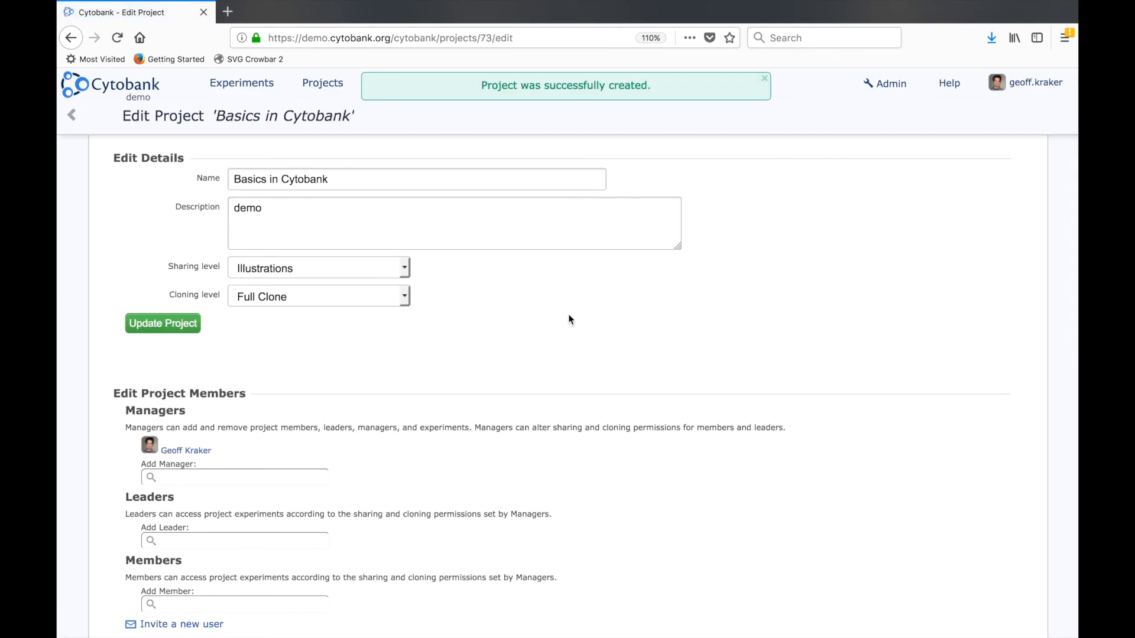
Step: Add a colleague, found by first name, to the project as a leader
{"action": "scroll", "coordinate": [569, 319], "scroll_direction": "down", "scroll_amount": 3}
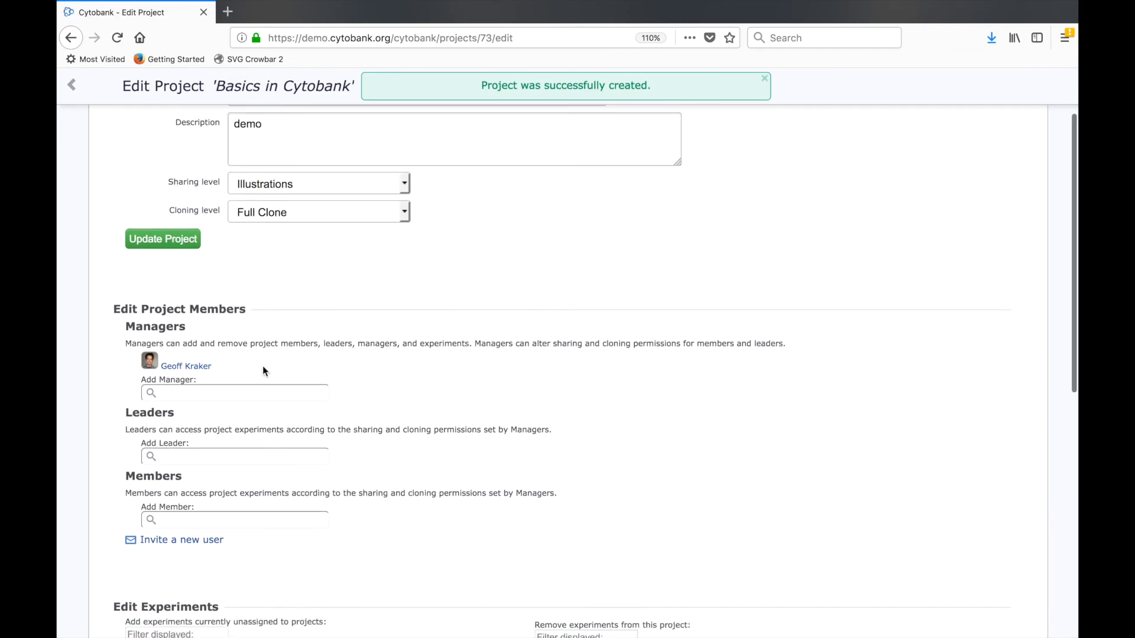
{"action": "scroll", "coordinate": [307, 349], "scroll_direction": "down", "scroll_amount": 5}
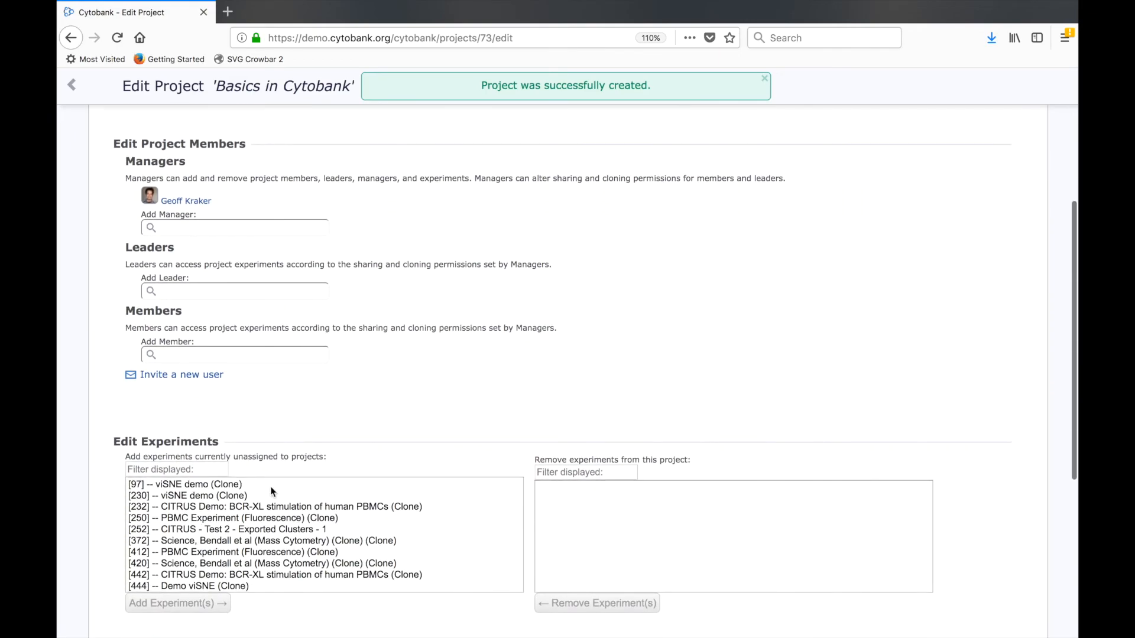
{"action": "scroll", "coordinate": [288, 385], "scroll_direction": "up", "scroll_amount": 2}
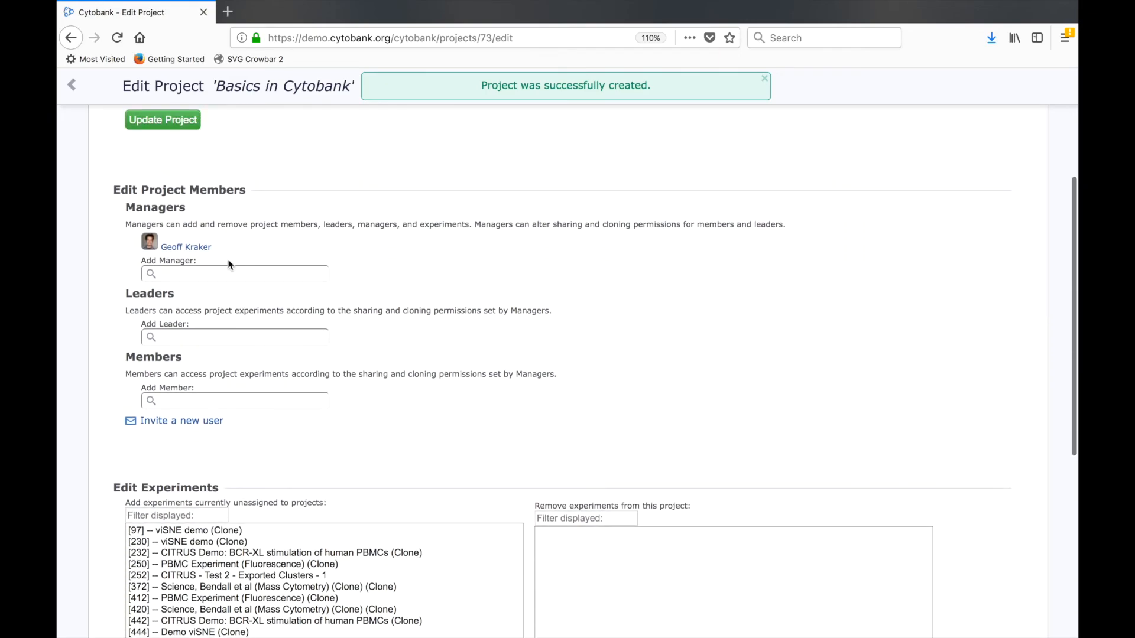
{"action": "scroll", "coordinate": [240, 267], "scroll_direction": "up", "scroll_amount": 2}
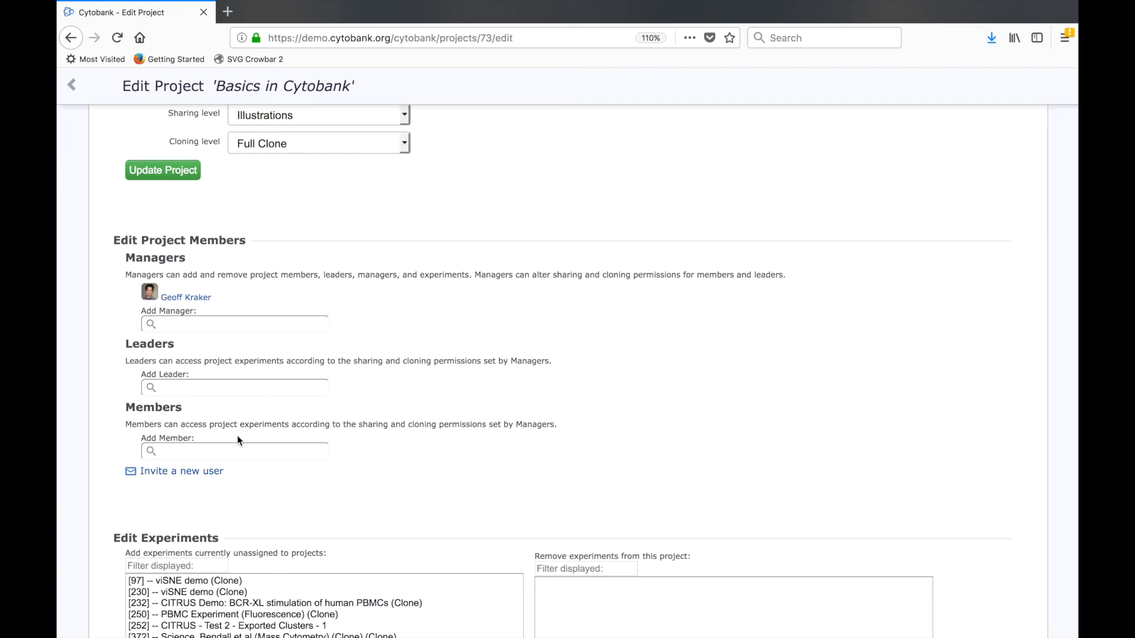
{"action": "type", "text": "Hannah"}
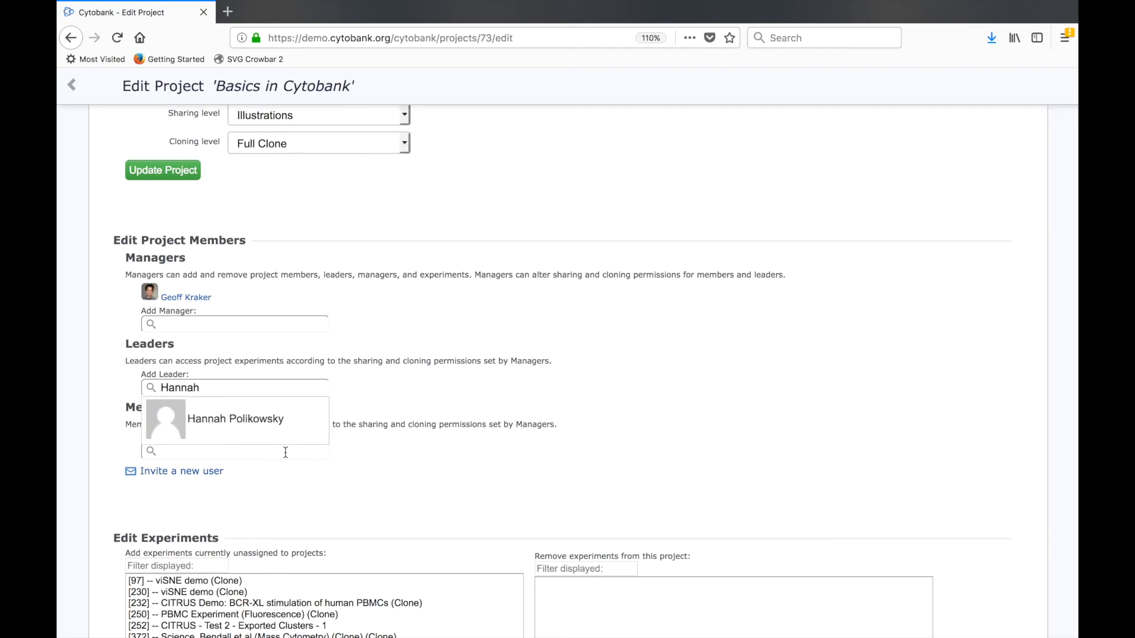
{"action": "left_click", "coordinate": [289, 414]}
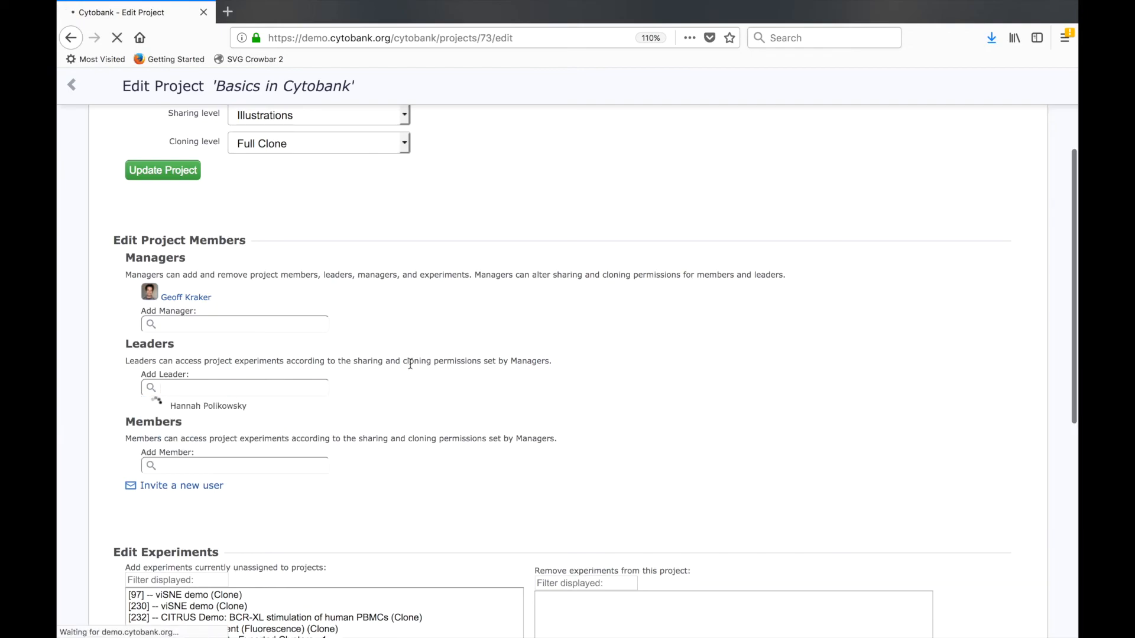
Step: Add experiment 372, "Science, Bendall et al (Mass Cytometry) (Clone) (Clone)", to the project and check its experiment list
{"action": "scroll", "coordinate": [466, 391], "scroll_direction": "down", "scroll_amount": 1}
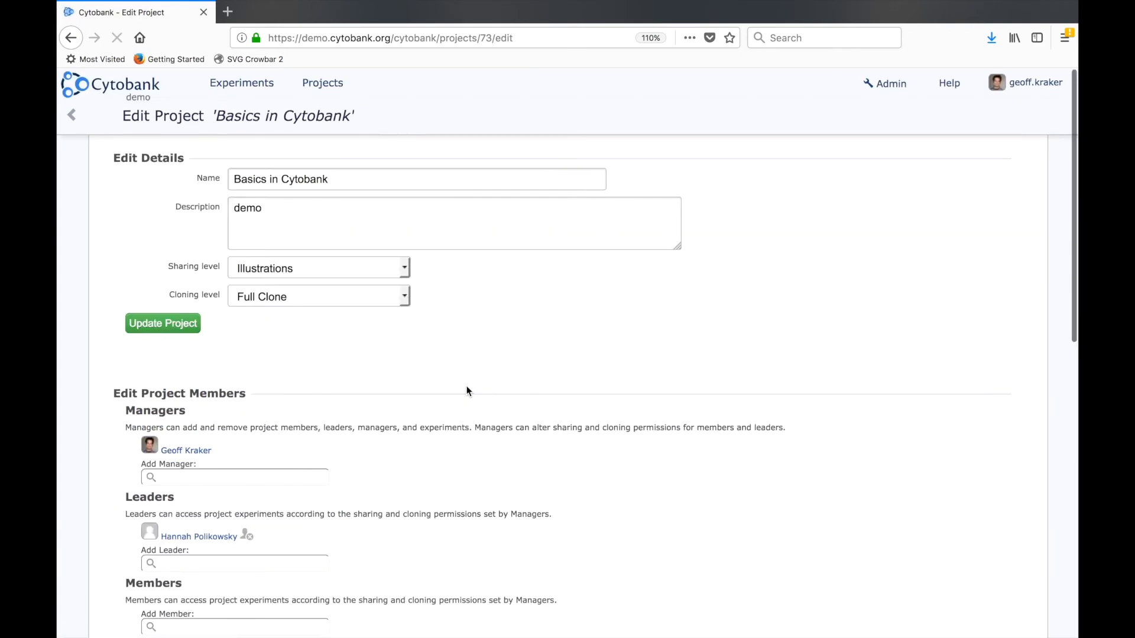
{"action": "scroll", "coordinate": [467, 391], "scroll_direction": "down", "scroll_amount": 8}
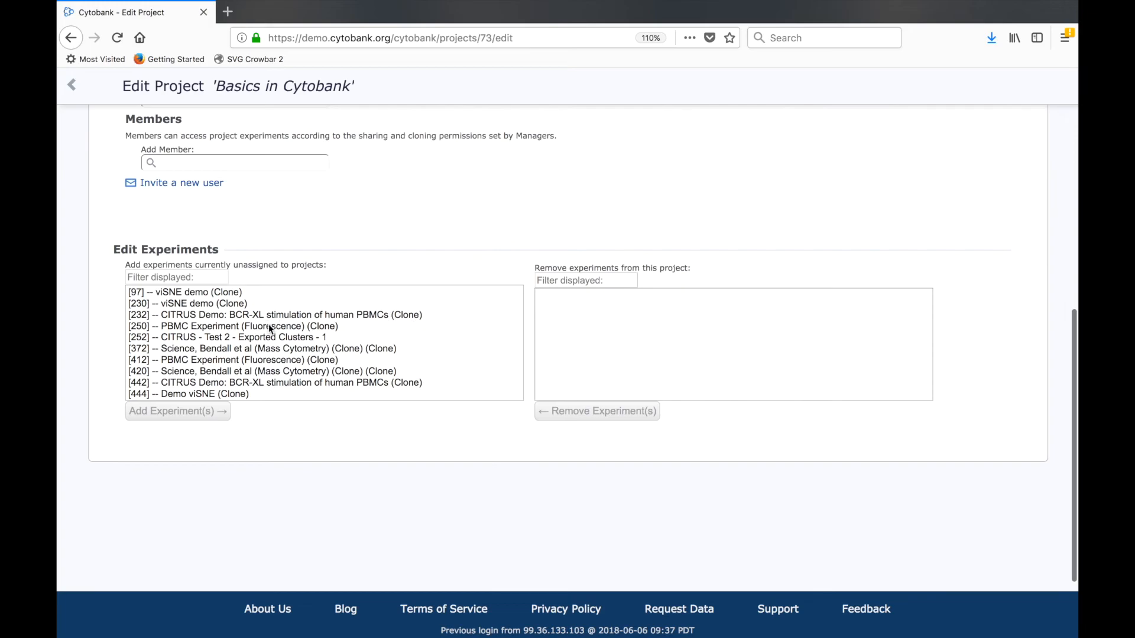
{"action": "left_click", "coordinate": [261, 349]}
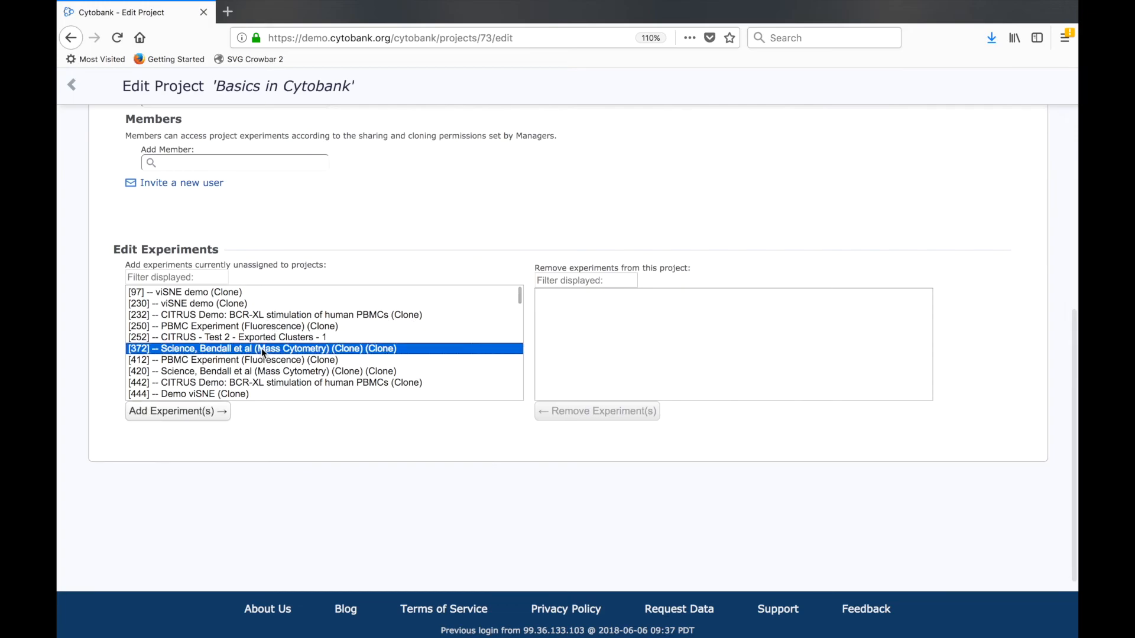
{"action": "left_click", "coordinate": [201, 413]}
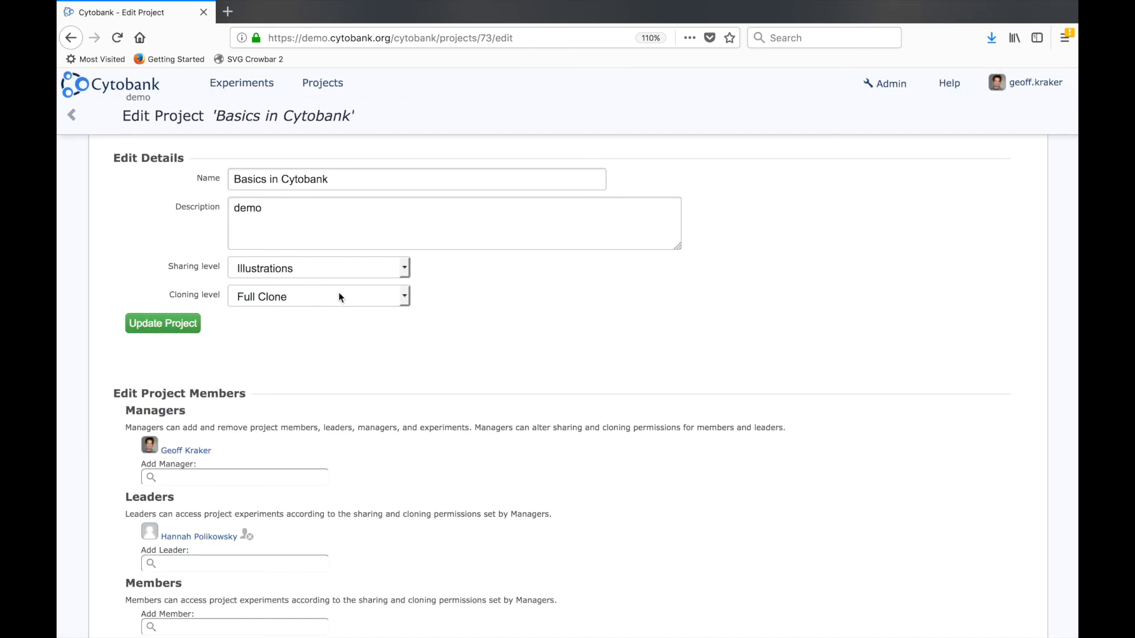
{"action": "scroll", "coordinate": [375, 317], "scroll_direction": "down", "scroll_amount": 15}
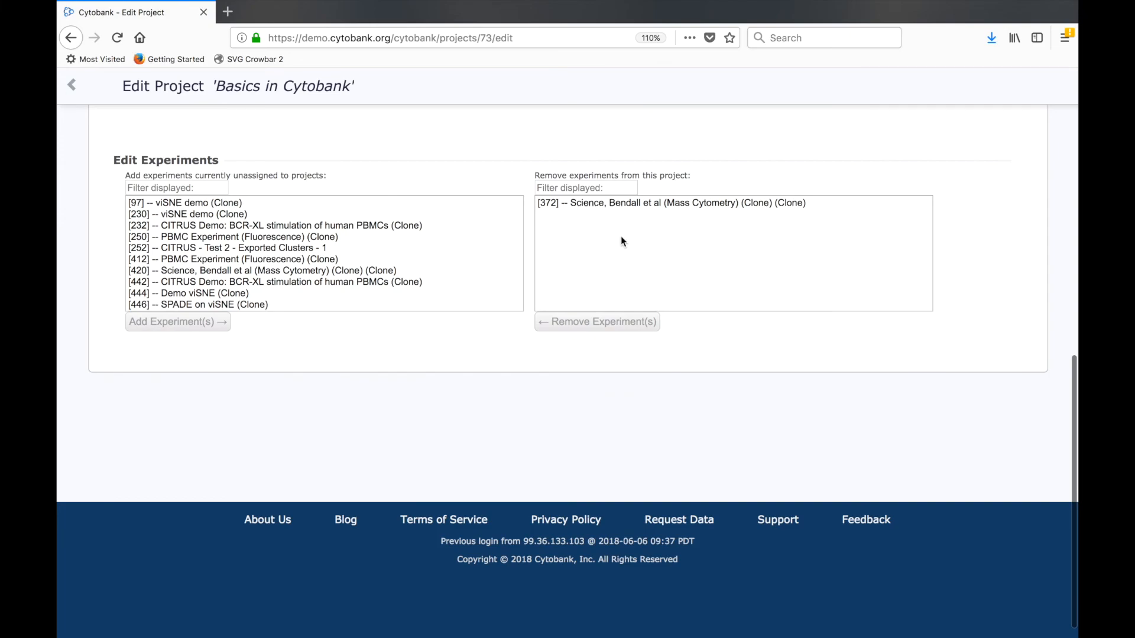
{"action": "scroll", "coordinate": [620, 236], "scroll_direction": "up", "scroll_amount": 15}
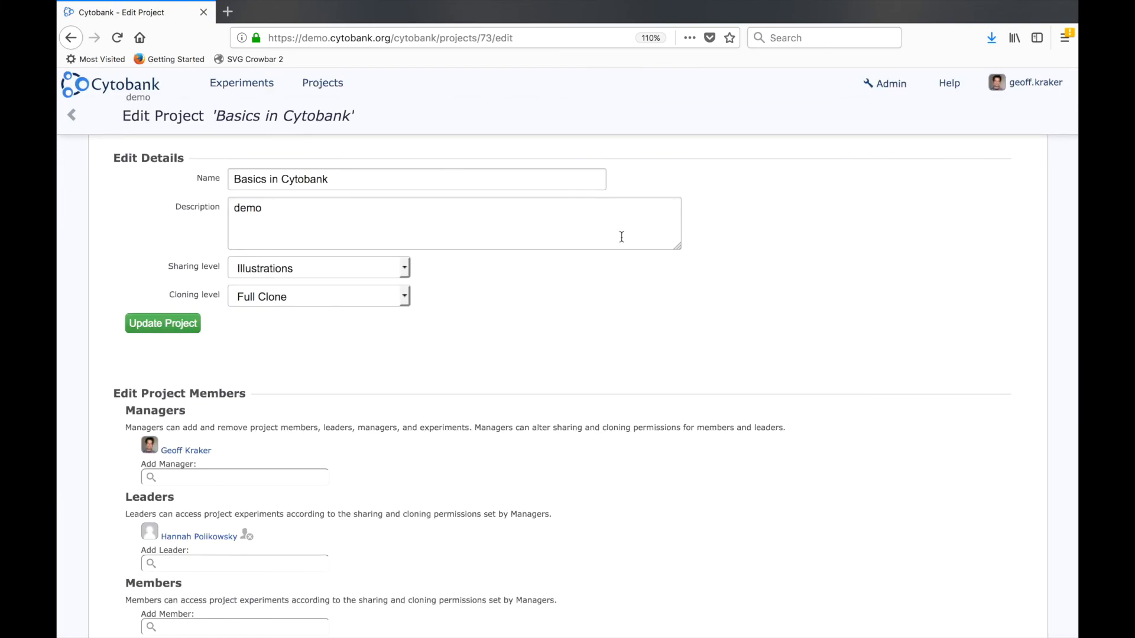